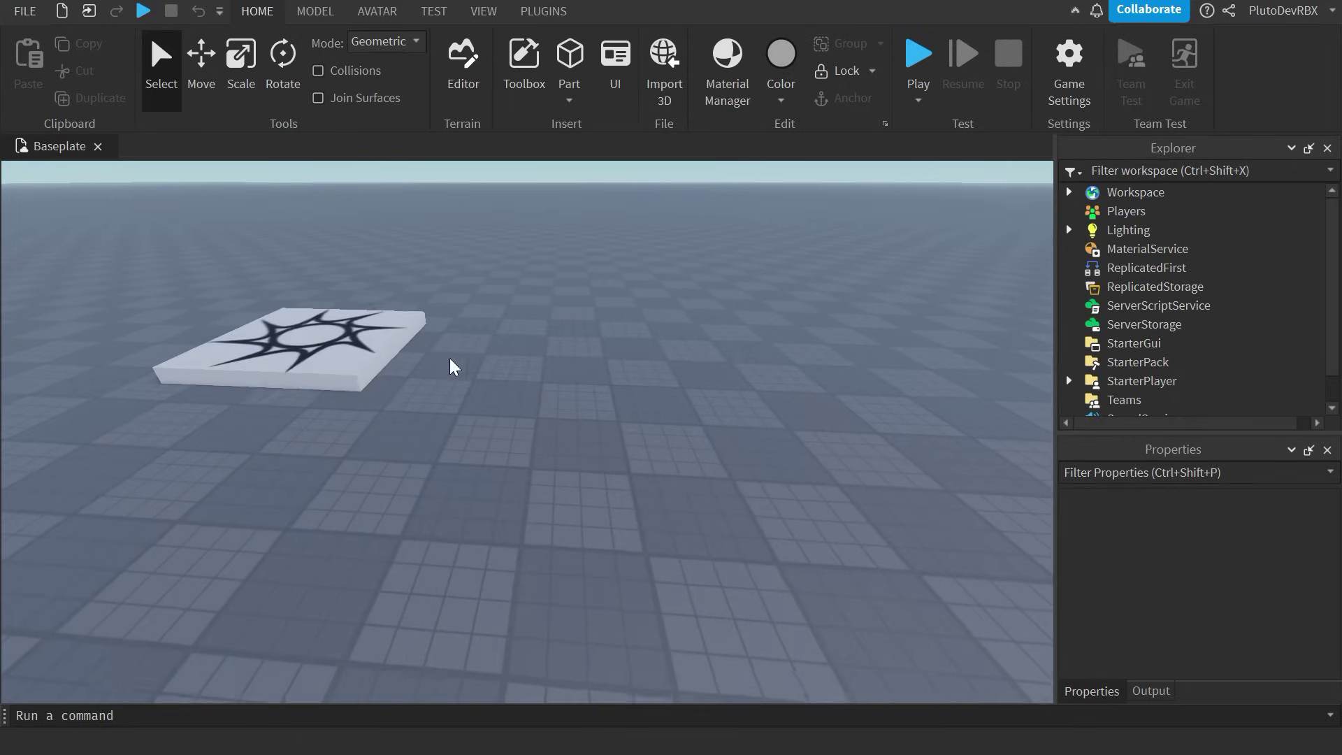
key(e)
key(w)
click(509, 94)
click(525, 96)
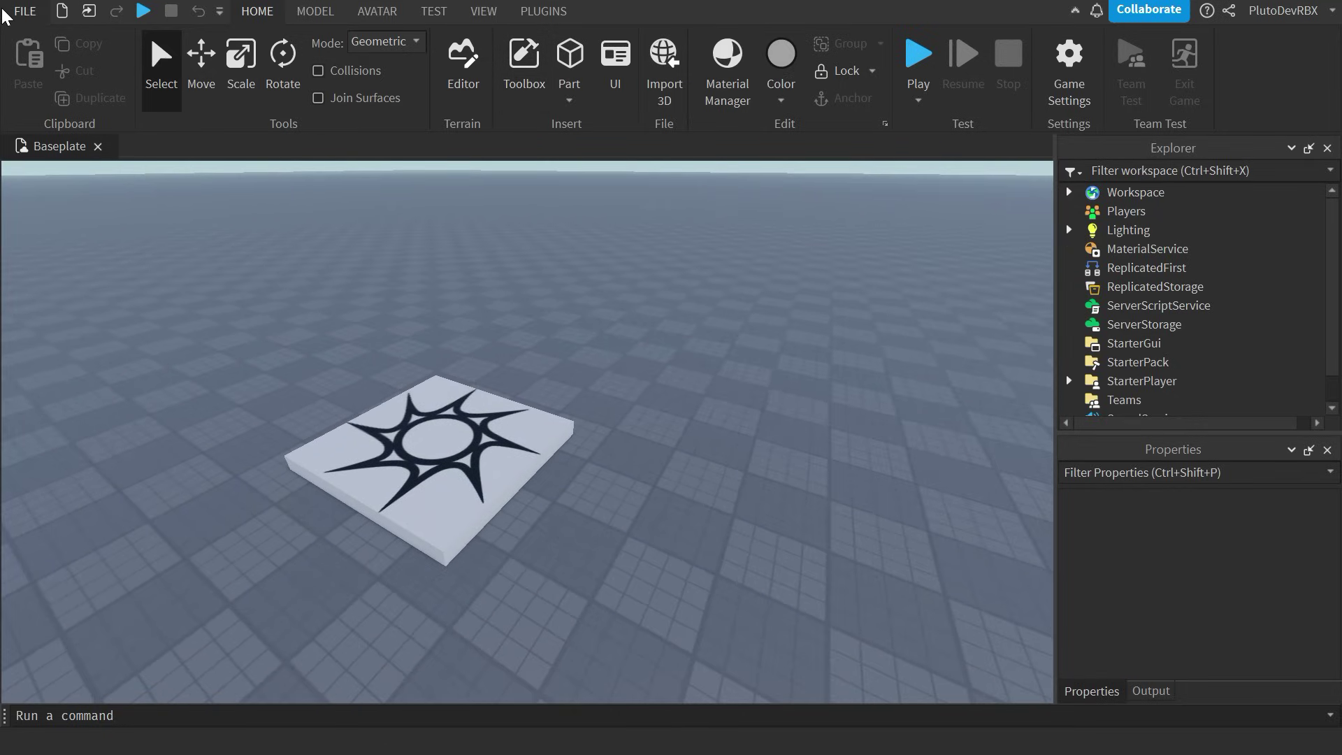
key(d)
right_drag(498, 271, 498, 270)
key(a)
key(e)
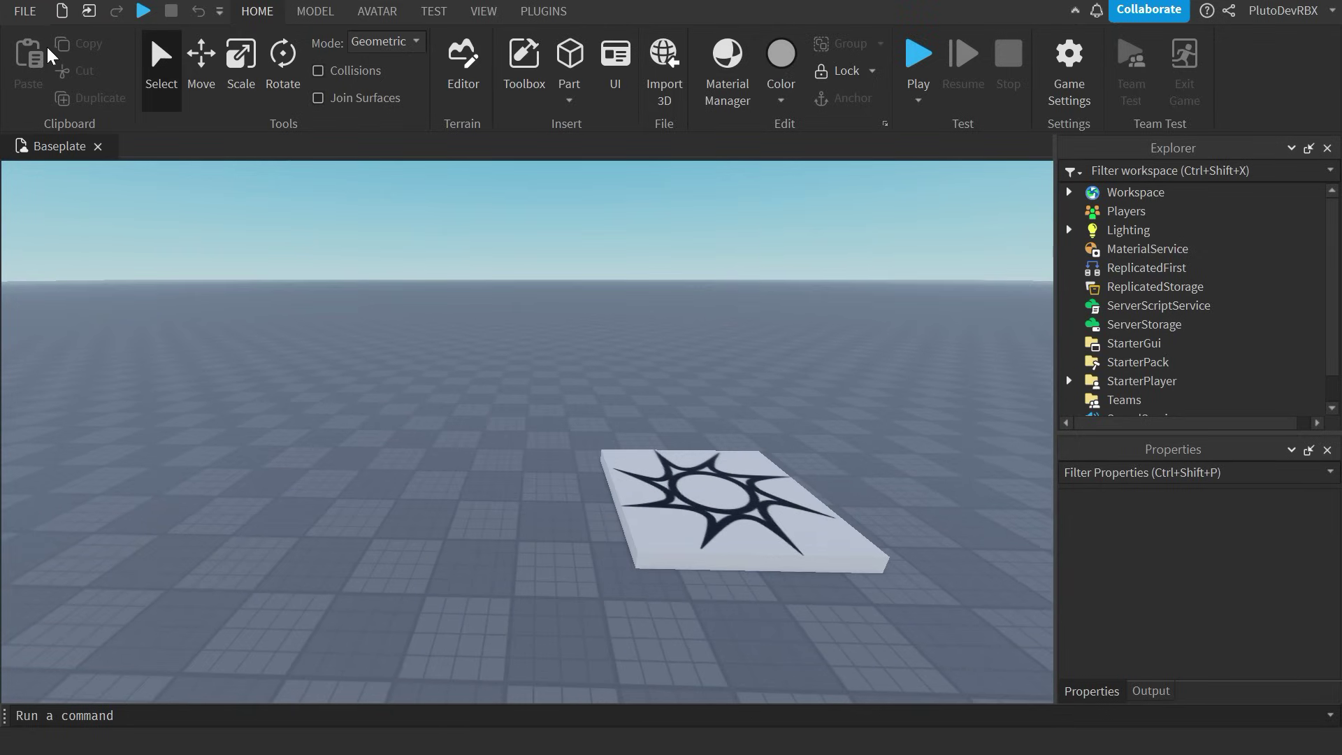
click(24, 16)
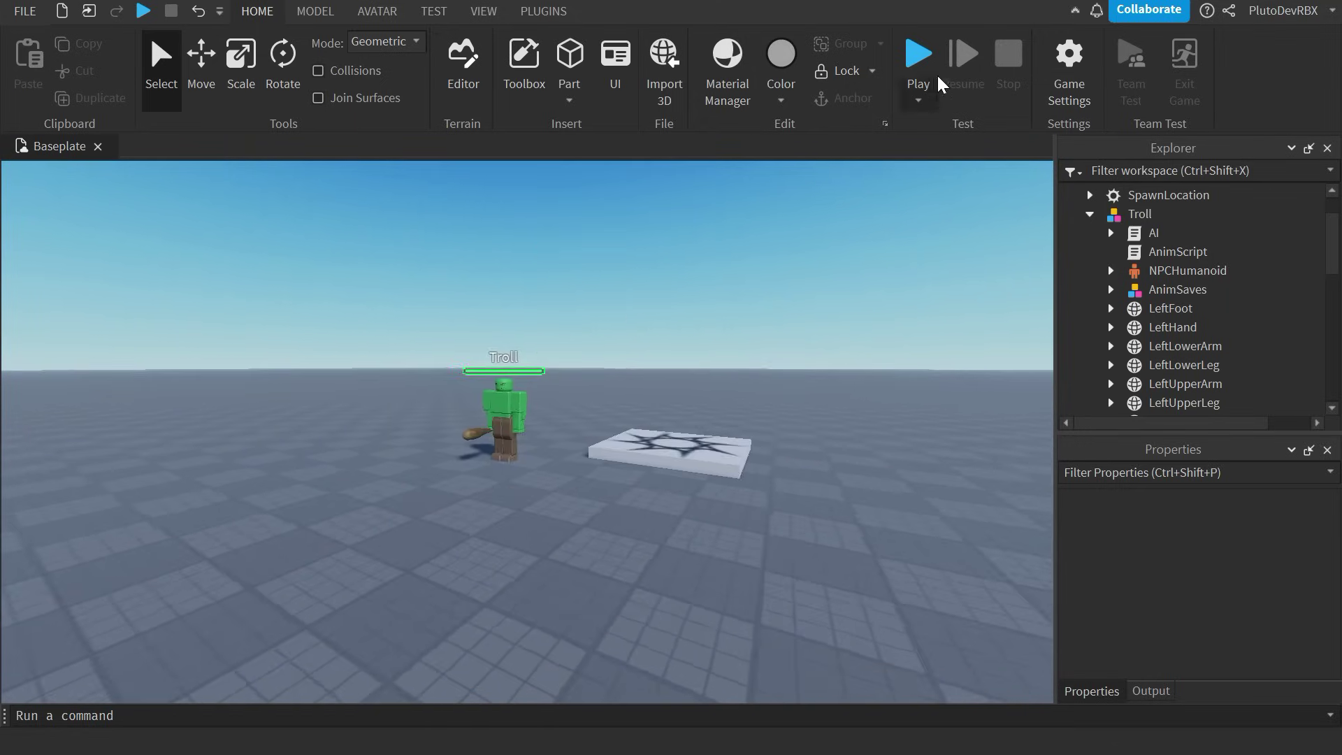
- Playtest the place by running the character around near the Troll, and stop the test
click(935, 89)
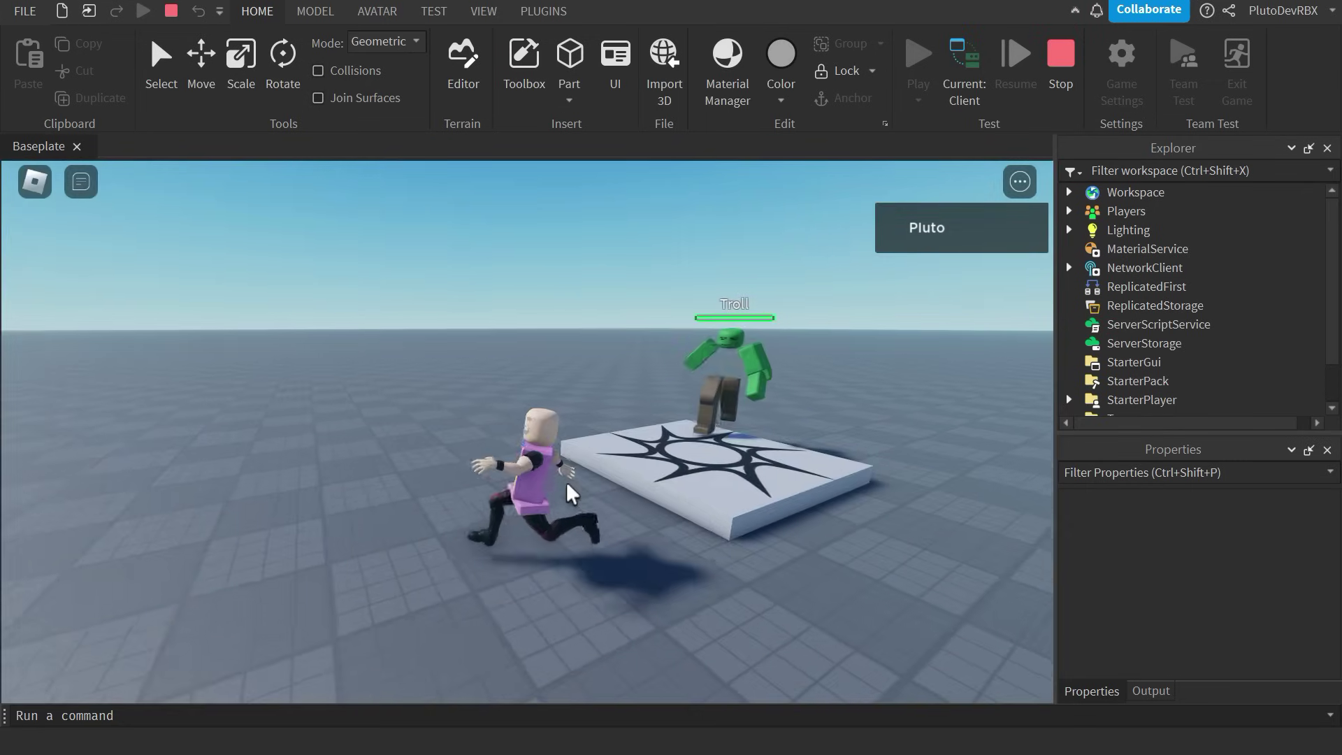
key(s)
right_drag(567, 484, 567, 484)
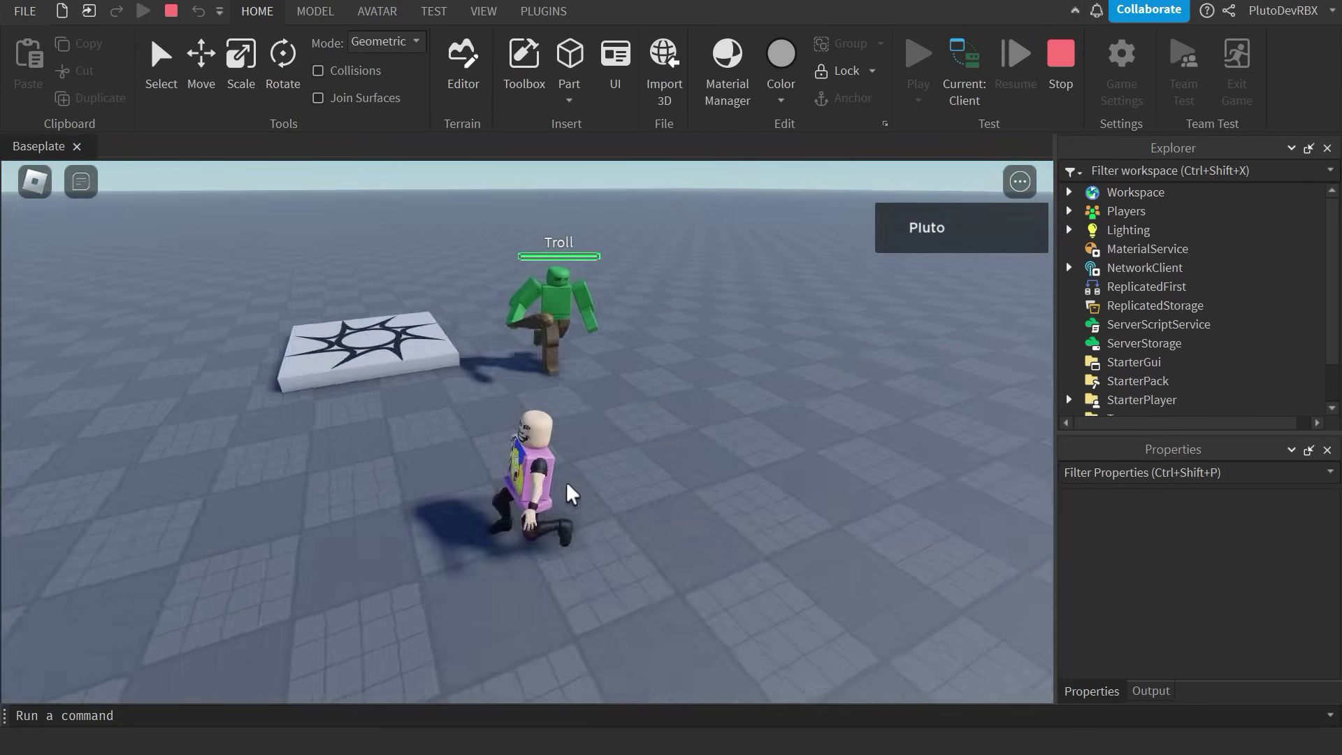
key(shift+F5)
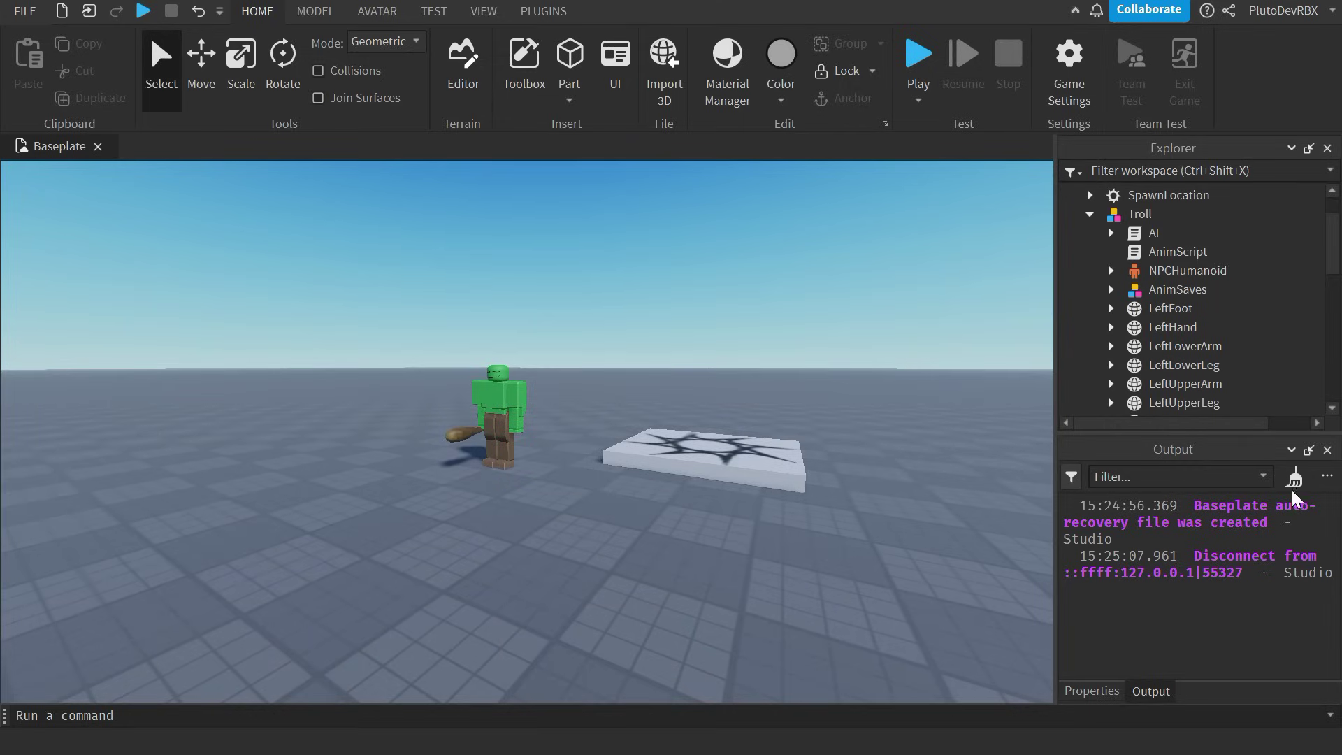
- Add a part to the baseplate in front of the Troll and shift it into position
click(523, 68)
click(272, 148)
scroll(425, 312, down, 2)
right_drag(425, 312, 458, 519)
right_click(458, 519)
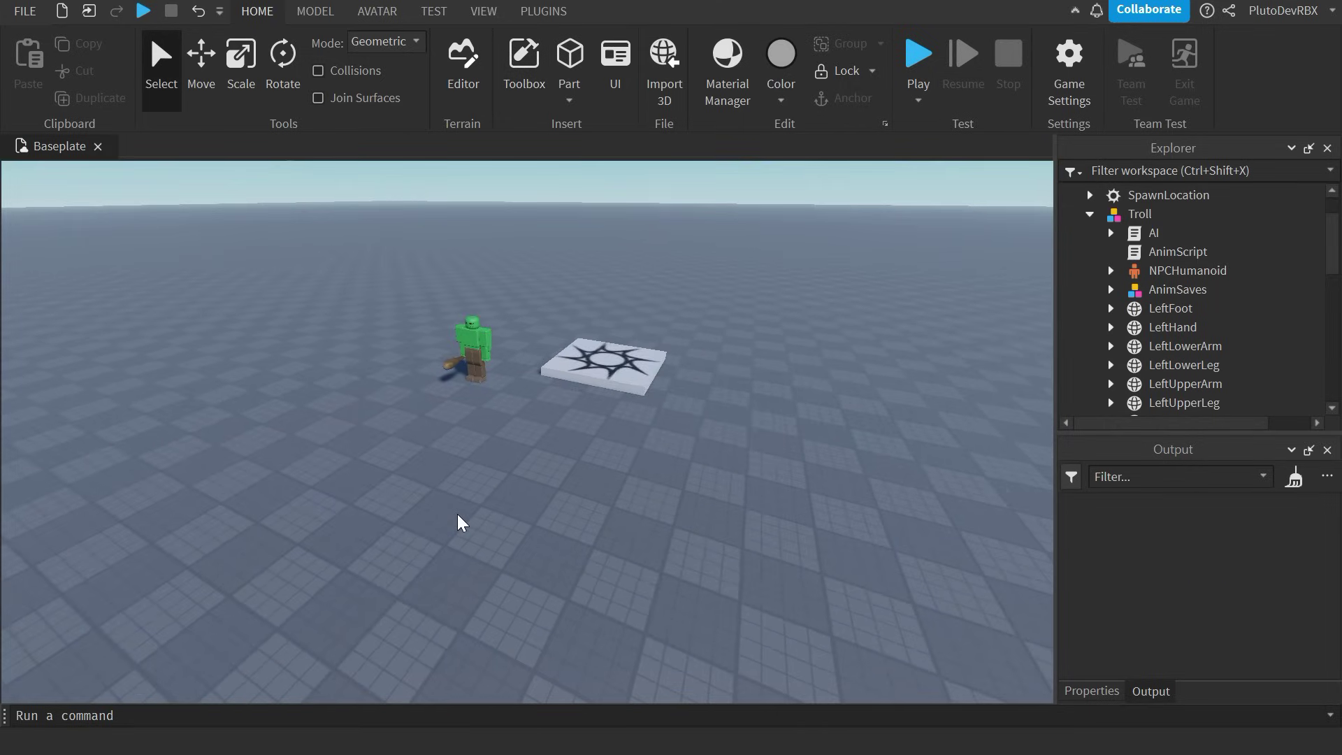
click(495, 574)
drag(467, 513, 521, 476)
- Scale the part into a tall, wide wall in front of the Troll
click(313, 12)
click(107, 63)
right_drag(448, 392, 524, 420)
drag(570, 482, 990, 516)
drag(707, 460, 727, 312)
key(s)
key(d)
right_drag(490, 454, 471, 461)
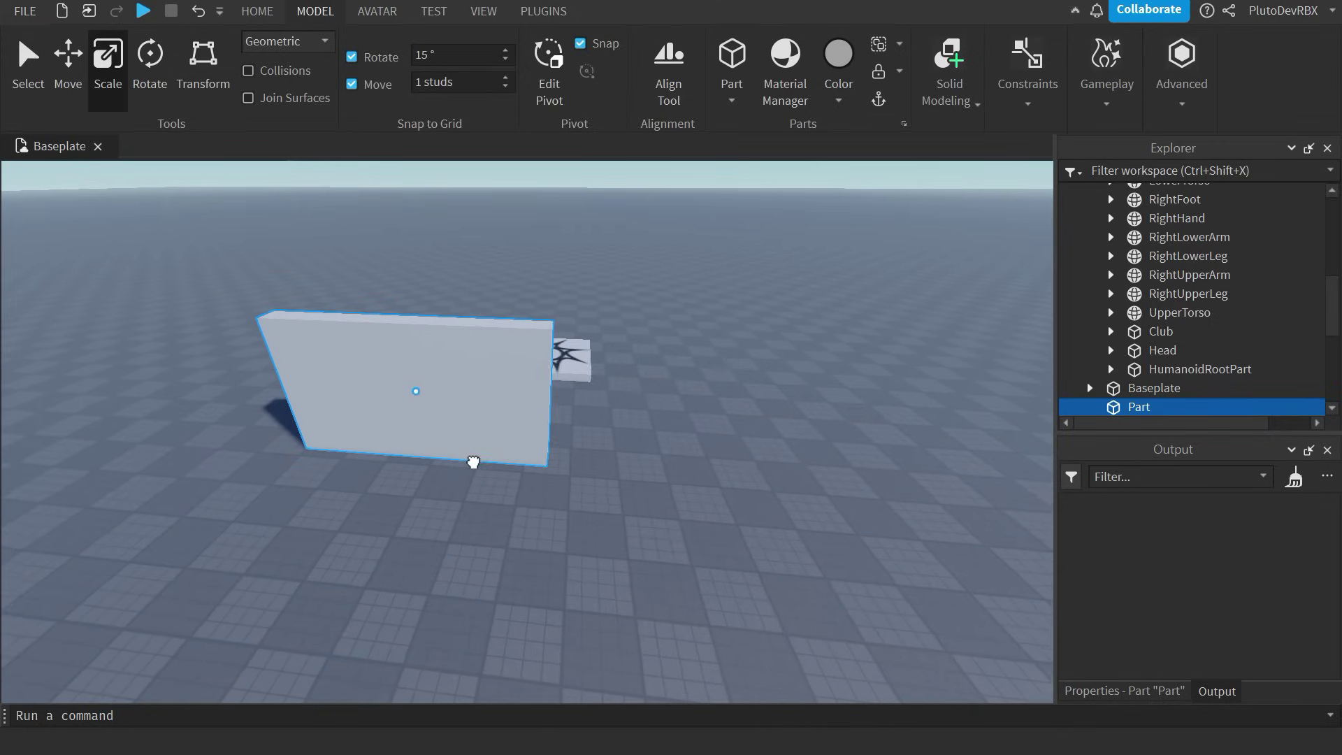
- Duplicate the wall and arrange the copies to make three parallel, slightly offset walls
key(ctrl+d)
drag(510, 434, 680, 621)
right_drag(677, 585, 627, 603)
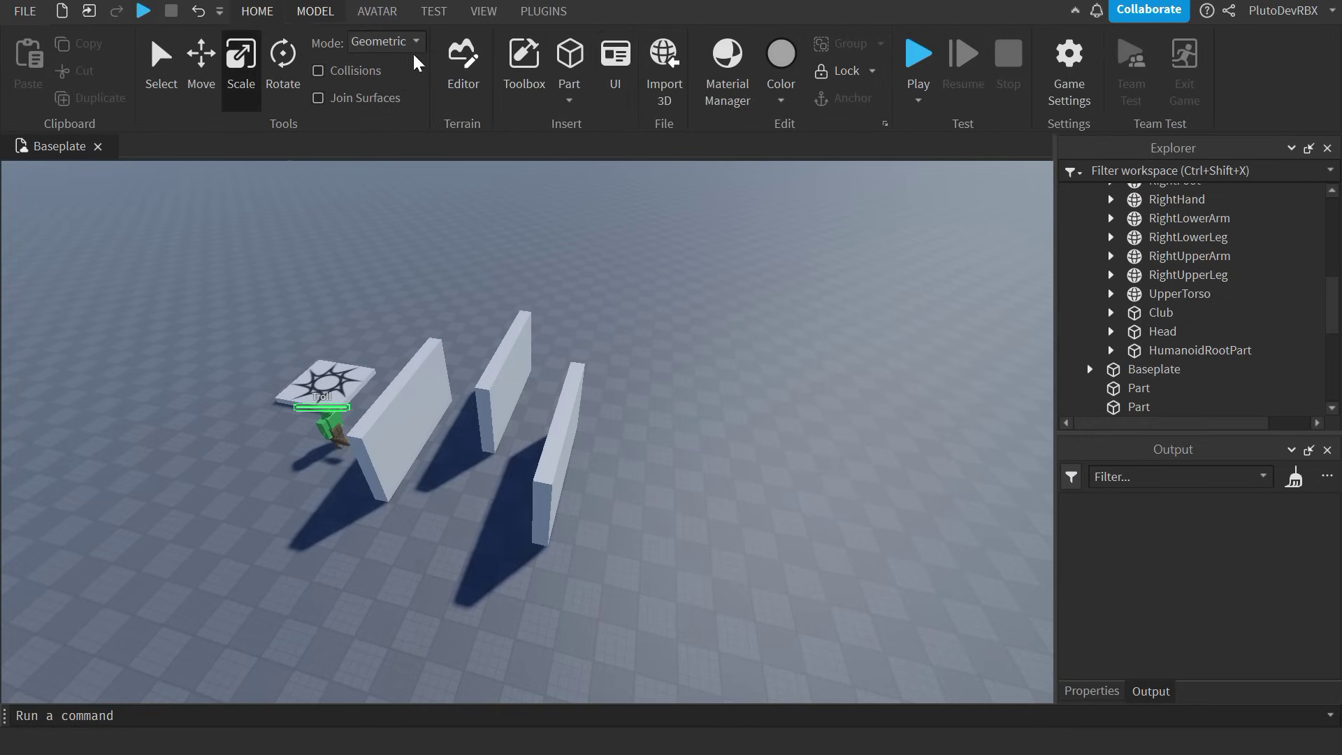
click(526, 69)
click(526, 70)
click(384, 12)
click(257, 14)
click(522, 105)
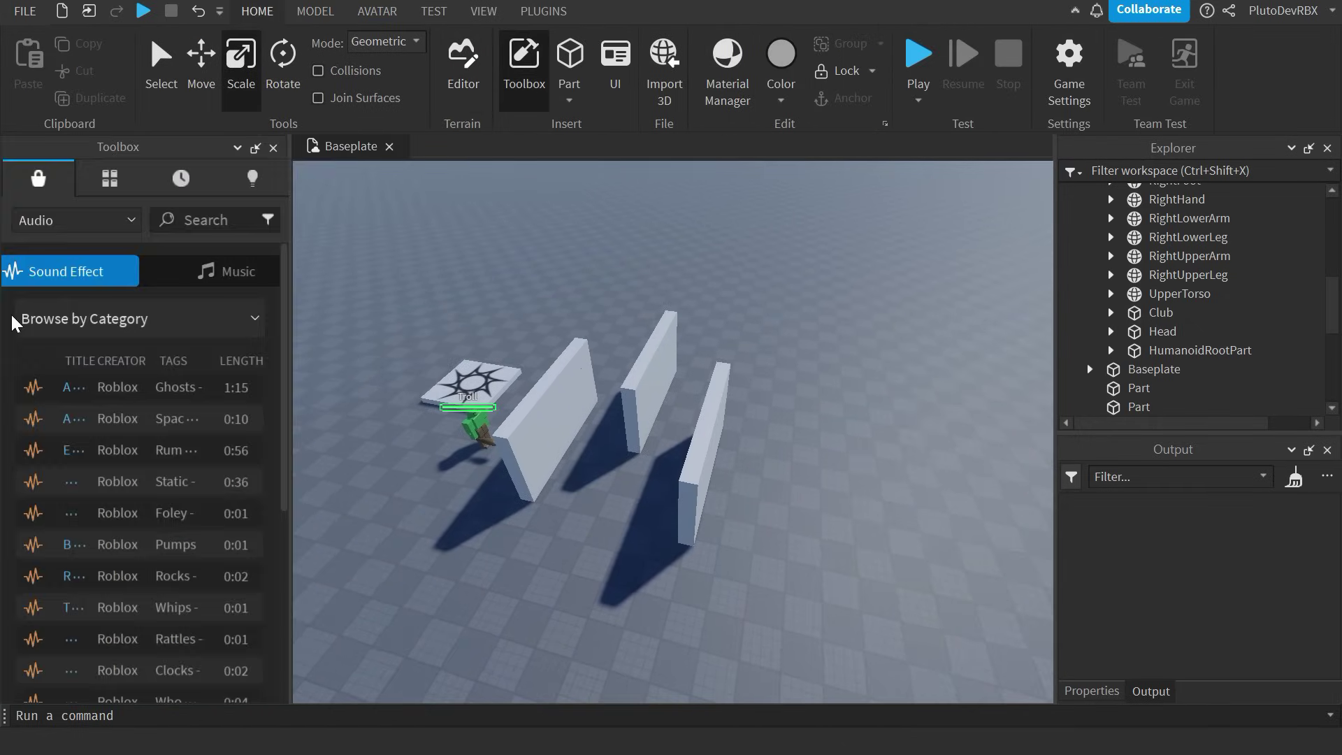
click(511, 93)
- Insert a character rig with the Rig Builder and place it on the far side of the walls from the Troll
click(377, 11)
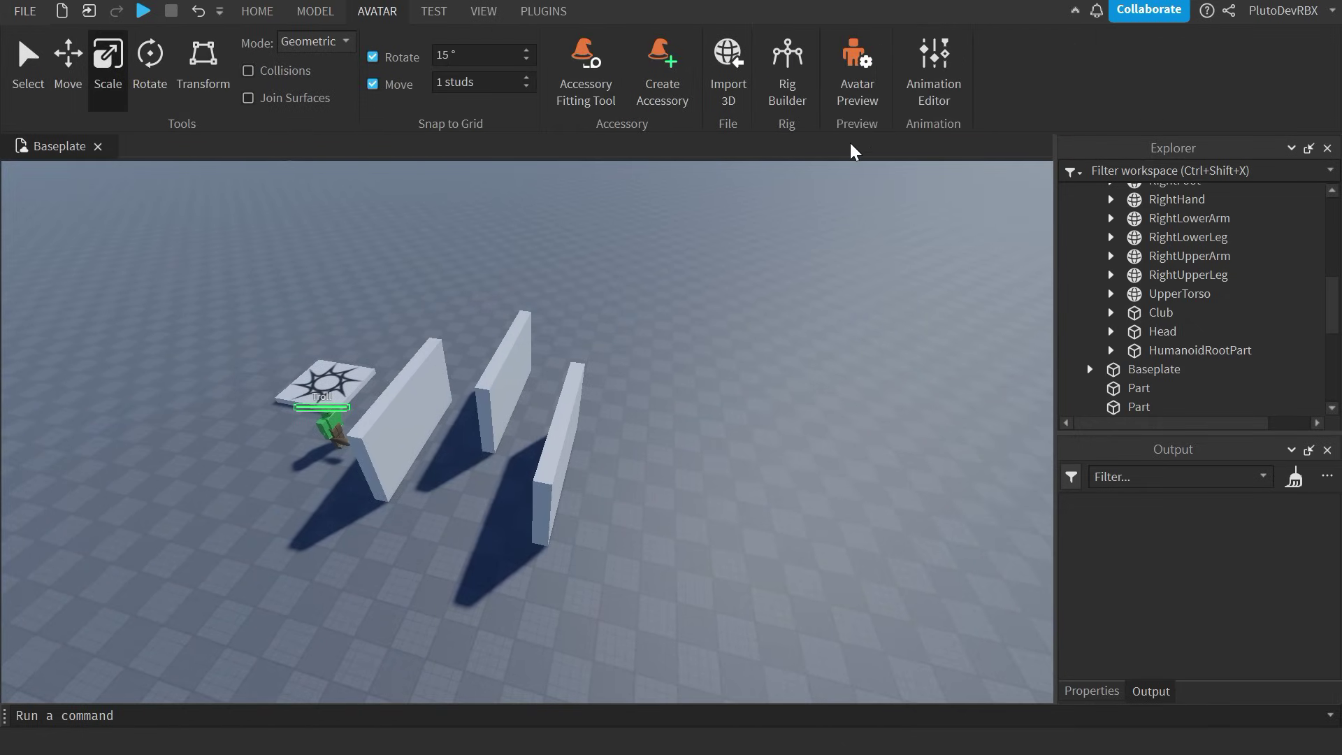
click(788, 70)
scroll(762, 353, up, 5)
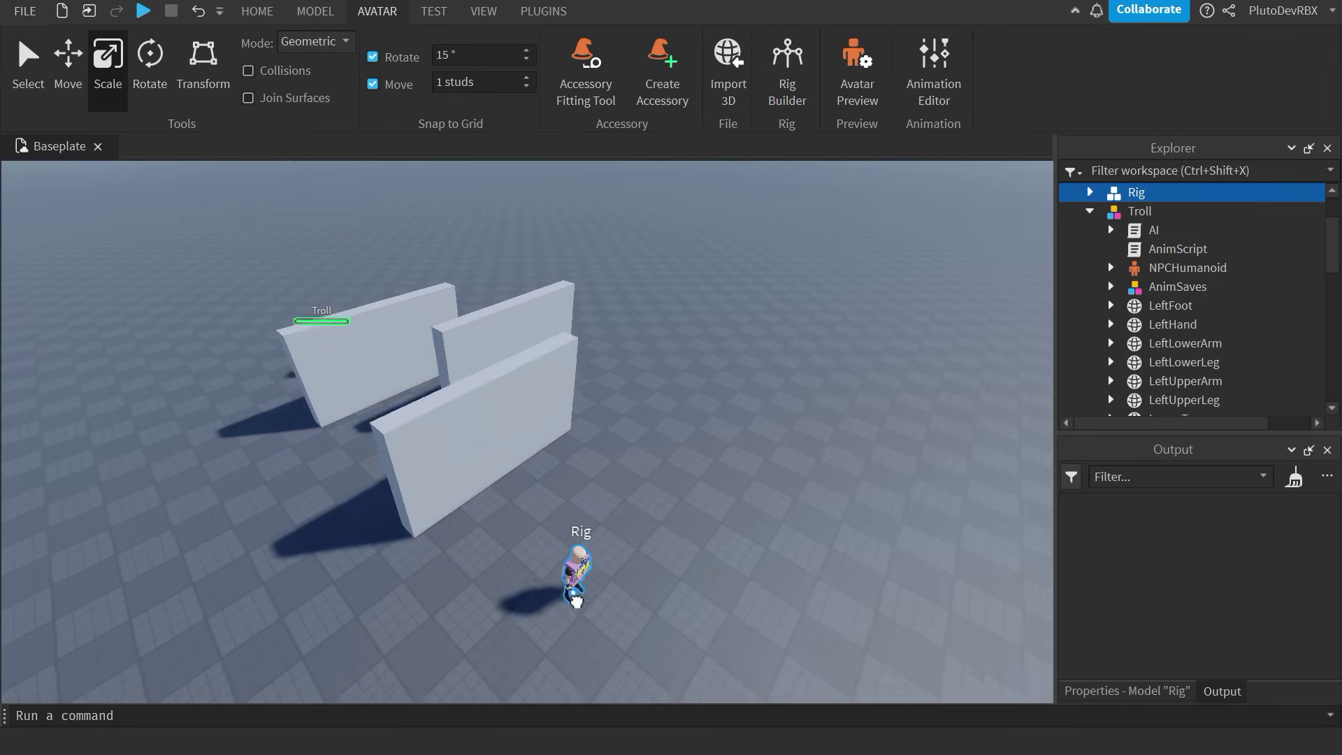
drag(575, 593, 551, 537)
click(771, 564)
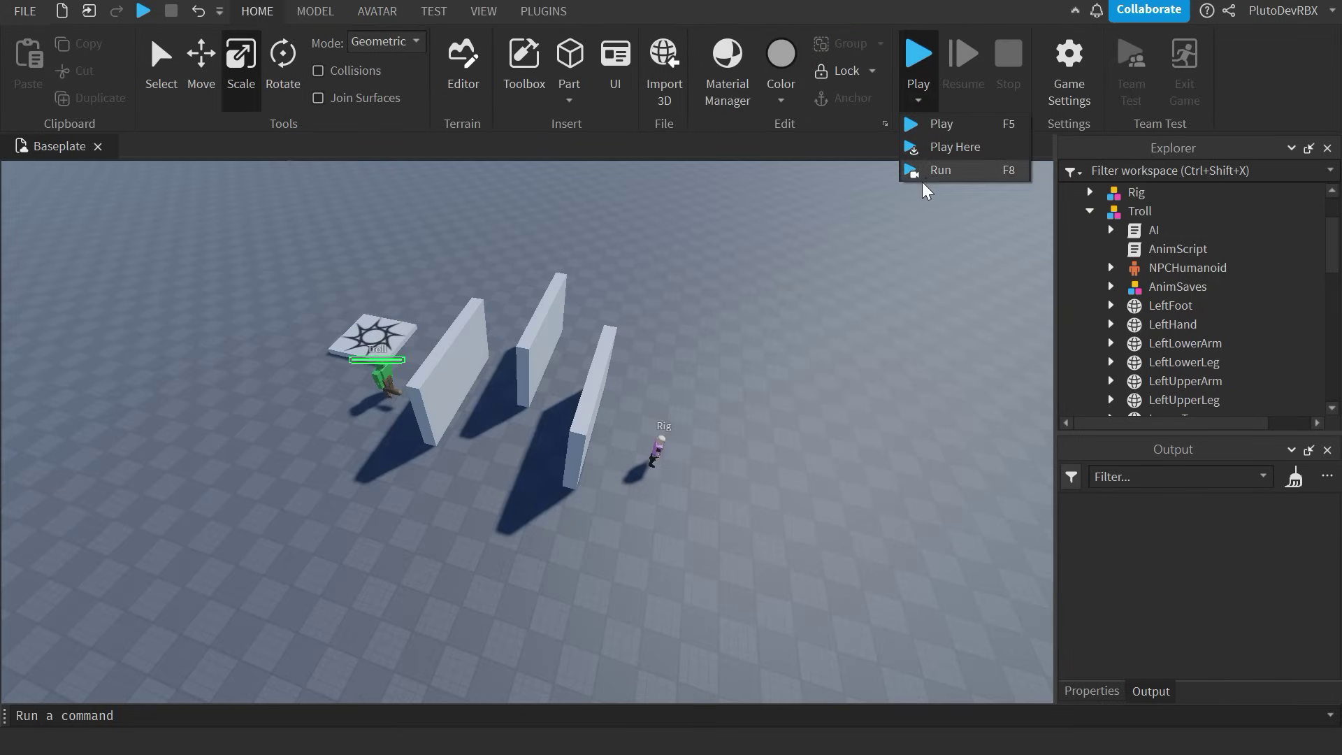
- Run the simulation and relocate the Rig around the walls to test how the Troll chases it, and stop the run
click(916, 167)
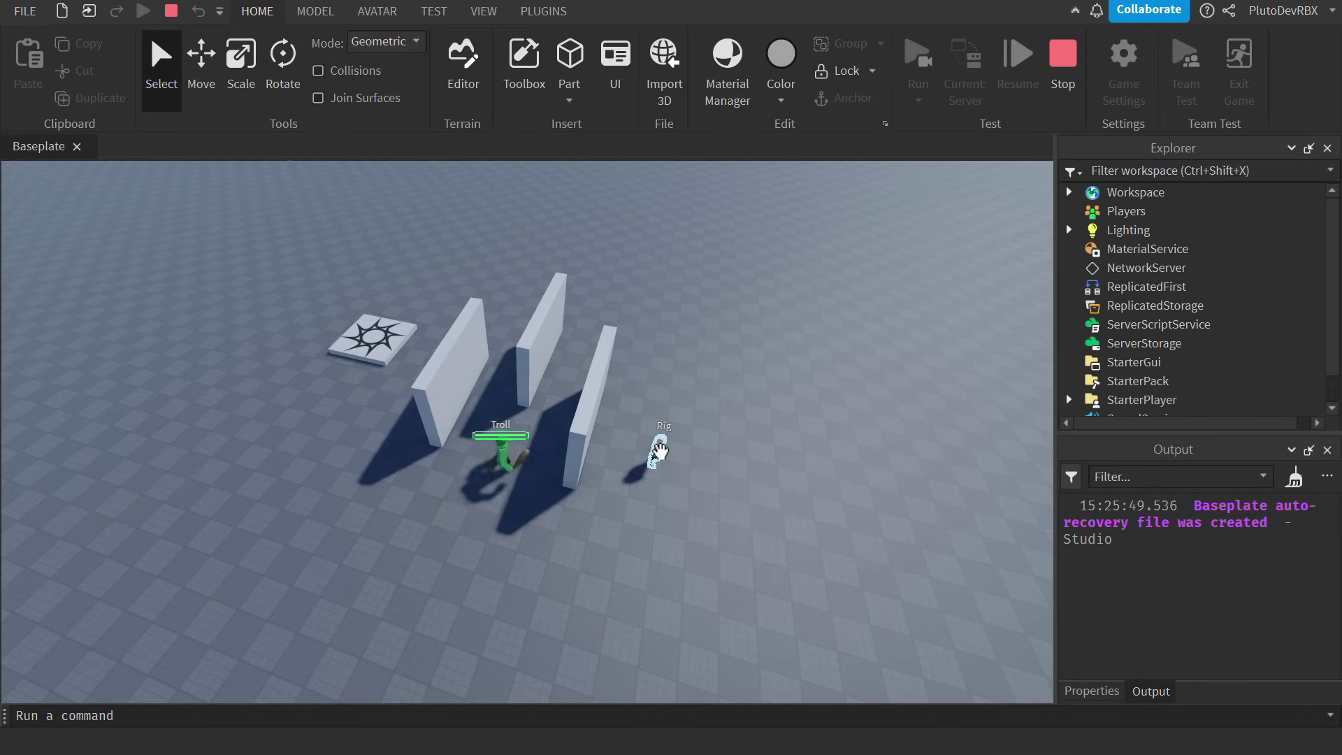
right_drag(609, 362, 642, 446)
drag(502, 463, 464, 249)
key(s)
key(a)
click(695, 449)
key(w)
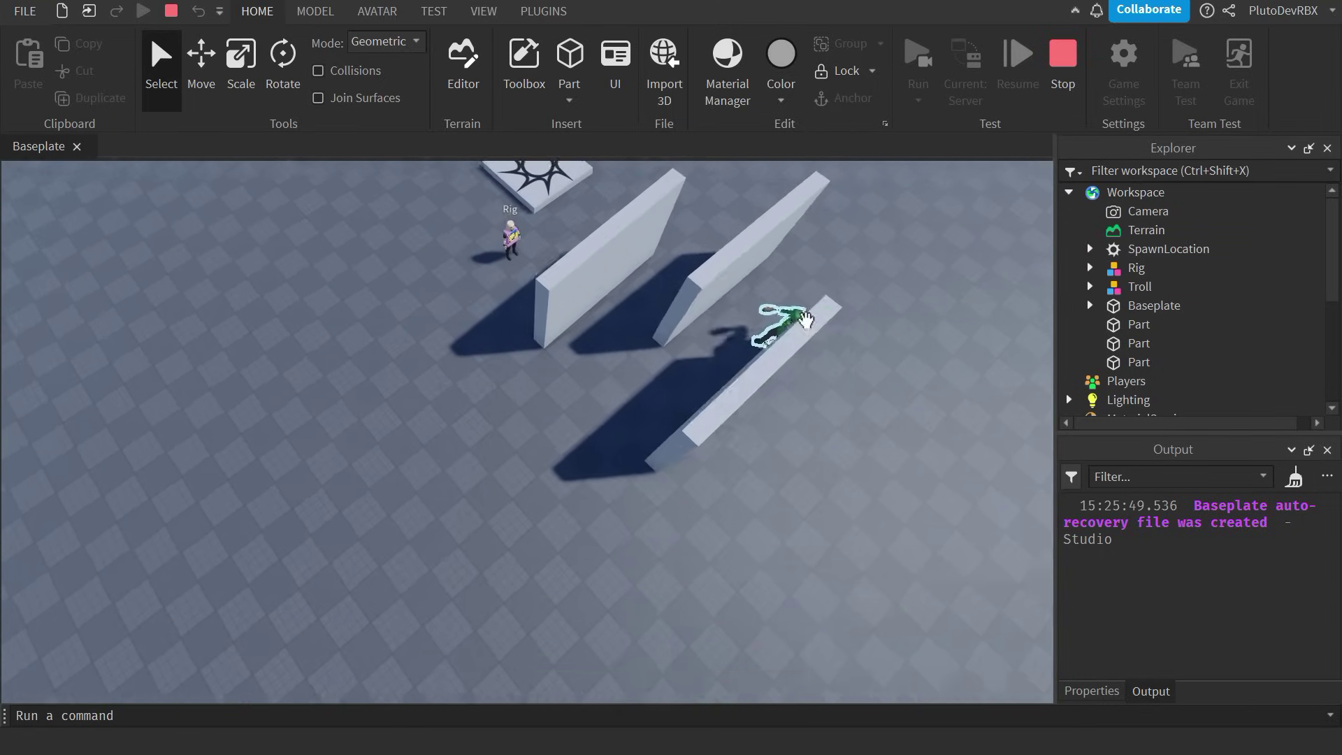
key(w)
right_drag(702, 387, 545, 463)
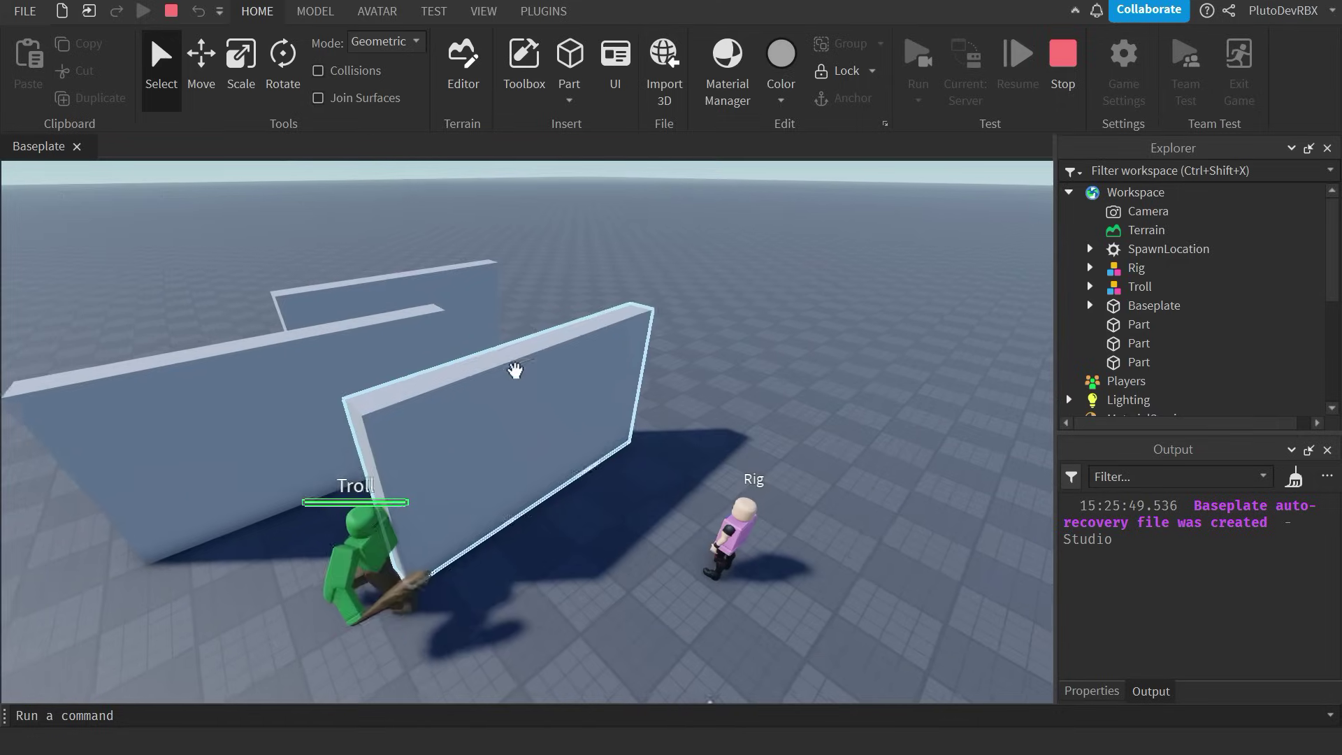
right_drag(516, 372, 515, 392)
click(1061, 91)
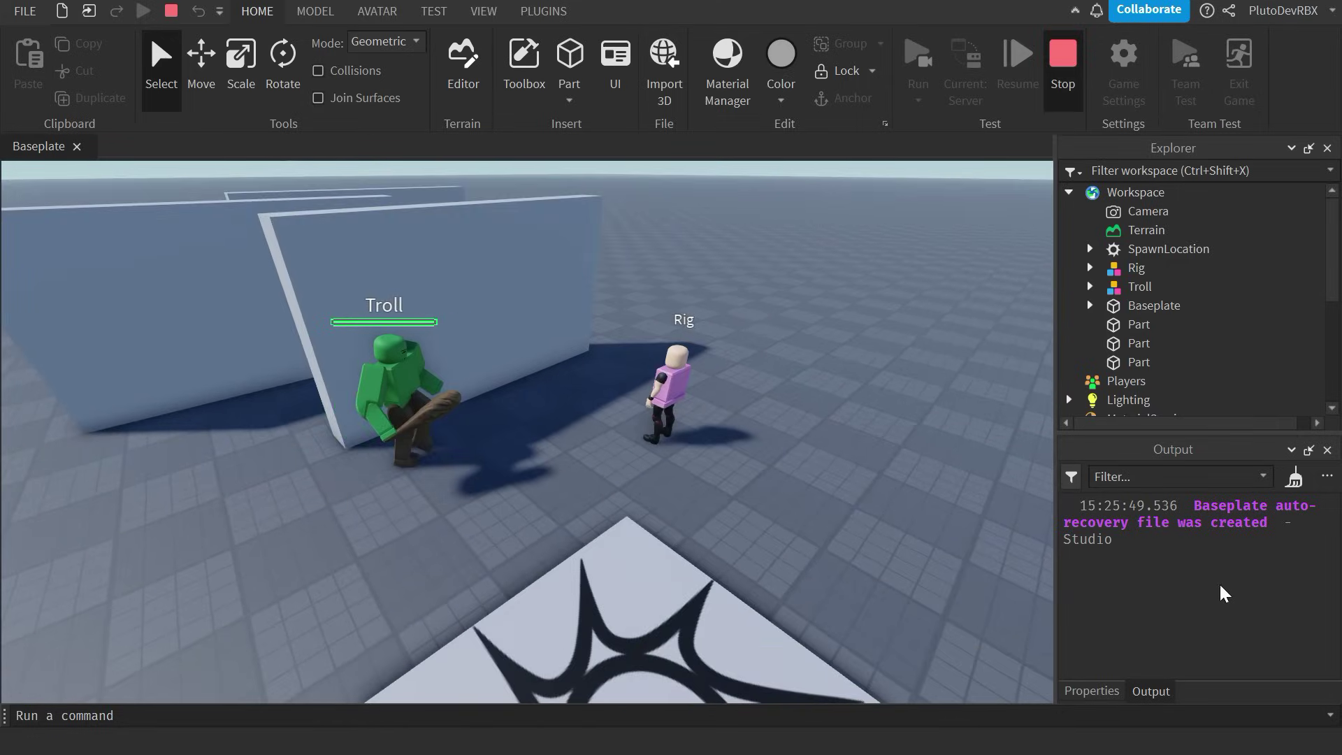
- Set the WalkSpeed of the Troll's NPCHumanoid to 16
right_drag(419, 503, 471, 473)
key(w)
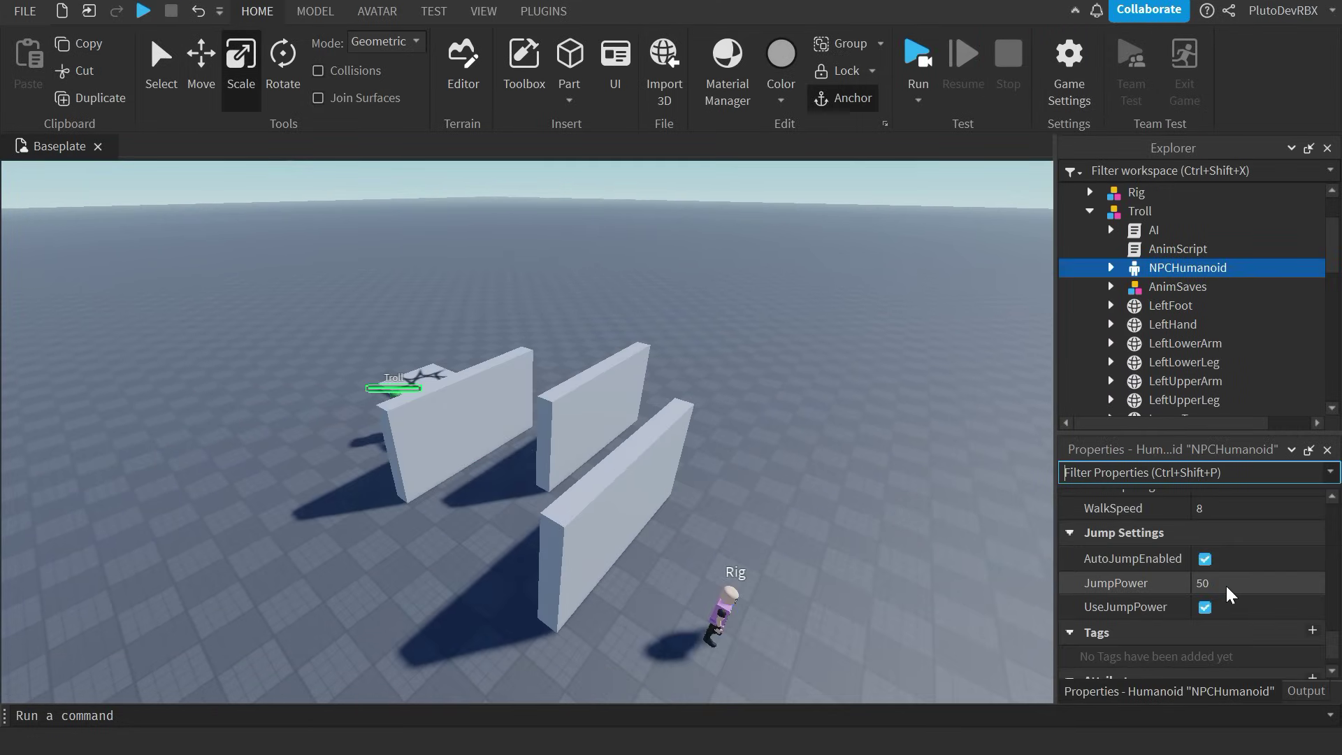
scroll(1230, 593, up, 3)
click(1230, 577)
text(16)
key(Return)
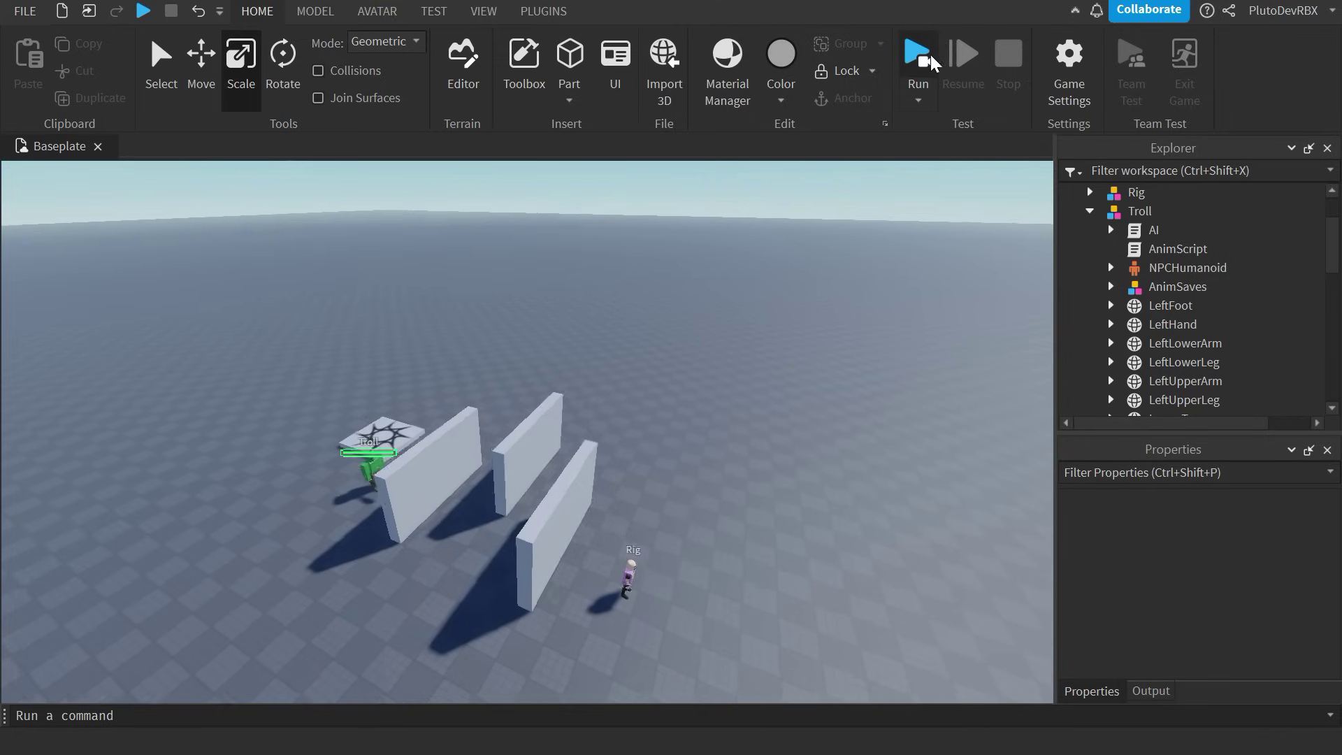
- Run the simulation again and move the Rig to the spawn pad side and back across the walls
click(923, 59)
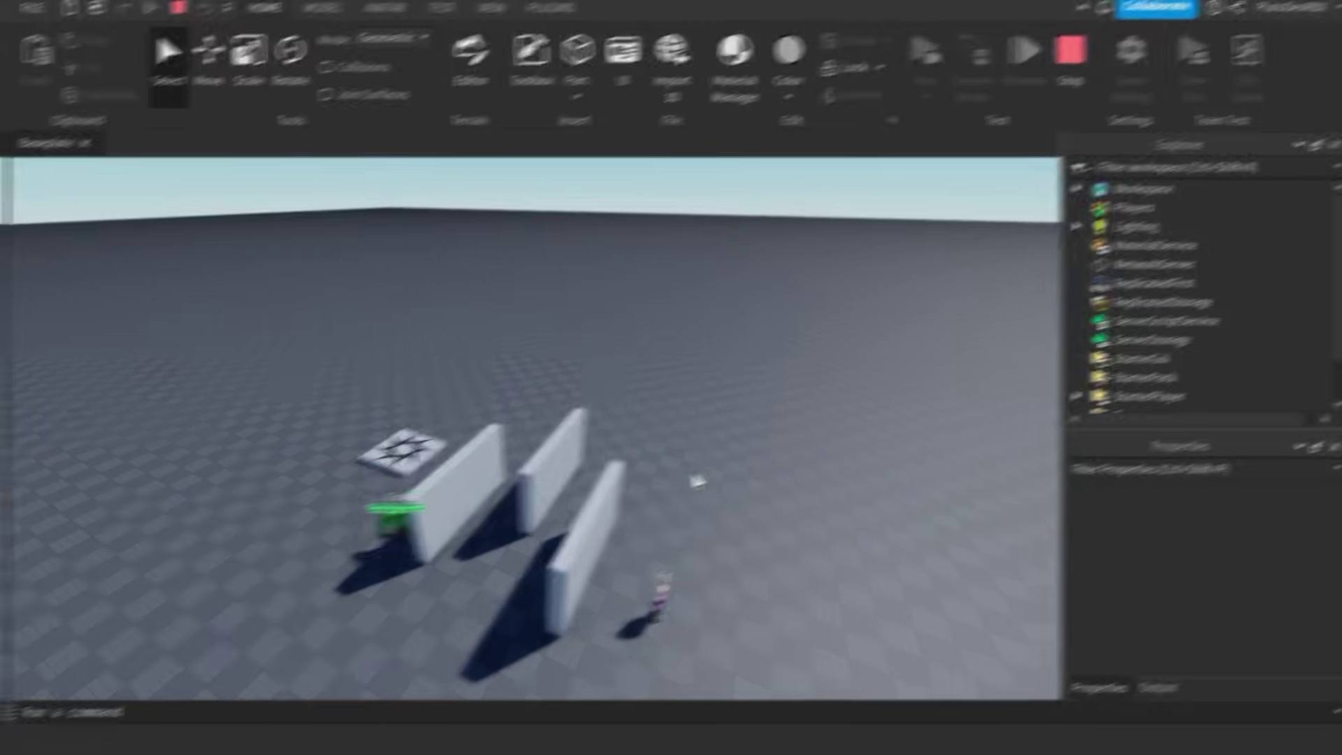
right_drag(686, 479, 686, 493)
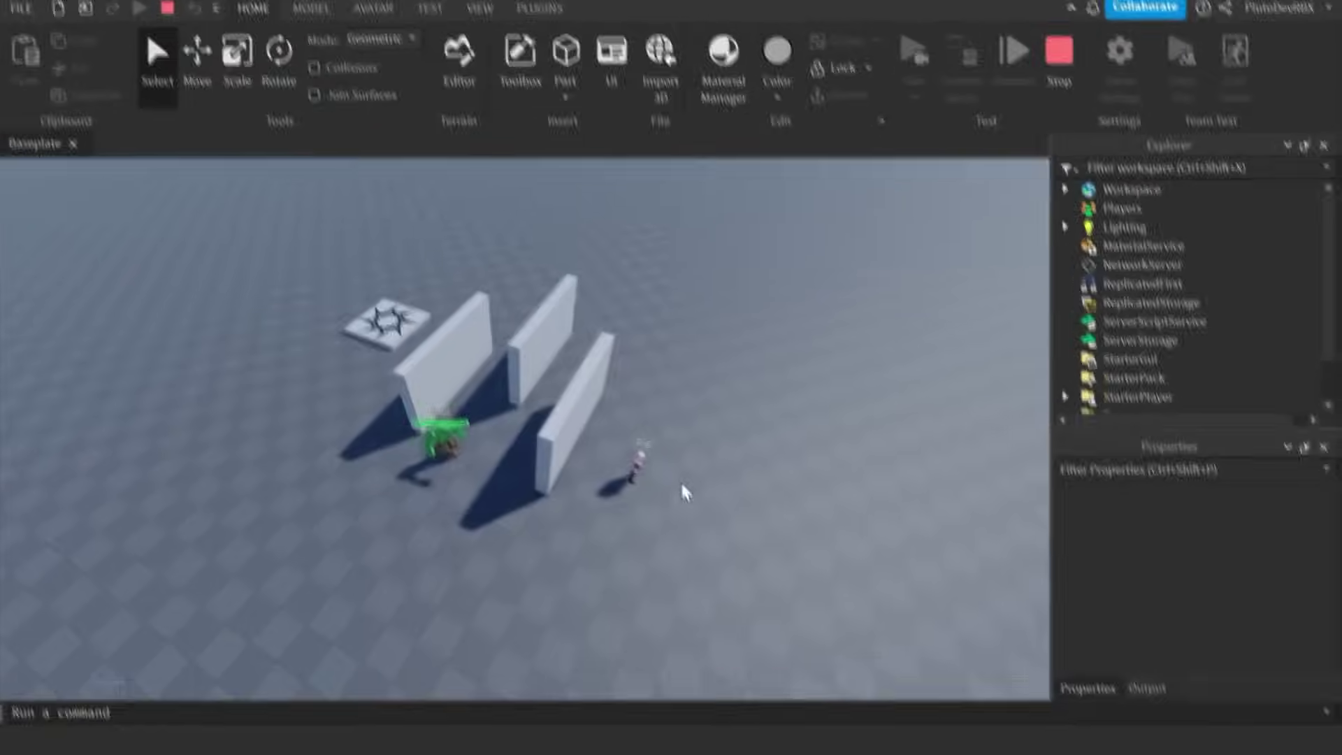
drag(637, 467, 472, 460)
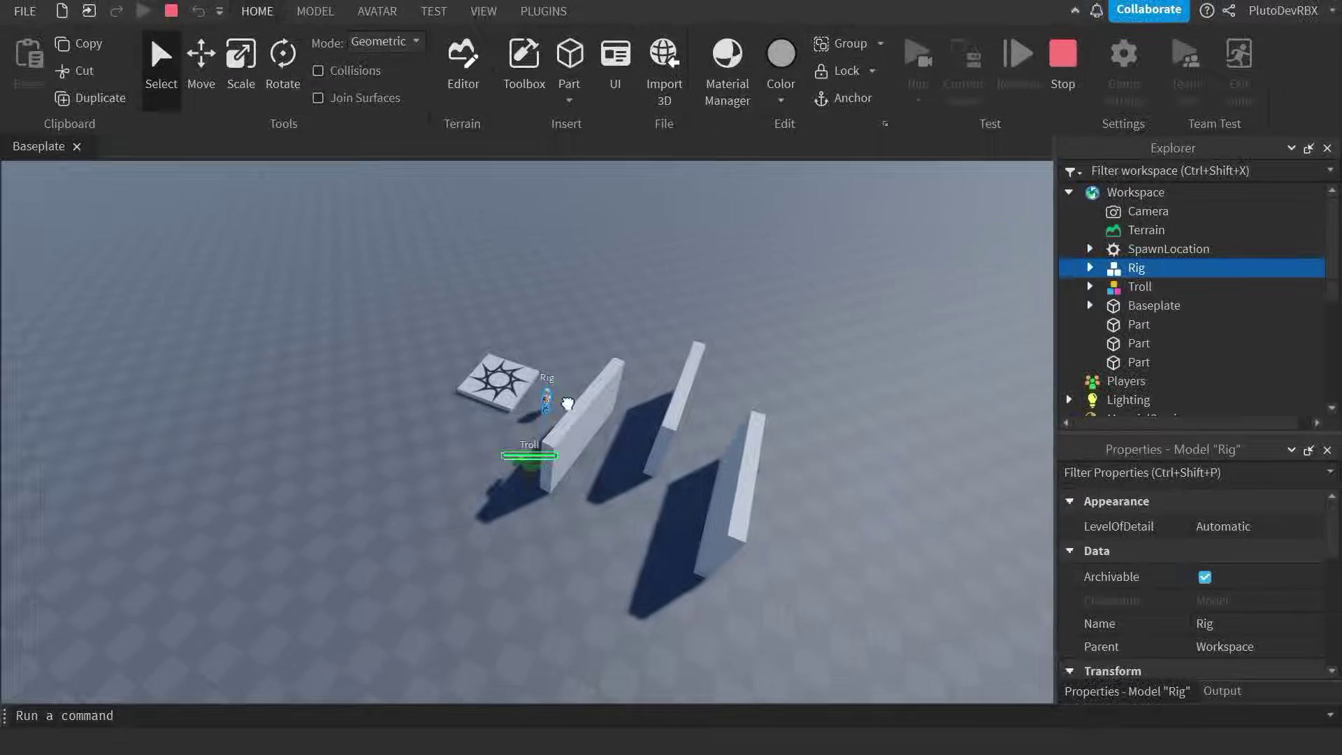
drag(566, 405, 832, 596)
click(832, 594)
- Examine the Troll's behaviour beside the Rig up close, and stop the simulation
scroll(828, 577, up, 4)
scroll(826, 575, up, 5)
right_drag(827, 575, 752, 496)
right_click(753, 496)
click(716, 475)
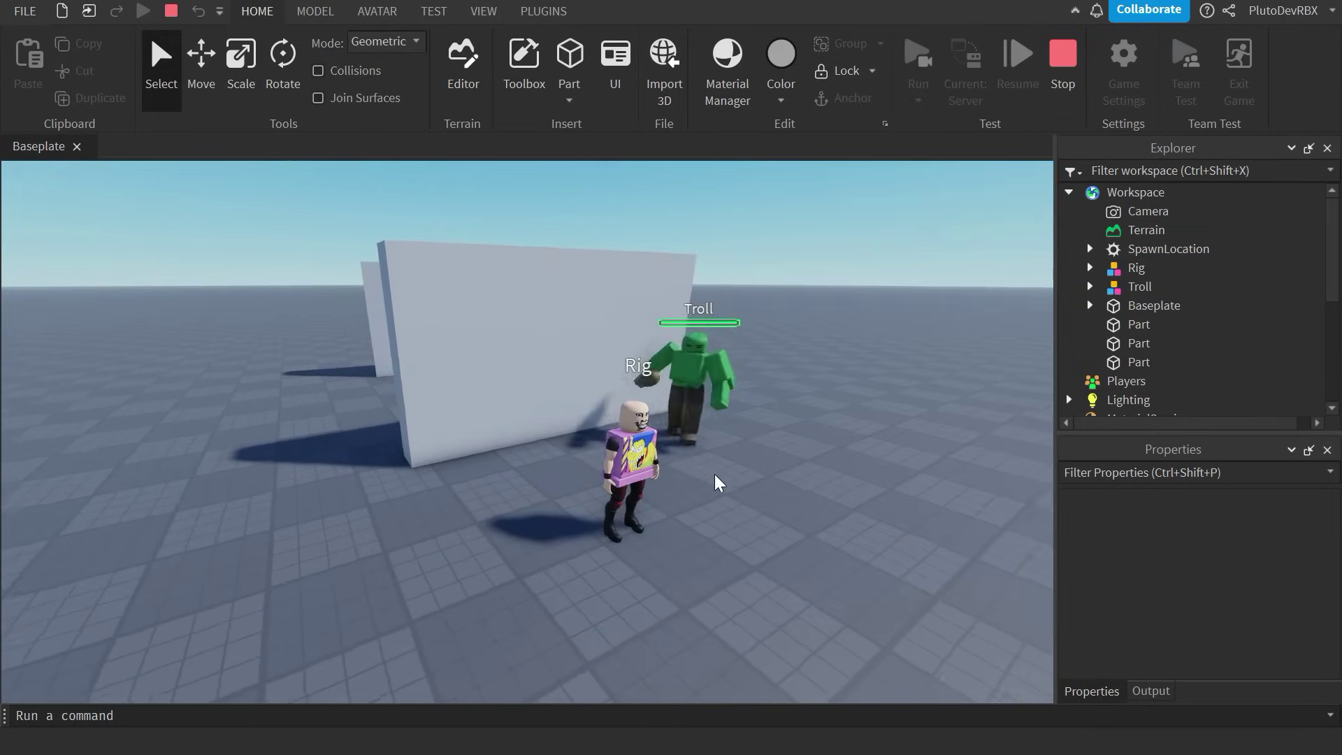
scroll(716, 475, up, 2)
click(1063, 63)
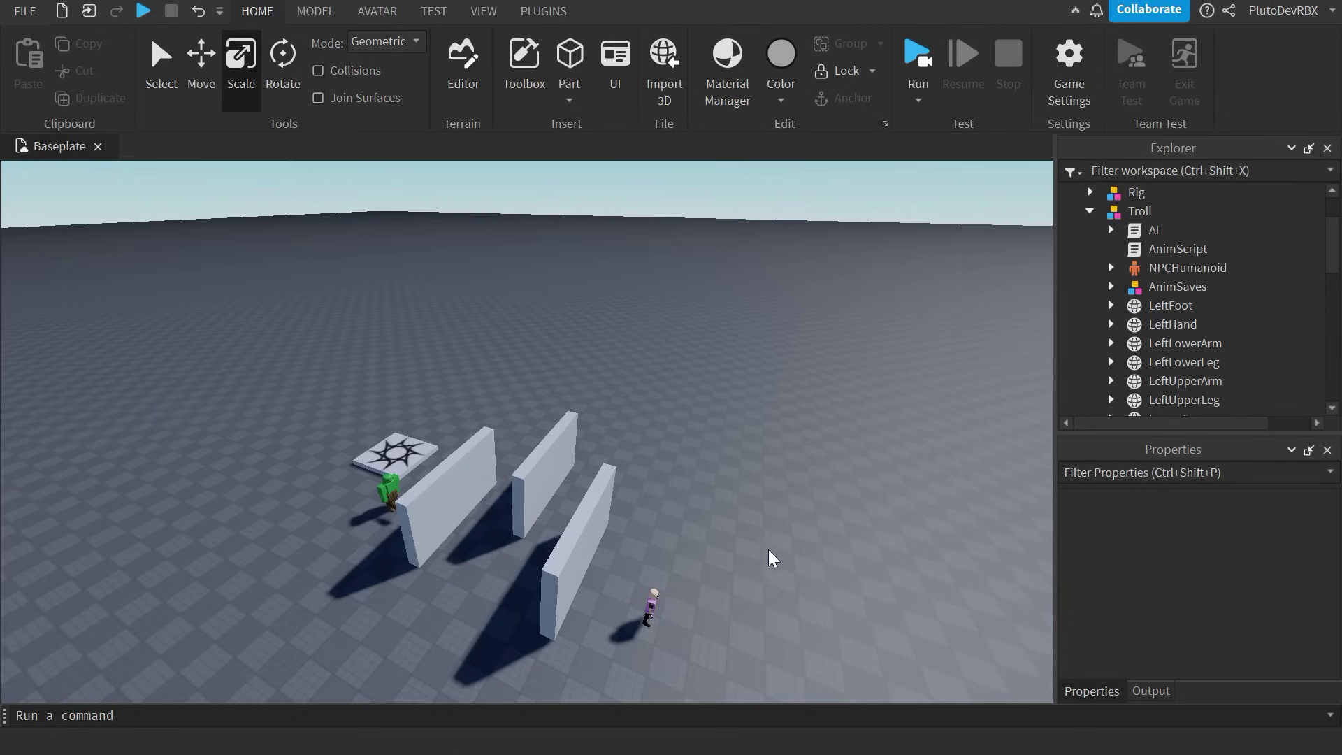
- Move the Troll to open ground near the spawn location, clear of the walls
right_drag(770, 553, 518, 527)
scroll(715, 529, up, 5)
scroll(568, 543, up, 2)
drag(577, 539, 644, 543)
right_drag(645, 543, 642, 543)
scroll(642, 543, down, 5)
drag(642, 544, 679, 562)
click(507, 618)
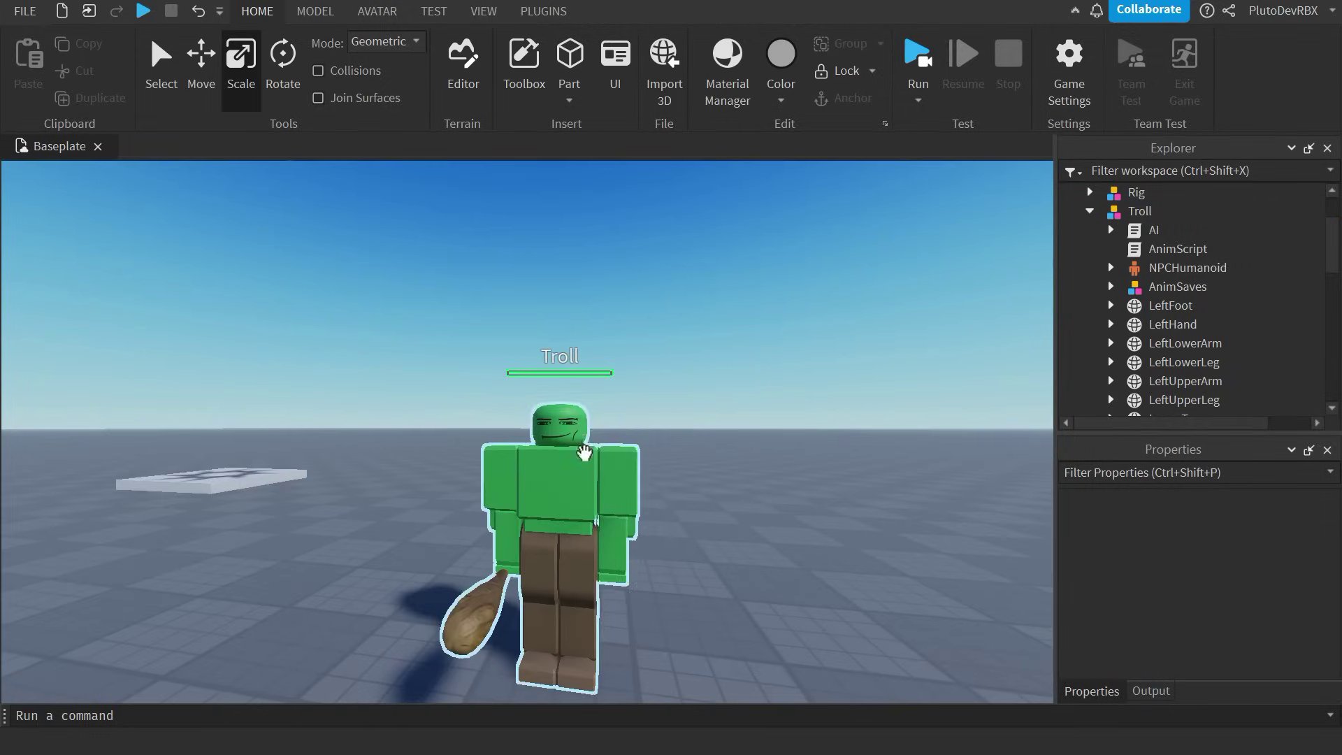
- Inspect the Troll's face and body up close
scroll(563, 395, up, 3)
right_drag(563, 476, 562, 477)
scroll(562, 477, up, 4)
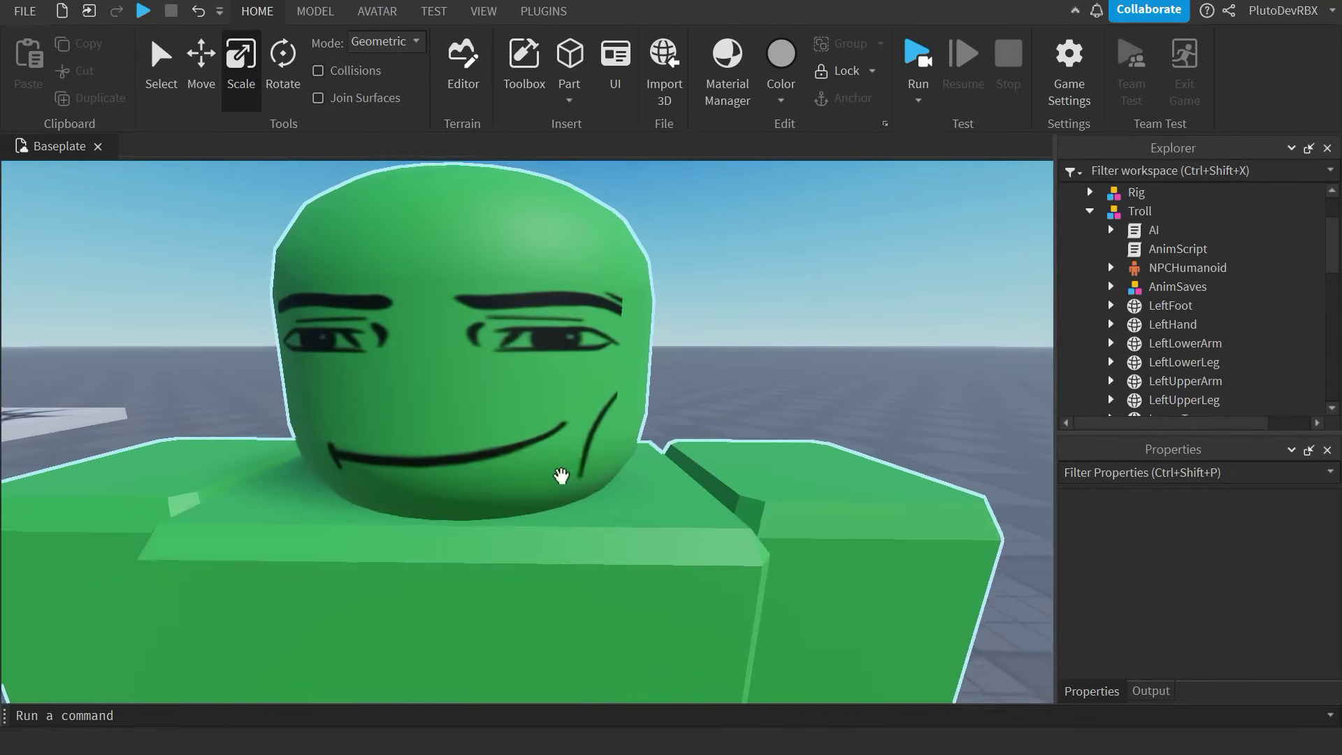
scroll(562, 476, down, 3)
scroll(562, 475, up, 5)
scroll(561, 476, down, 10)
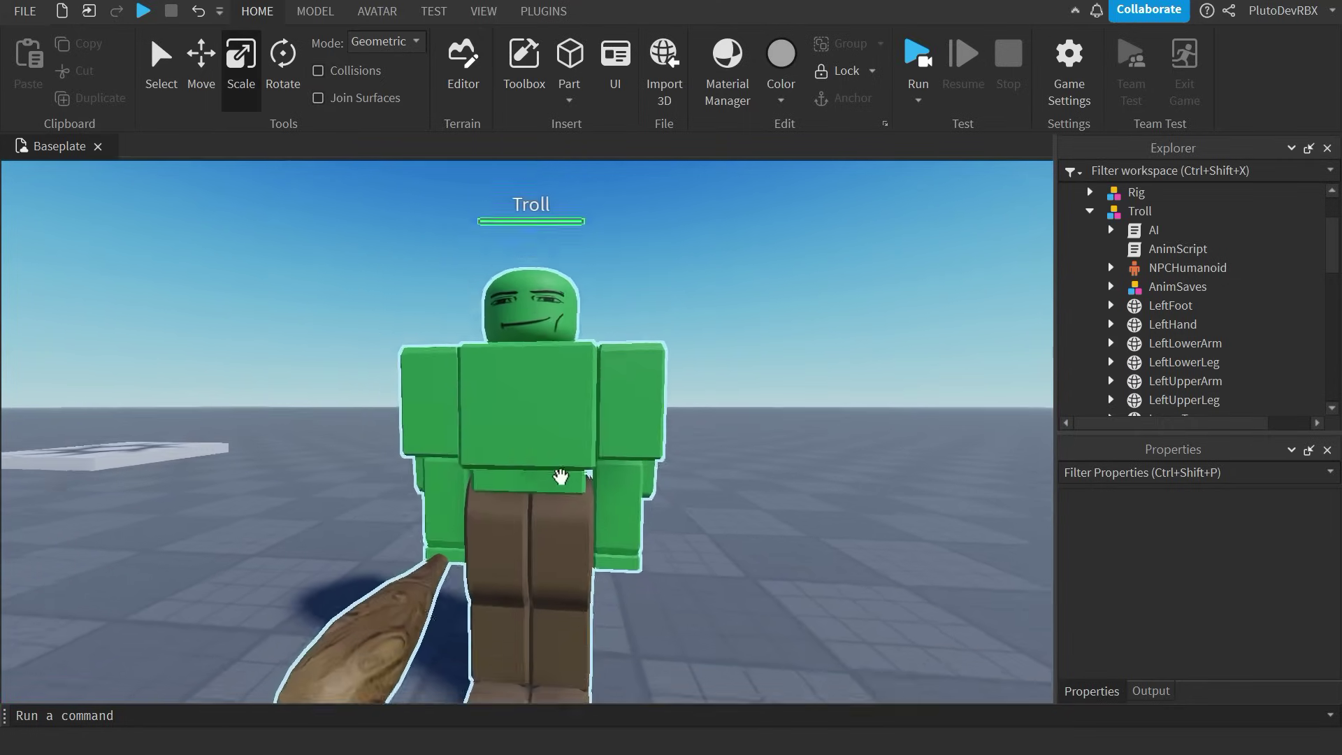
scroll(562, 477, down, 8)
- Place the Rig beside the Troll so the two characters can be compared
right_drag(585, 497, 659, 471)
drag(78, 447, 732, 681)
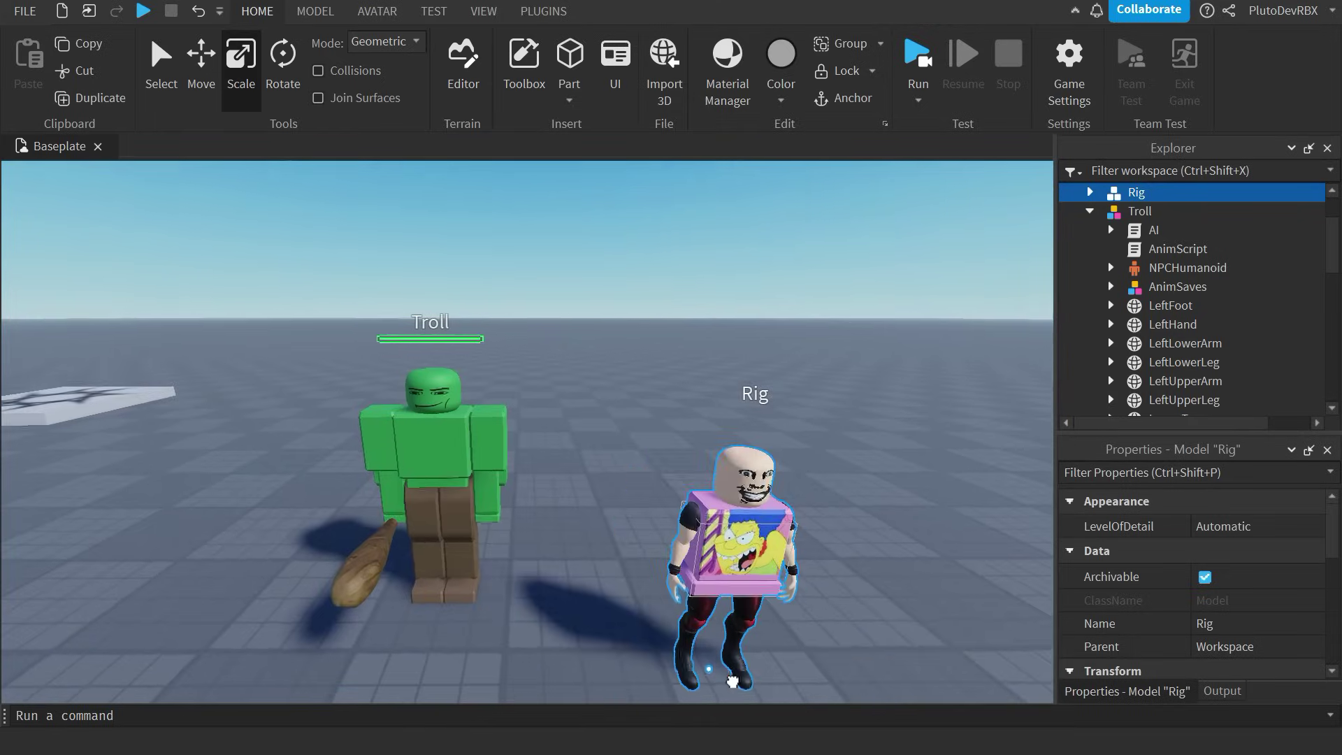
scroll(706, 654, up, 2)
click(713, 581)
right_drag(713, 581, 708, 553)
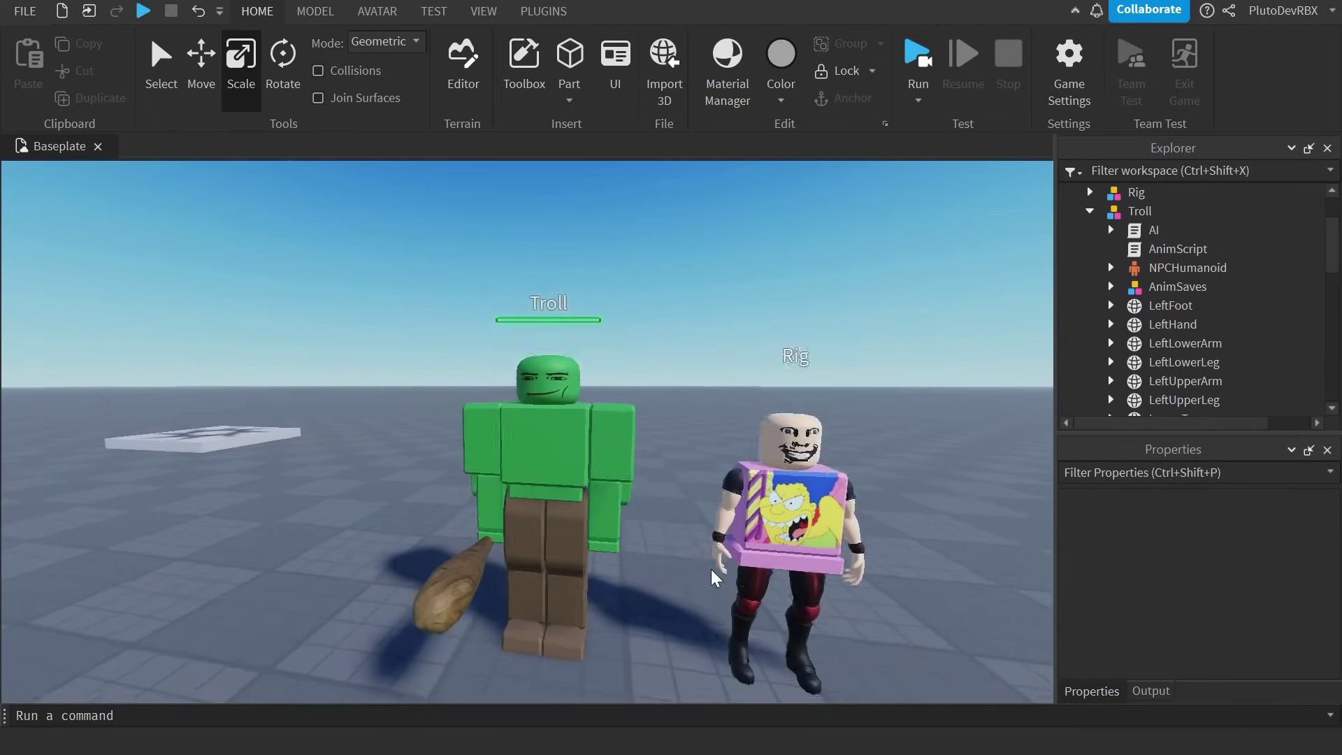
scroll(707, 553, down, 3)
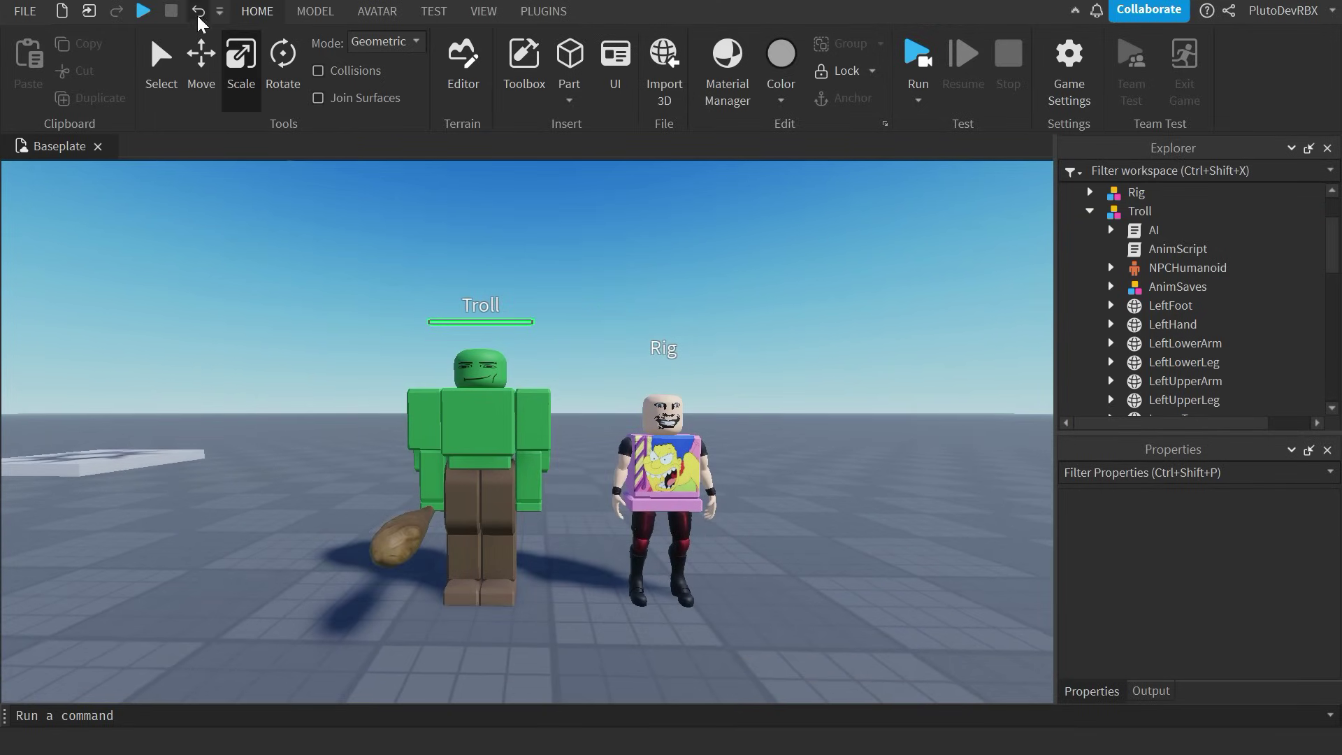
- Set the move snap to 0.25 studs and rename the Troll model as Monster
click(314, 18)
click(1139, 211)
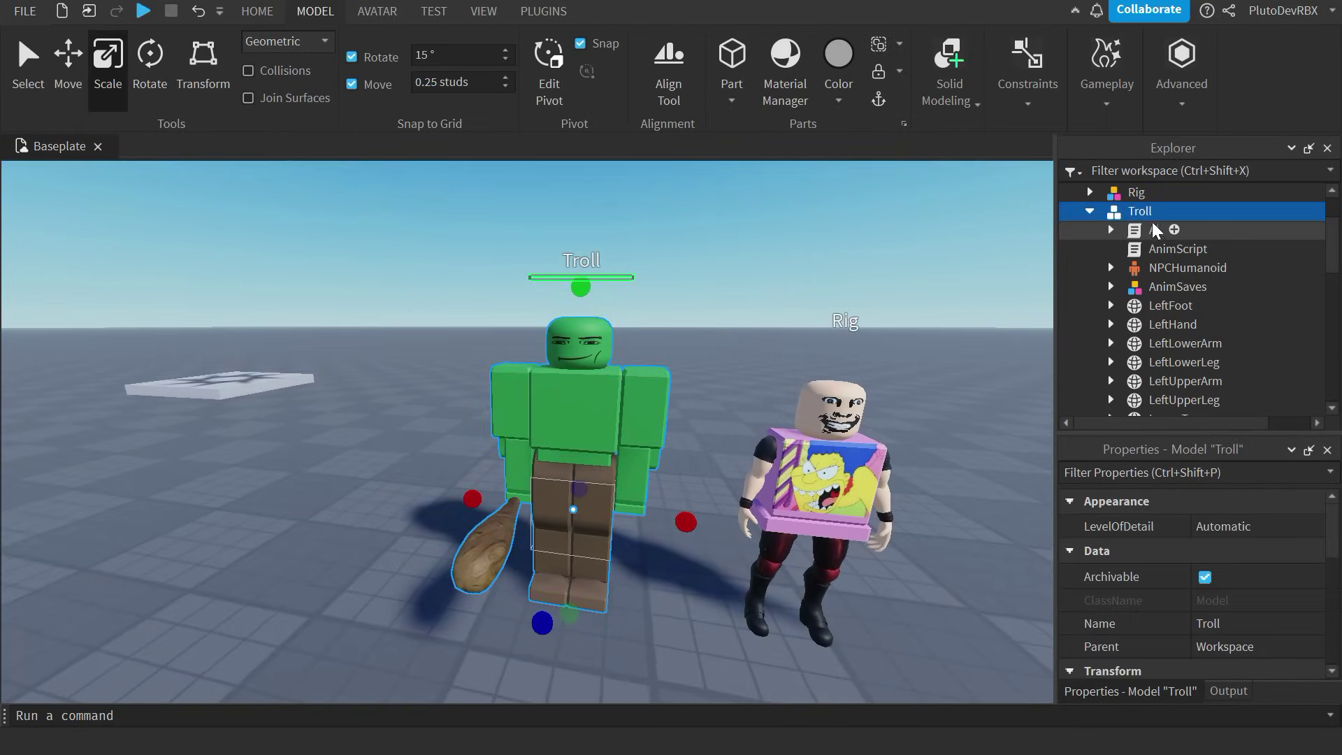
text(Monster)
- Hide the Monster's overhead name and health bar through the NPCHumanoid's DisplayDistanceType
click(1188, 268)
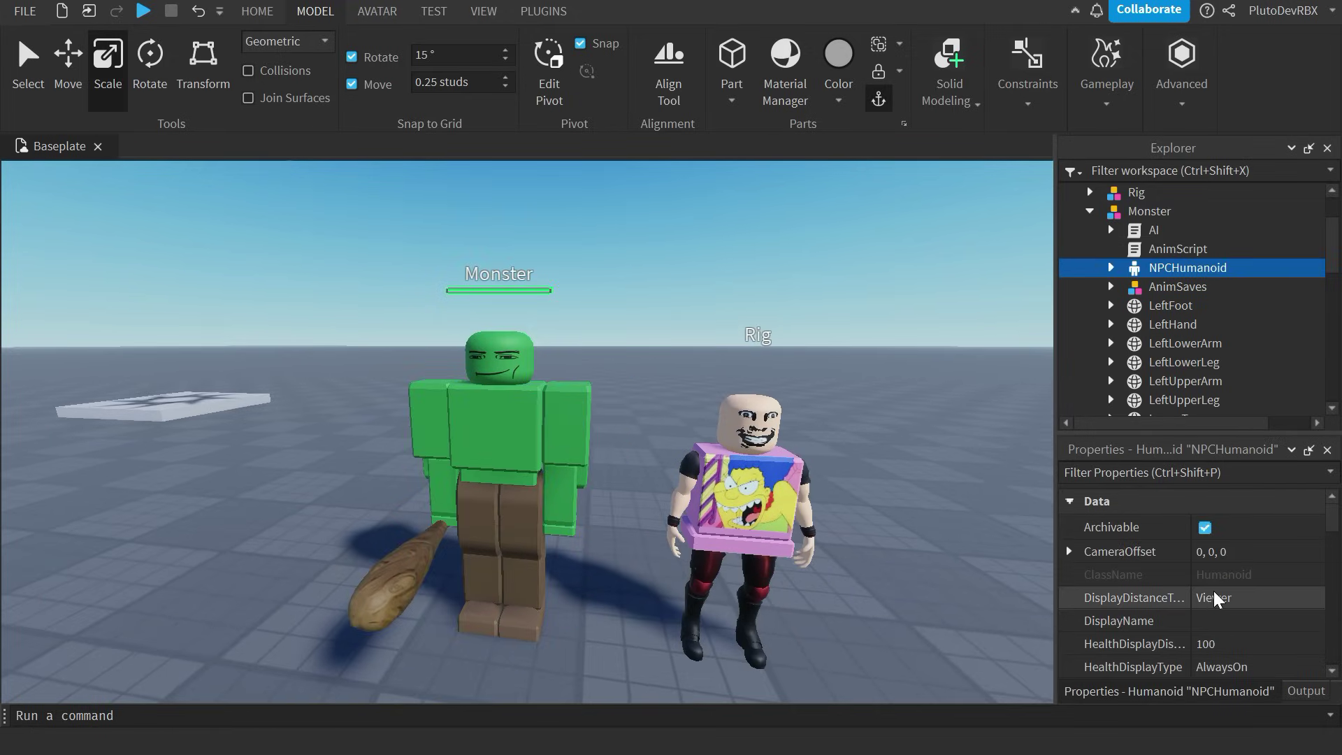
click(435, 504)
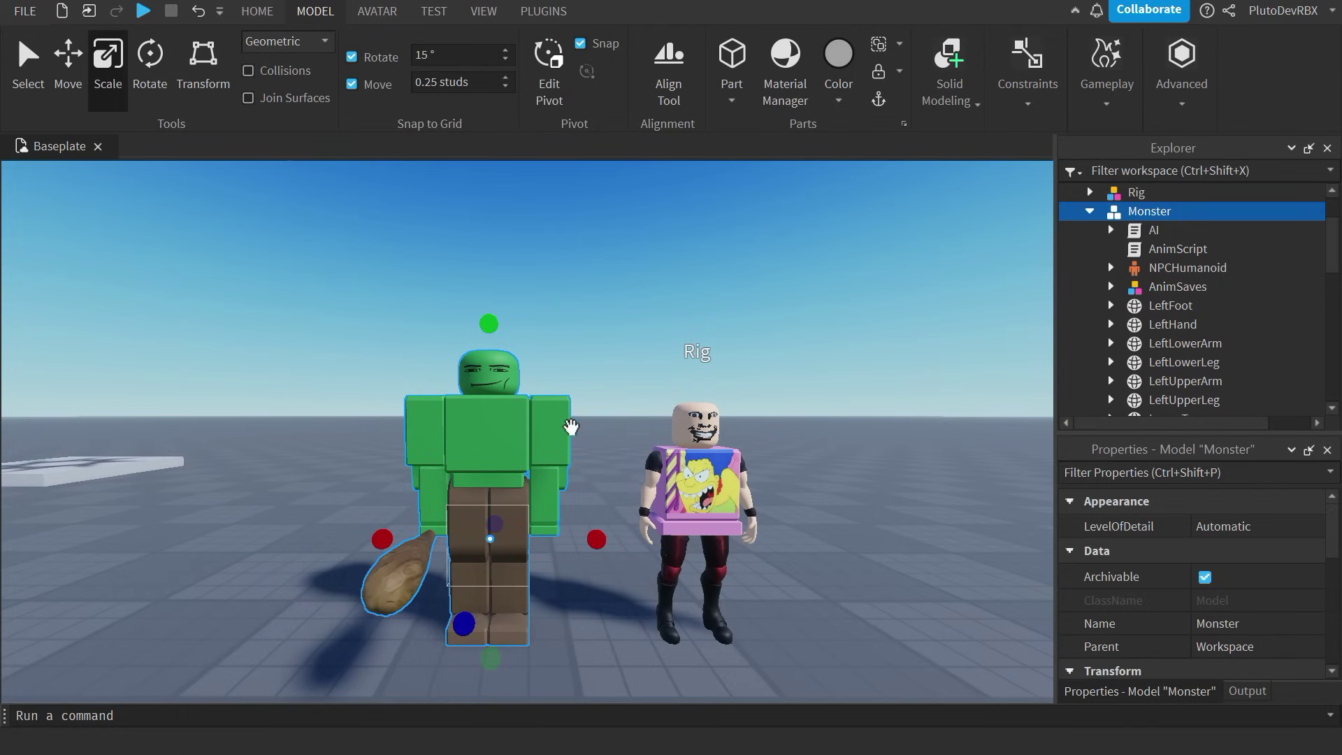
- Delete the Club part from the Monster model
key(ctrl+2)
click(1171, 305)
scroll(1179, 282, down, 3)
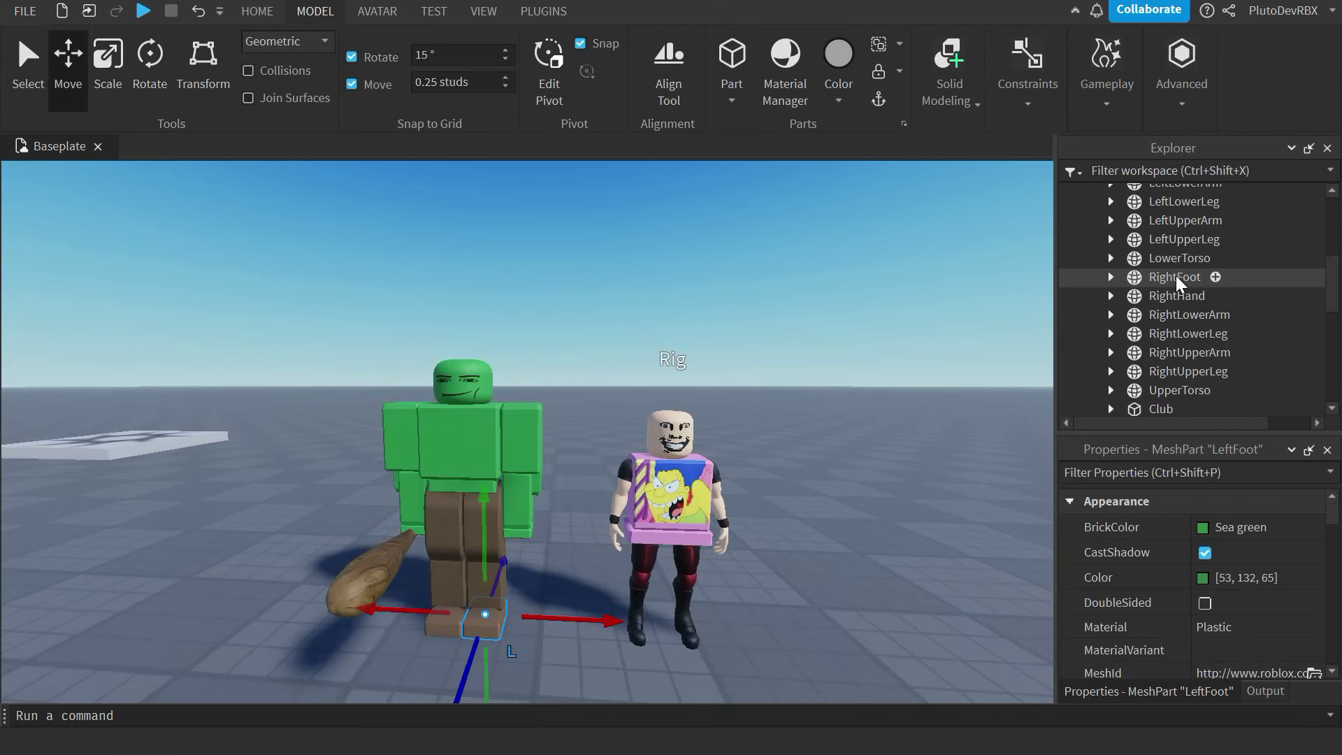
click(1161, 302)
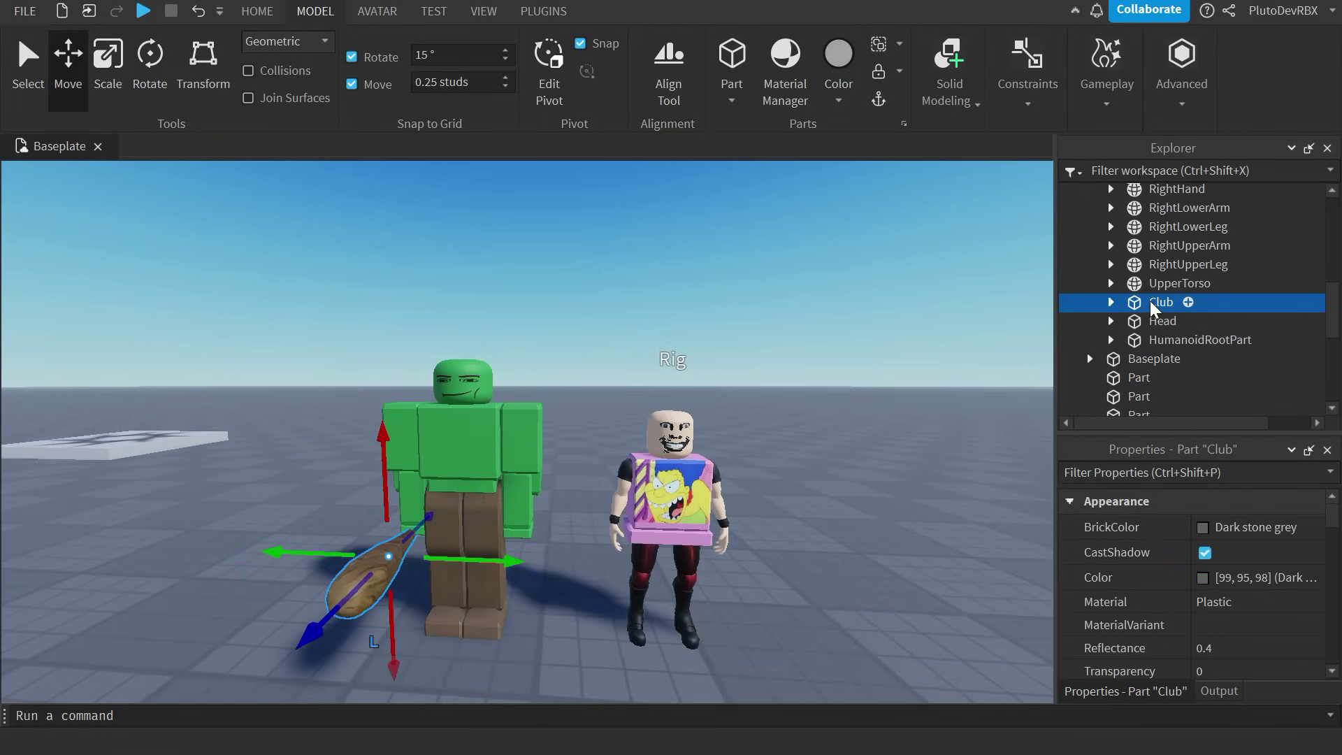
key(Delete)
shift+click(1161, 302)
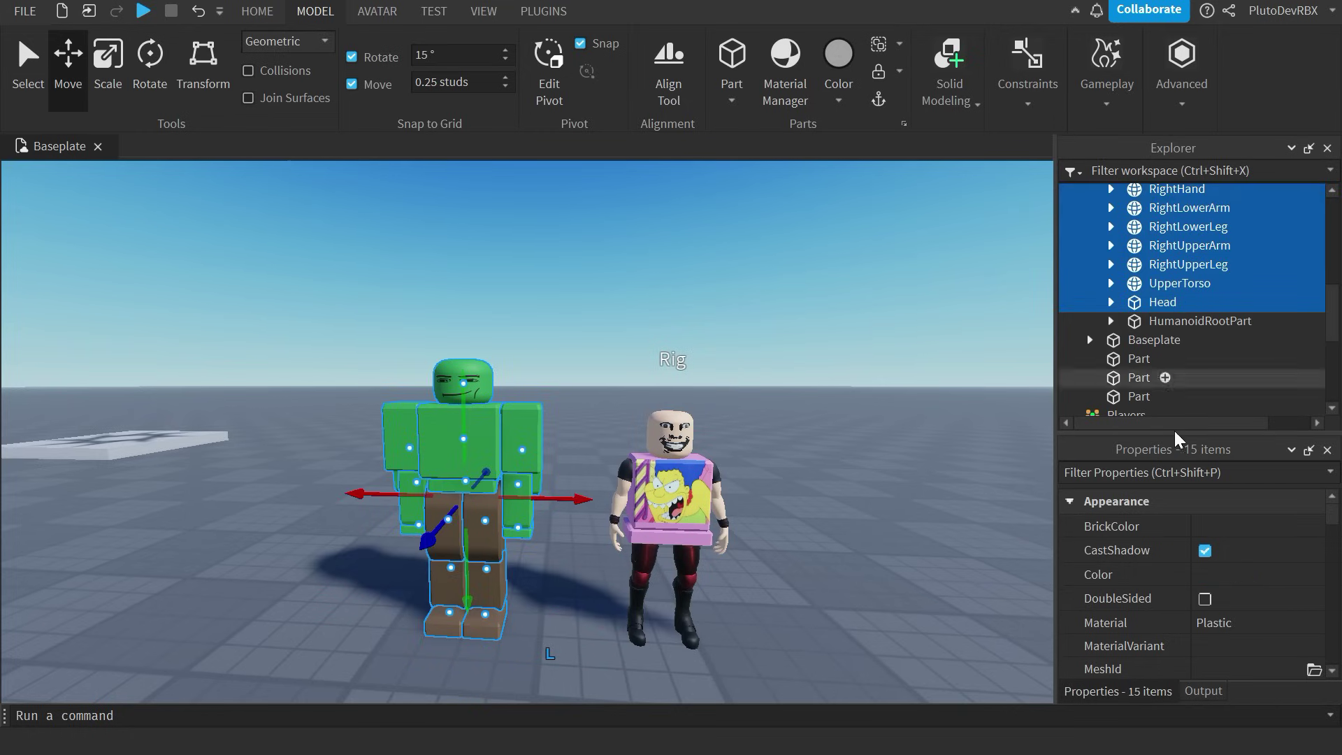
click(1213, 573)
drag(824, 164, 1163, 221)
drag(1195, 419, 1235, 460)
drag(1259, 371, 1261, 408)
drag(1262, 408, 1261, 406)
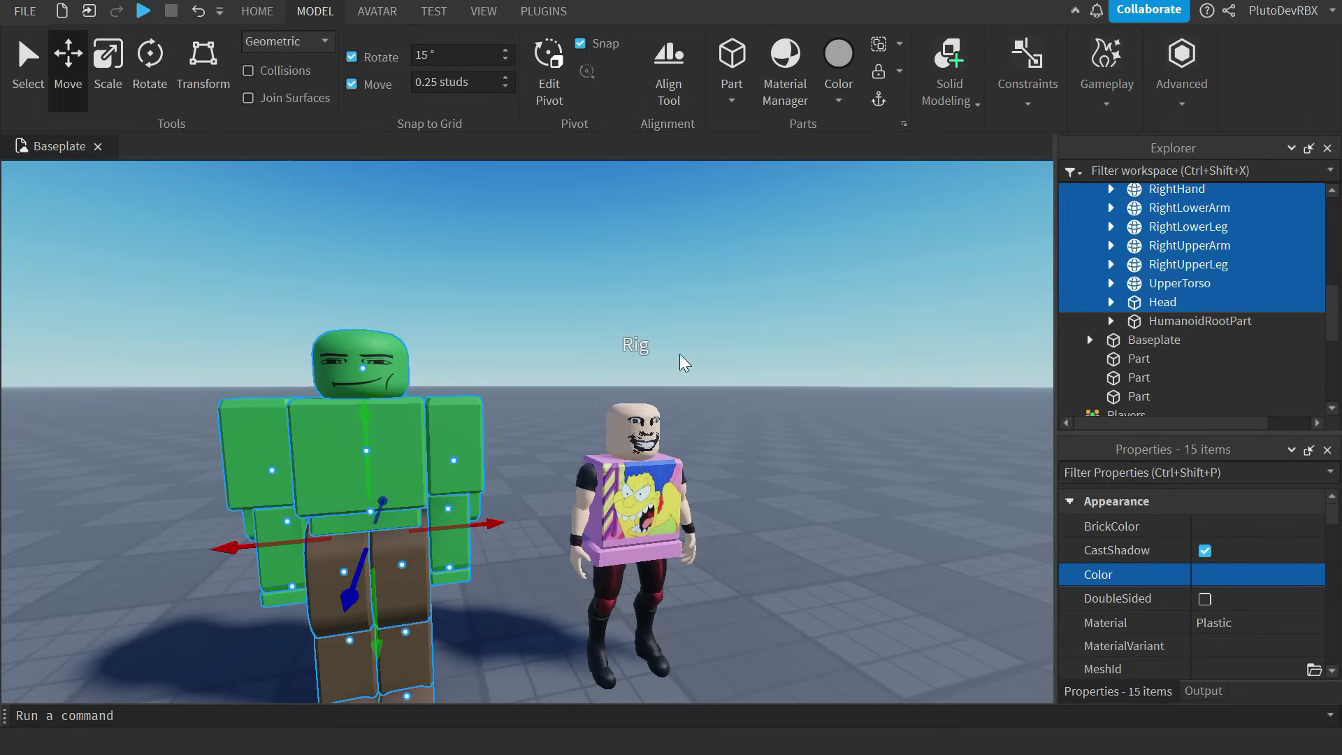
- Add a BodyColors object to the Monster model
scroll(678, 355, down, 4)
scroll(673, 362, up, 3)
scroll(1188, 279, up, 10)
click(1189, 266)
text(body)
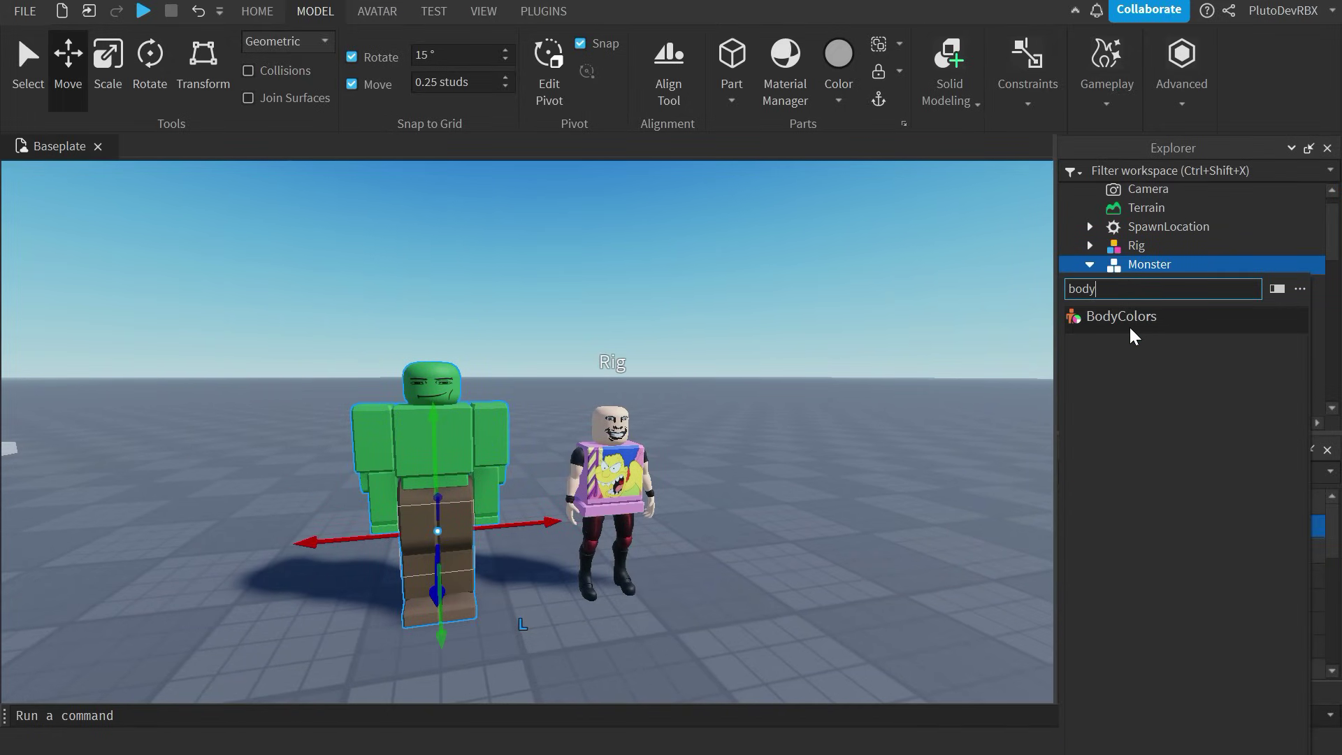
click(1131, 327)
scroll(717, 391, up, 5)
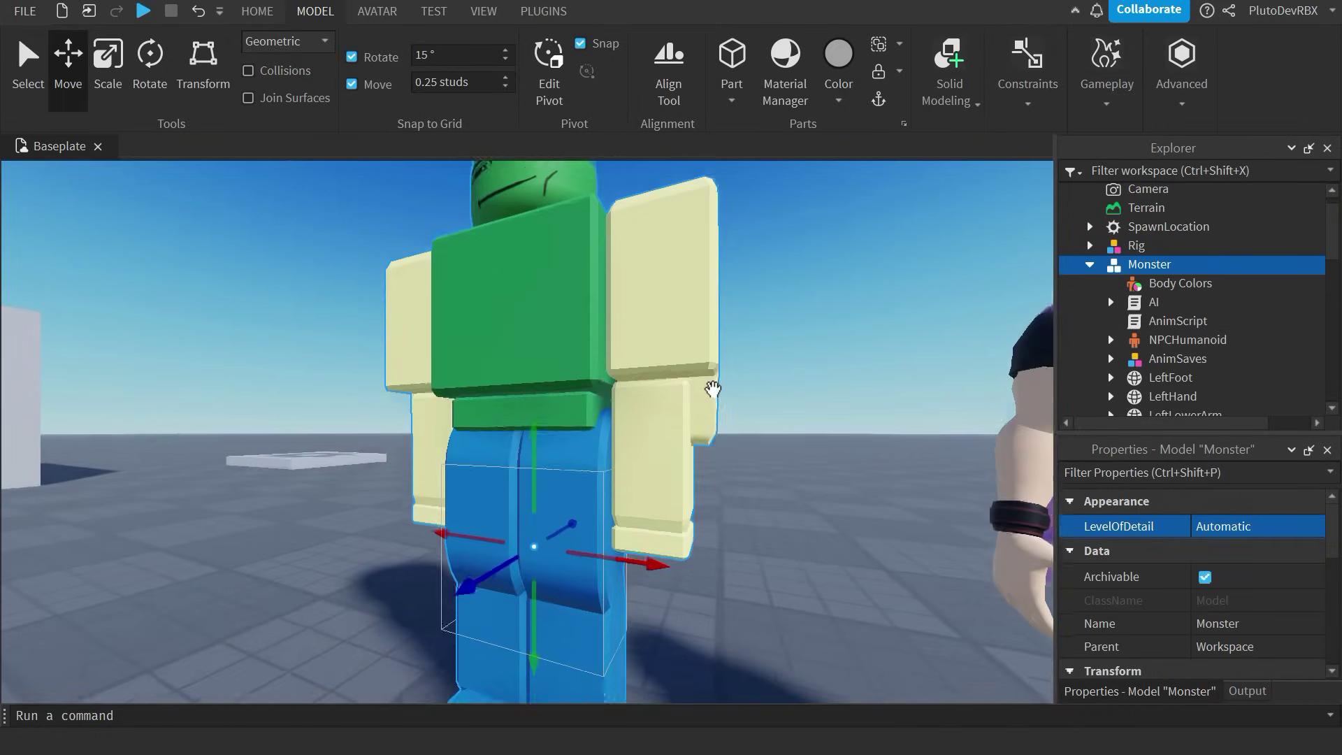
- Remove the green tint from the face decal on the Monster's head by changing its Color3
scroll(714, 391, down, 5)
right_drag(713, 391, 714, 392)
scroll(714, 392, up, 1)
scroll(714, 391, up, 3)
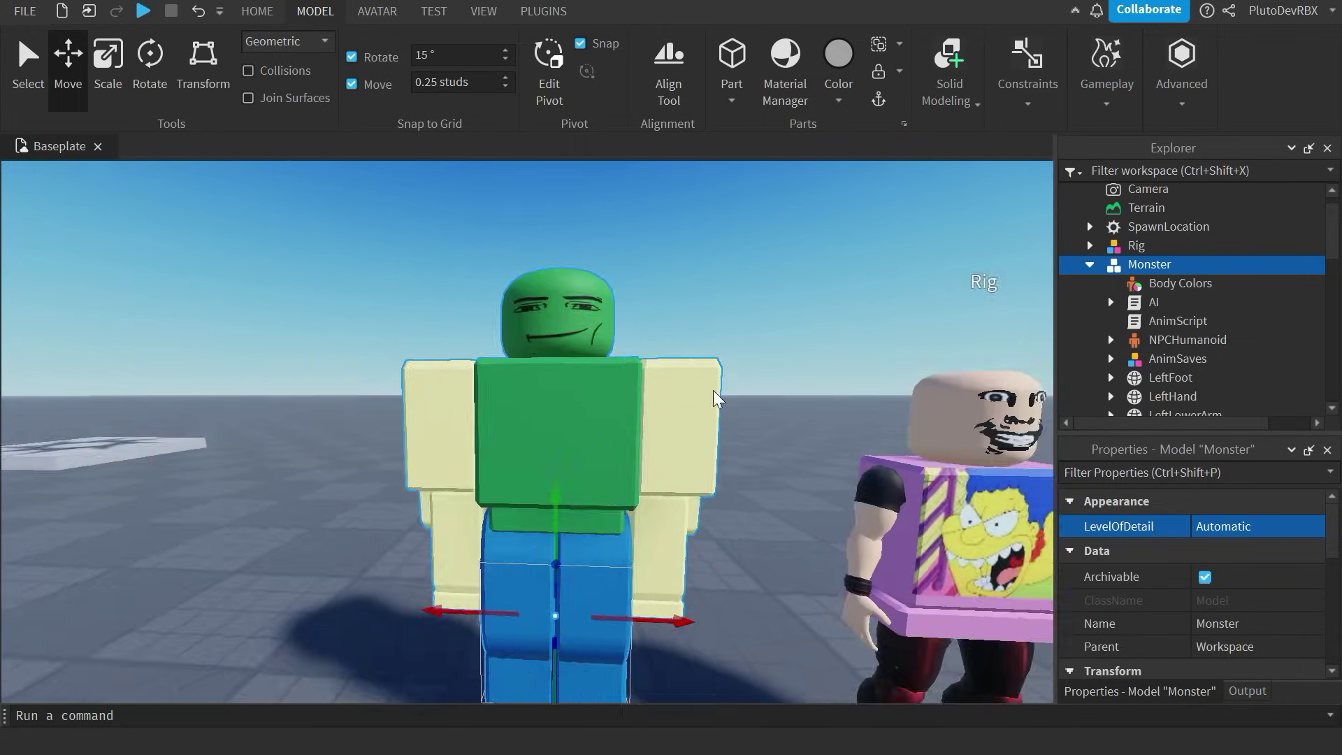
scroll(713, 392, up, 5)
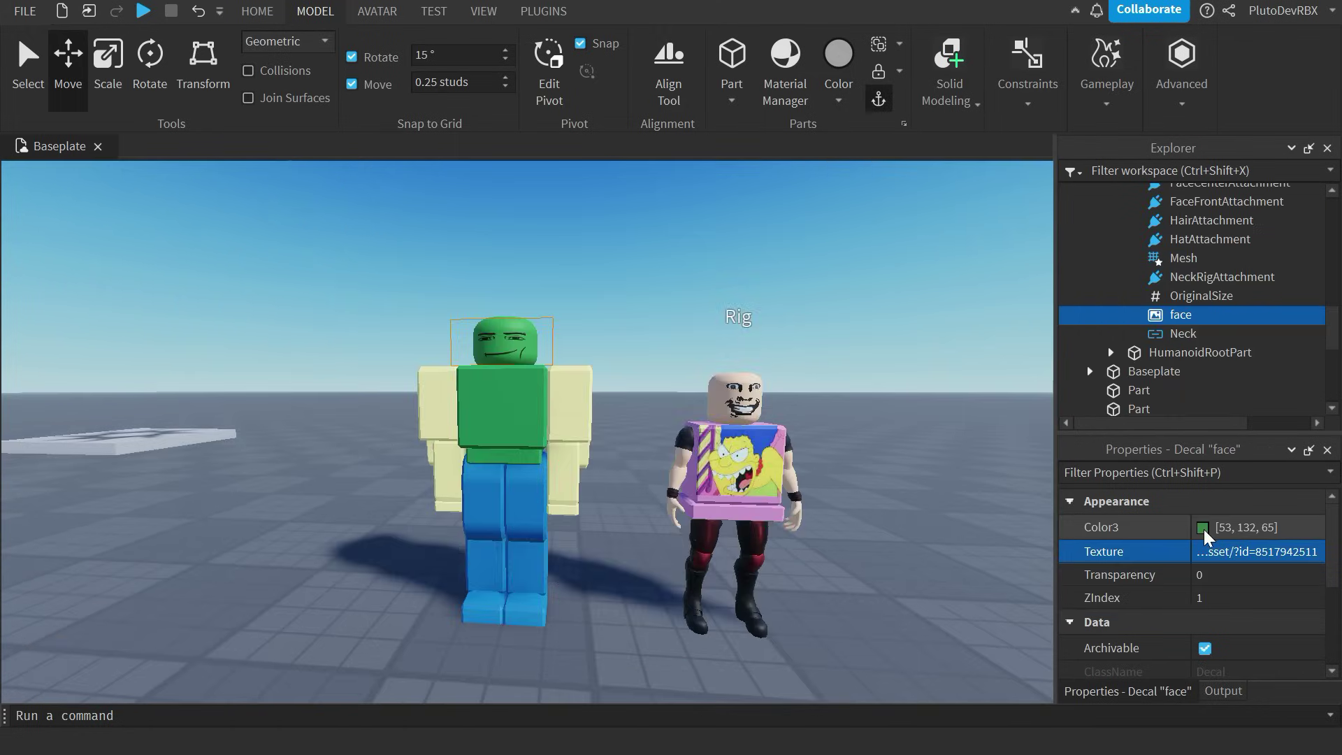
click(1203, 528)
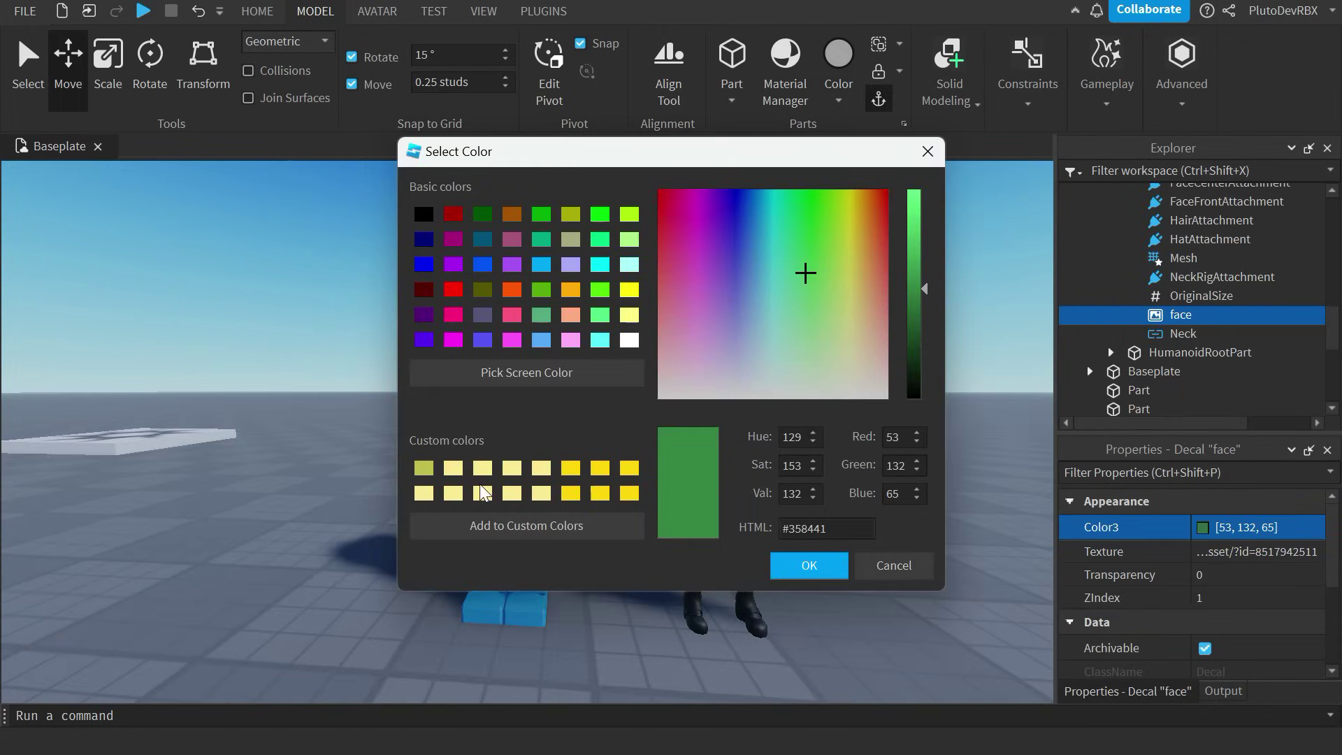
click(809, 571)
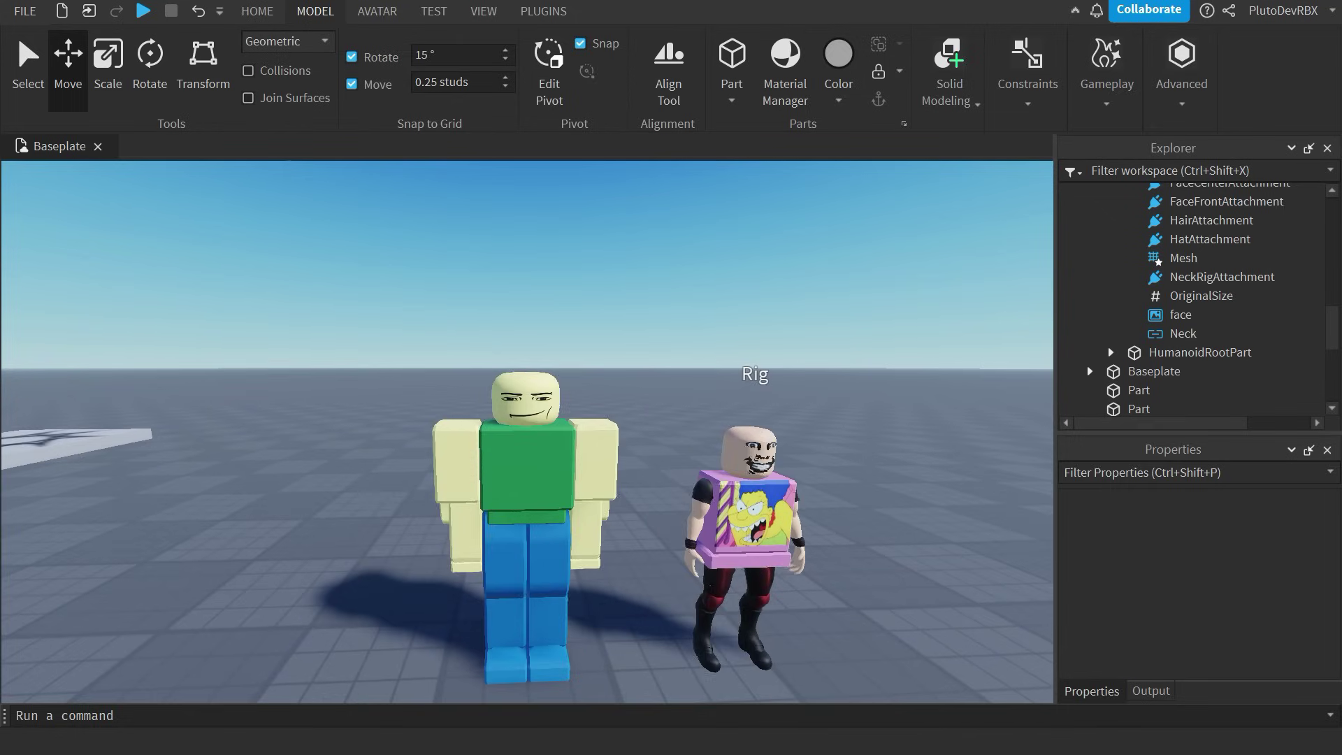
- Using a 1-stud move snap, raise the Monster's head, torso, upper arms and upper legs well above the lower legs
right_drag(638, 283, 637, 283)
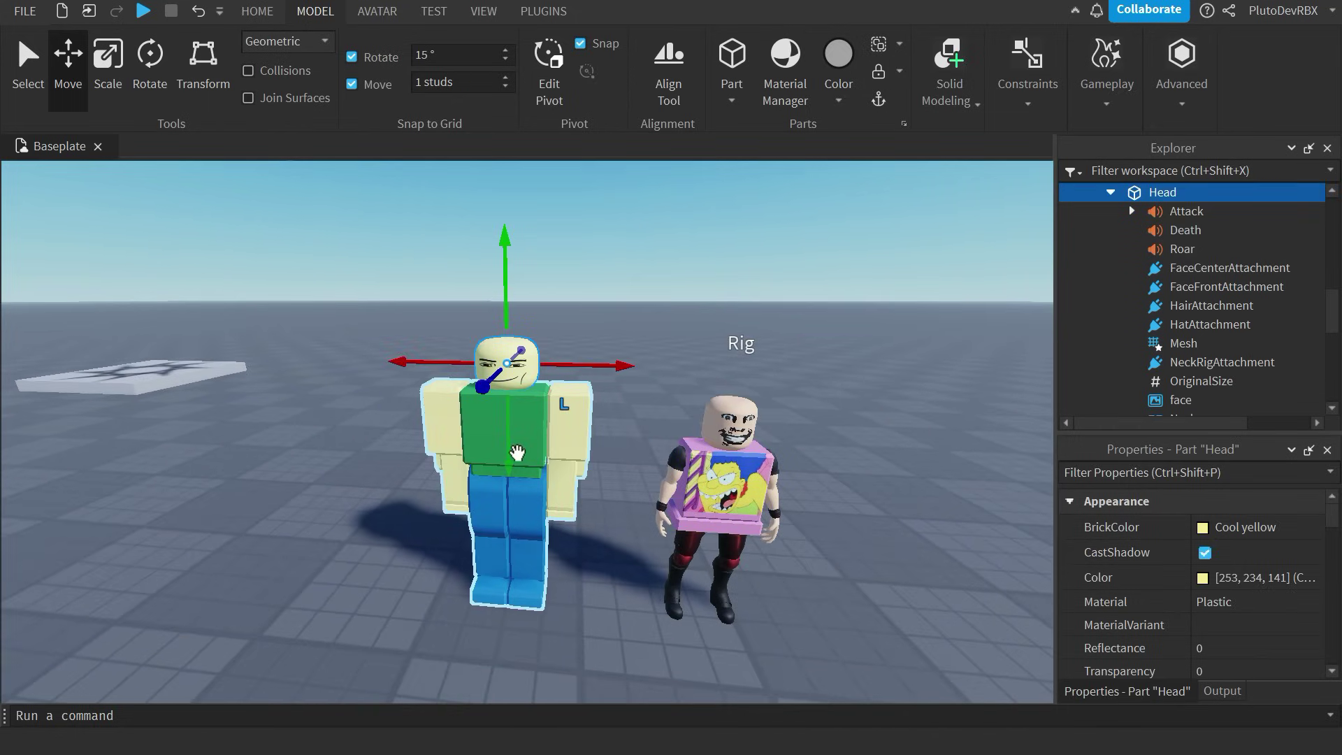
click(590, 362)
ctrl+click(495, 442)
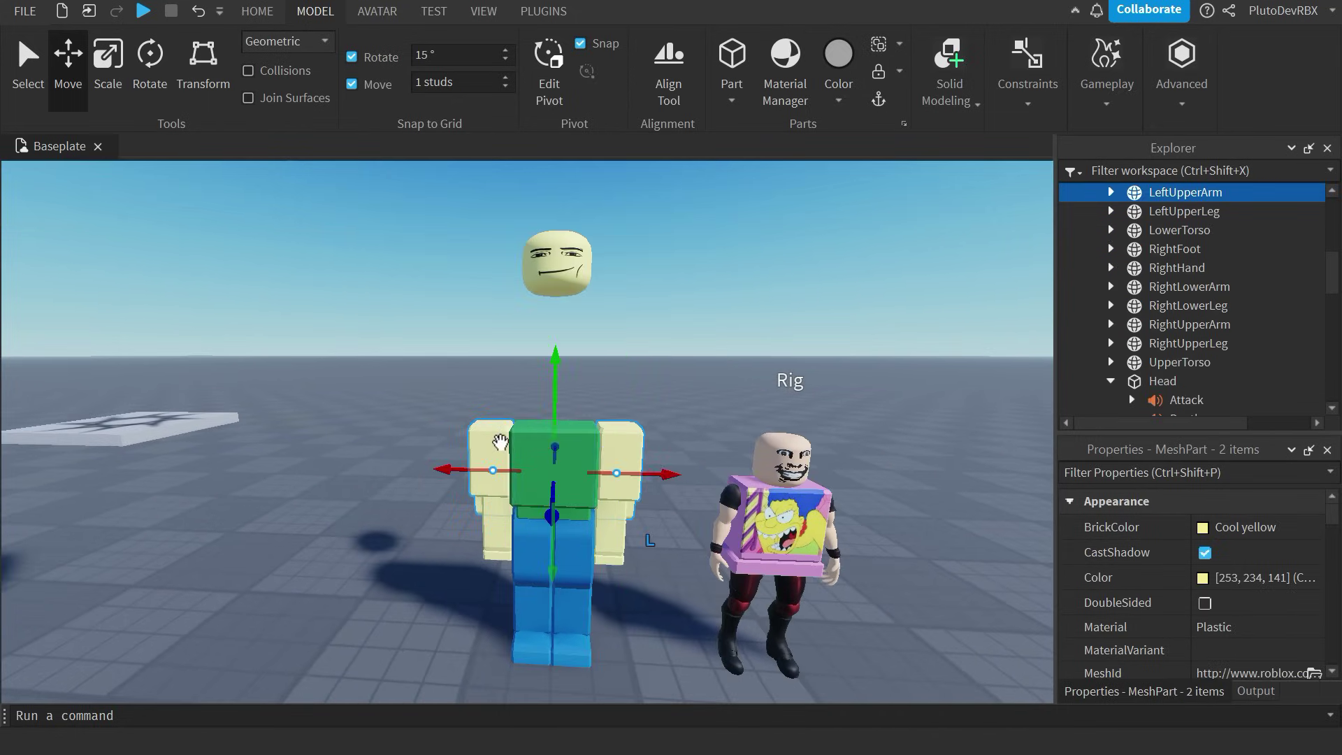
click(692, 408)
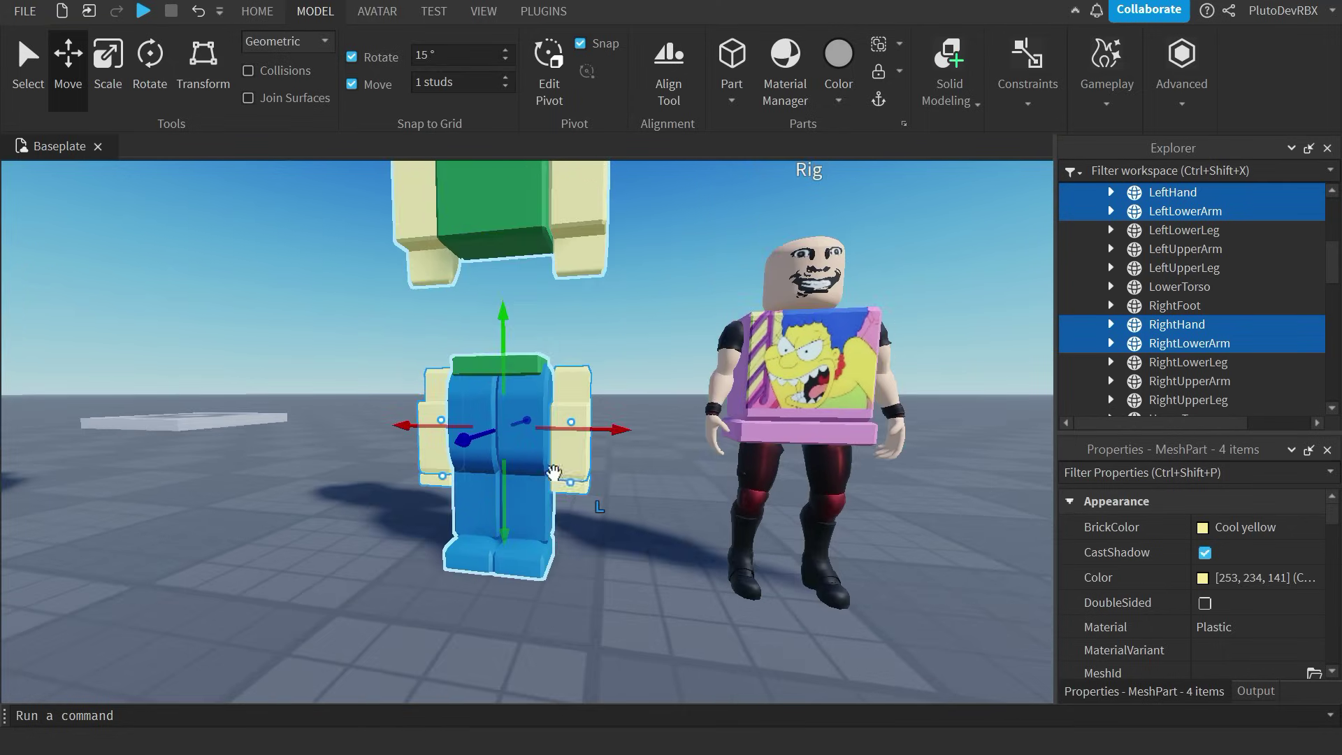
click(593, 551)
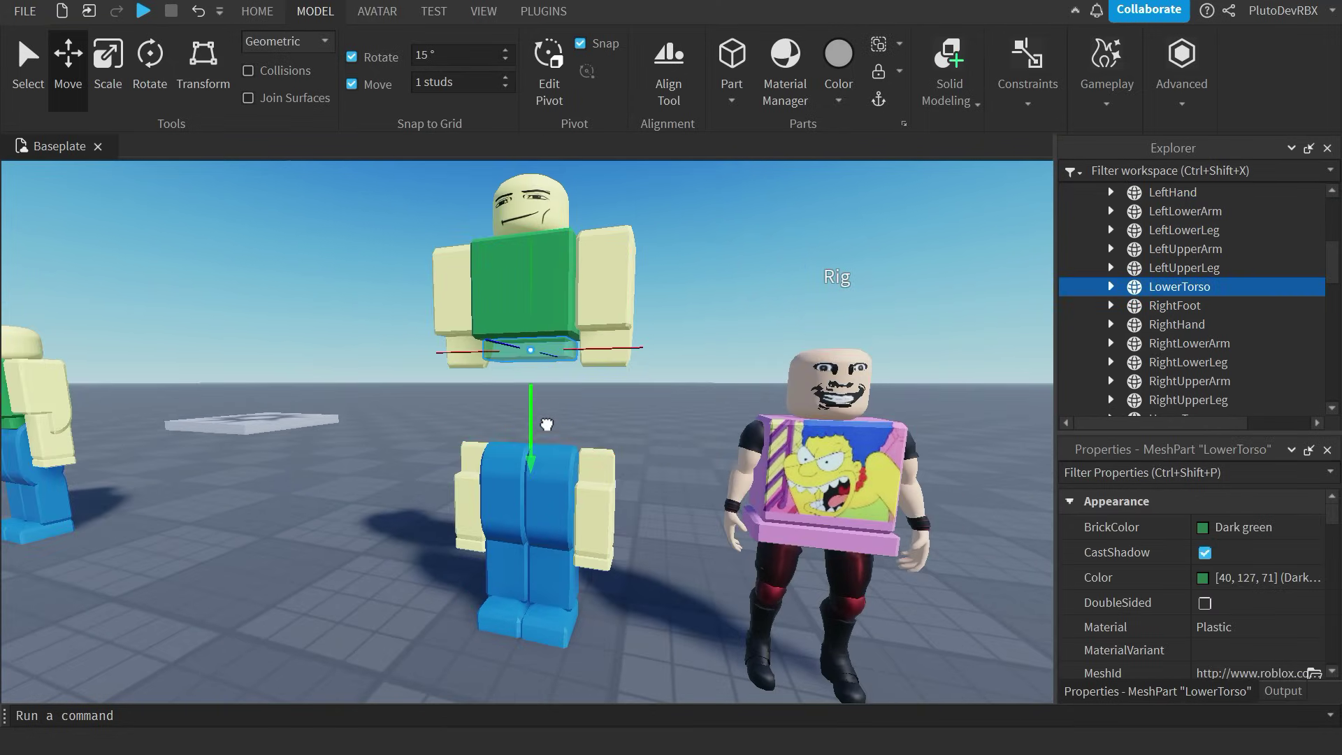
click(521, 458)
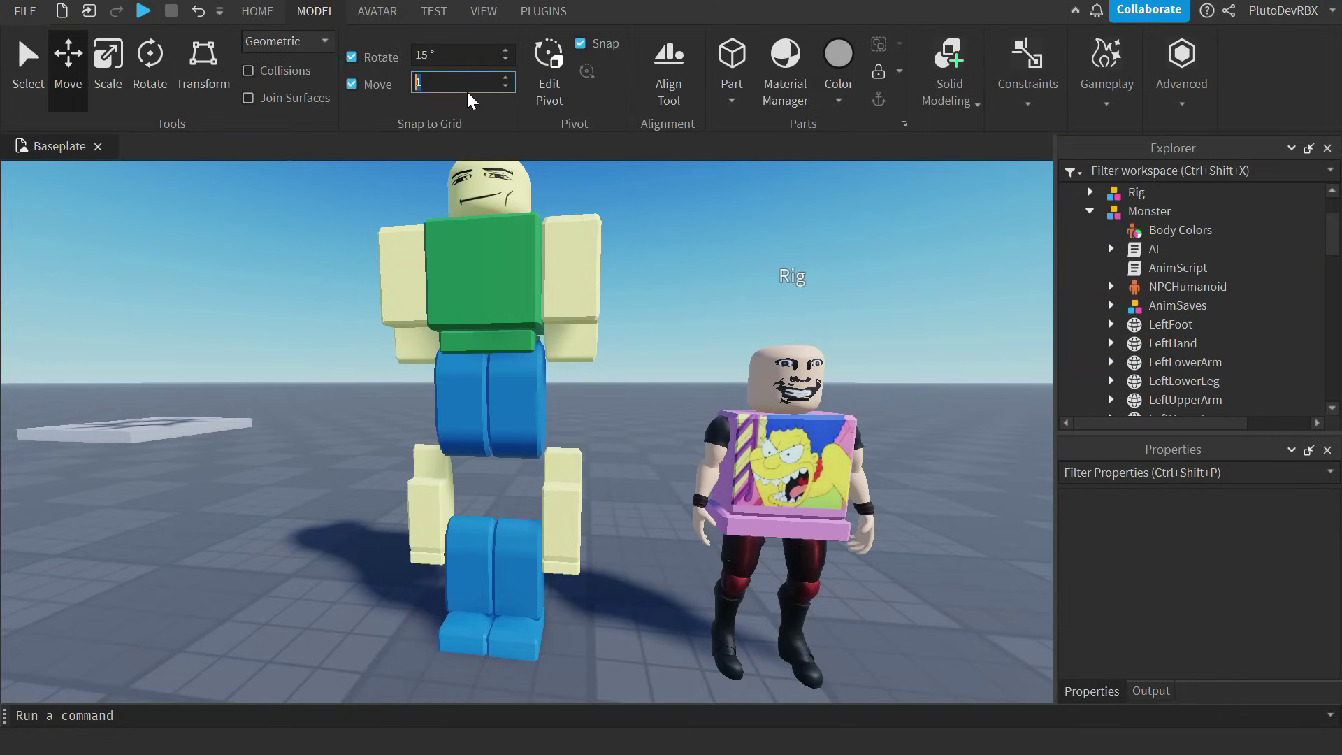
- Stretch the Monster's lower legs, lower arms and head vertically to close the gaps and give it a tall, long-limbed build
text(.1)
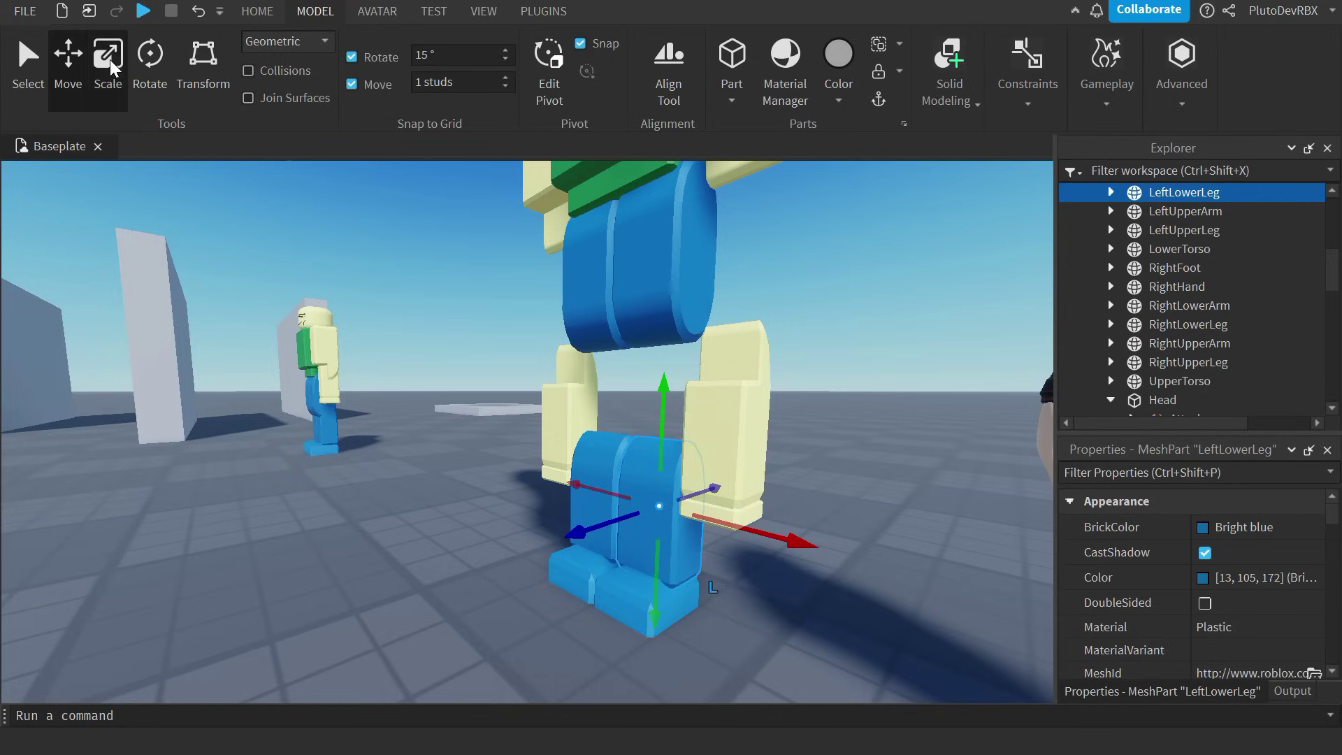
click(108, 61)
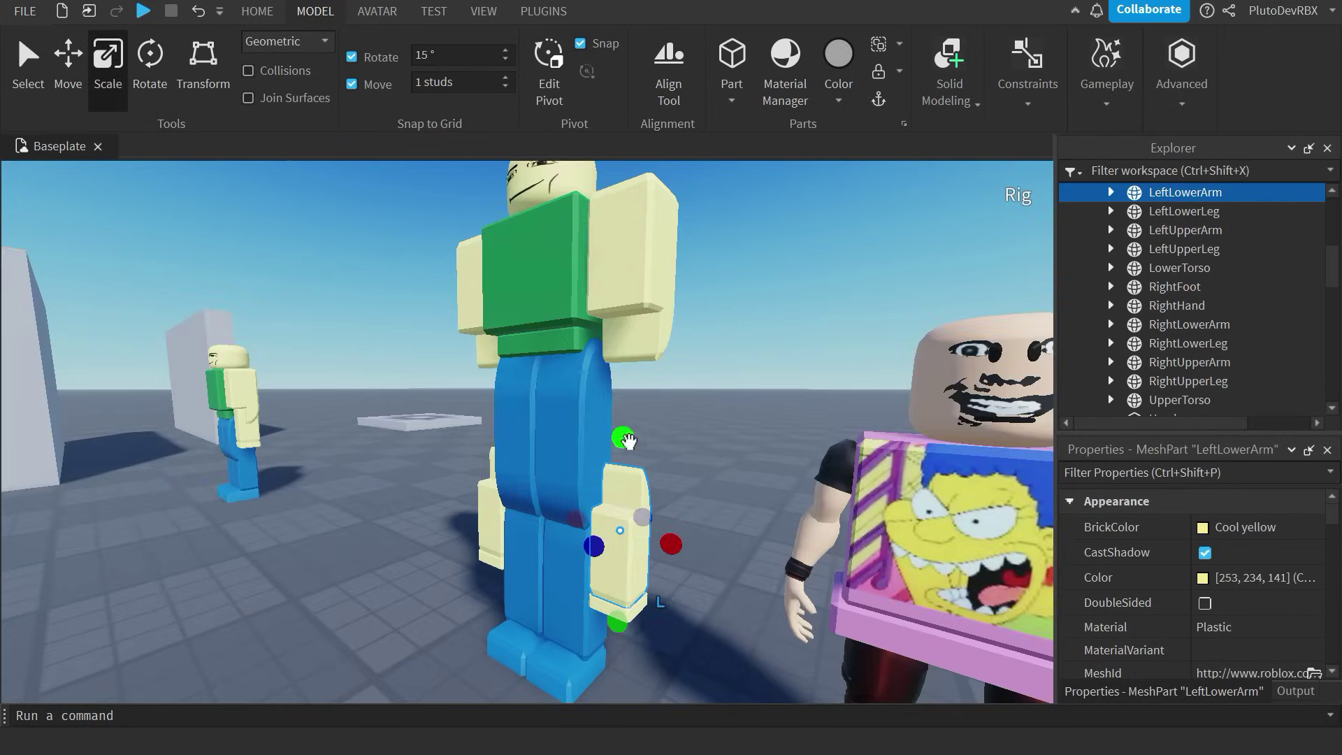
drag(628, 441, 628, 367)
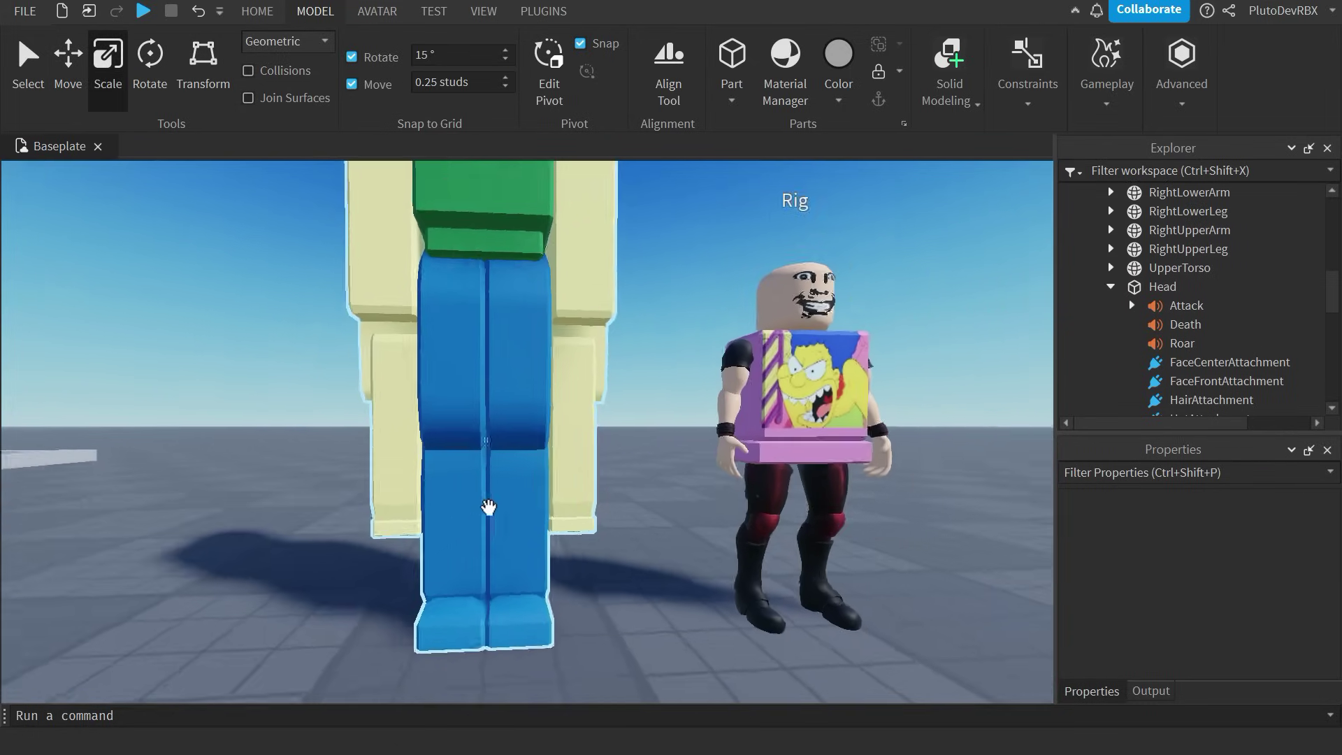
right_drag(489, 510, 489, 510)
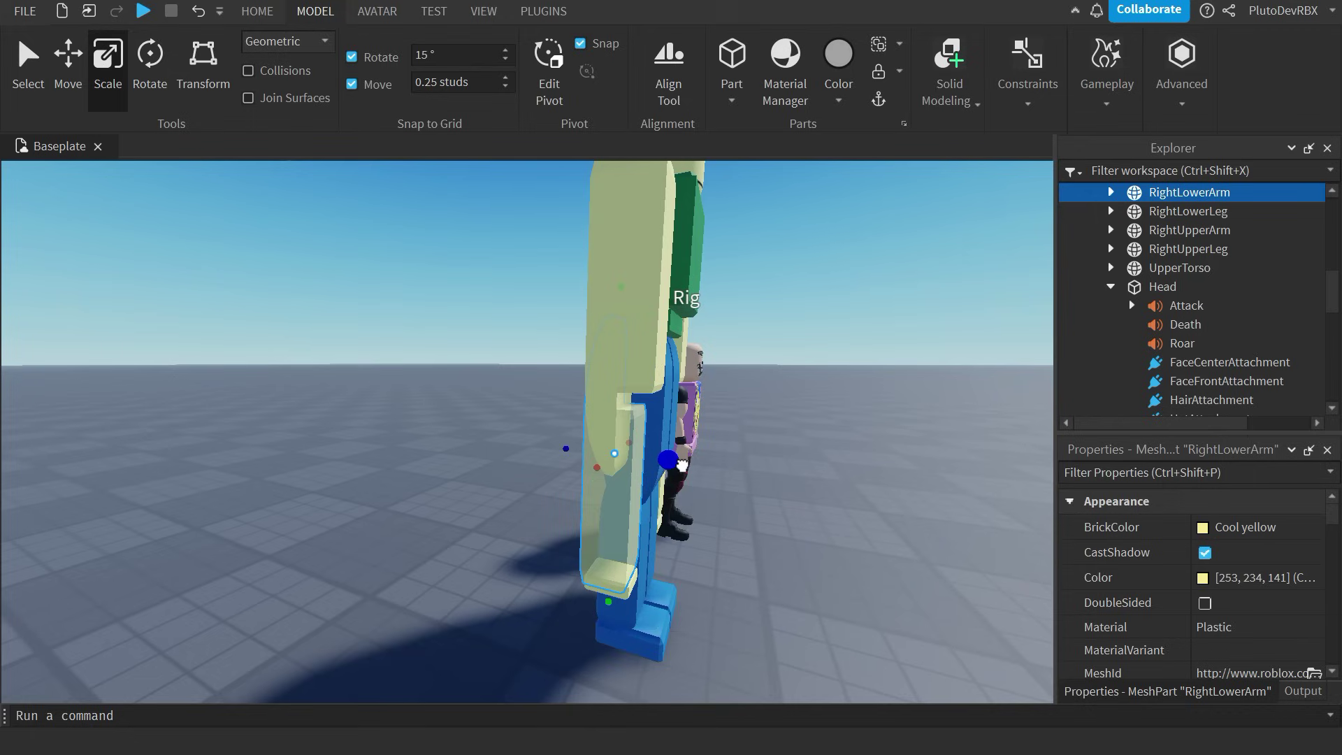
scroll(1189, 322, down, 1)
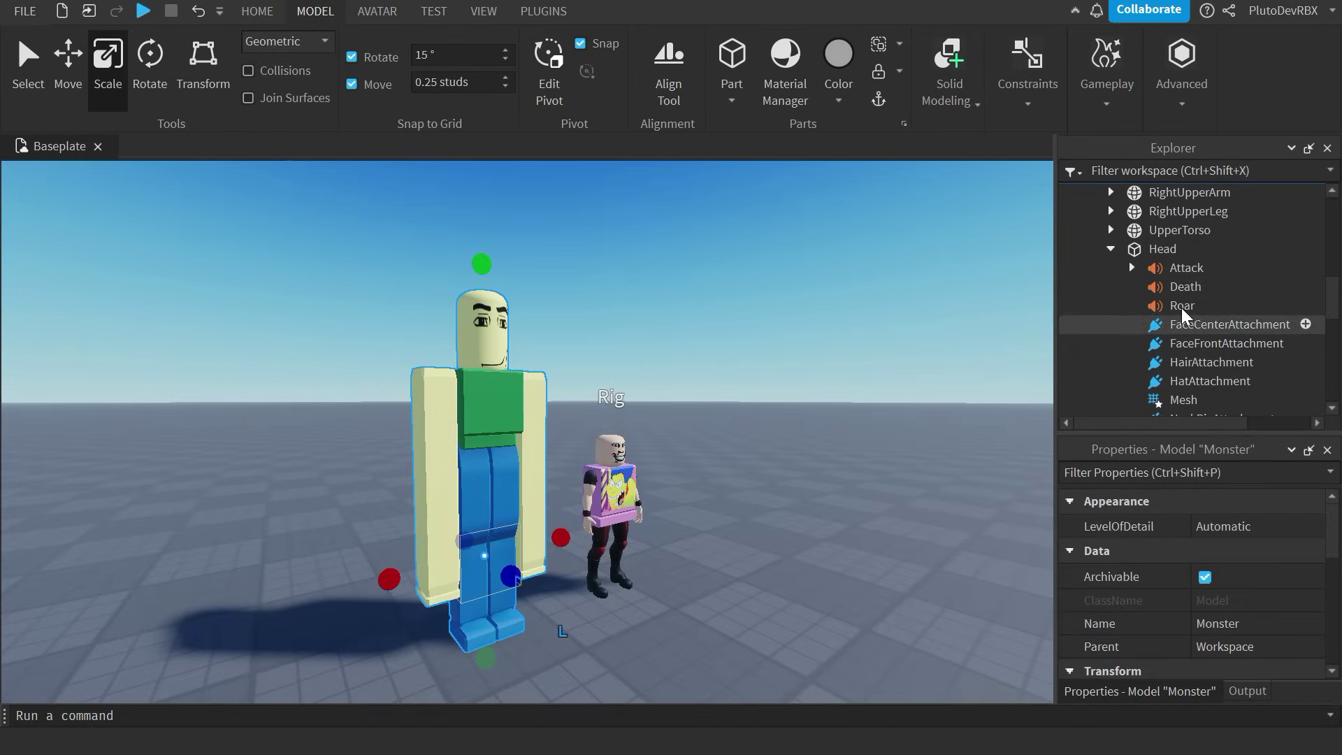
click(1177, 274)
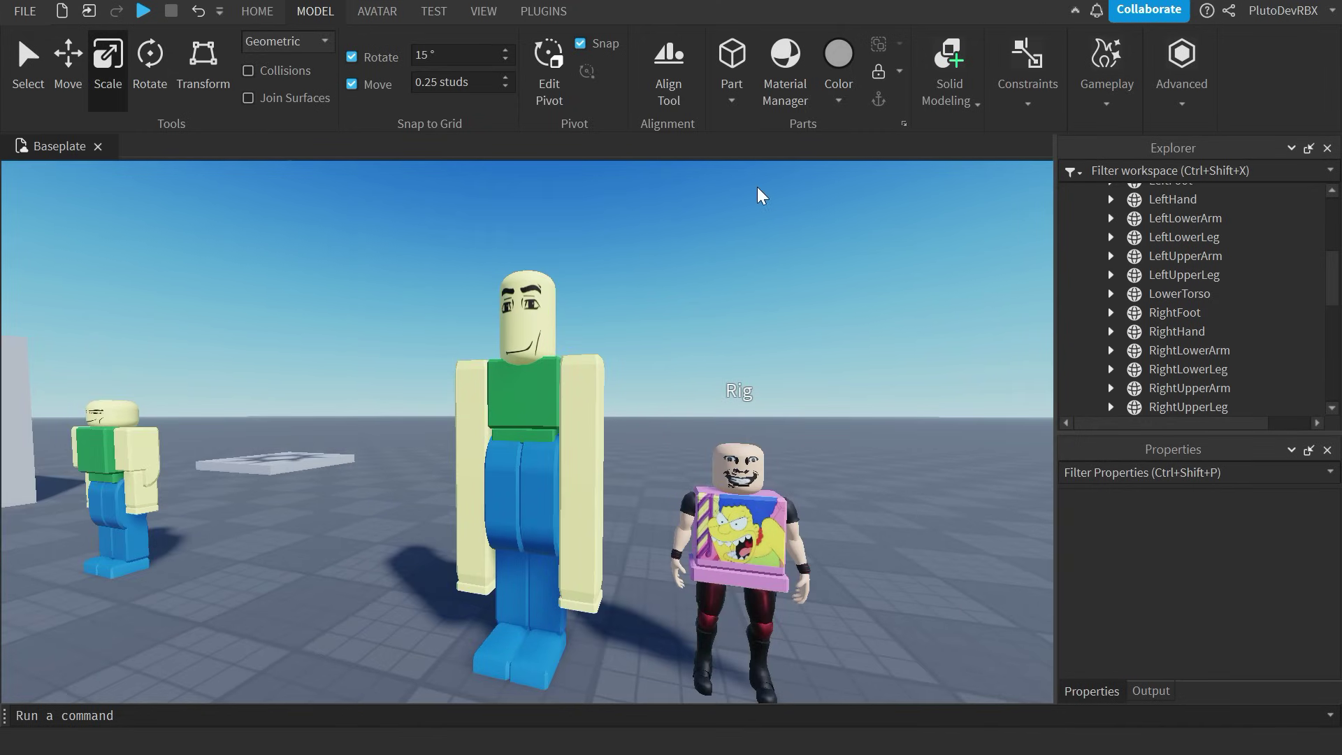
- Open the Monster's joints for editing in RigEdit Lite
click(536, 336)
click(547, 12)
key(a)
mouse_move(776, 588)
right_down()
mouse_move(824, 591)
mouse_move(797, 591)
right_up()
key(s)
click(755, 77)
scroll(639, 434, up, 5)
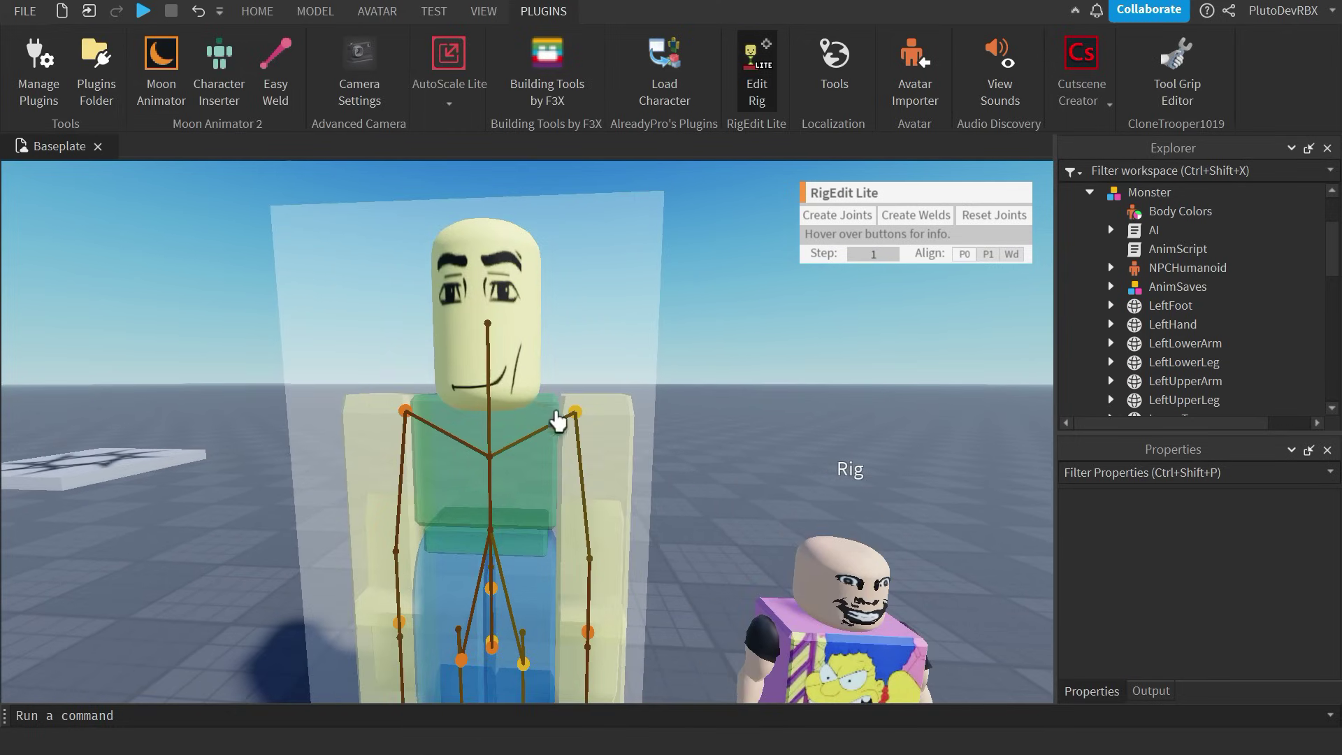
- Set the joint step to .25 and move the LeftElbow joint up to the middle of the stretched left arm
right_drag(577, 428, 608, 434)
key(q)
click(593, 465)
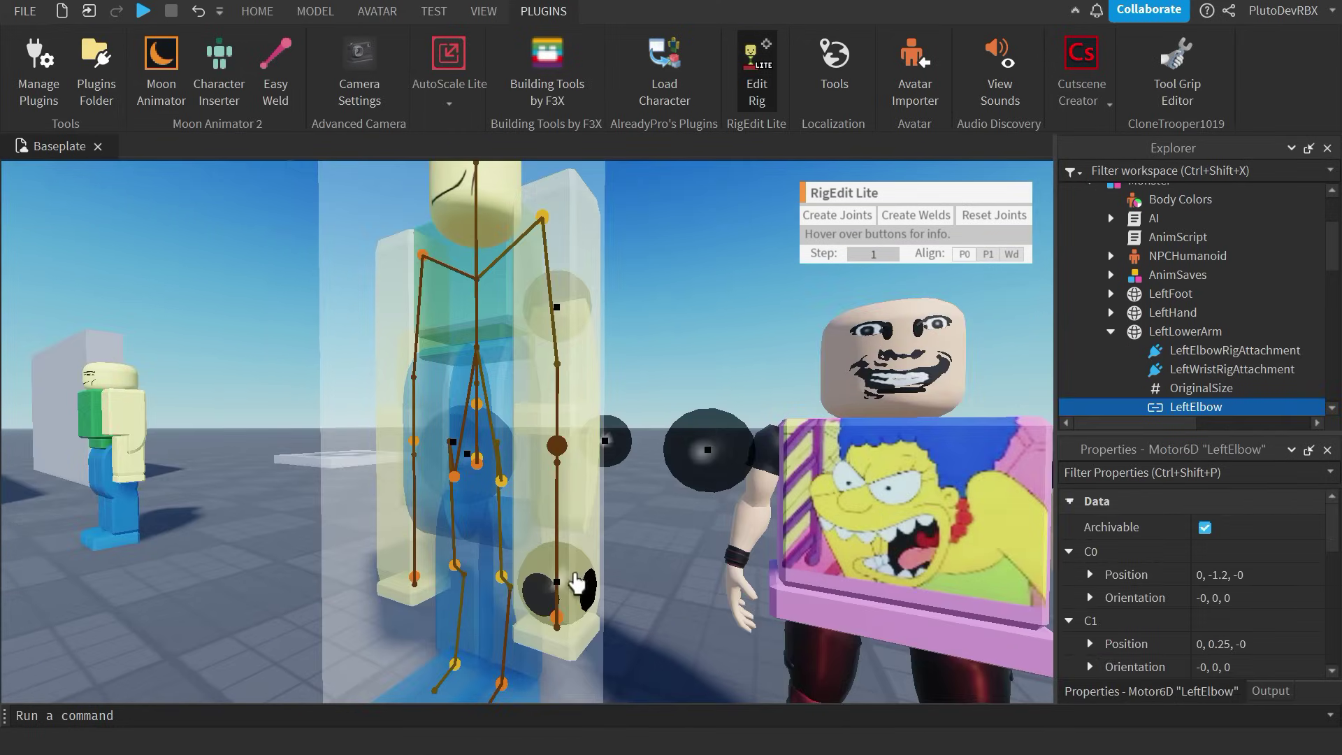
drag(579, 584, 567, 575)
click(869, 258)
text(.25)
drag(558, 495, 557, 531)
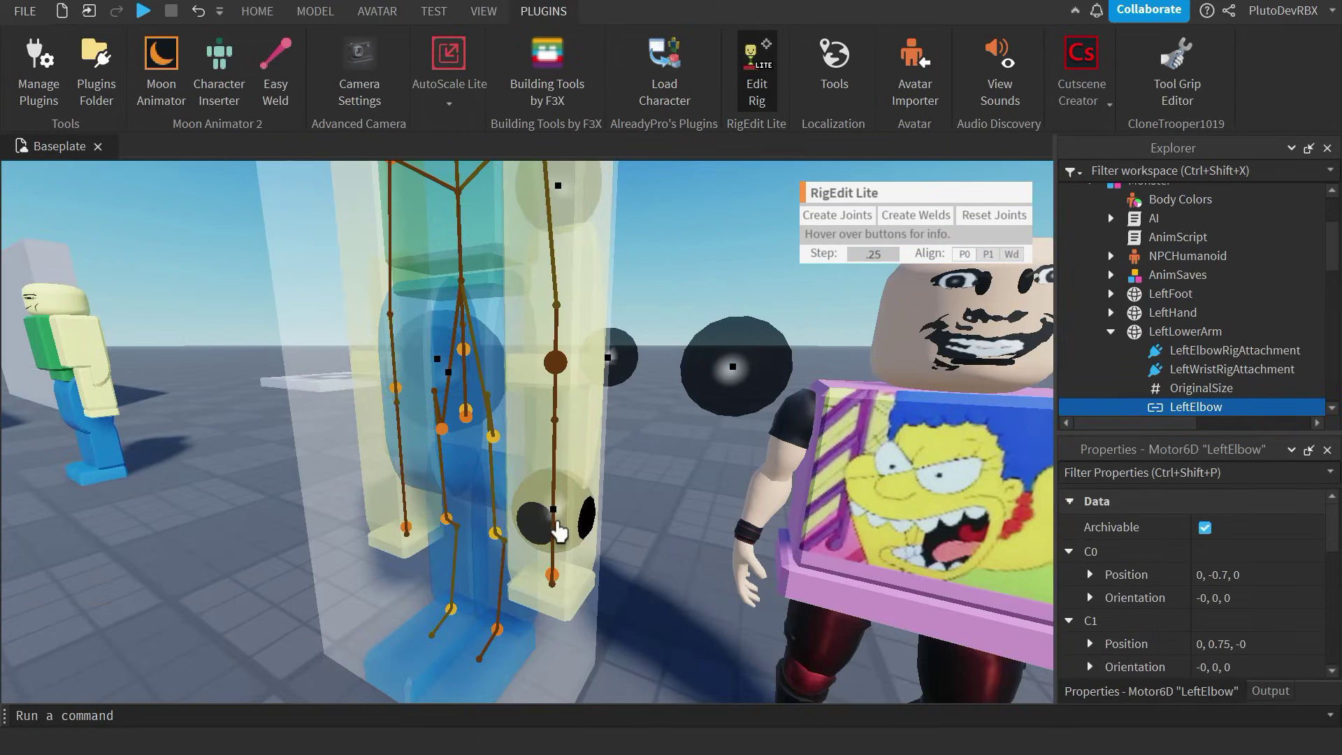
- Reposition the remaining arm joints, both knee joints and the RightAnkle joint to fit the lengthened limbs
right_drag(557, 531, 605, 518)
click(600, 480)
drag(611, 623, 611, 479)
click(536, 476)
click(552, 354)
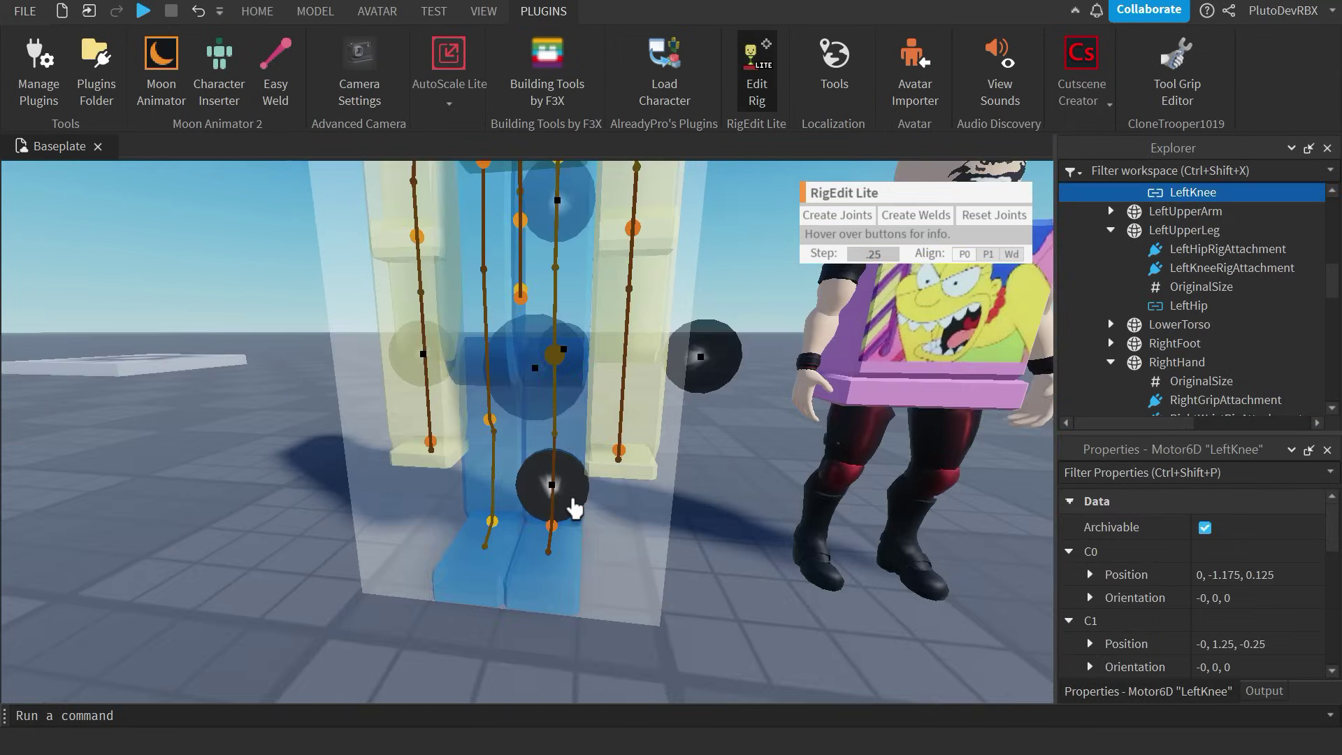
click(488, 338)
drag(509, 468, 509, 485)
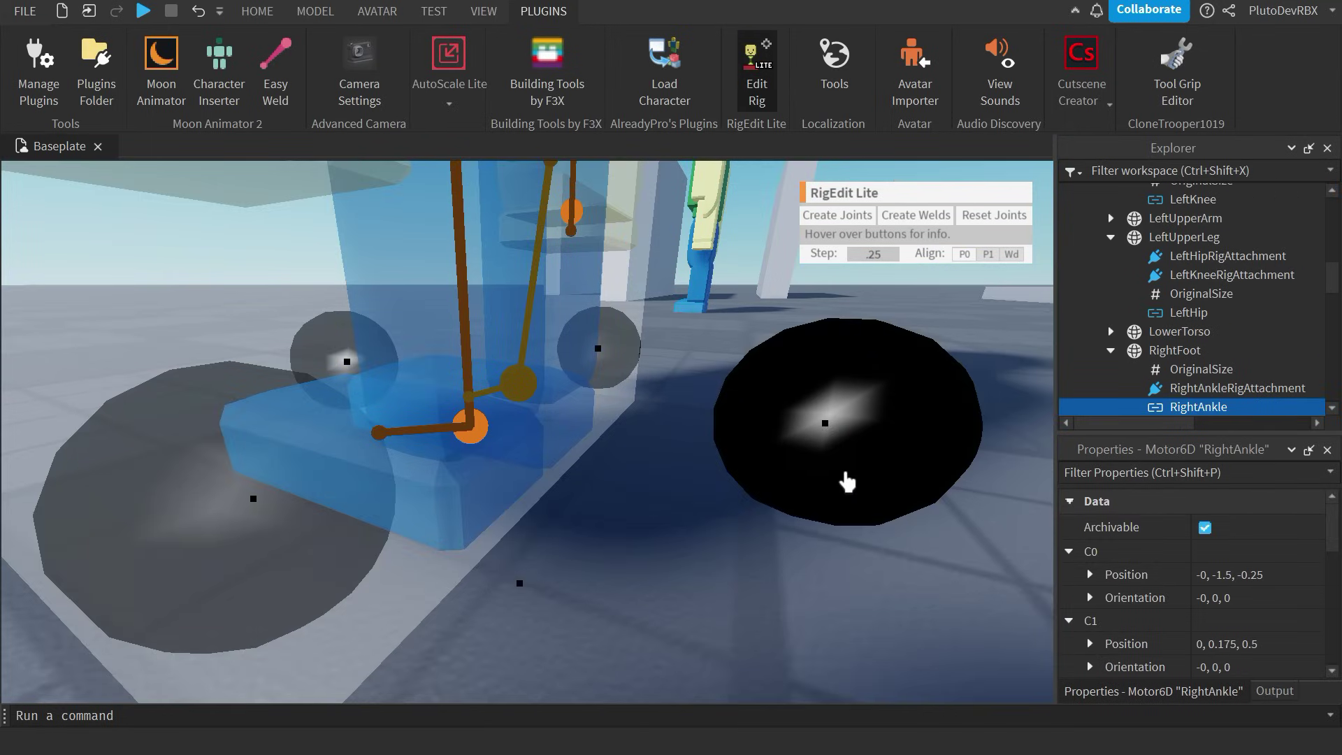
drag(845, 480, 916, 497)
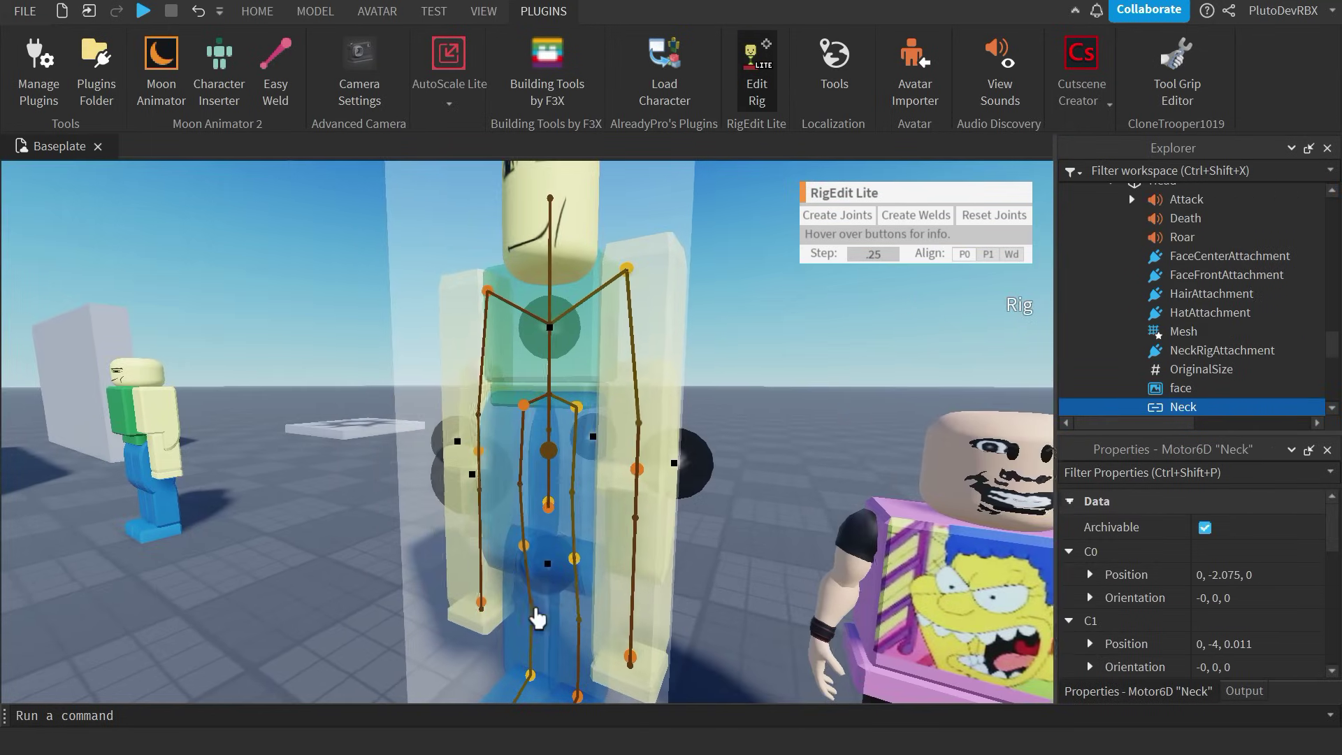
- Move the Monster's Neck and Root joints up to match the raised head and torso, and close the joint editor
drag(539, 617, 557, 385)
click(534, 479)
drag(541, 569, 546, 471)
click(692, 396)
scroll(692, 395, down, 5)
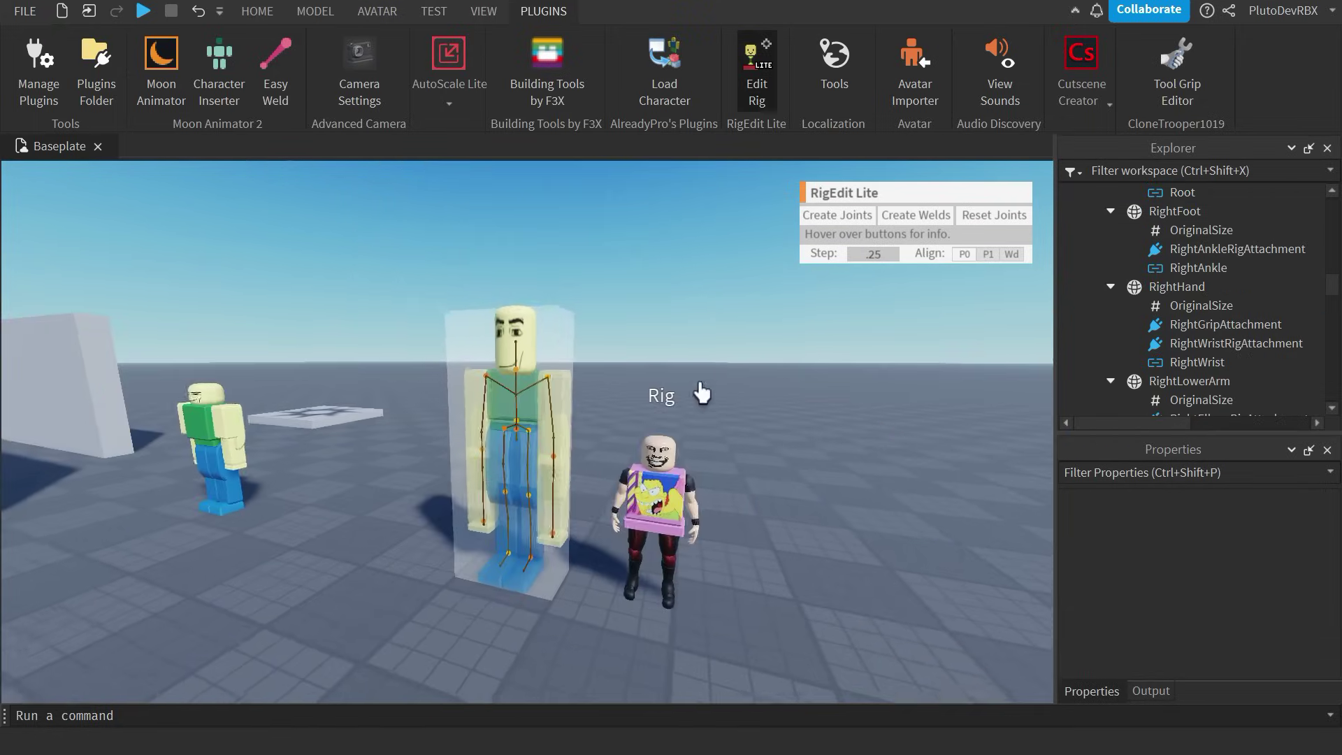
click(758, 72)
- Create a new rig animation for the Monster in Moon Animator
scroll(679, 347, up, 3)
click(164, 70)
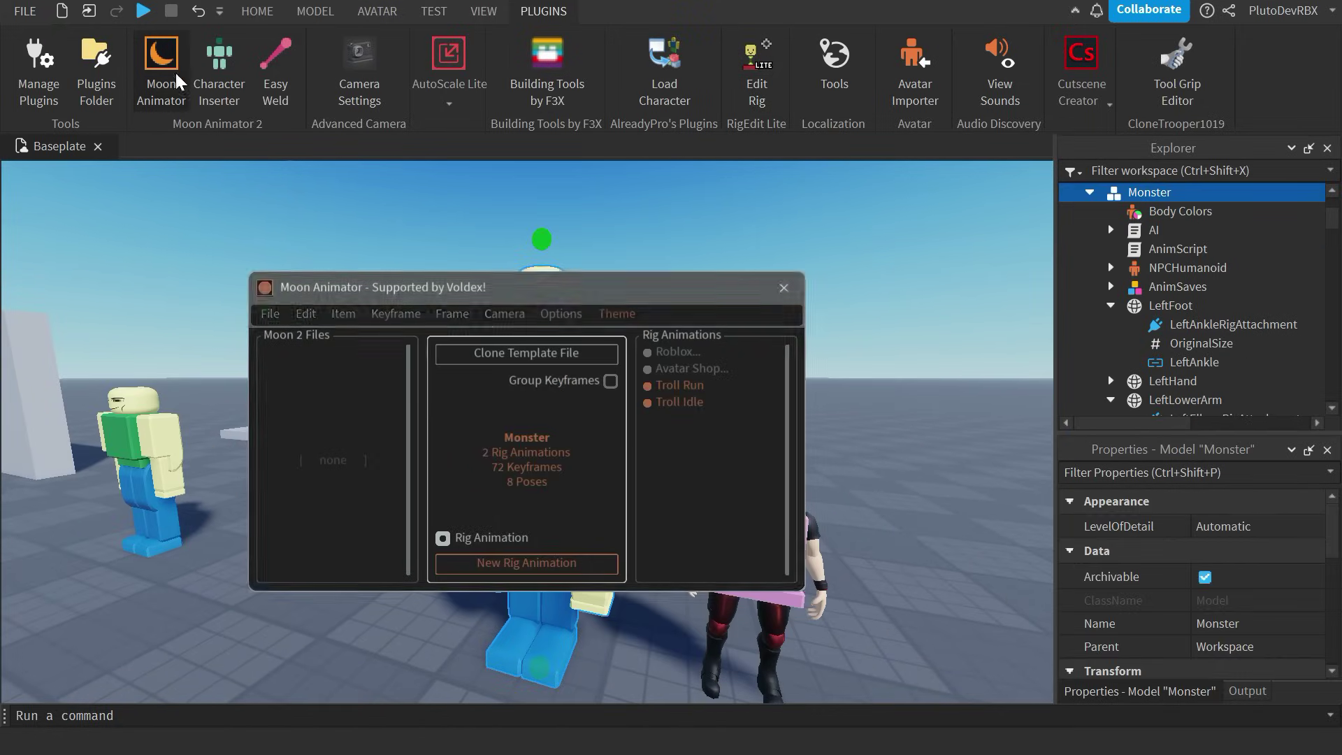
drag(310, 279, 848, 280)
click(1006, 555)
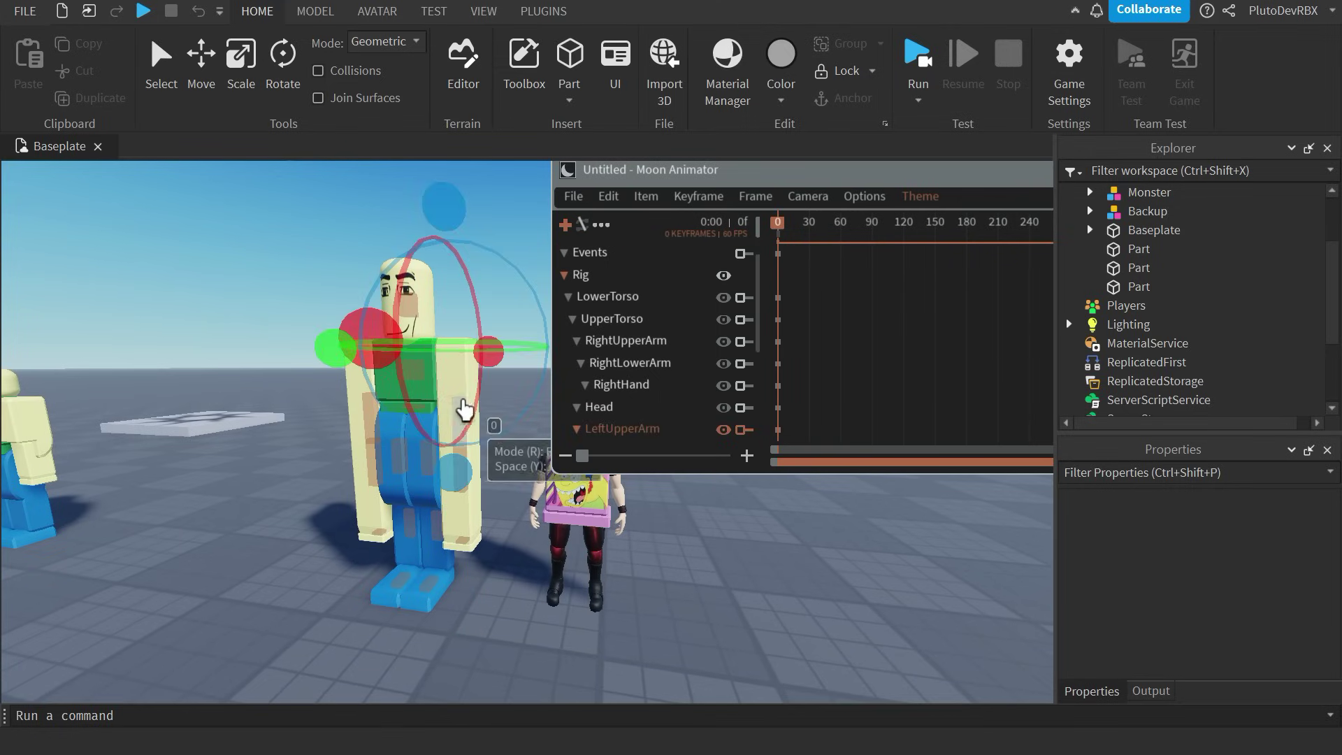
- Rotate the Monster's left upper arm and left lower arm to test how the shoulder and elbow joints bend
key(w)
key(e)
key(d)
drag(320, 373, 327, 455)
click(448, 518)
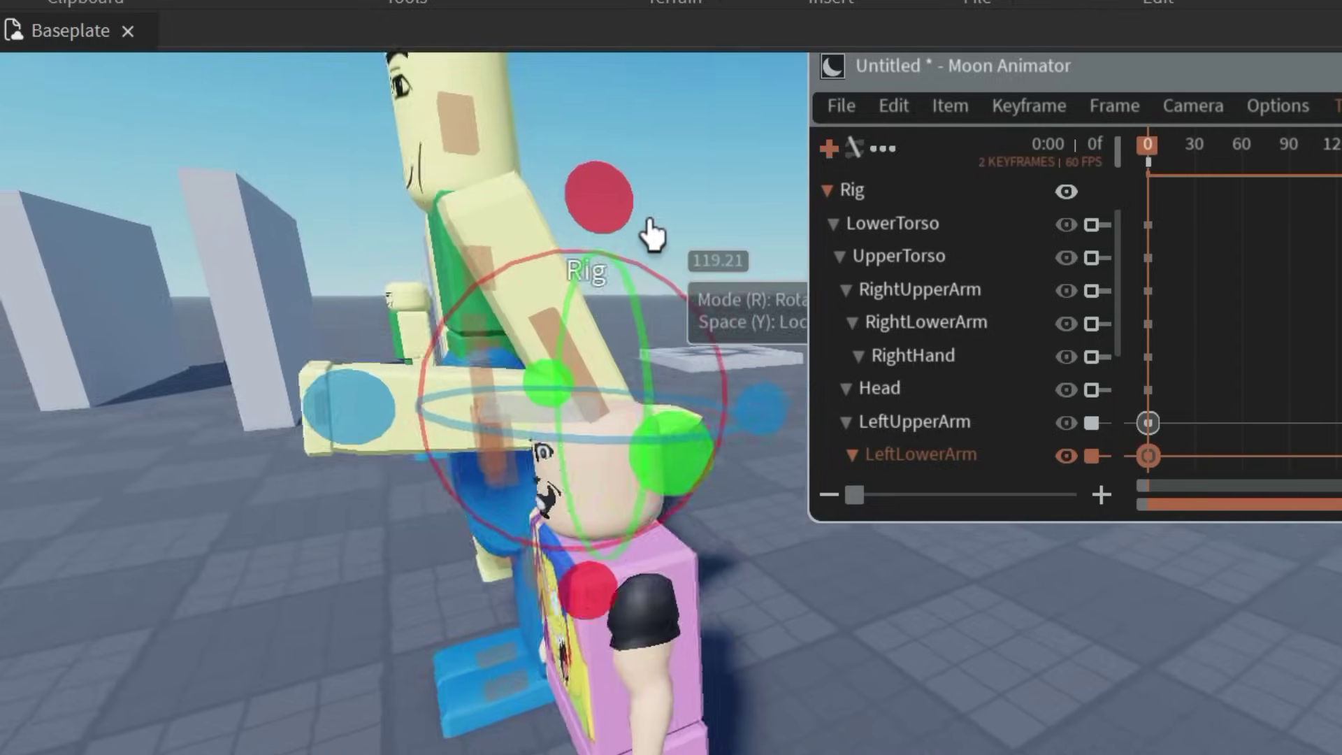
right_drag(654, 234, 653, 233)
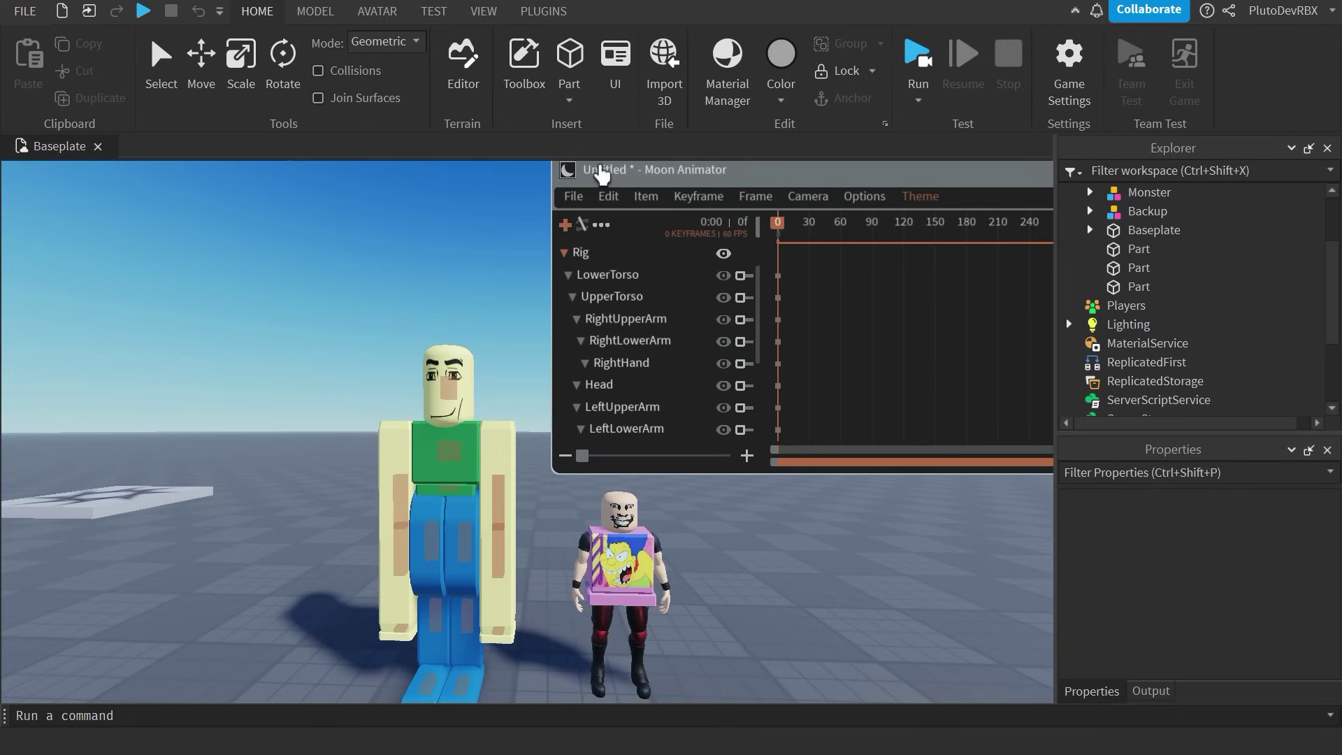
- Play back the Monster's 30-frame keyframed animation and check the motion from several angles
drag(601, 175, 750, 297)
scroll(599, 450, up, 3)
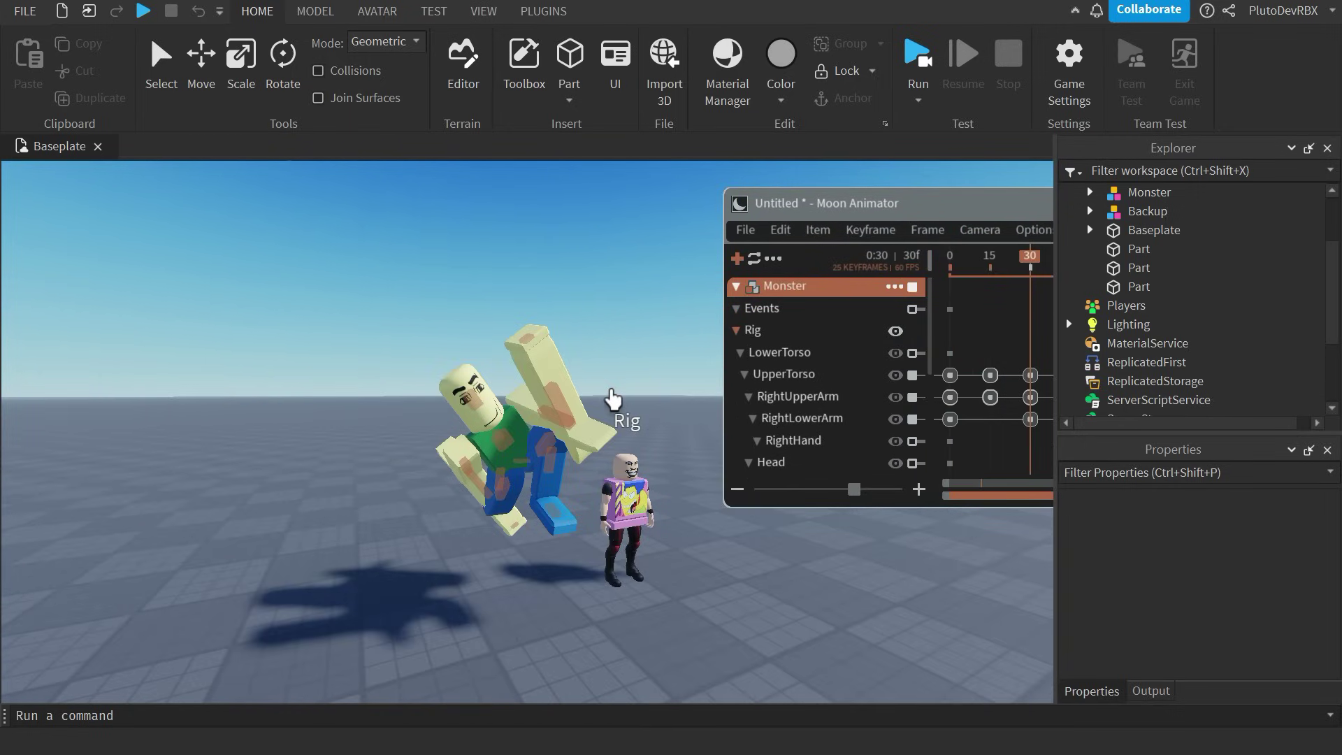
right_drag(613, 393, 613, 393)
key(space)
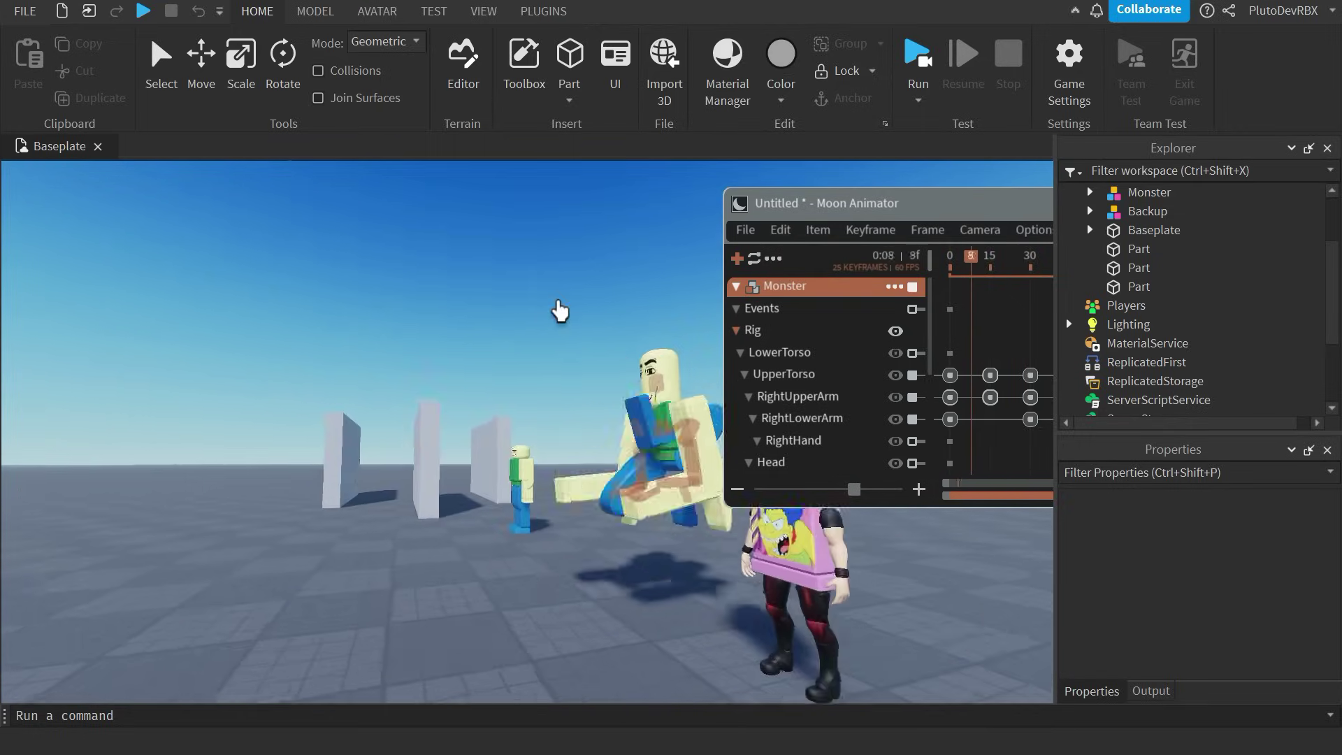
right_drag(561, 310, 560, 311)
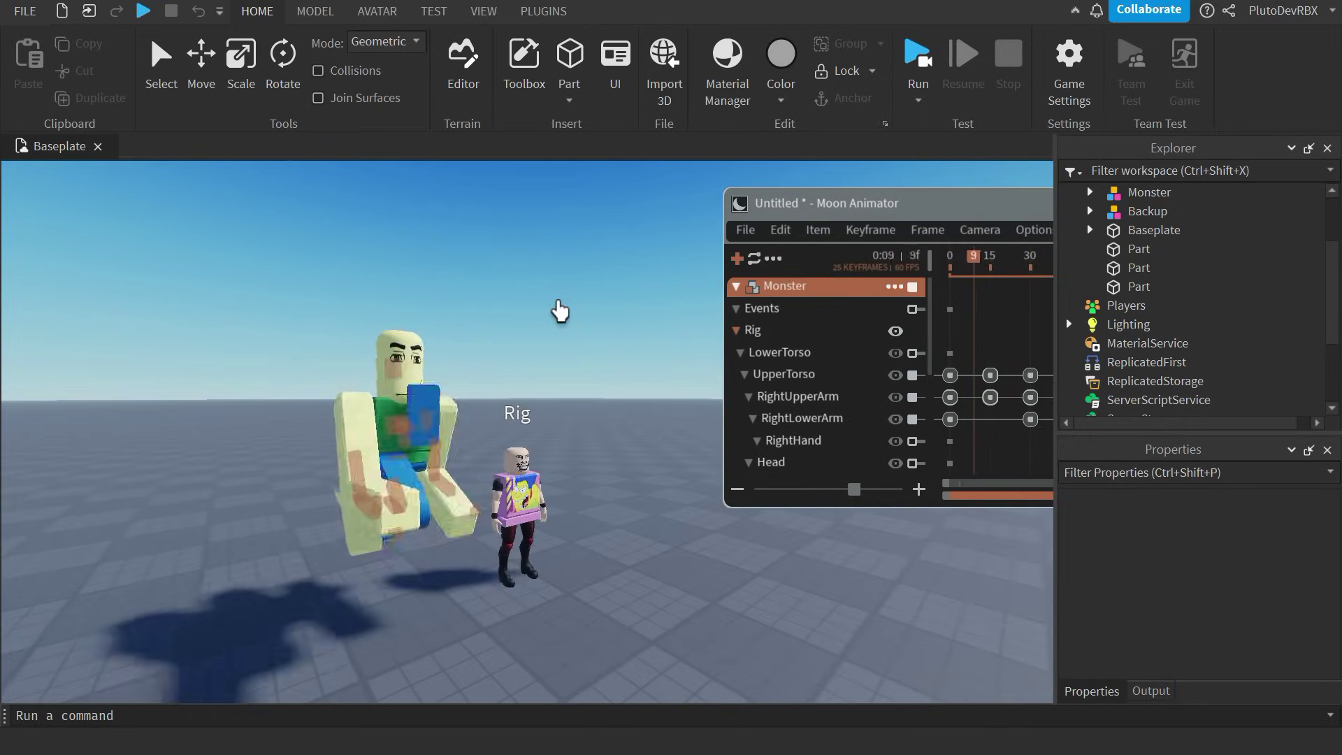
- Save the Monster's animation in Moon Animator under the name Running Anim
click(746, 229)
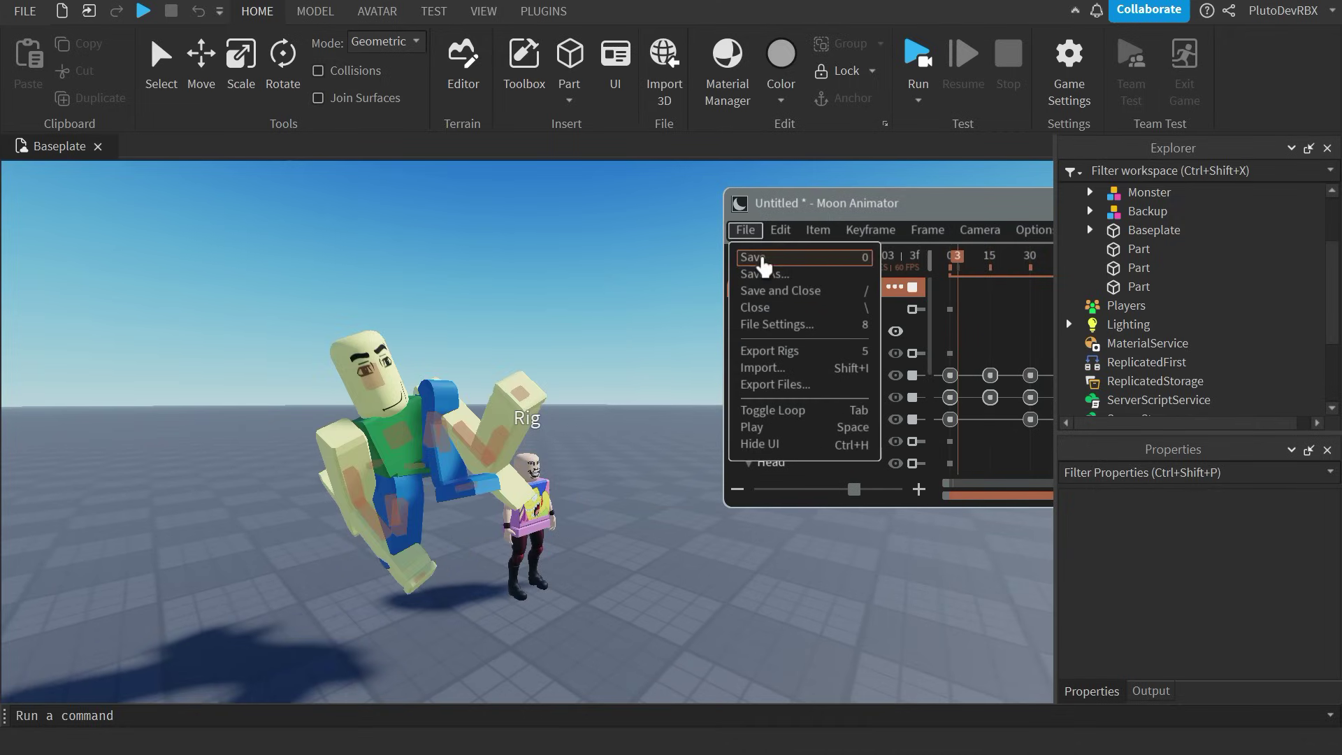
click(753, 257)
text(Runnin)
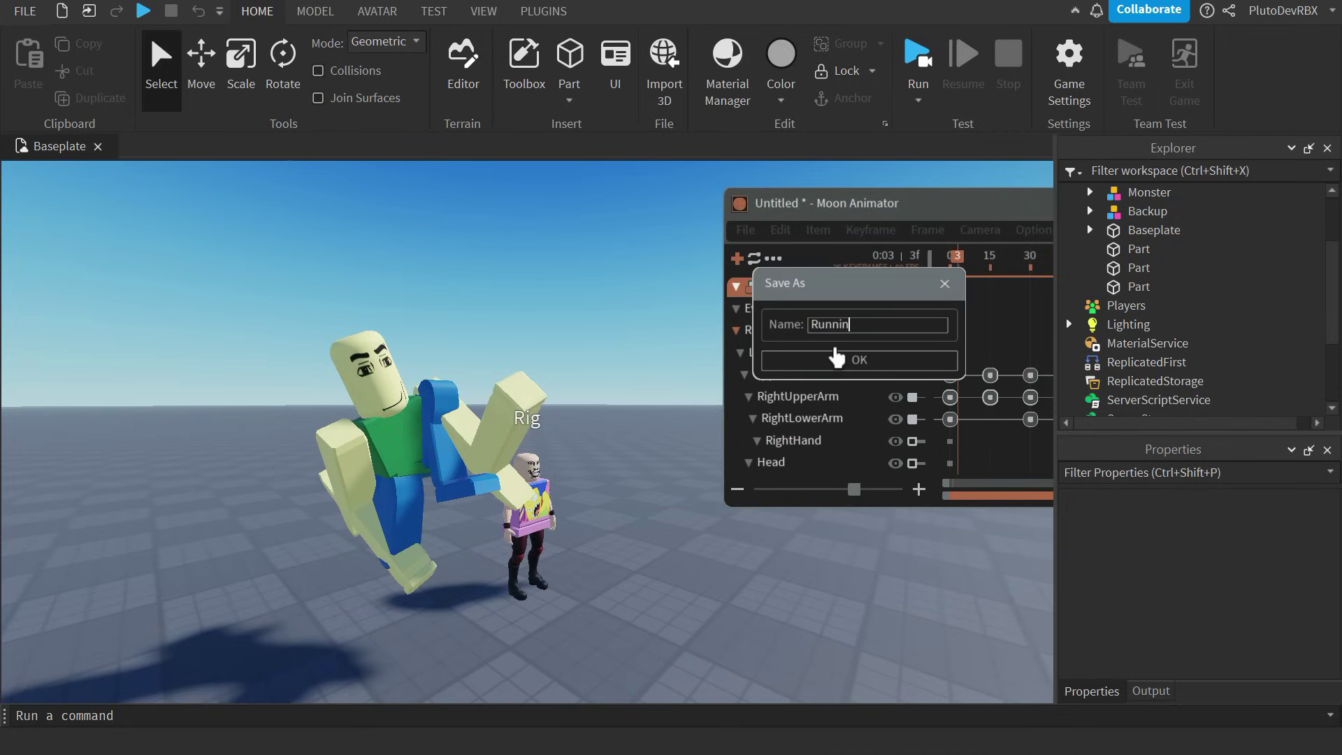
text(g Anim)
click(859, 359)
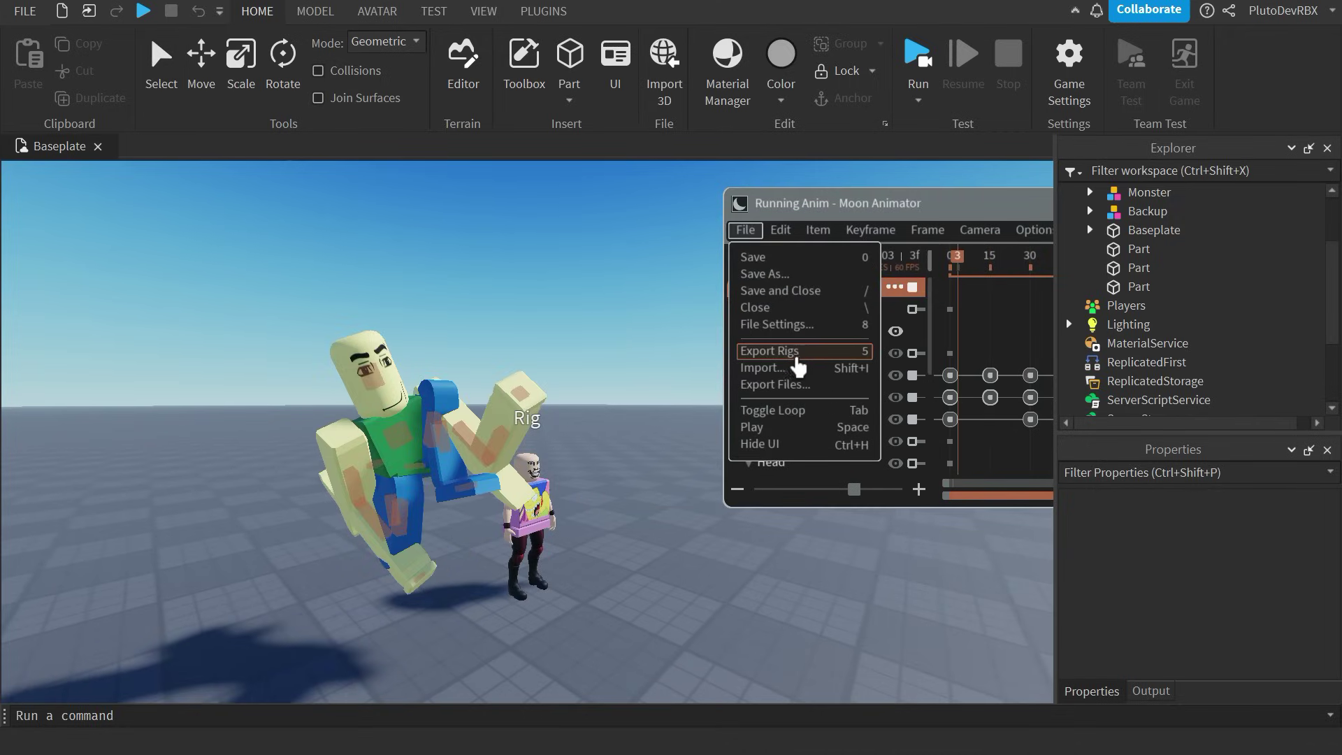
- Export the rig's Running Anim and save the exported animation to Roblox
click(787, 354)
right_click(1154, 335)
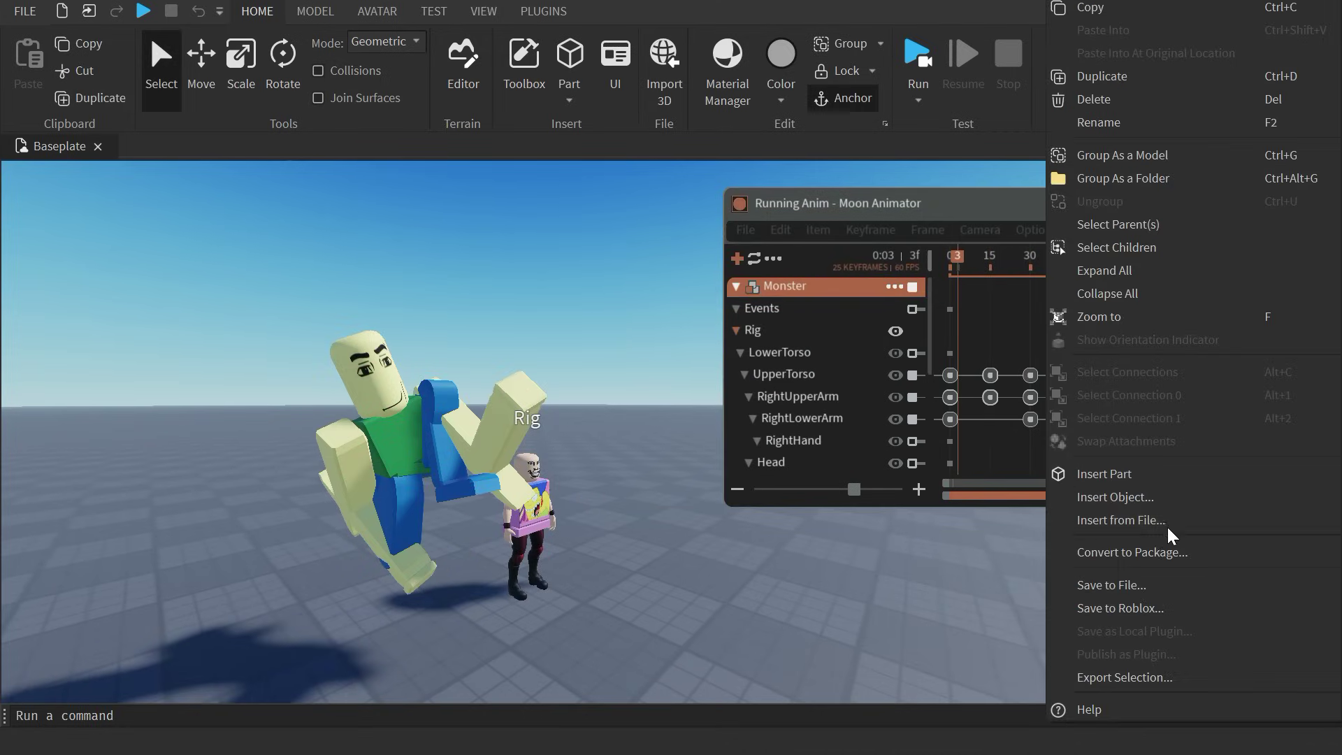
click(1120, 609)
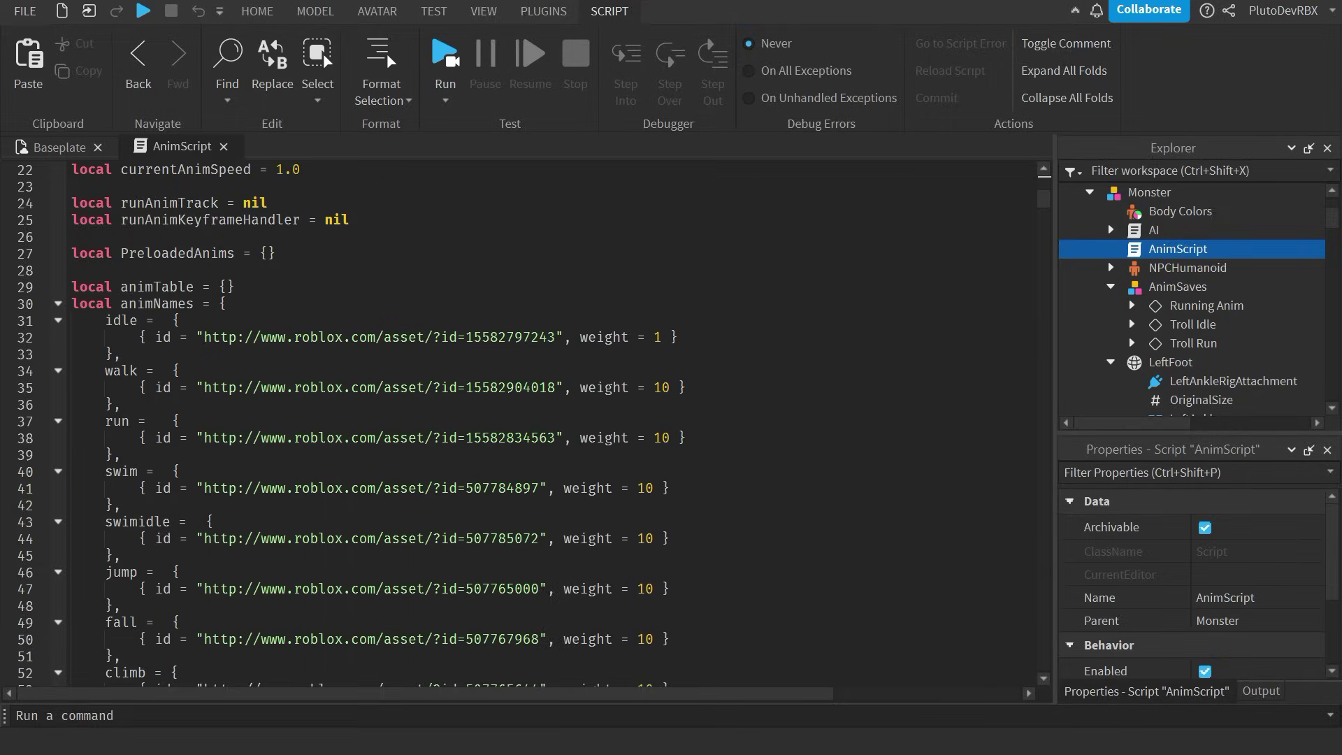
scroll(524, 420, down, 3)
double_click(496, 287)
key(ctrl+v)
double_click(497, 337)
key(ctrl+v)
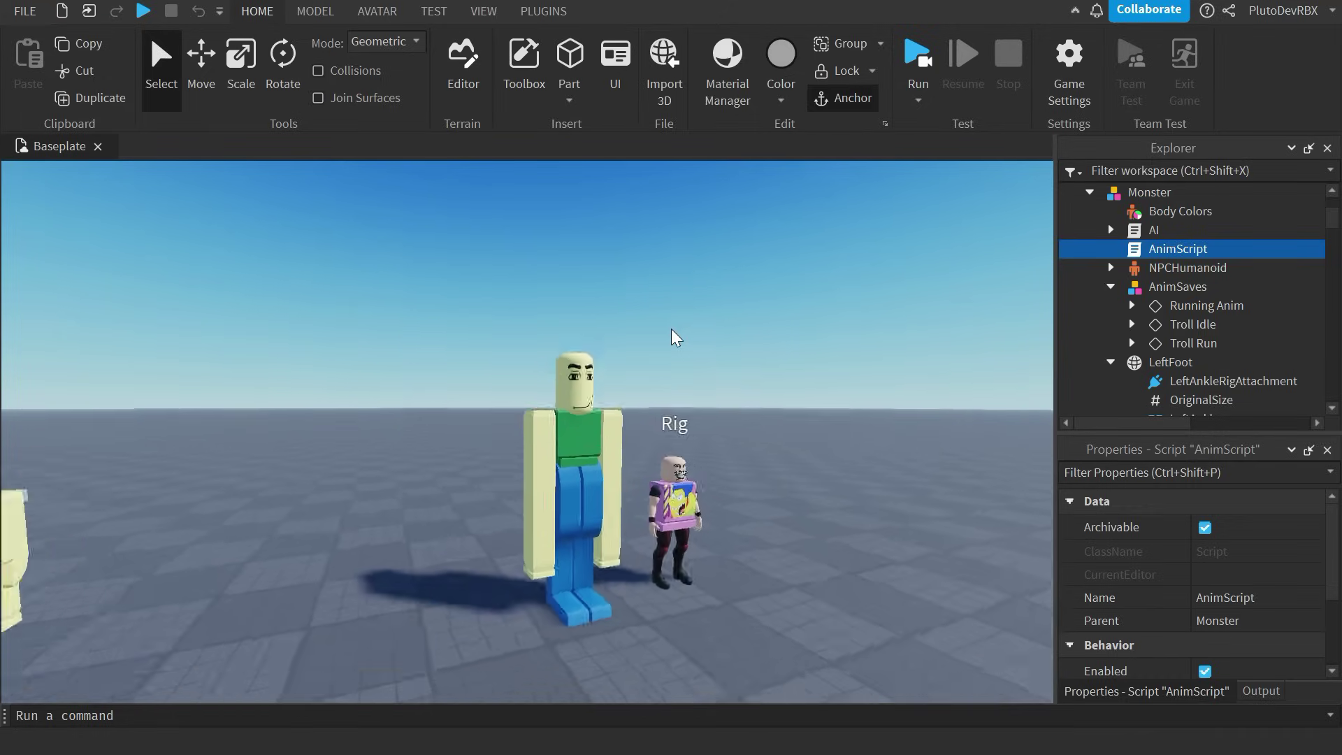
- Move the Backup model from the workspace into ReplicatedStorage
scroll(699, 342, down, 5)
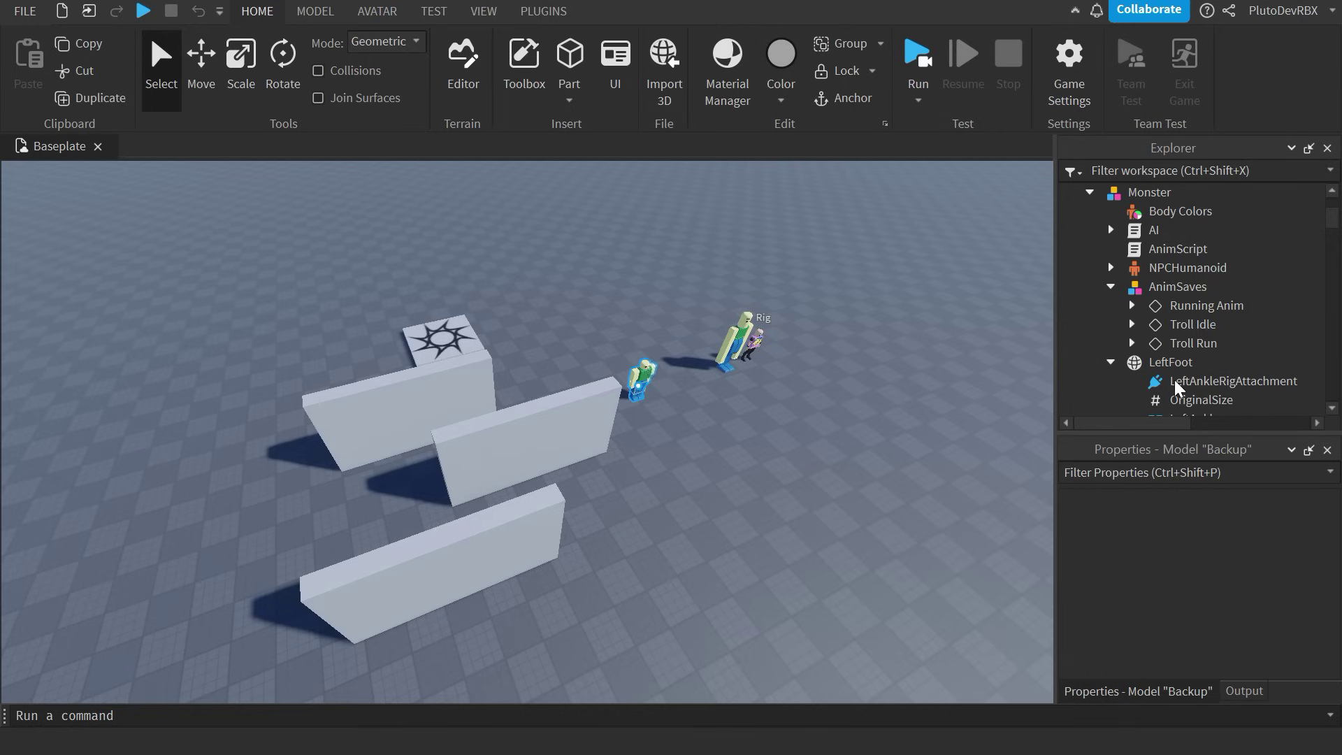
key(d)
scroll(1154, 364, down, 5)
scroll(1139, 207, up, 2)
drag(1127, 248, 1204, 268)
scroll(1200, 268, down, 3)
drag(1204, 267, 1263, 257)
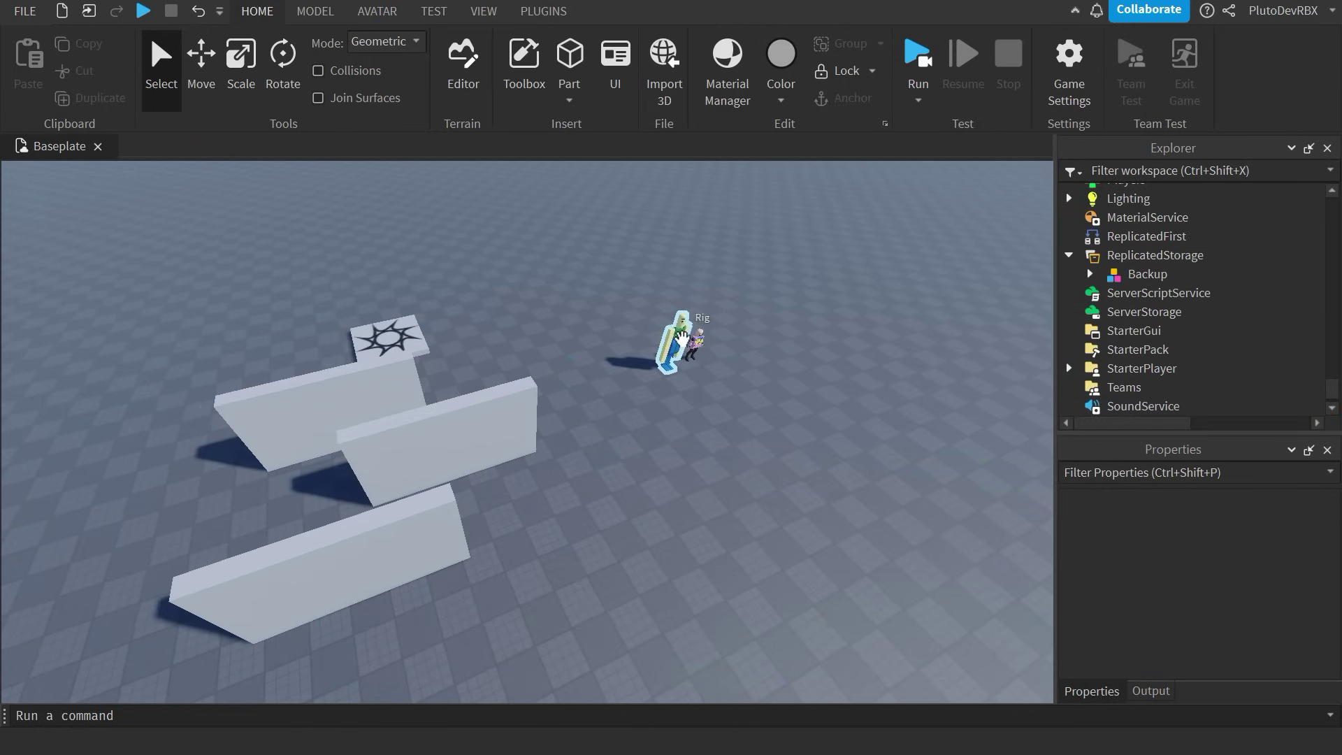
- Place the Monster beside the spawn location and the Rig on the far side of the three walls
drag(677, 348, 493, 386)
drag(776, 283, 620, 527)
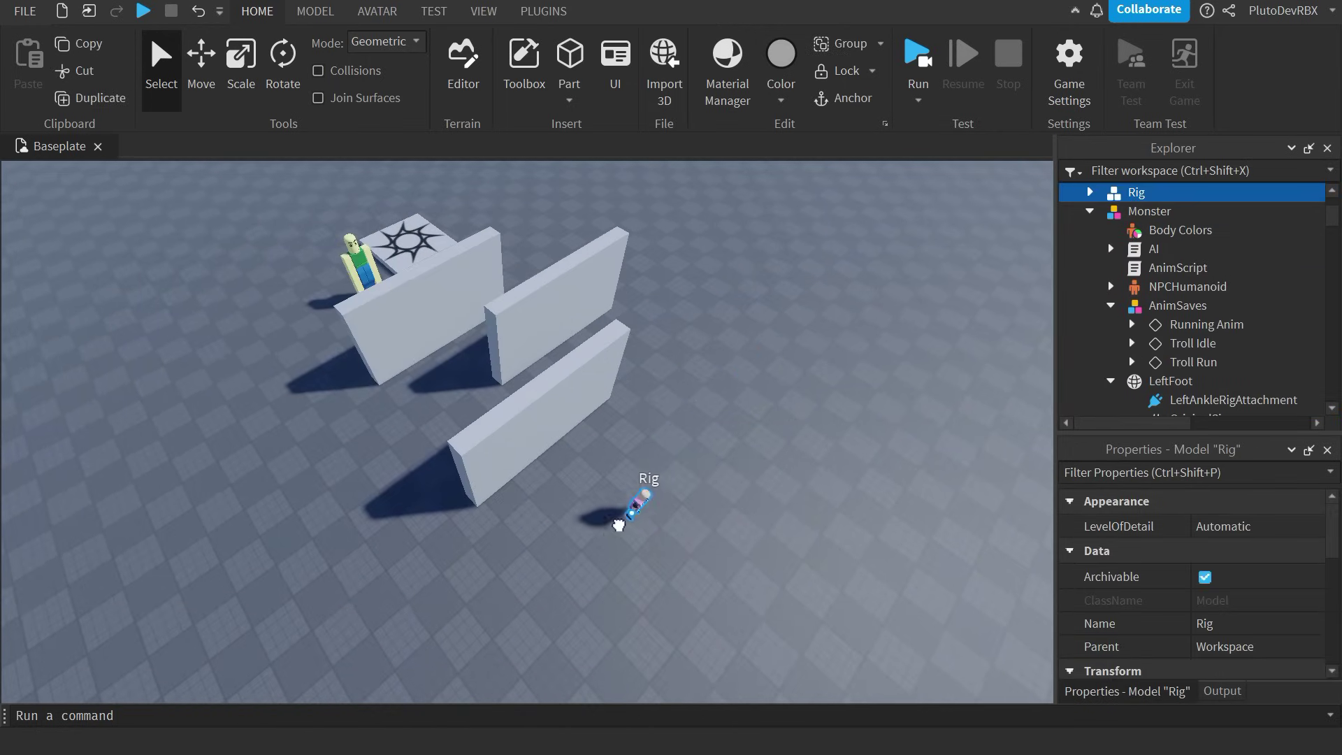
right_drag(620, 527, 716, 548)
click(716, 548)
- Run the simulation, follow the Monster as it chases the Rig around the walls, and stop the test
click(918, 57)
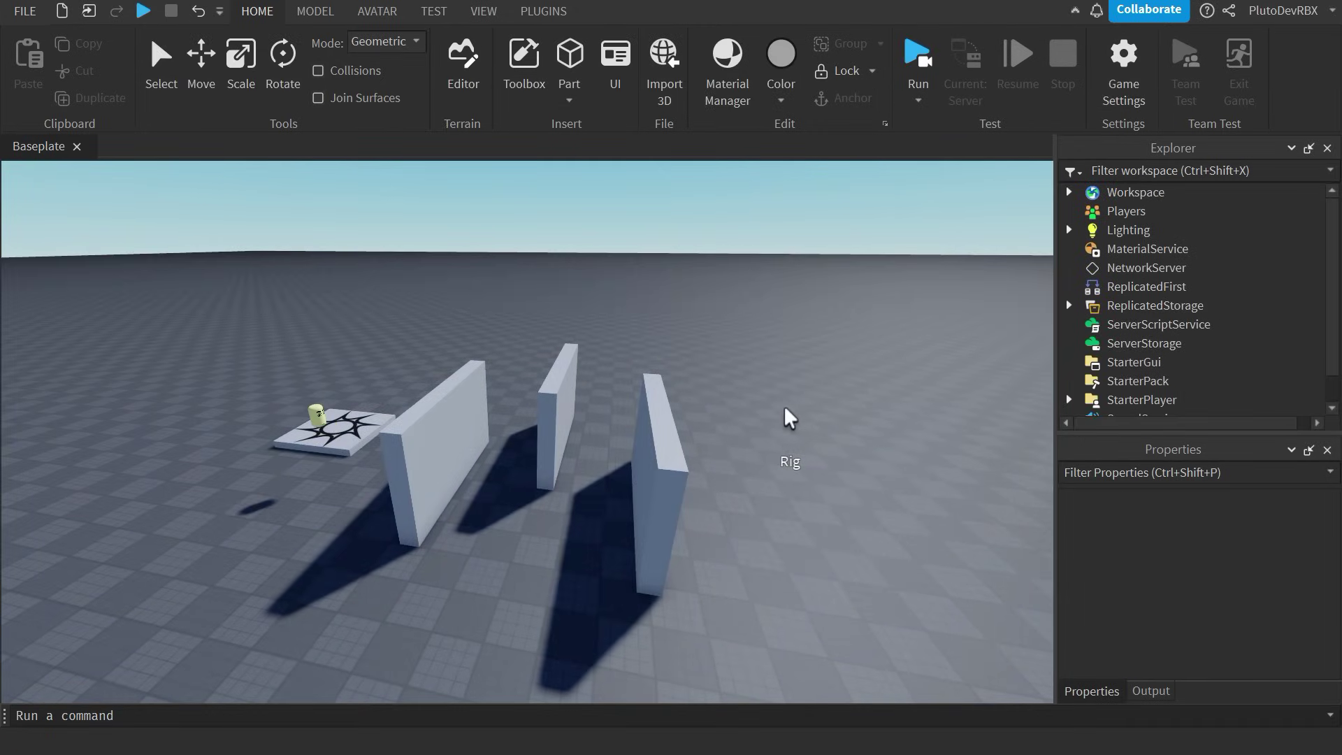
right_drag(785, 424, 607, 599)
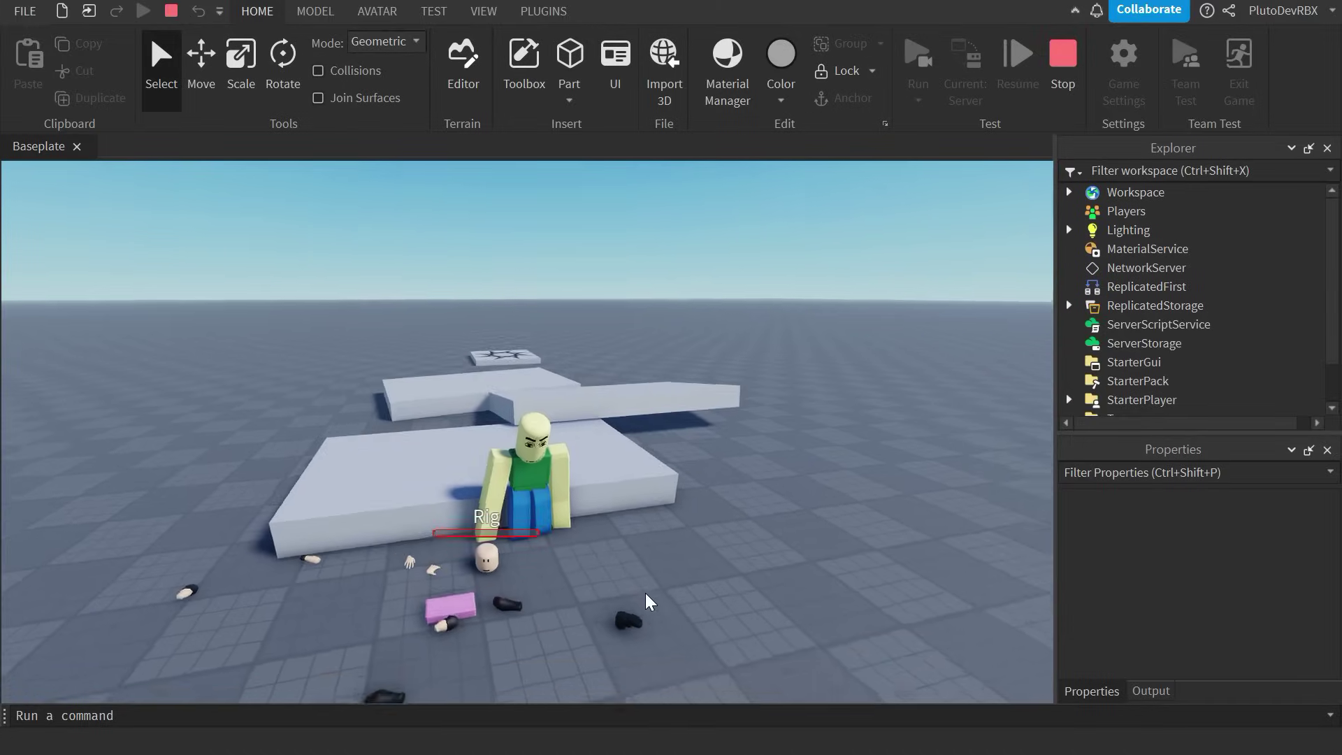
right_drag(645, 593, 530, 383)
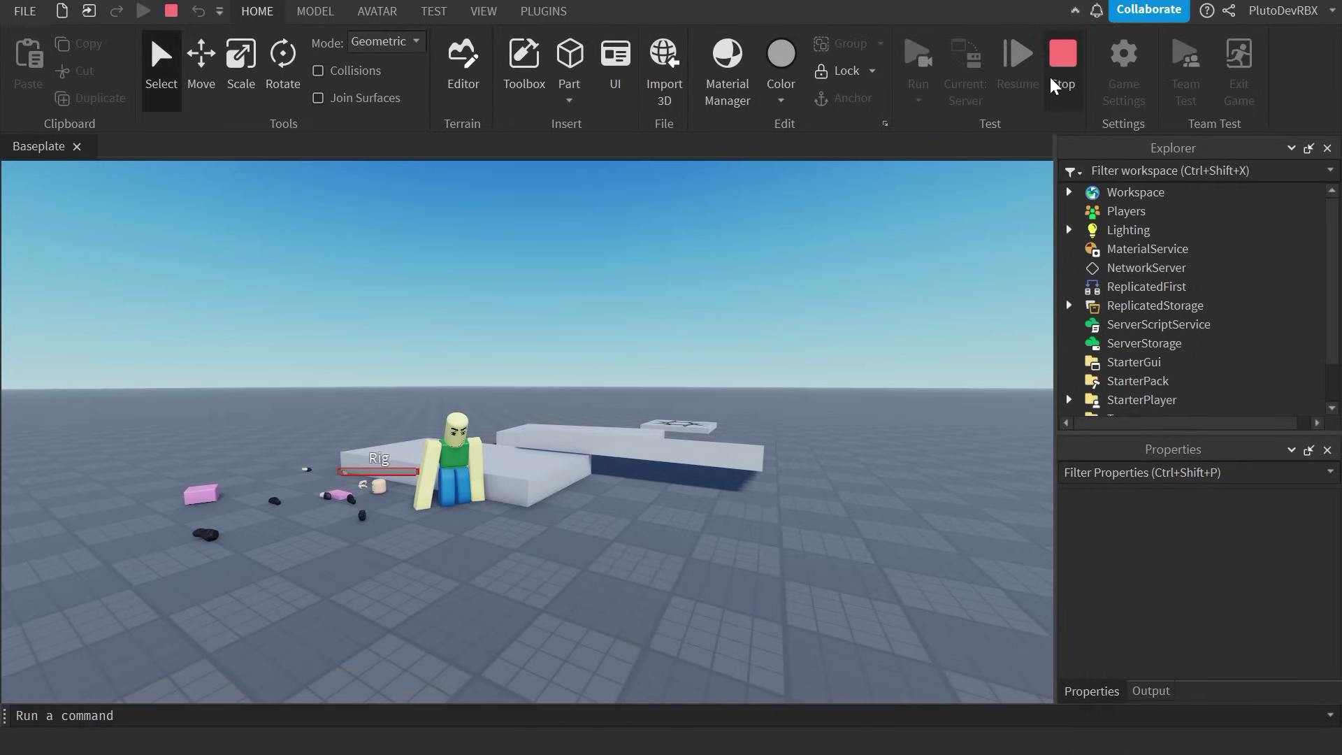
key(shift+F5)
- Lower the Monster's HumanoidRootPart vertically to about knee height
click(1151, 691)
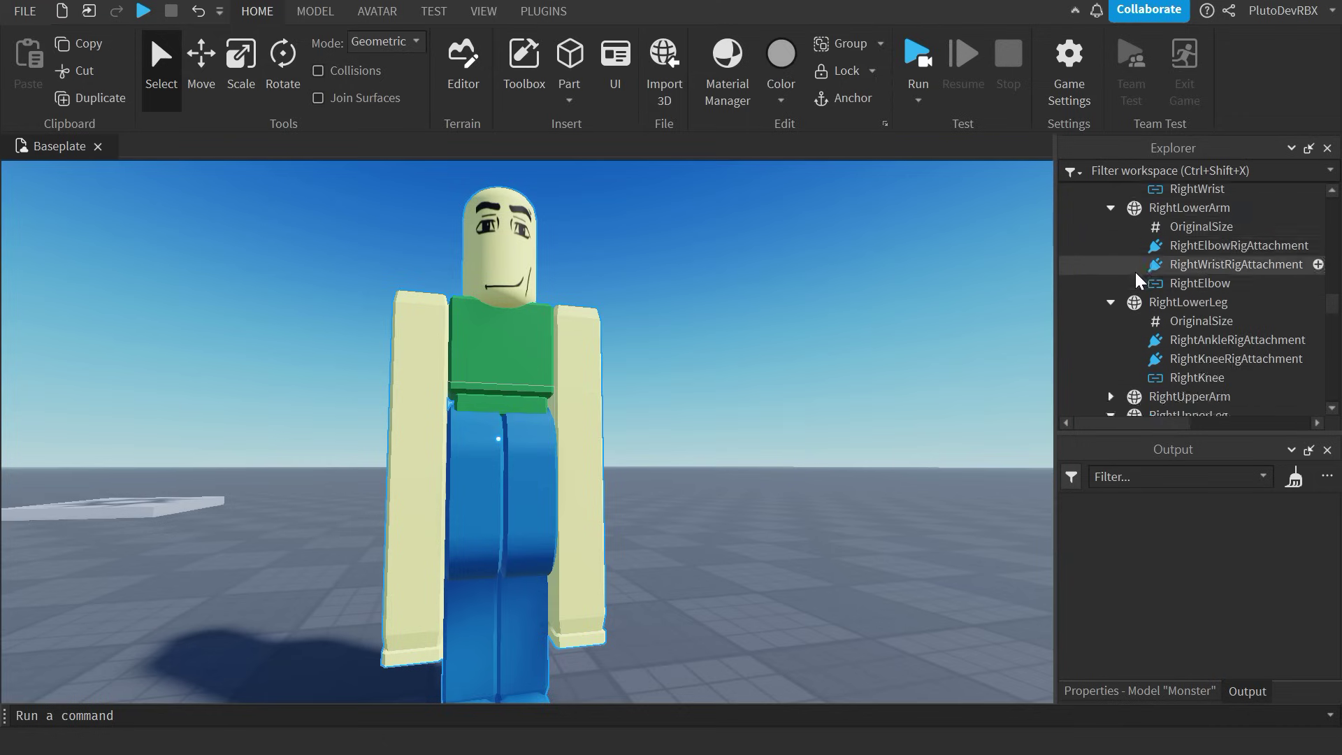
scroll(1135, 271, down, 10)
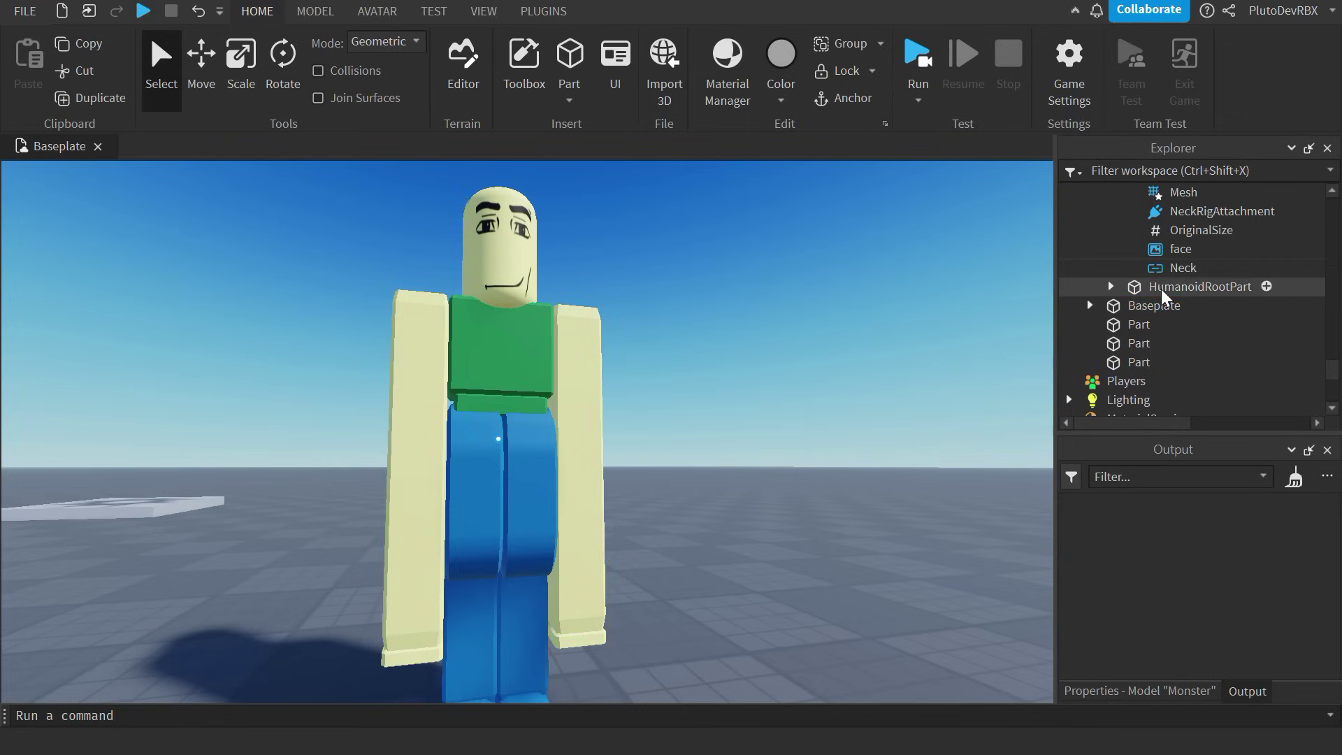
click(1114, 286)
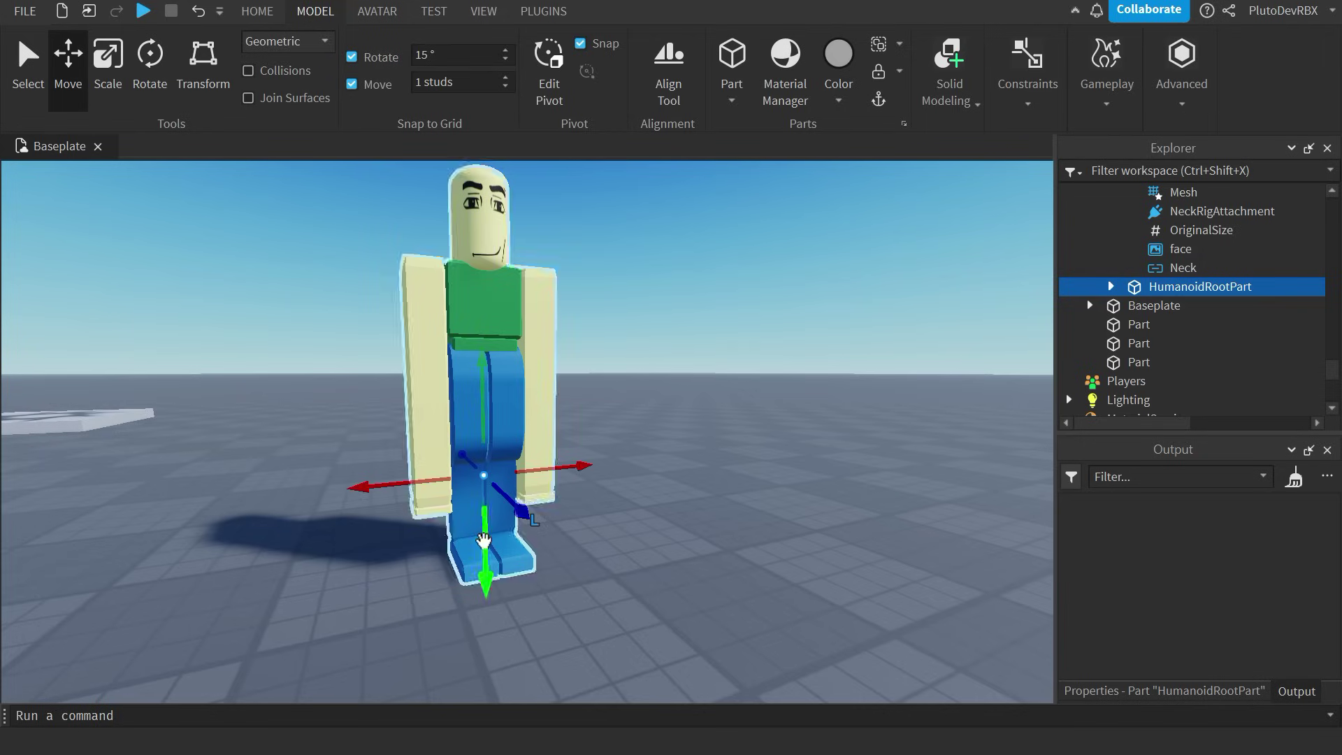
scroll(611, 540, down, 8)
click(600, 511)
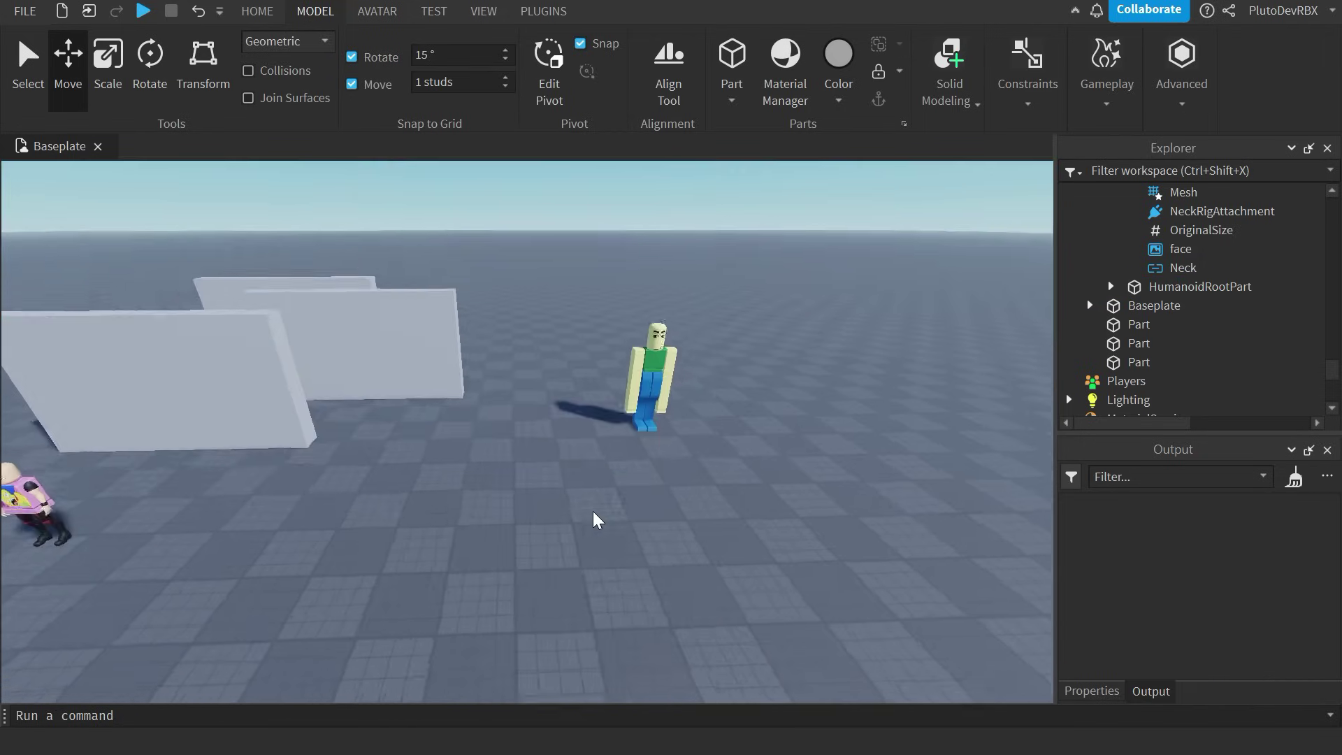
- Test the Monster's chase with the lowered root part, stop the simulation, and clear the output log
key(w)
key(e)
click(678, 547)
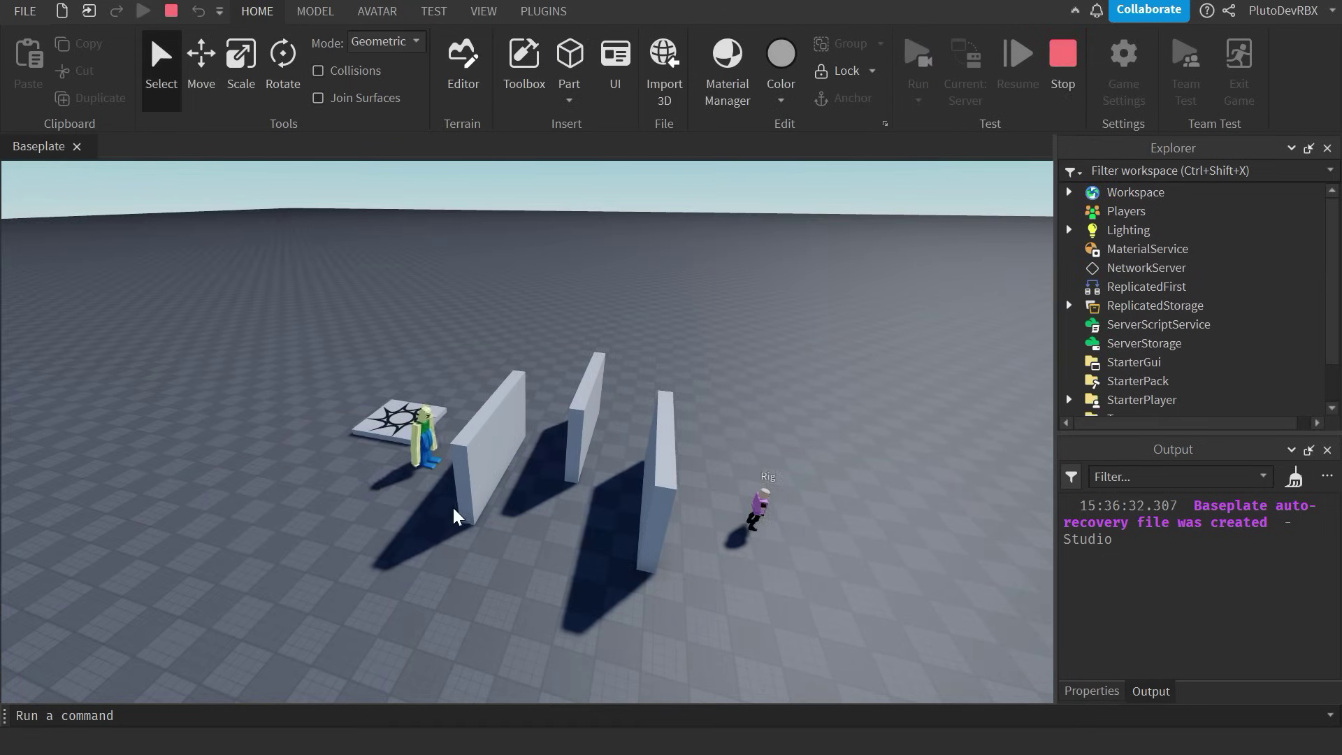
key(w)
right_drag(453, 507, 520, 449)
key(d)
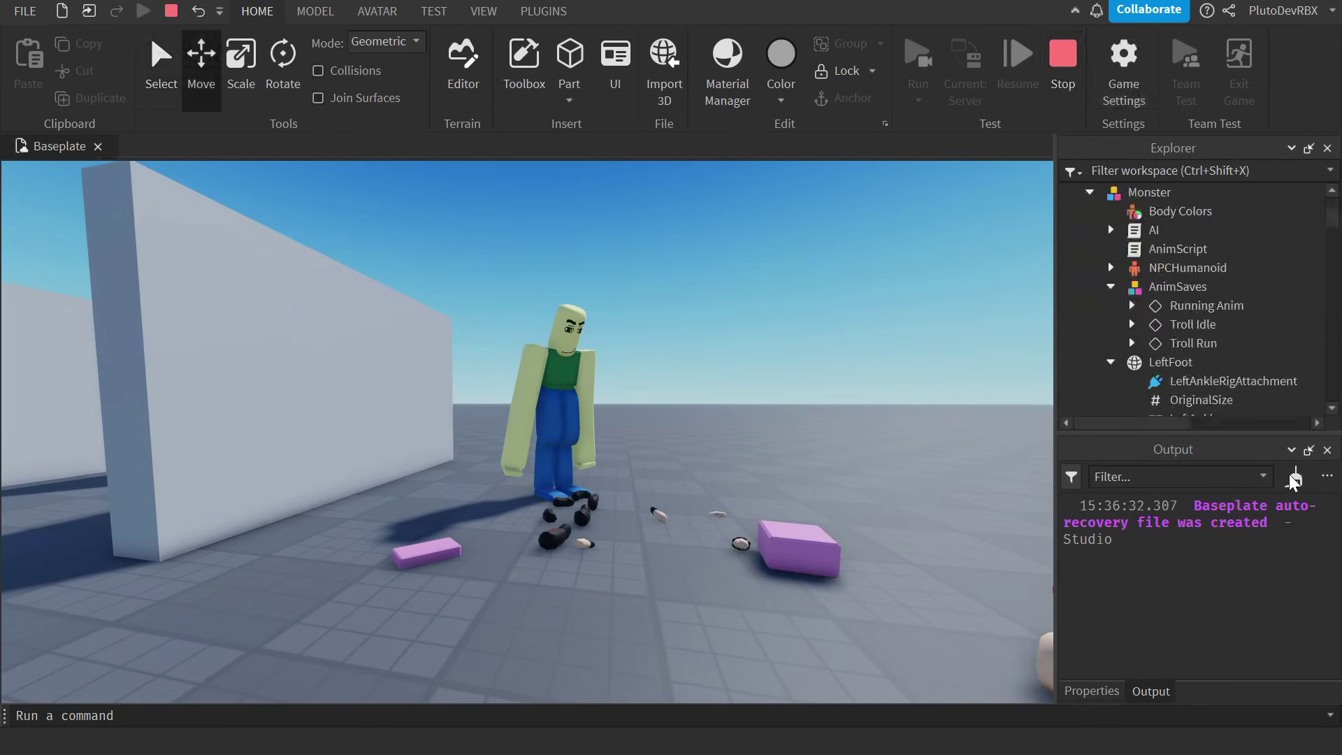
key(shift+F5)
click(1294, 477)
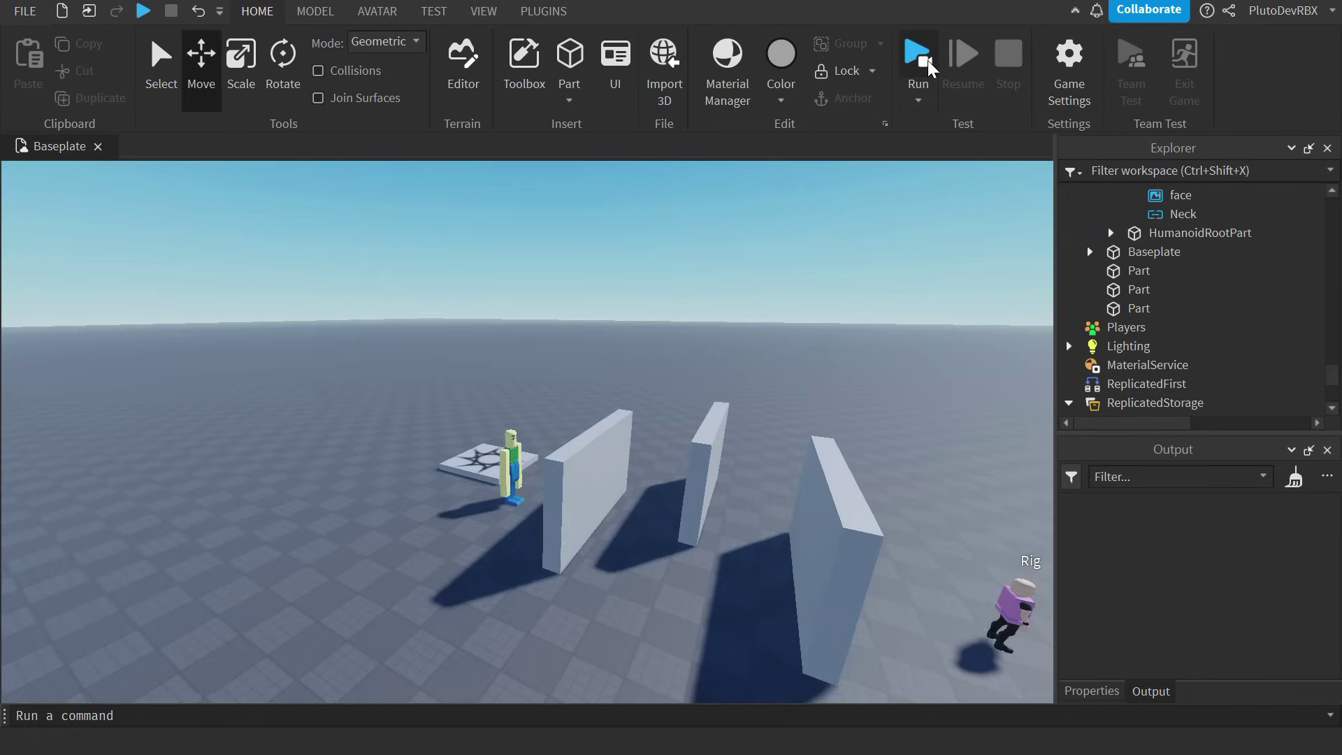
- Rerun the simulation and examine the Monster's running and idle poses up close beside the Rig
key(F8)
right_drag(703, 357, 702, 357)
key(w)
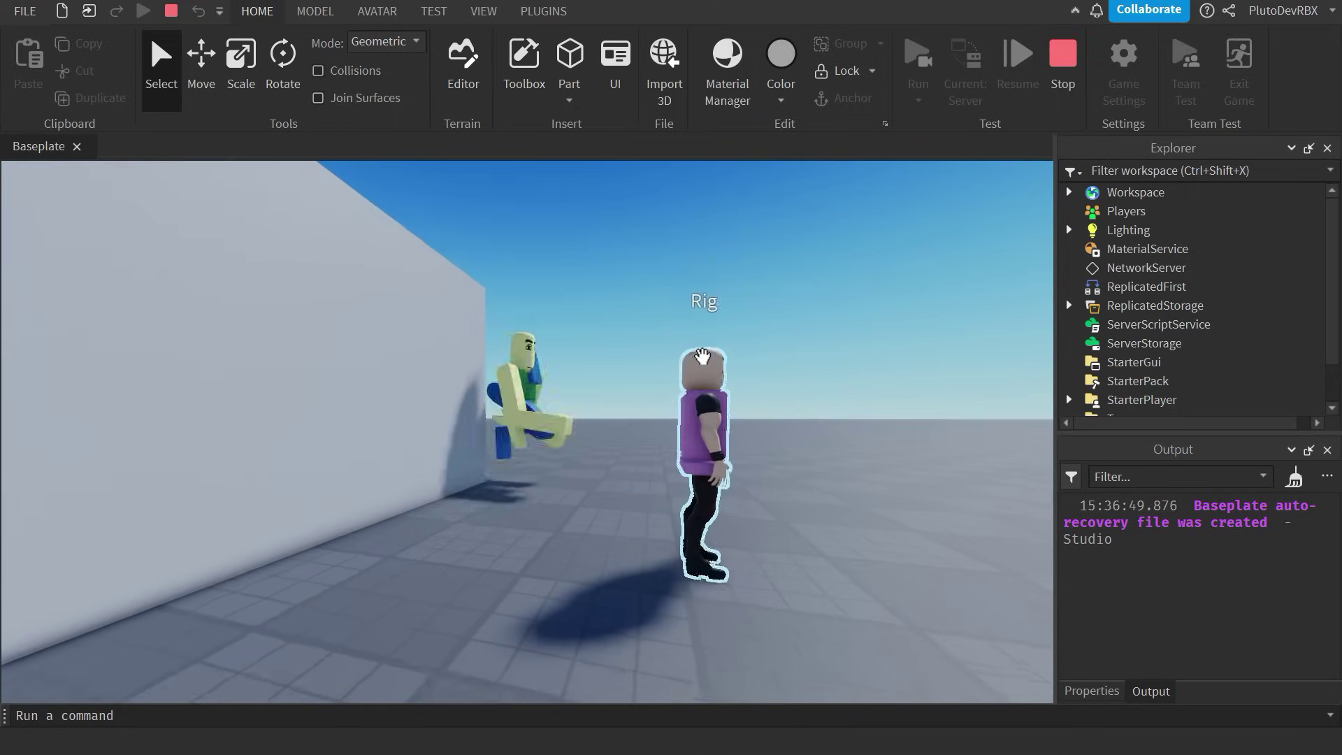
click(702, 358)
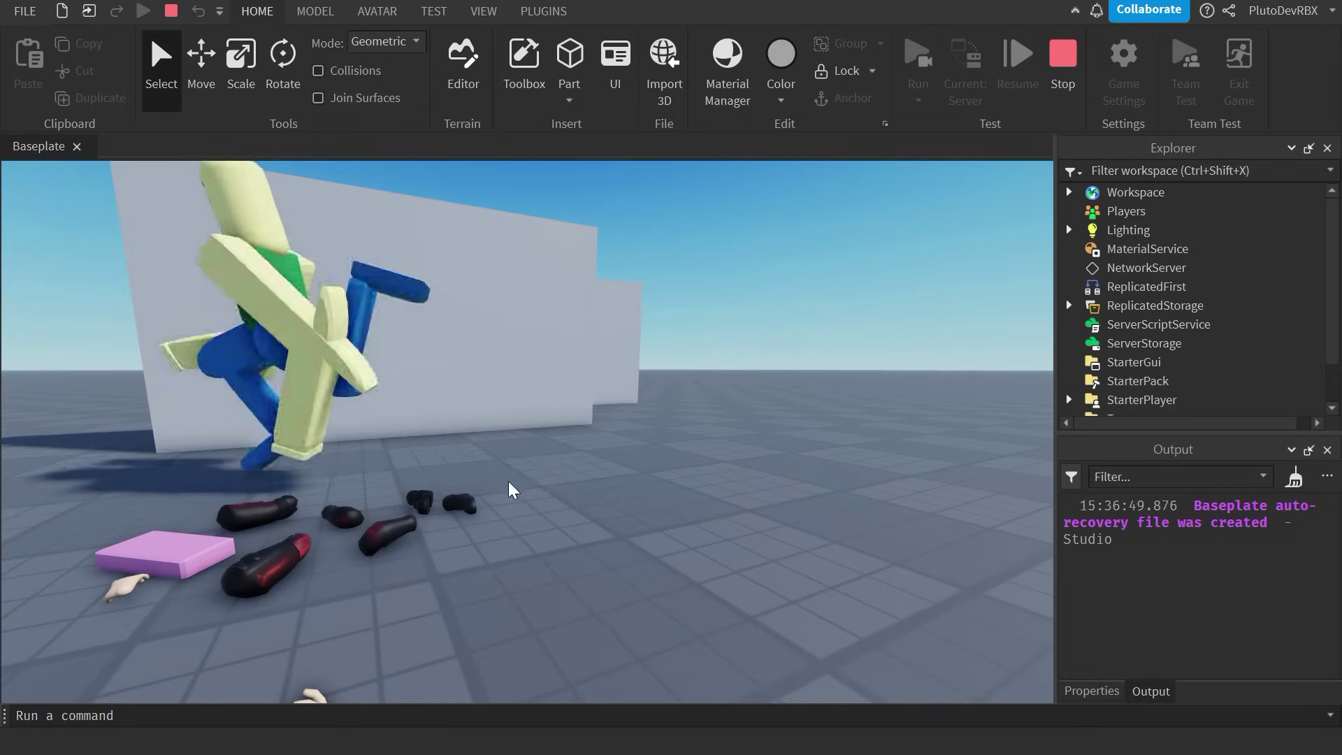
key(a)
right_drag(745, 506, 745, 506)
right_drag(627, 330, 616, 338)
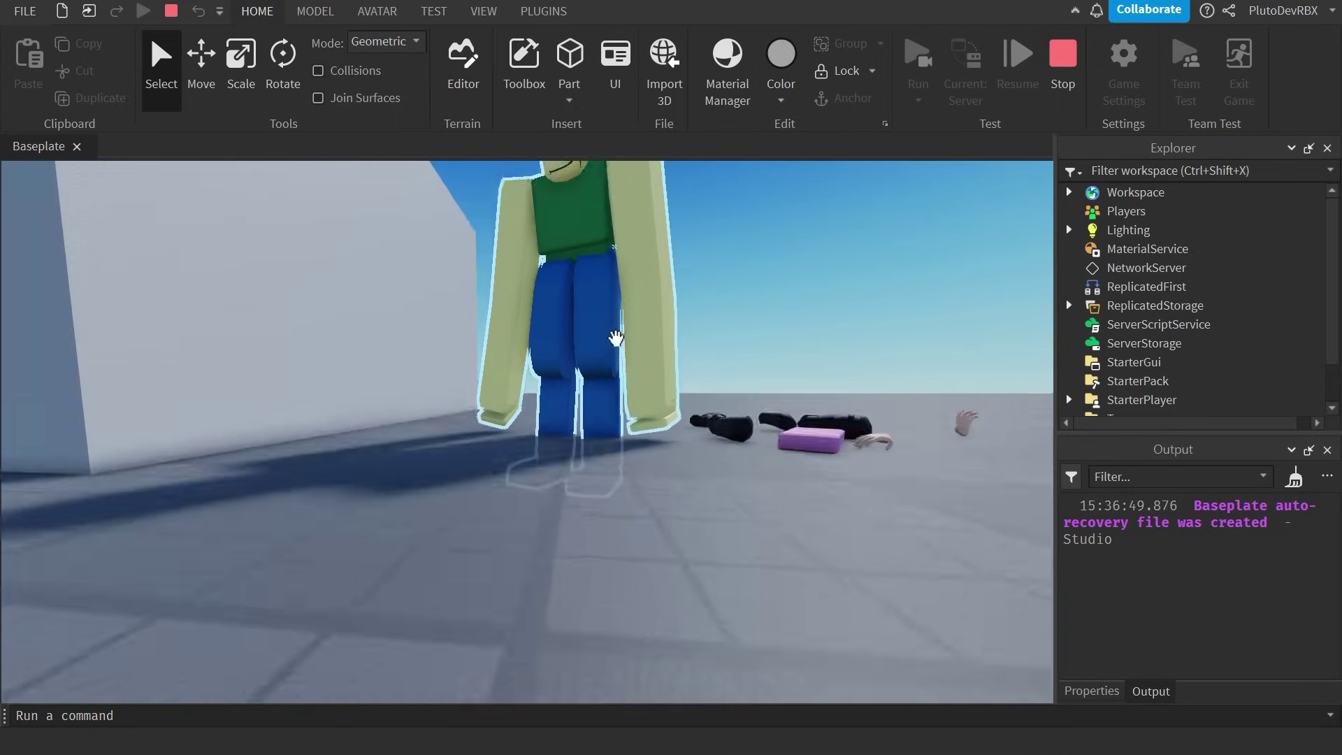
key(shift+F5)
- Reopen Running Anim in Moon Animator and lower the Monster's LowerTorso at frame 0
drag(508, 490, 508, 532)
right_drag(539, 485, 539, 484)
key(s)
click(539, 486)
key(w)
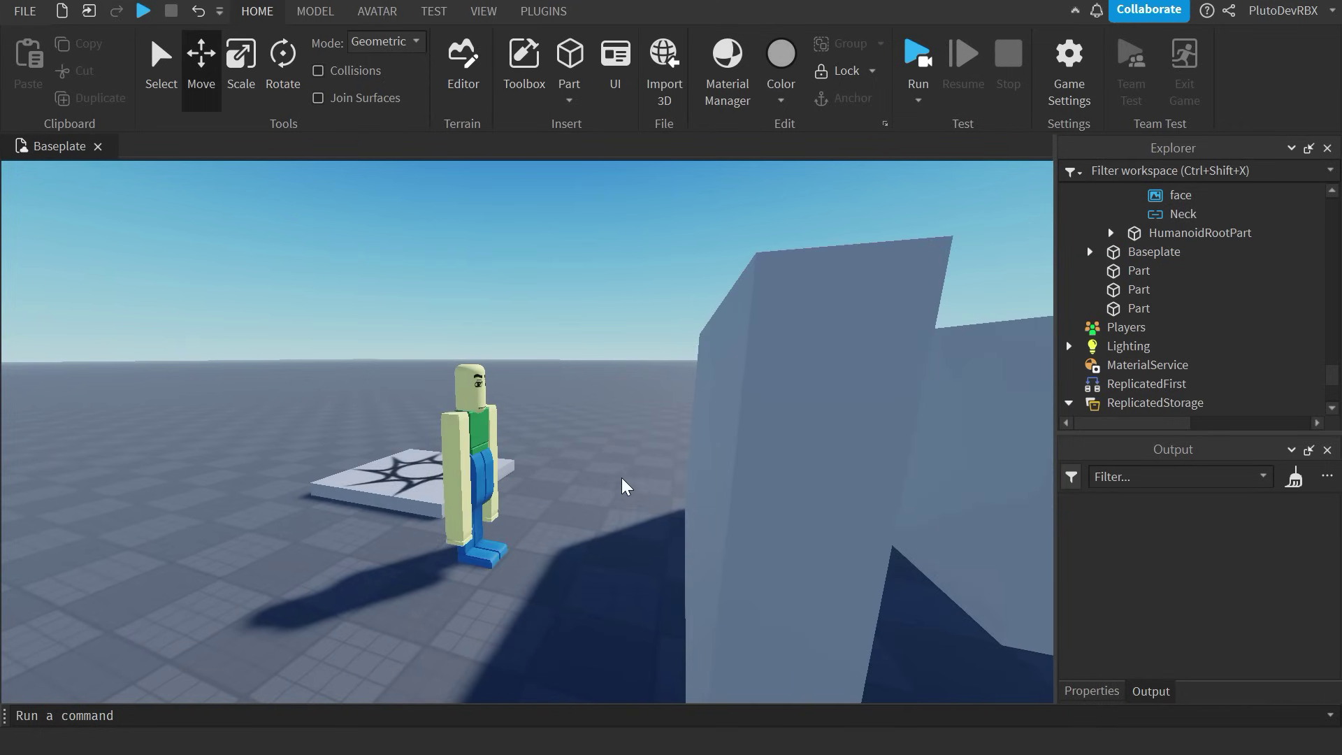
right_drag(622, 482, 622, 482)
click(544, 12)
click(154, 78)
drag(490, 205, 1024, 206)
key(w)
right_drag(557, 357, 556, 352)
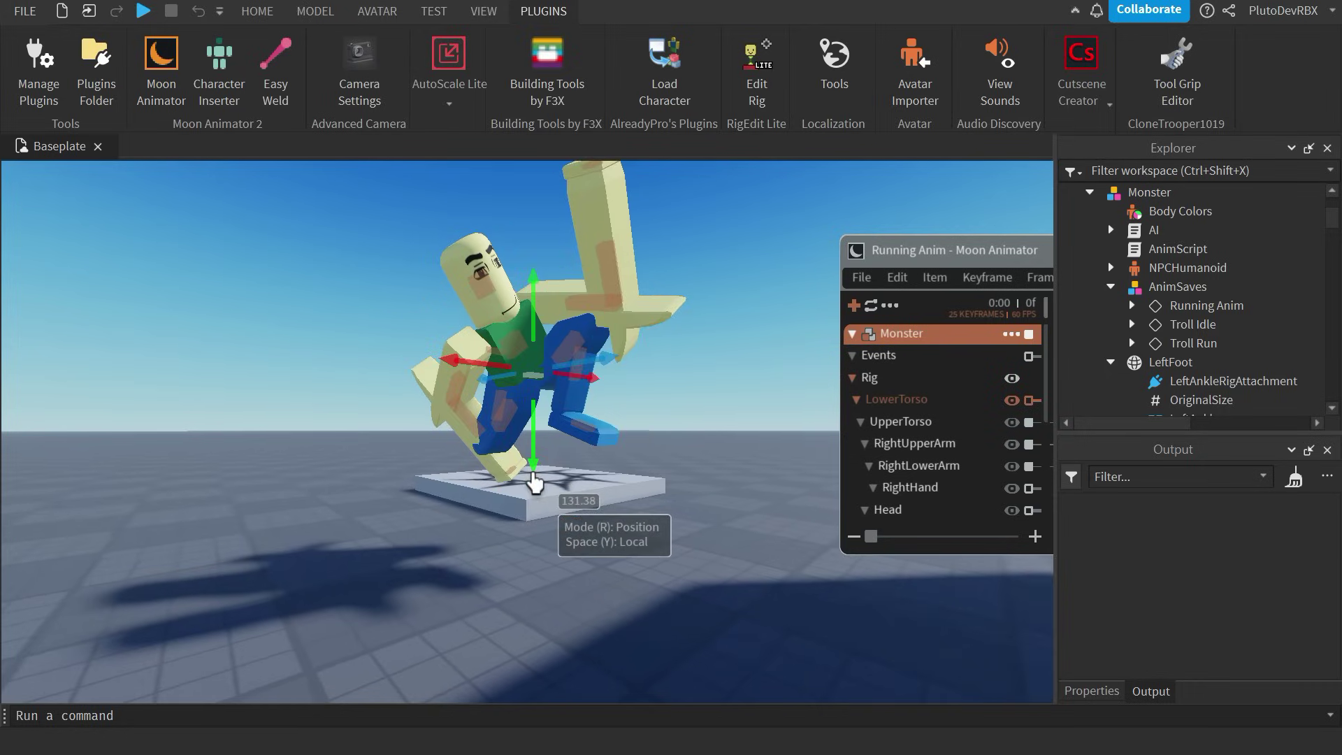
right_drag(537, 464, 537, 464)
drag(501, 431, 505, 455)
right_drag(505, 455, 506, 455)
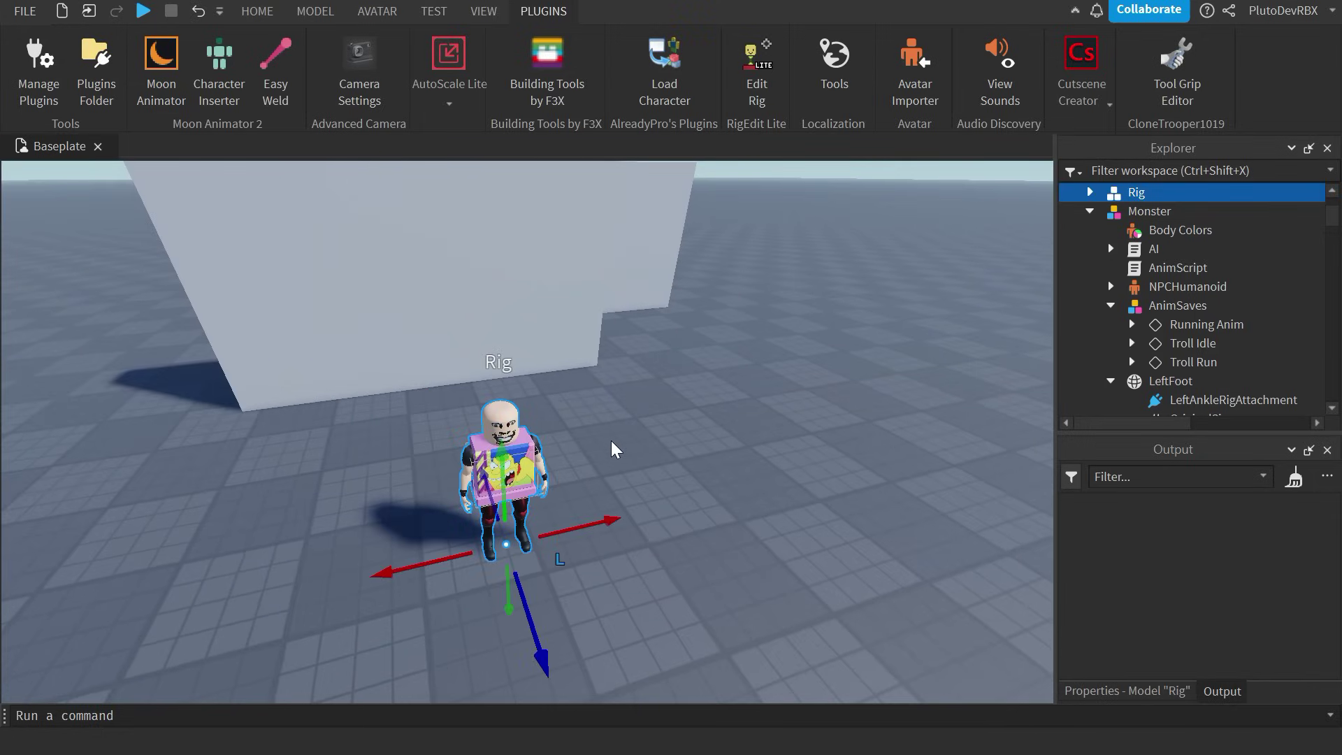
- Playtest with a player character, watch how the Monster chases it, and clear the output log
click(612, 441)
right_drag(611, 442, 612, 442)
click(557, 521)
click(731, 512)
right_drag(731, 512, 731, 511)
key(w)
click(270, 14)
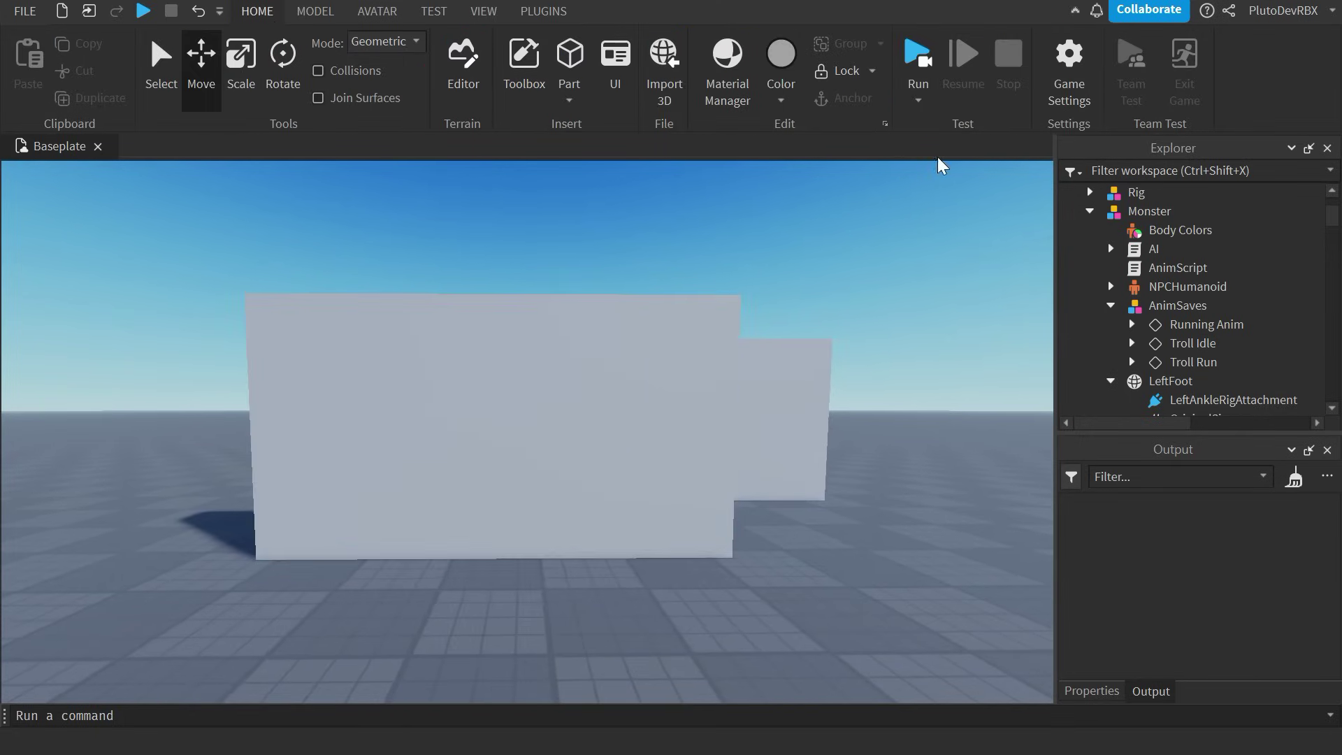
click(919, 49)
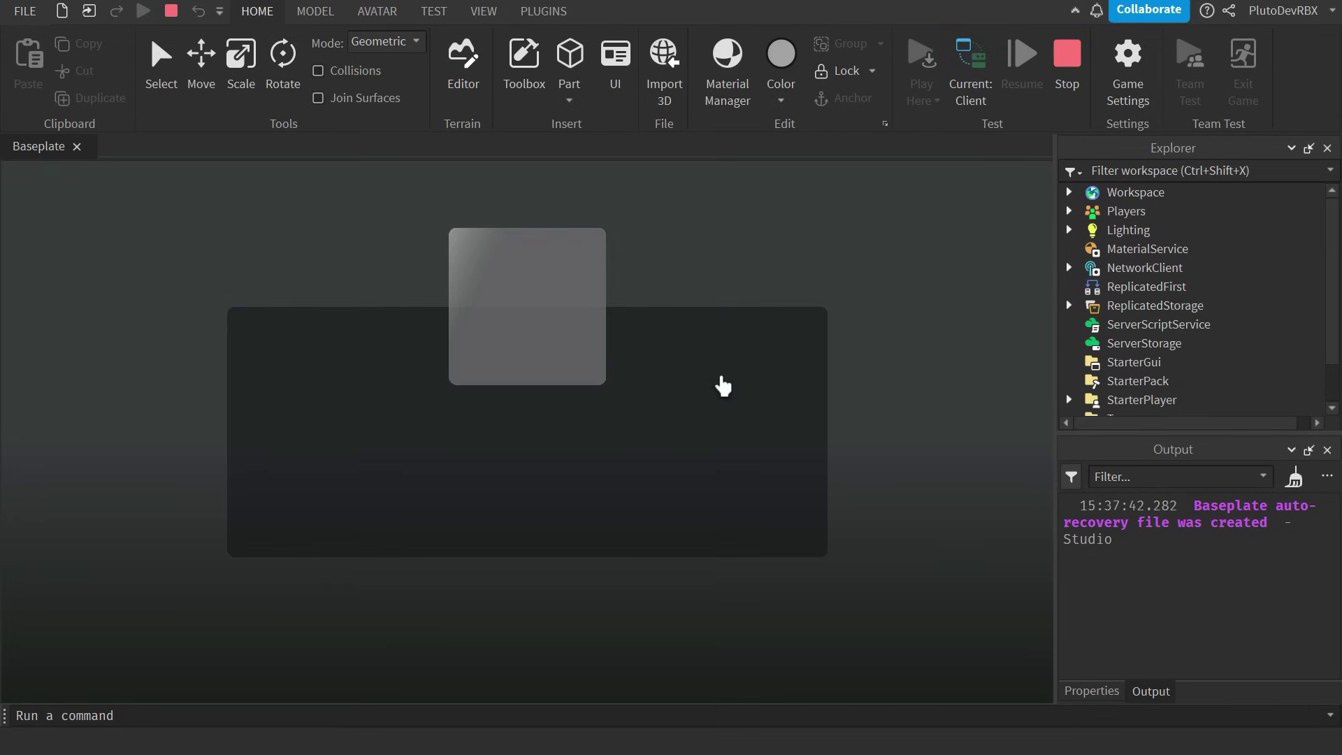
scroll(530, 455, up, 5)
key(Tab)
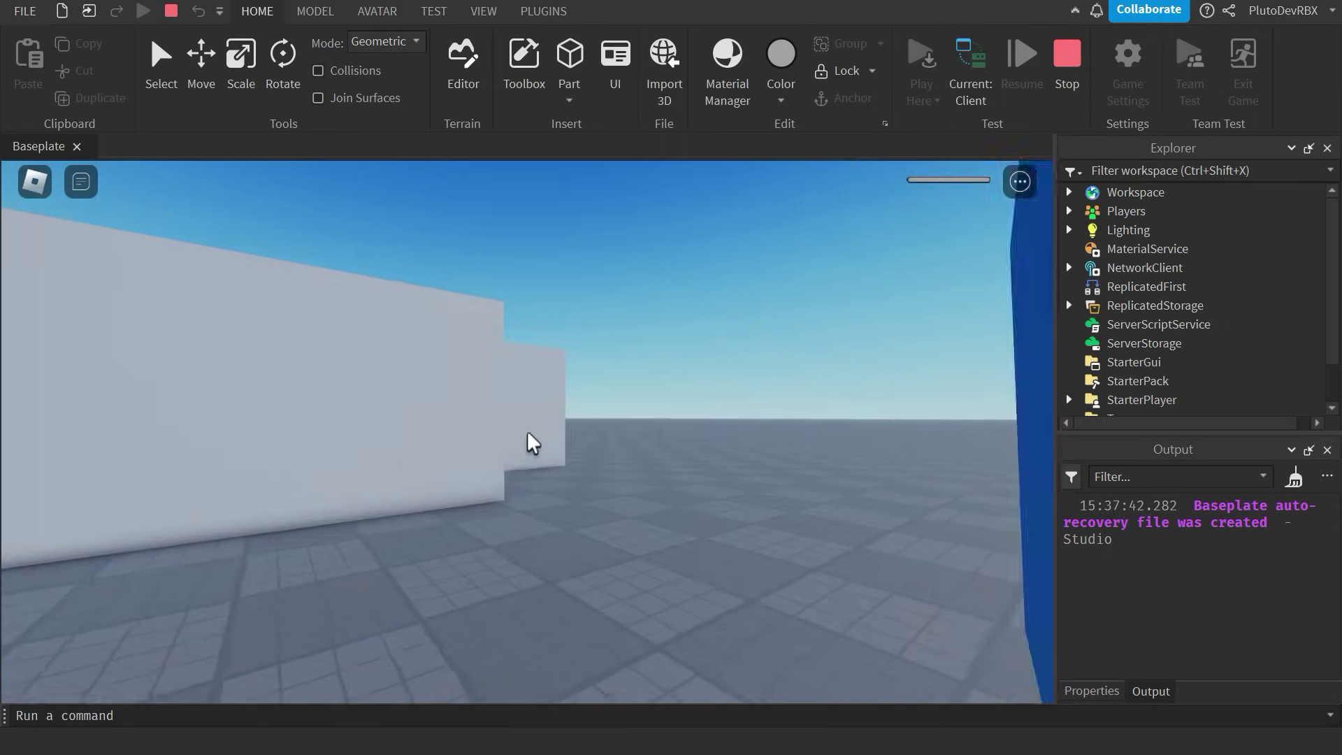
scroll(527, 431, down, 5)
right_drag(637, 447, 636, 447)
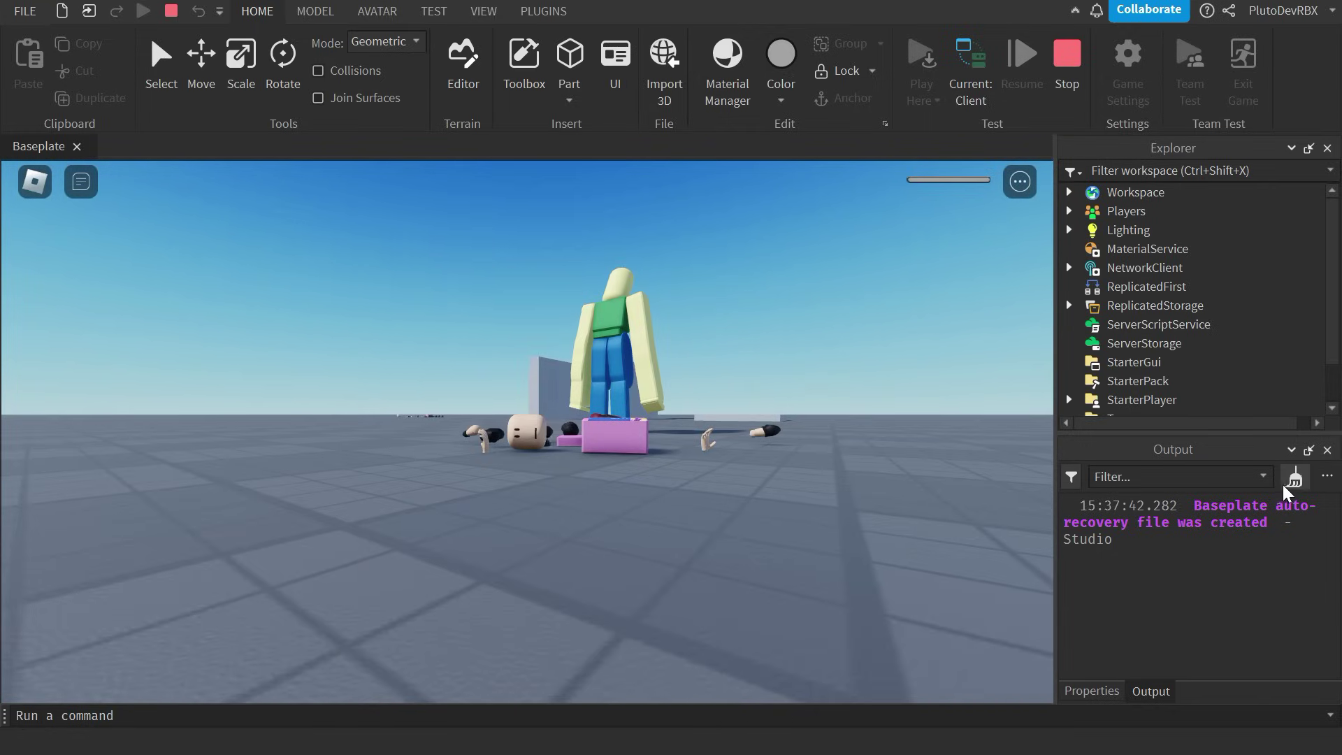
click(1288, 486)
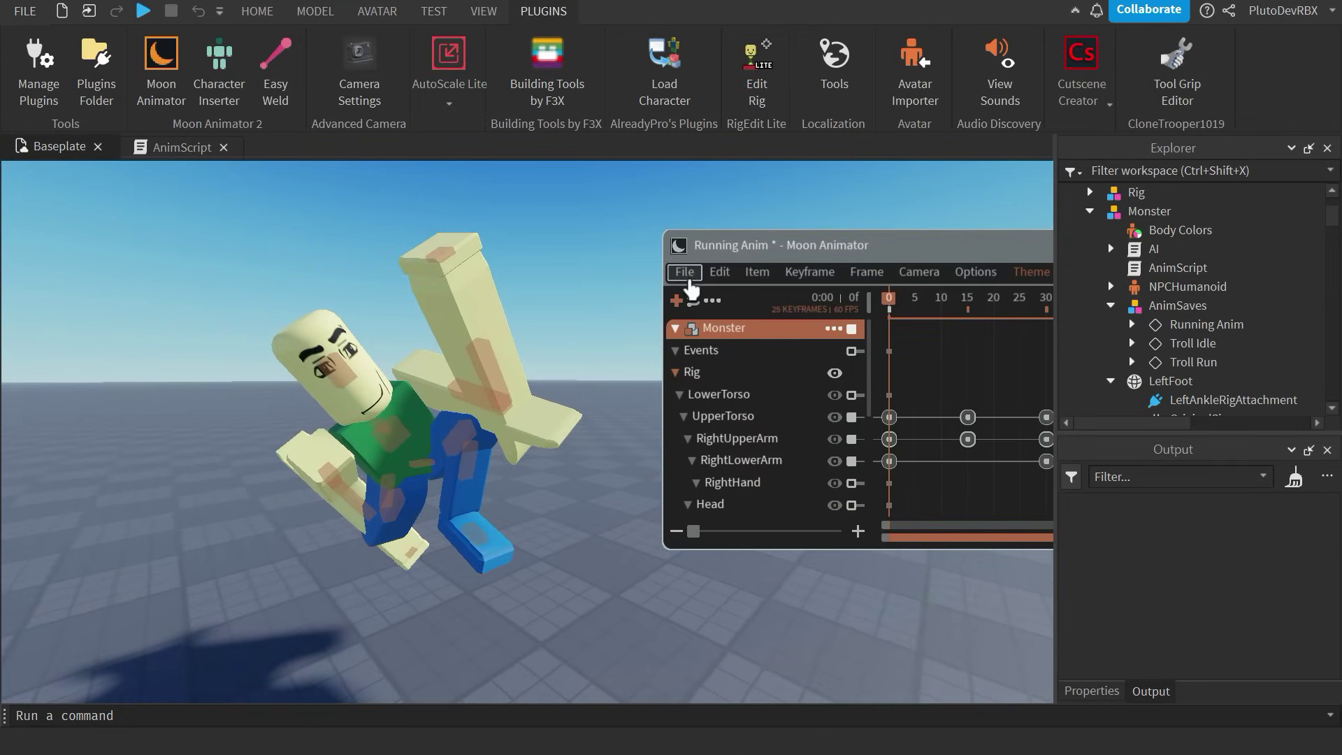
- Save the edited Running Anim, export the rig animation again, and publish it to Roblox
click(684, 272)
click(699, 306)
right_drag(607, 330, 629, 325)
click(688, 274)
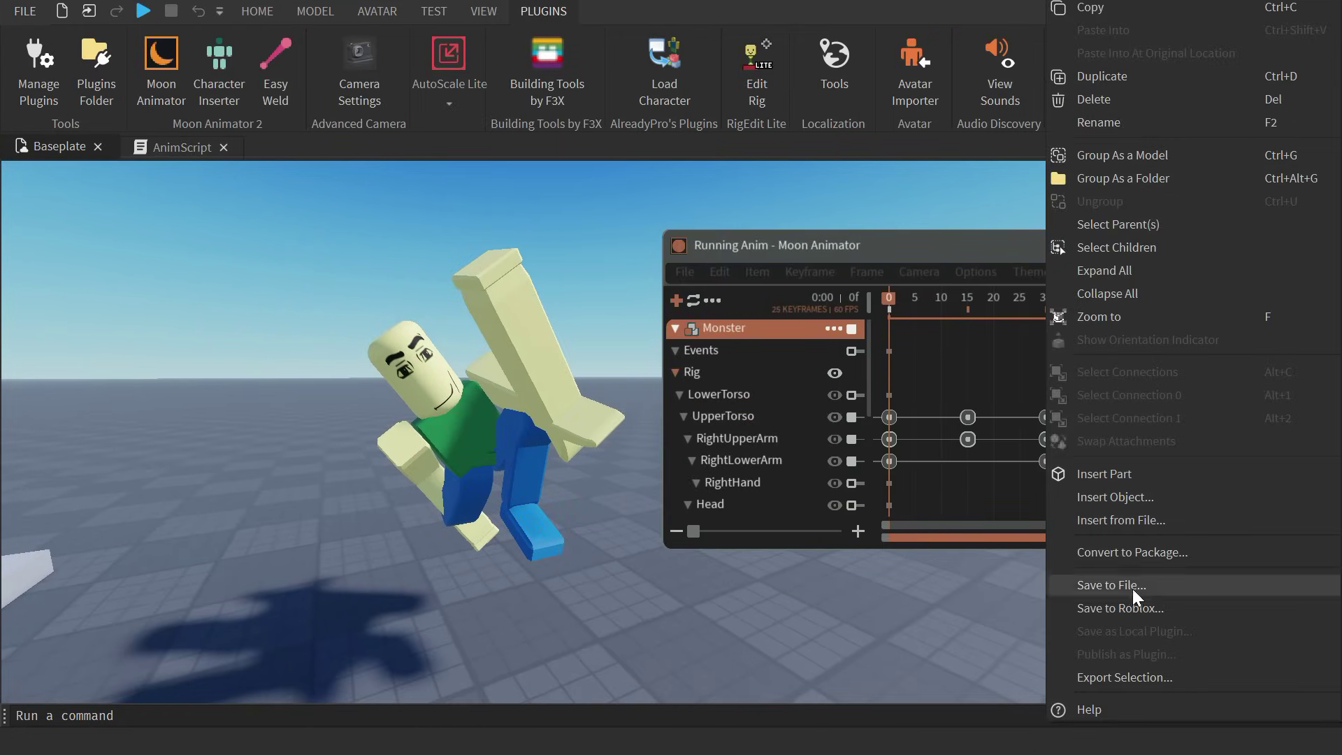
click(1133, 589)
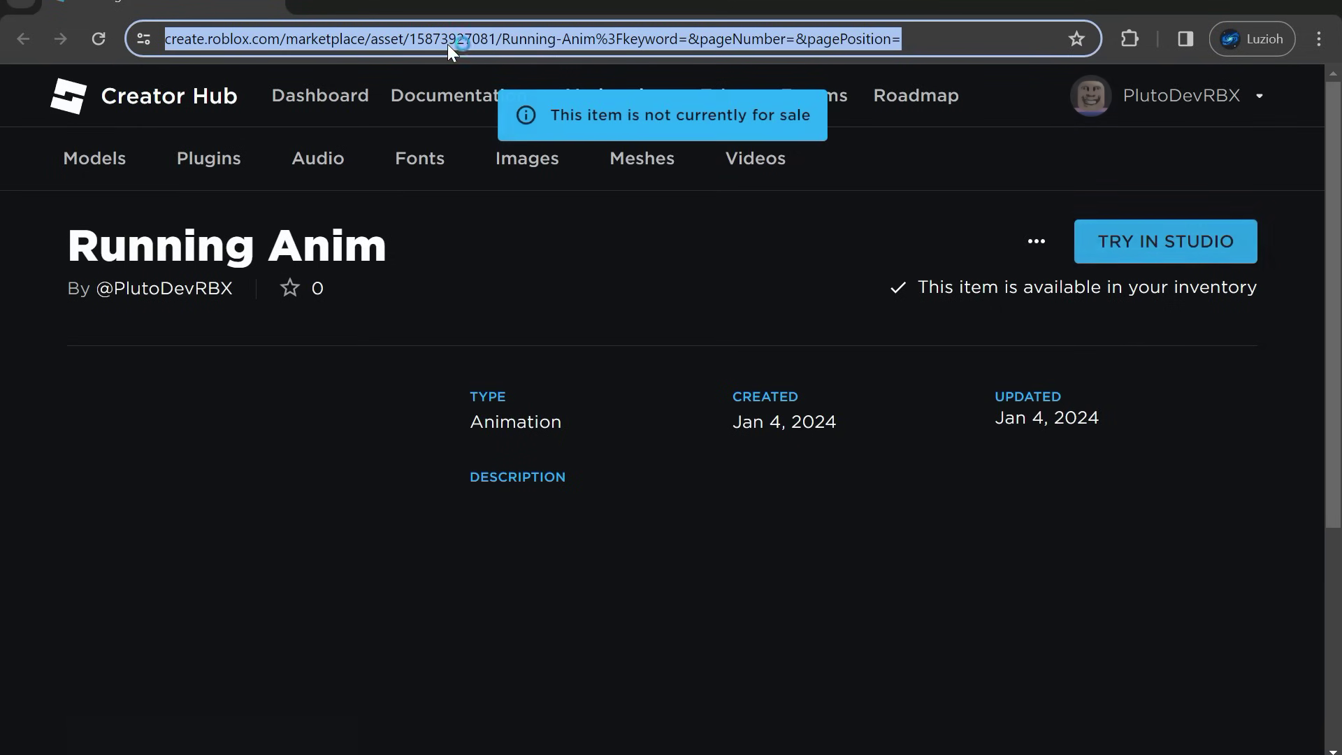
click(497, 39)
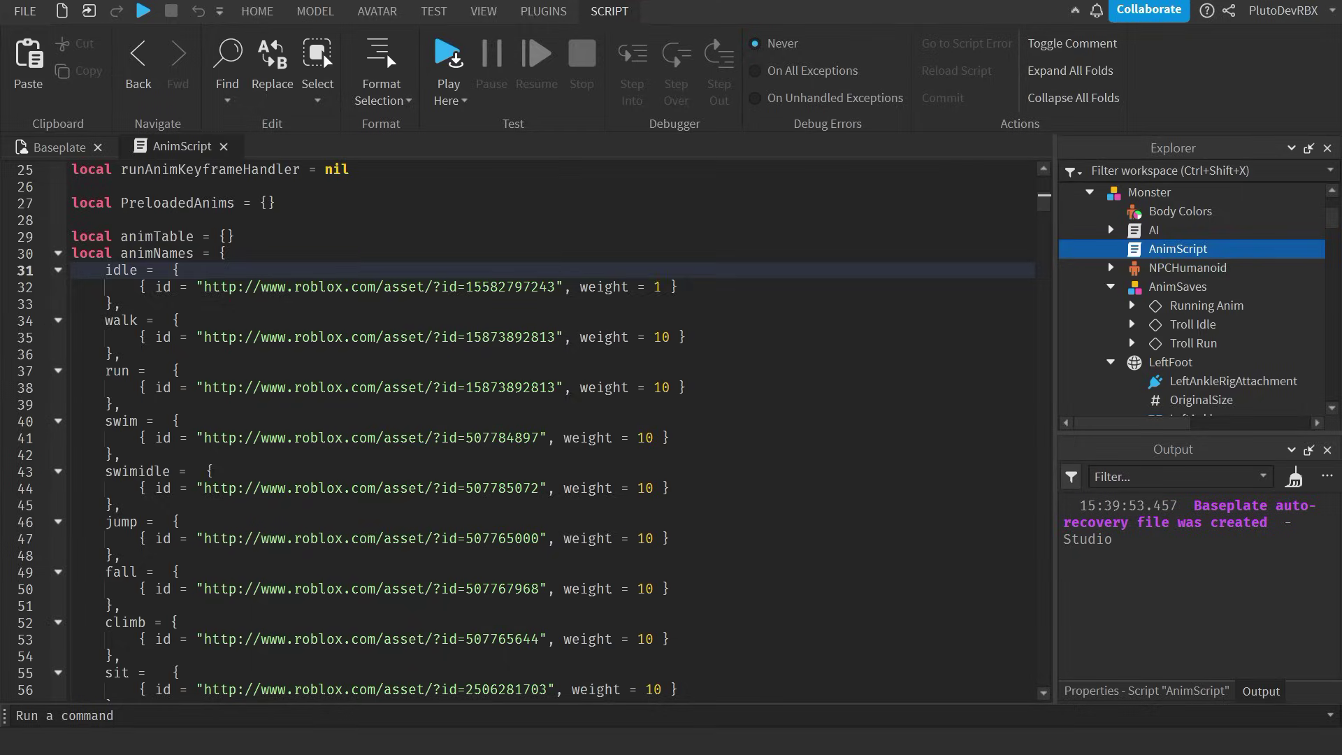
click(499, 338)
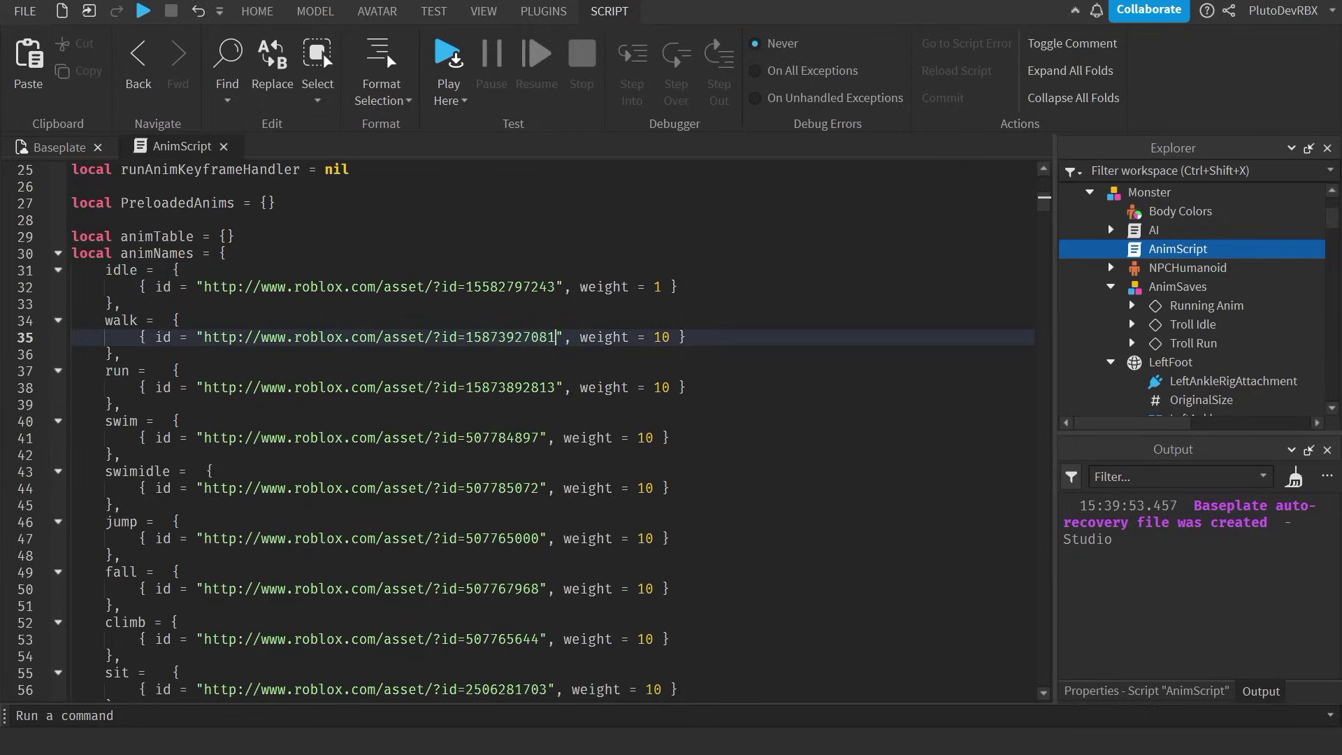
key(Down)
key(Down)
key(Down)
key(Down)
click(227, 147)
- Run a simulation without a player, watch the Monster's new running animation as it nears the Rig, and stop it
click(864, 540)
right_drag(864, 540, 704, 537)
key(s)
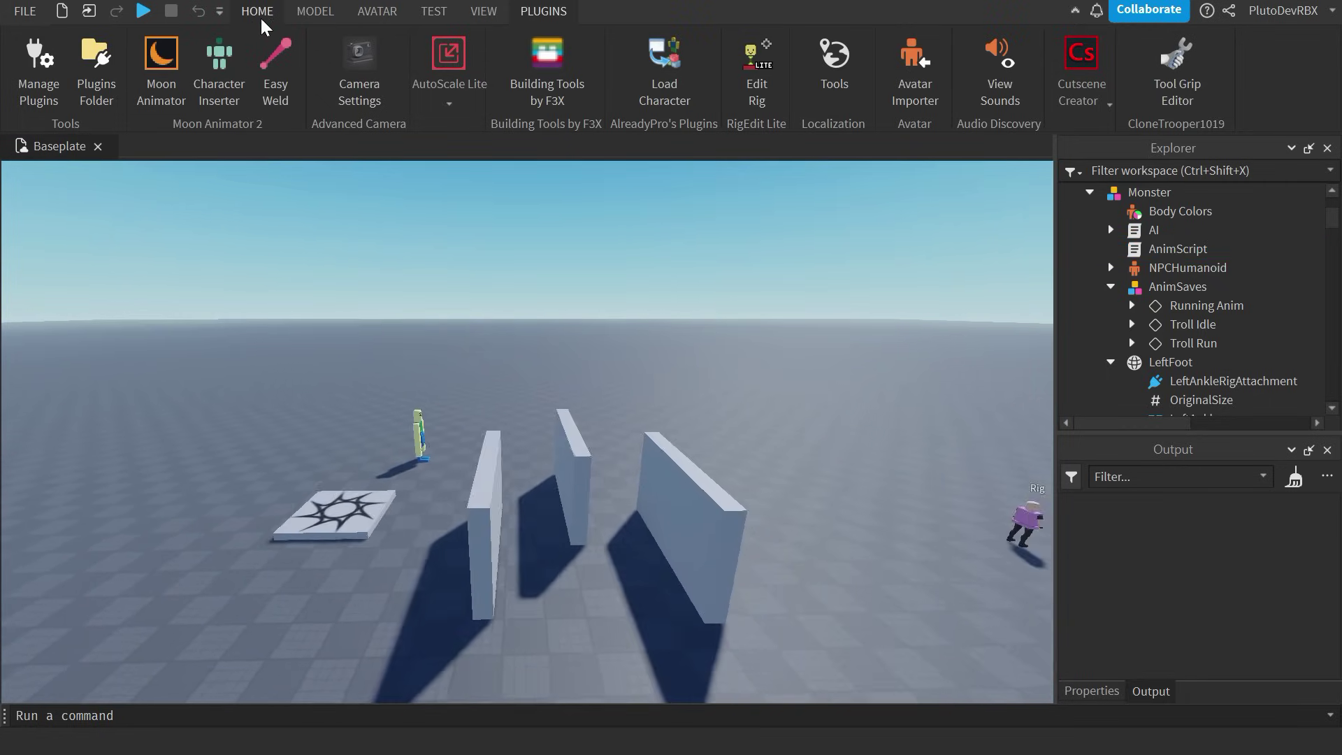
click(259, 12)
right_drag(762, 605, 874, 615)
scroll(1005, 192, down, 3)
click(937, 101)
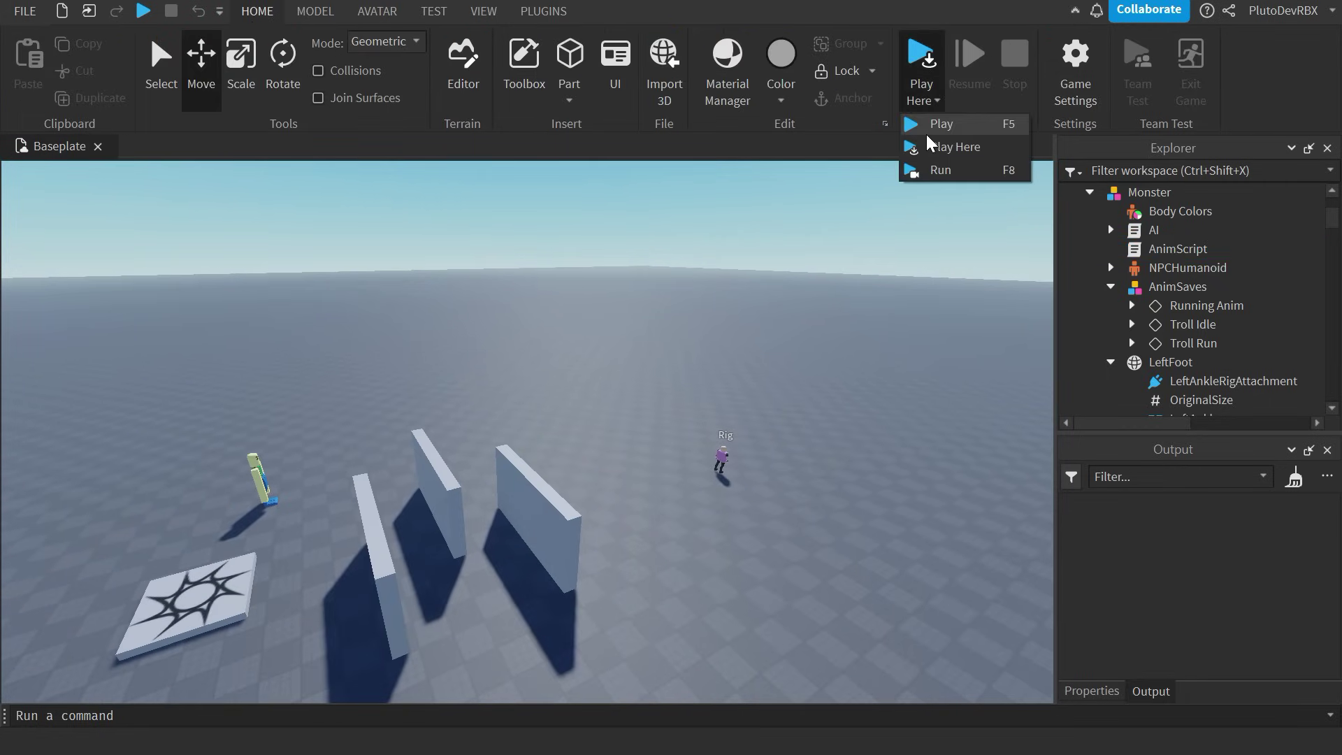
click(936, 168)
scroll(669, 465, up, 10)
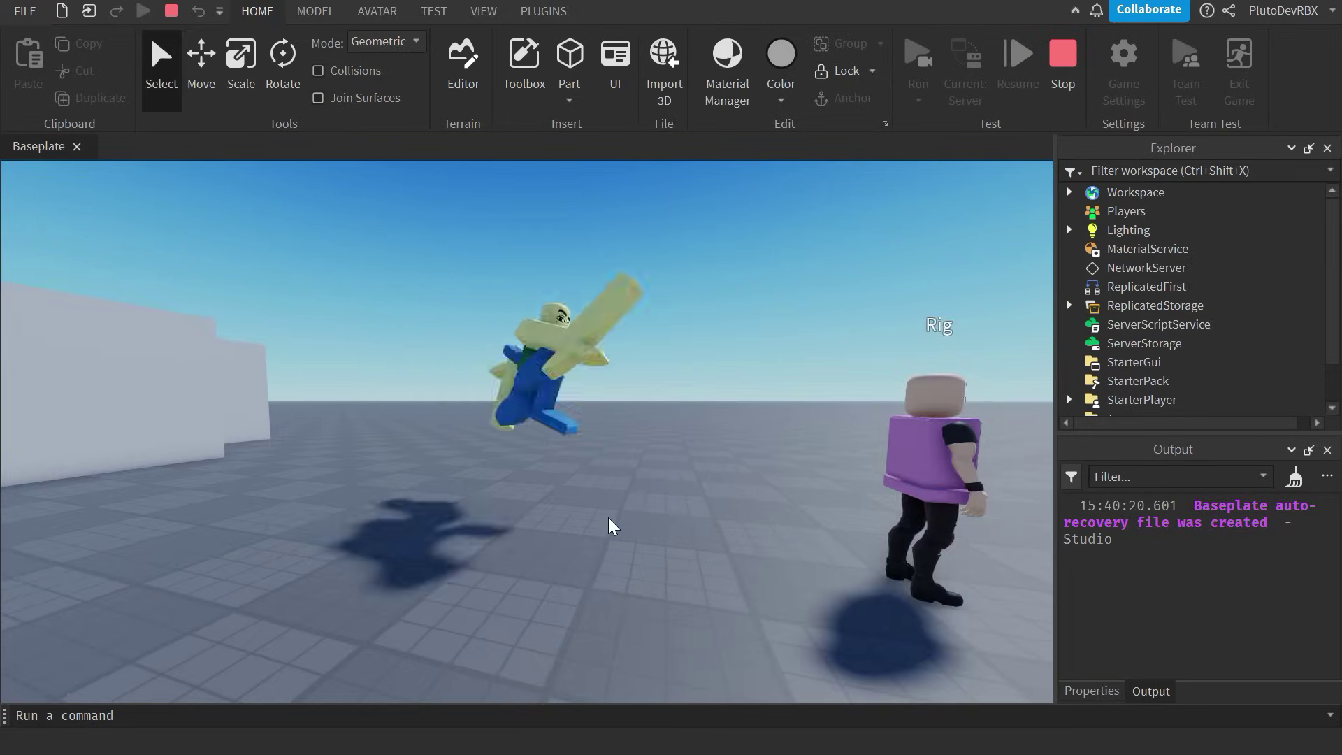
click(1062, 66)
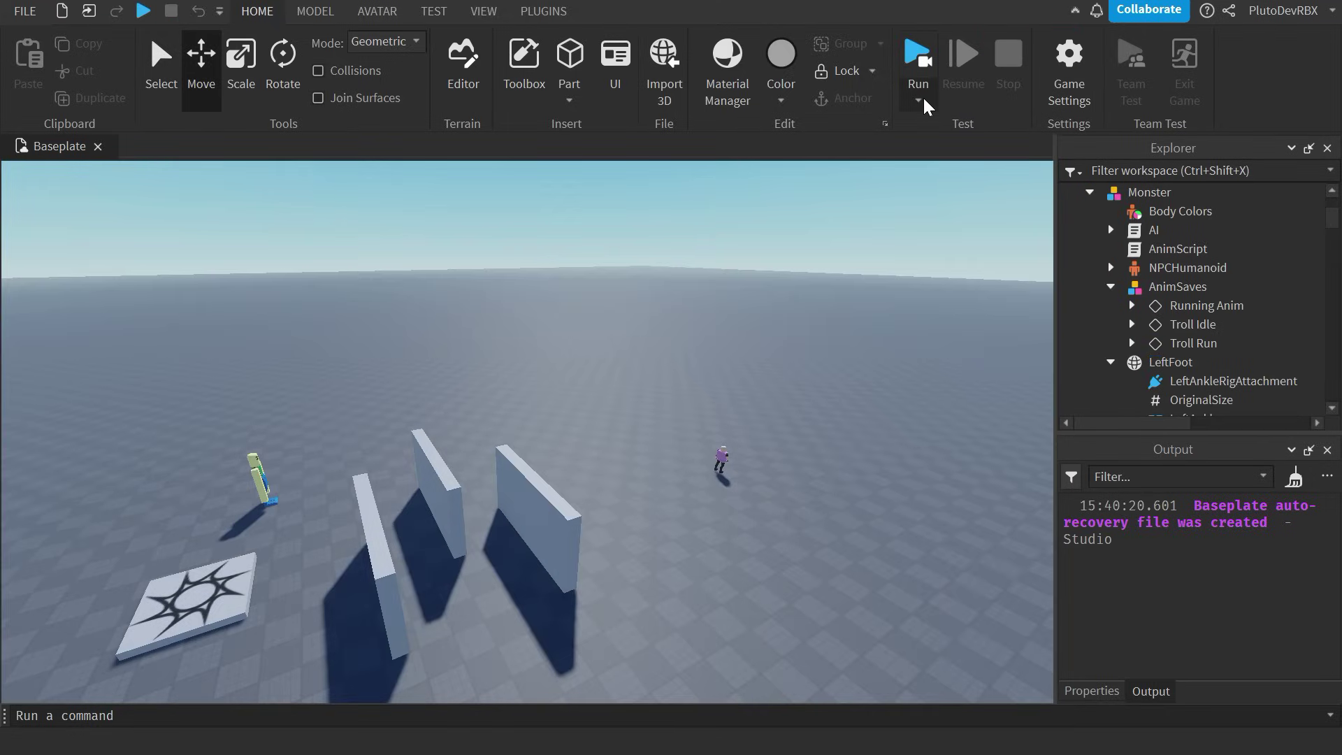
- Playtest with a player character spawned at the current camera location
click(919, 101)
click(930, 145)
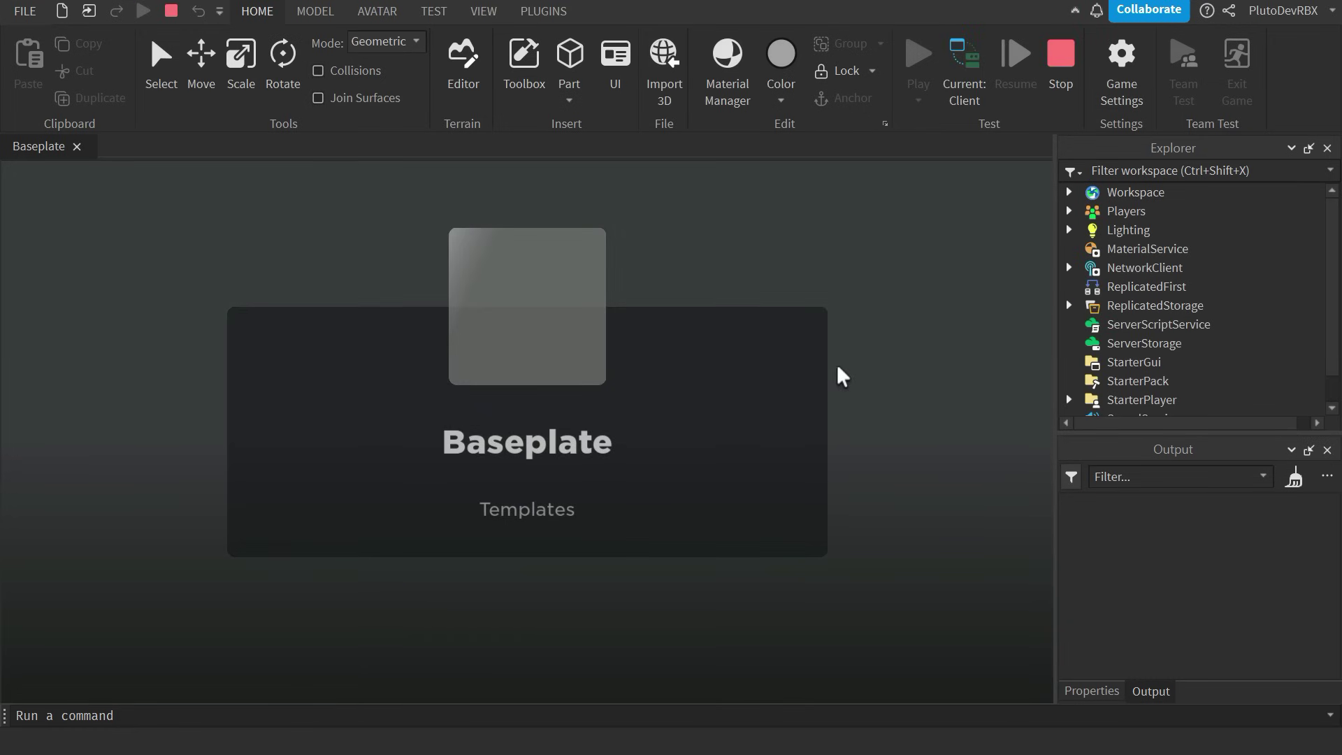
scroll(607, 425, up, 5)
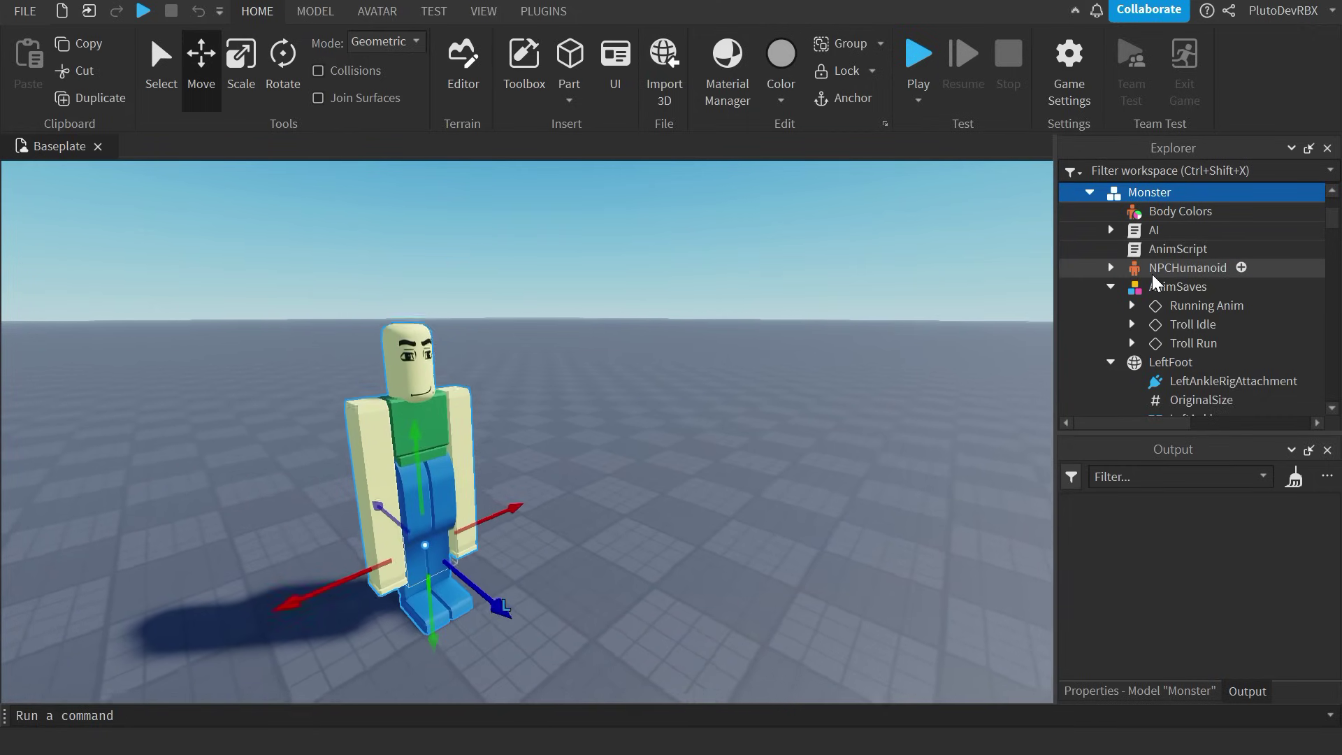
- Select the Monster's NPCHumanoid and show its properties
click(1189, 268)
click(1170, 691)
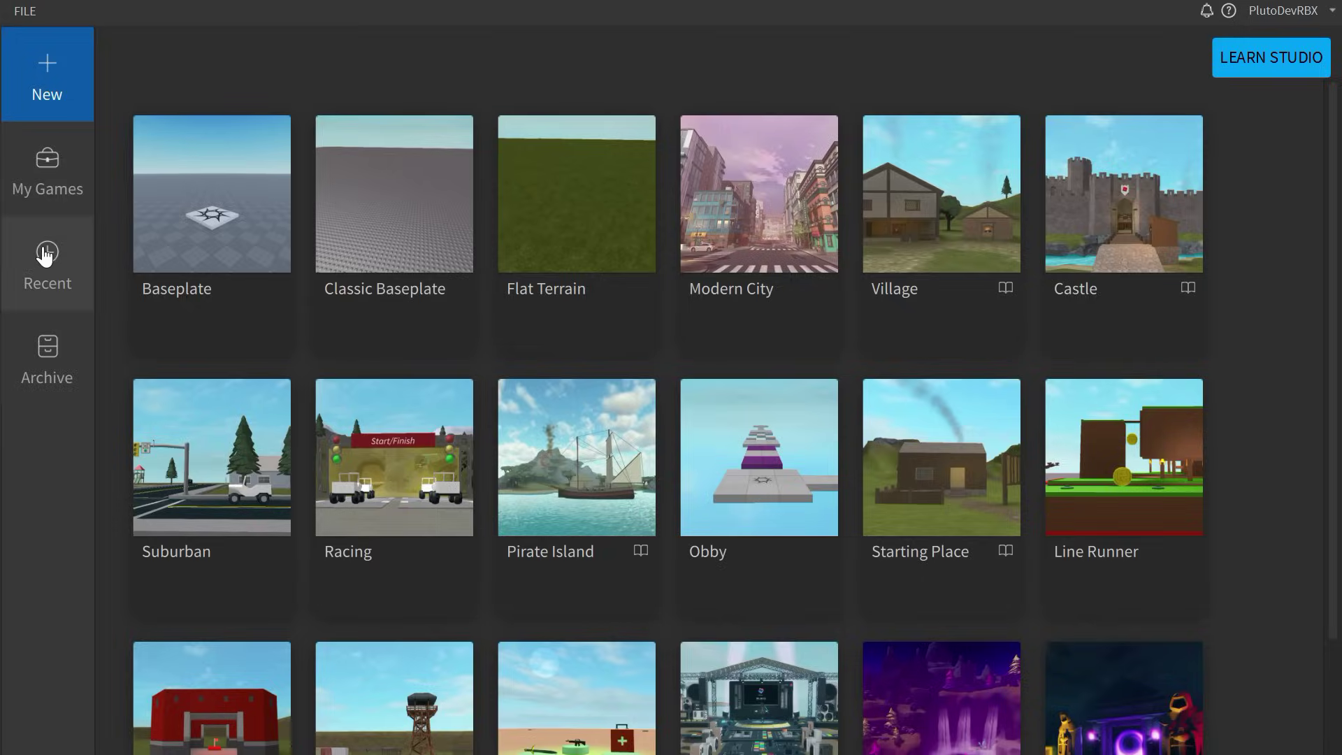
- Open the Weirdest Roblox Game place from the recent games
click(45, 256)
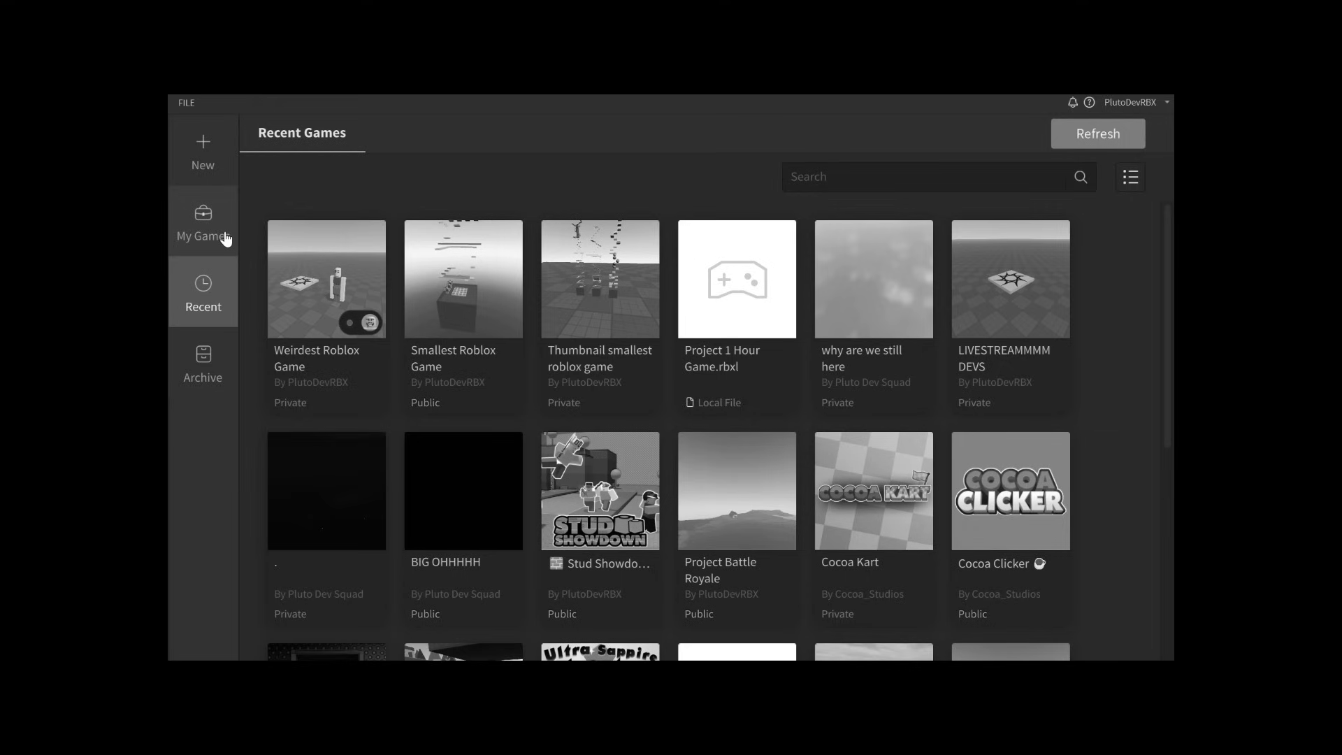
click(226, 238)
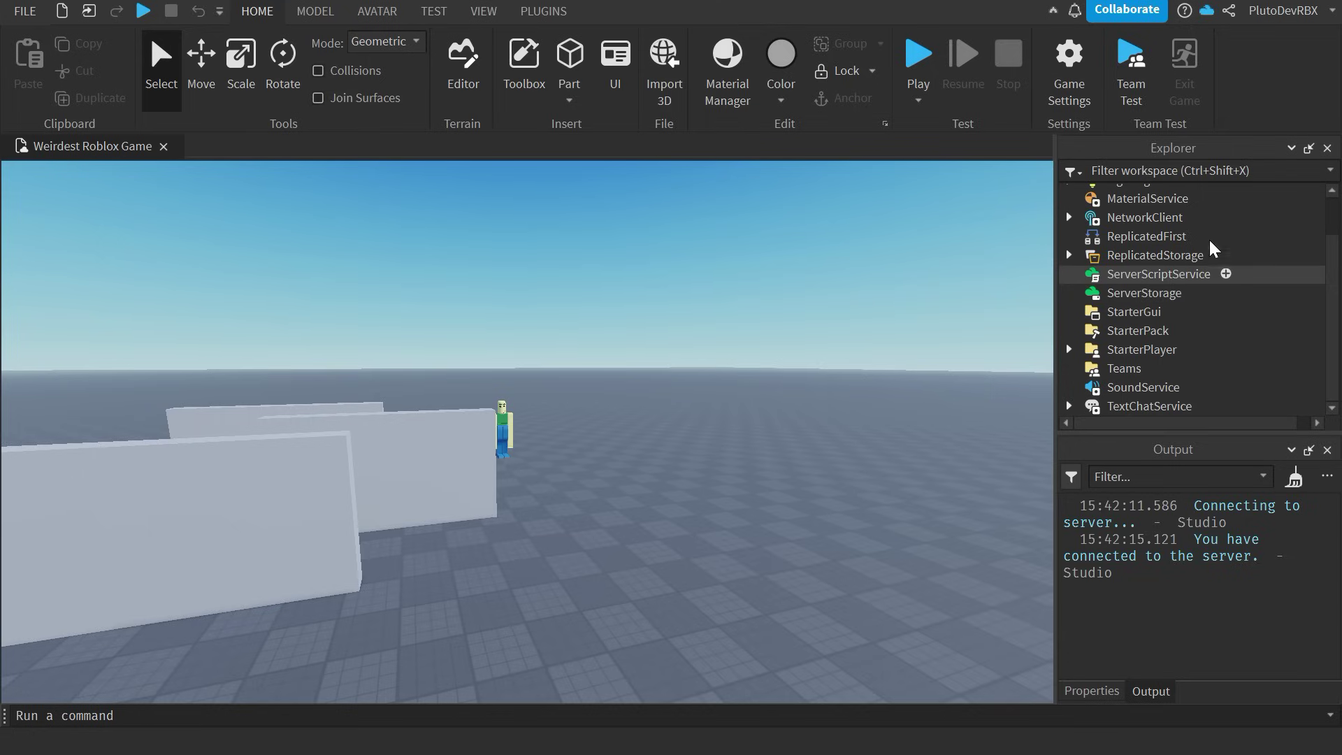
- Add a RemoteEvent to ReplicatedStorage and name it Jumpscare
click(1210, 254)
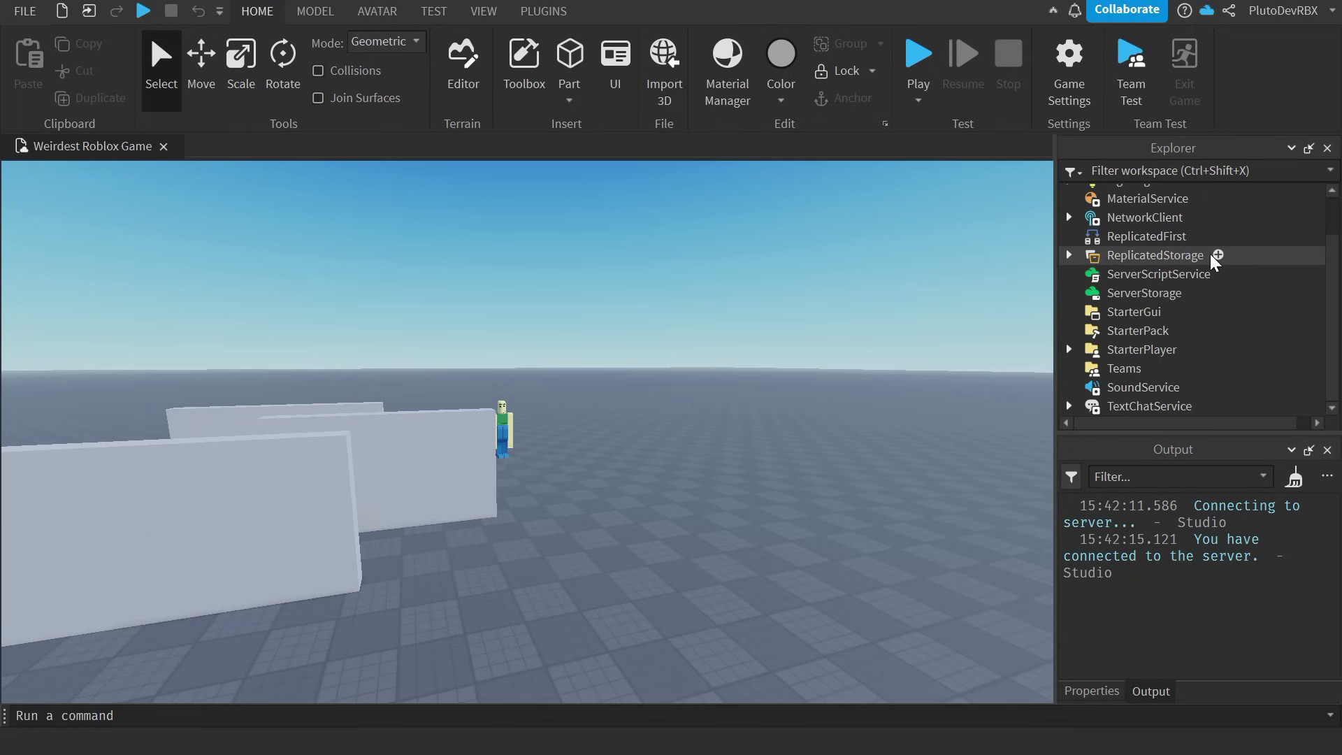
click(1220, 255)
text(remote)
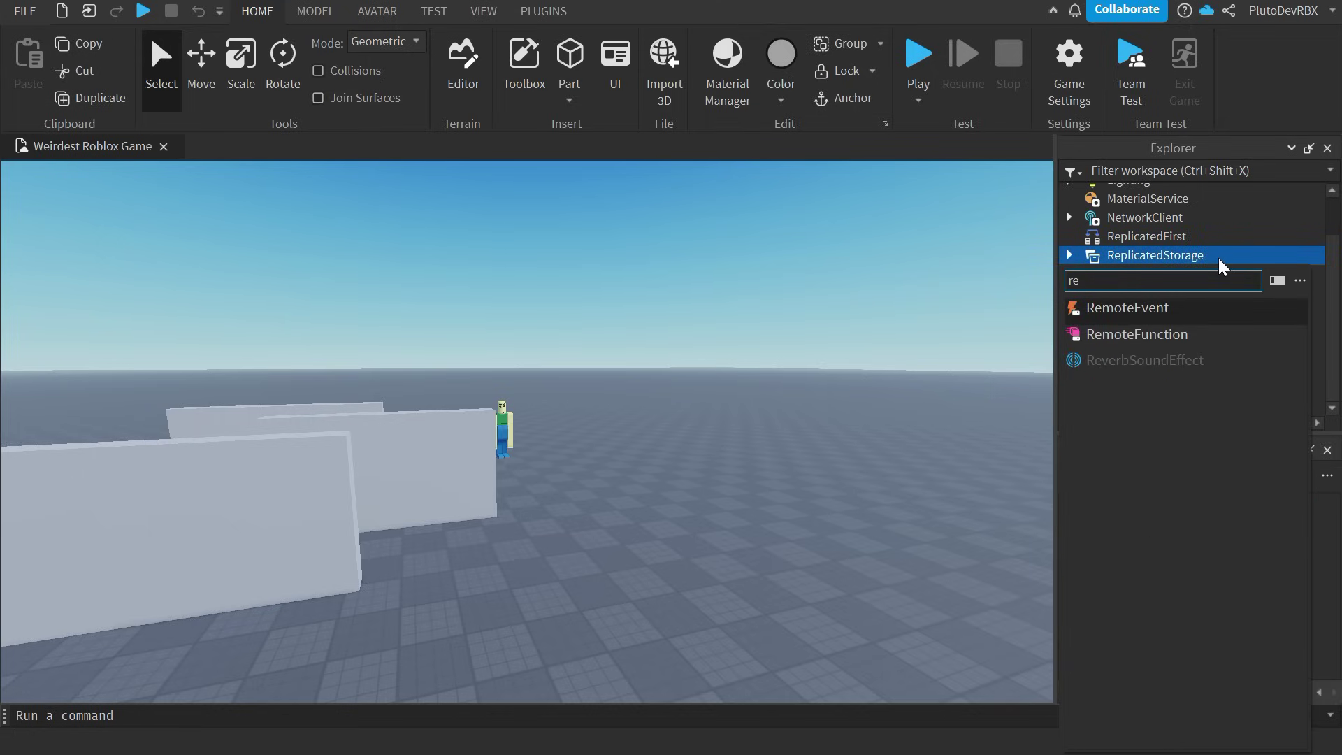
click(1128, 309)
text(Jumps)
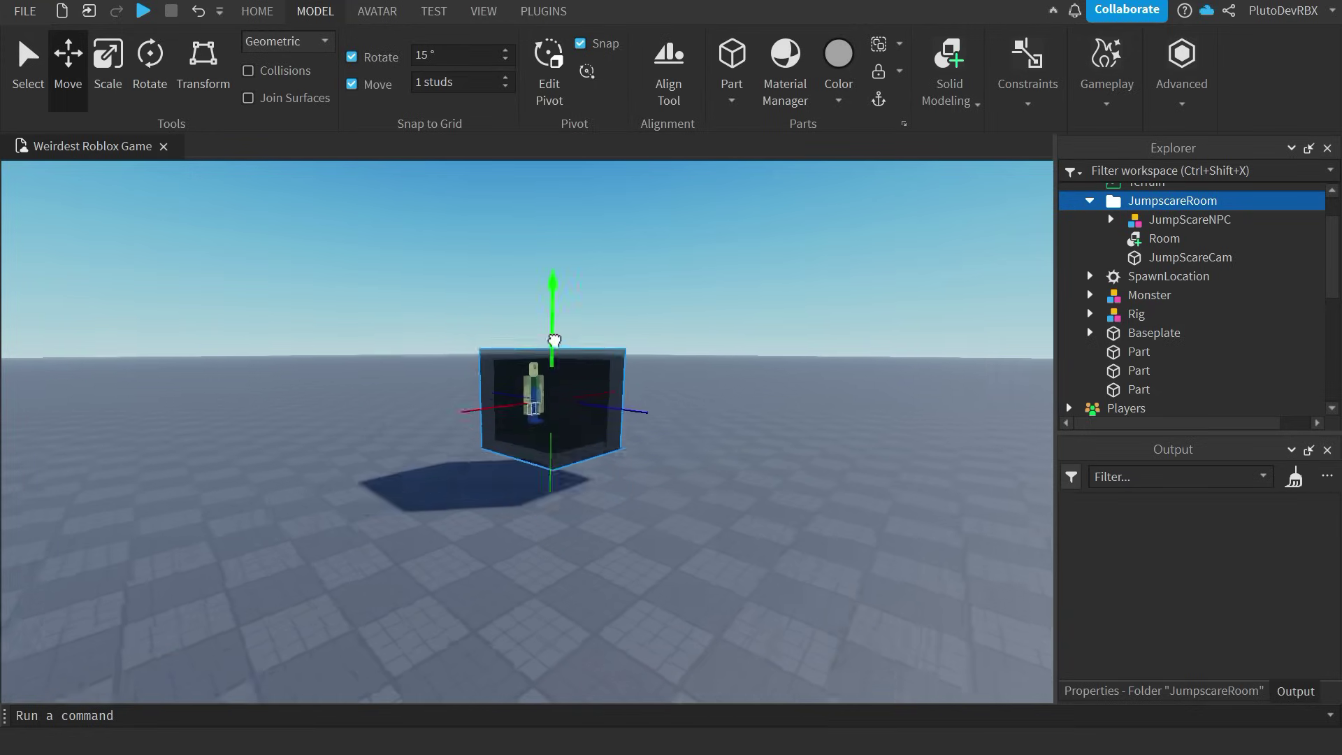
- Raise the JumpscareRoom folder's contents high above the baseplate
drag(554, 341, 584, 275)
key(w)
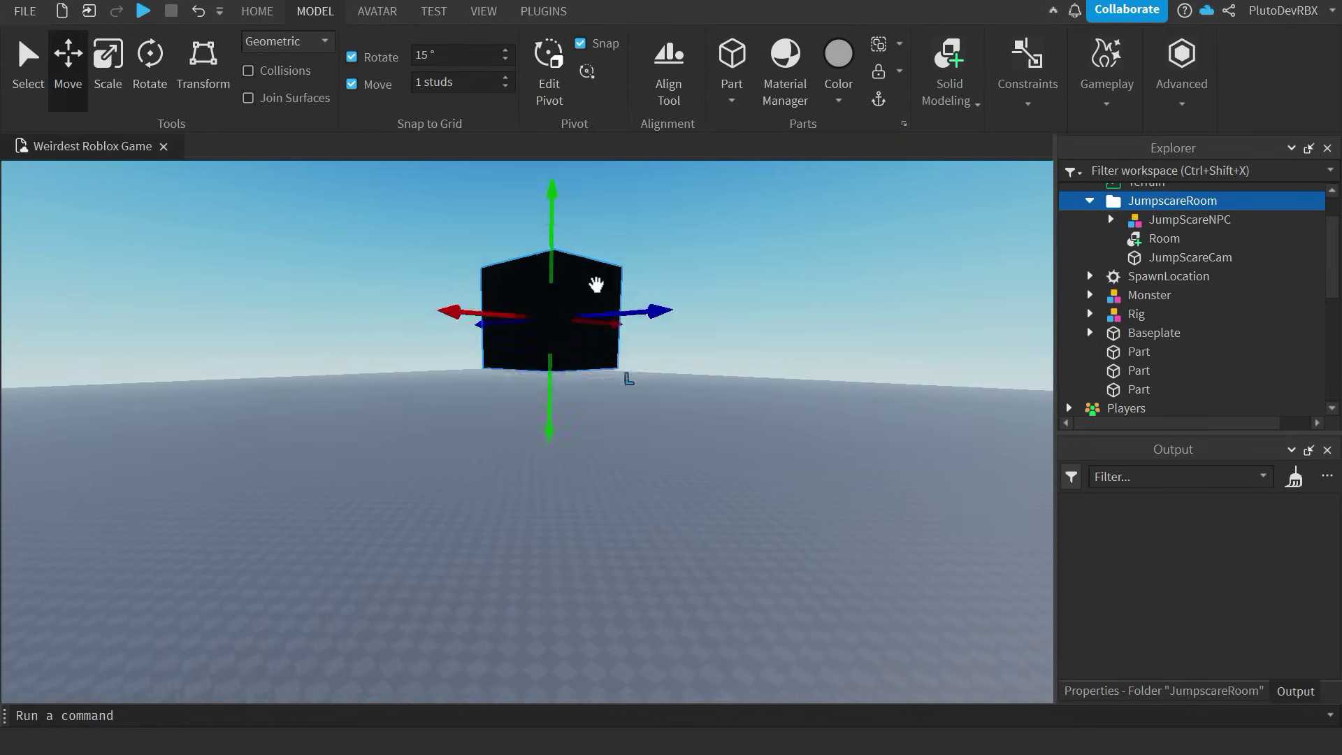
right_drag(594, 279, 833, 479)
key(e)
right_drag(697, 517, 695, 515)
key(d)
key(s)
key(w)
key(w)
key(s)
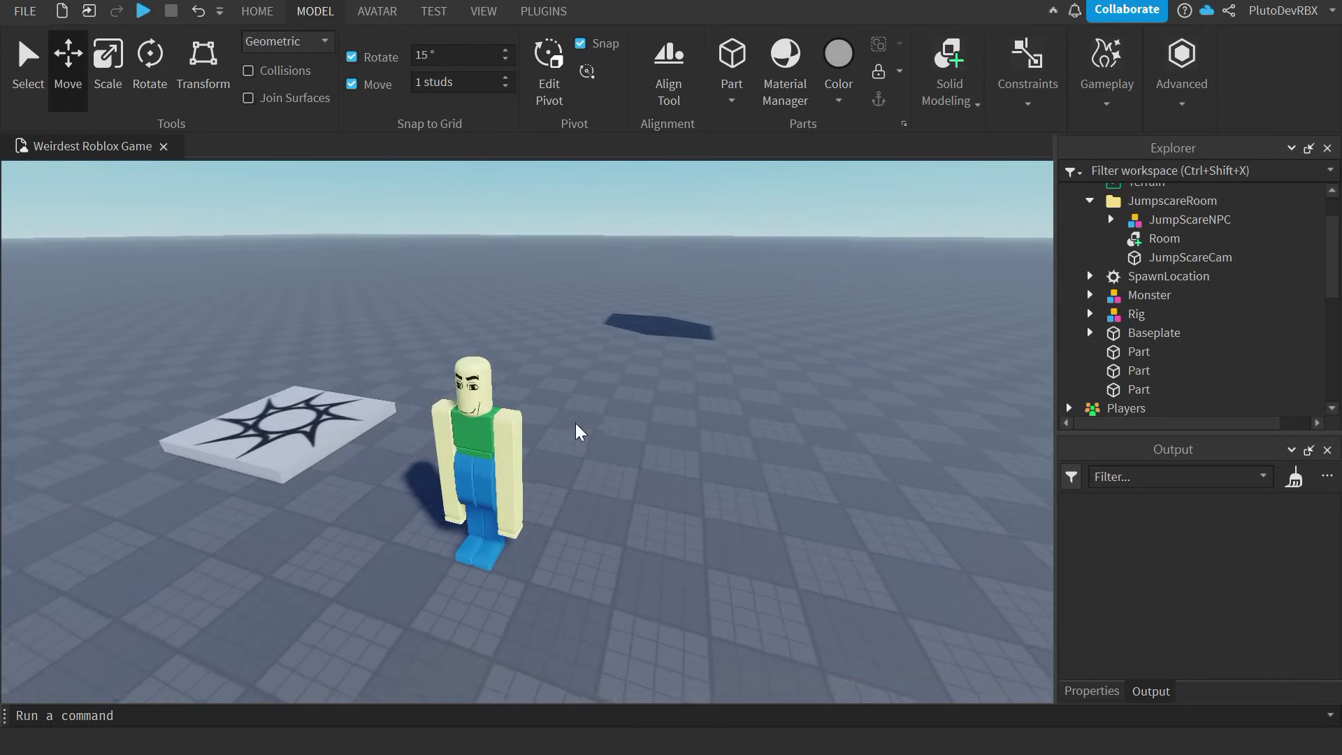
- Select the Monster beside the spawn location and expand its contents in the Explorer
right_drag(581, 432, 576, 420)
key(w)
key(e)
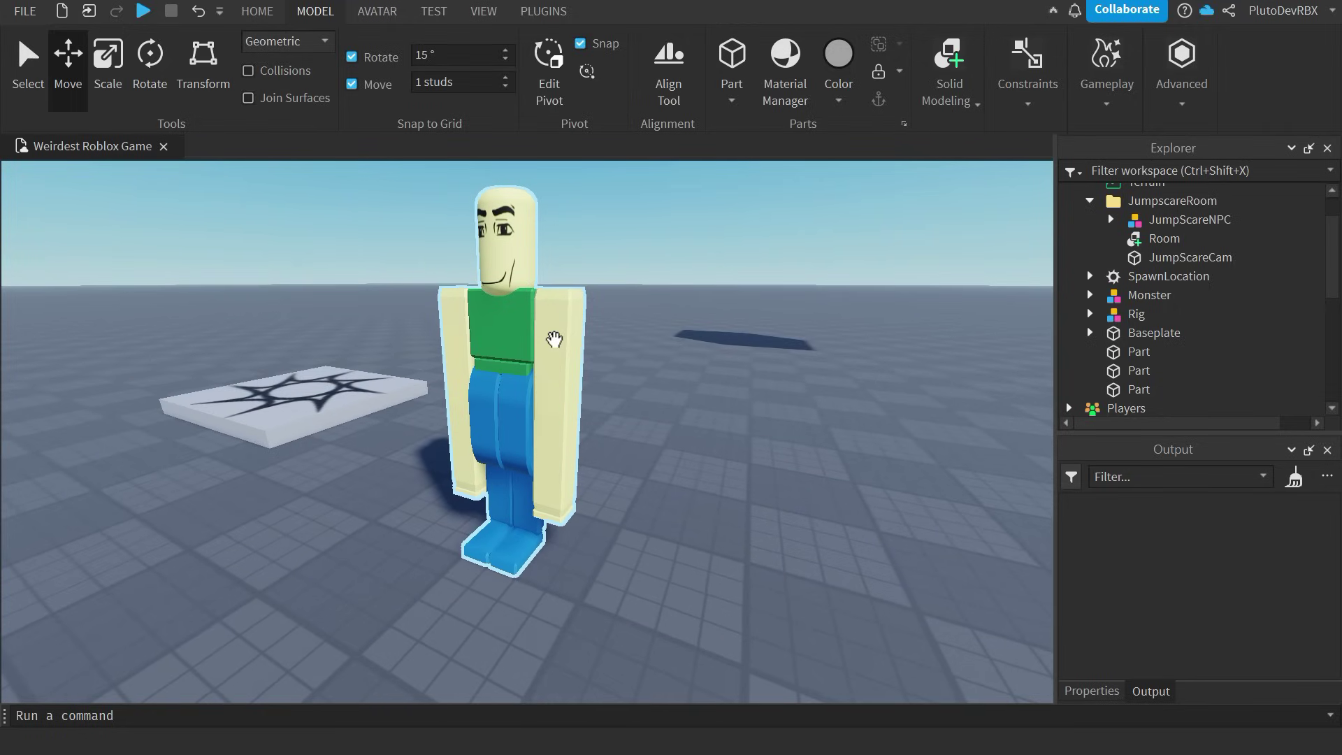
click(555, 339)
right_drag(669, 393, 669, 392)
key(w)
click(1091, 295)
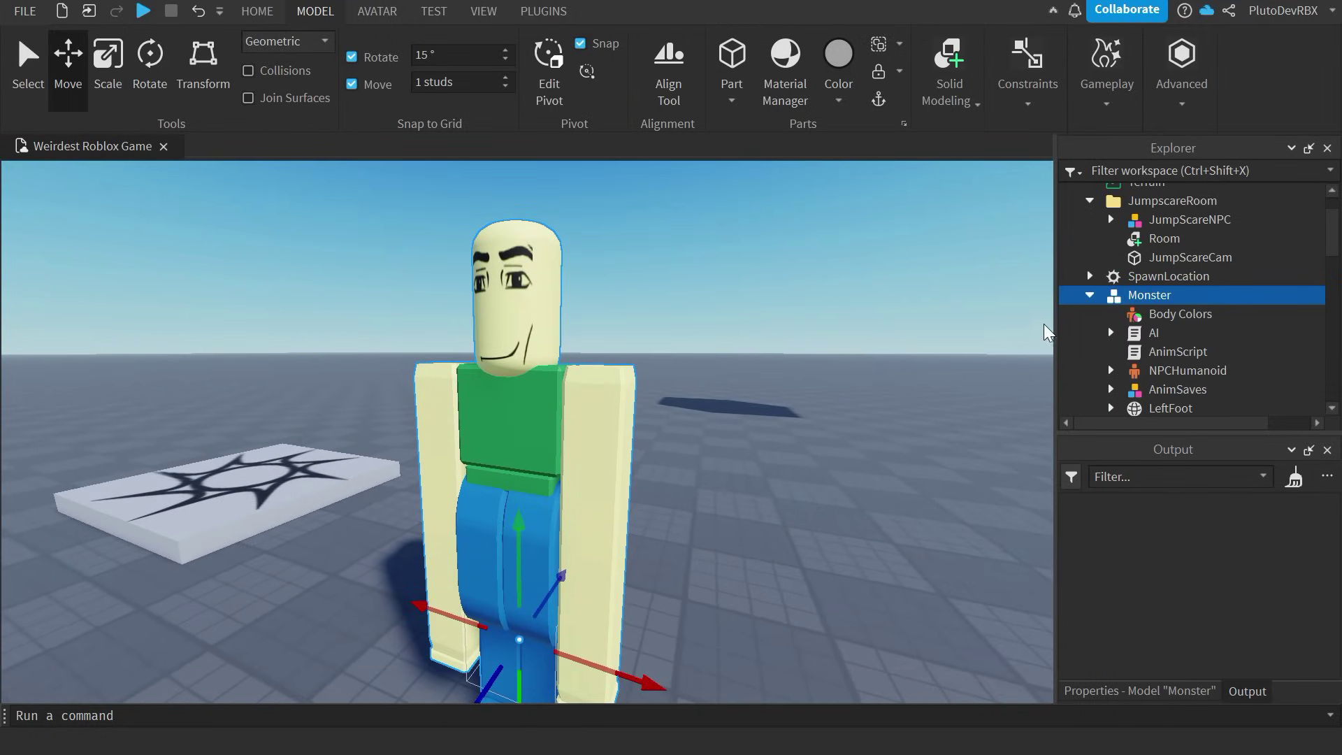
right_drag(940, 351, 940, 351)
key(a)
key(d)
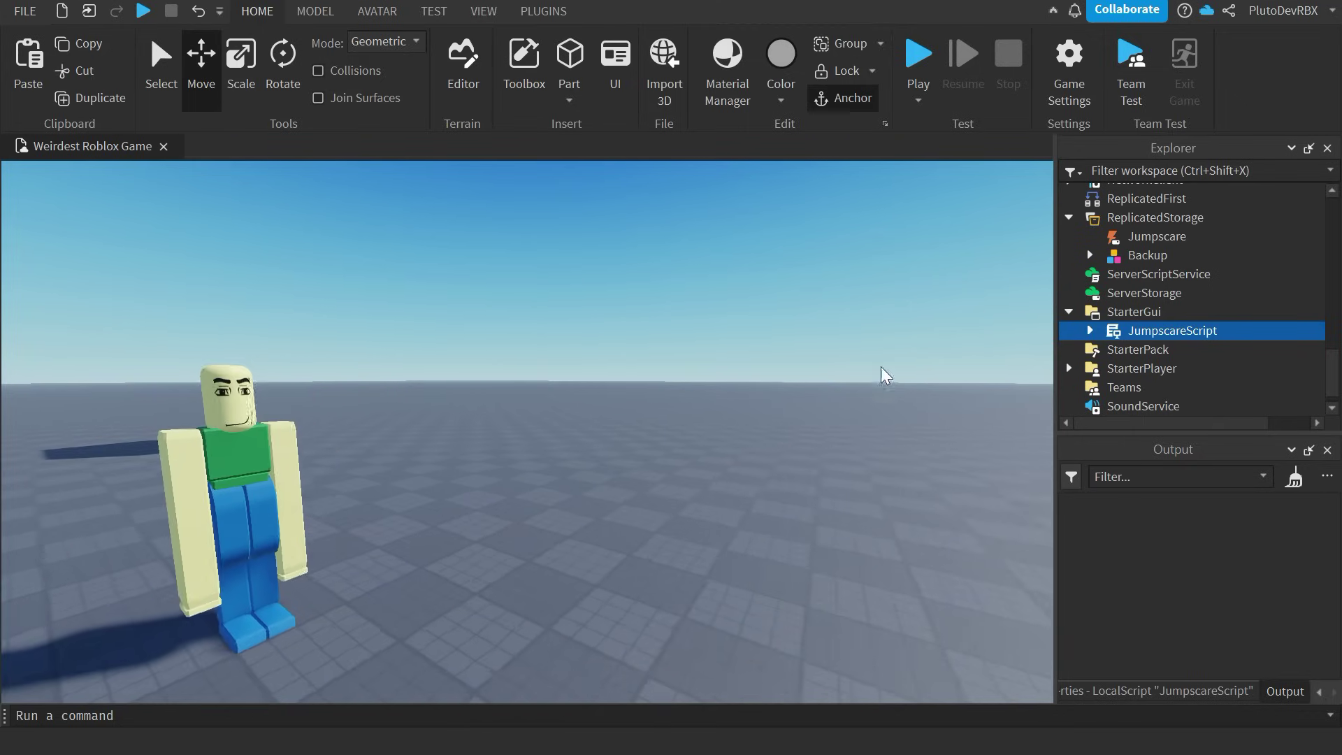
- Locate the JumpscareScript LocalScript inside StarterGui and select it
click(1134, 312)
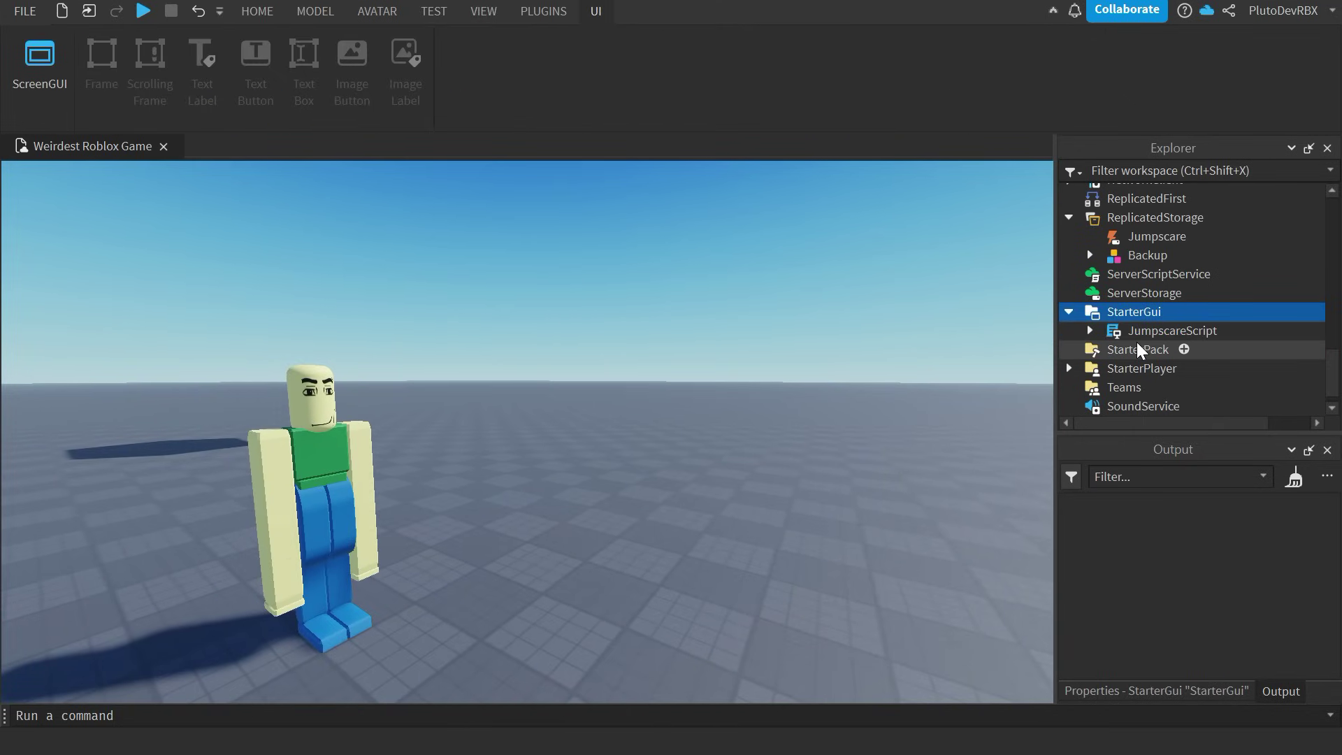
click(1160, 331)
key(d)
right_drag(798, 405, 798, 406)
key(w)
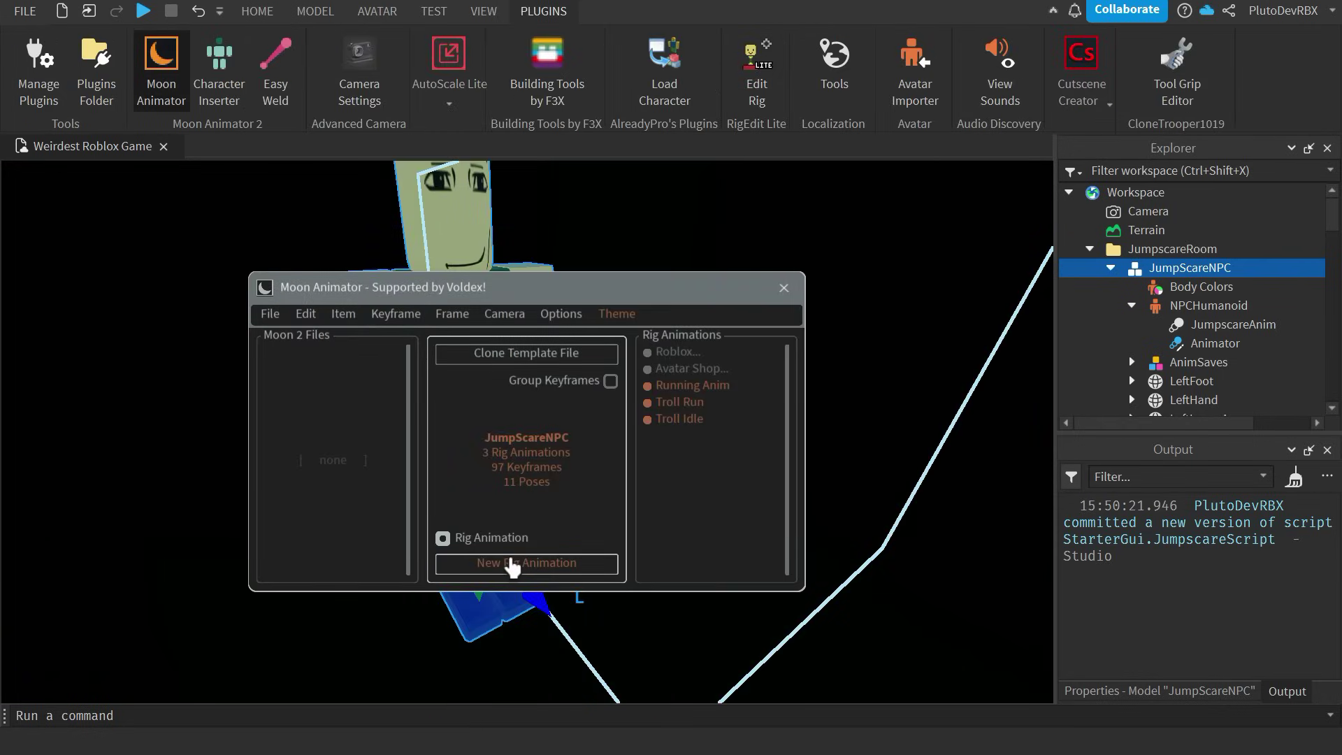
- Create a new rig animation for JumpScareNPC in Moon Animator and preview the keyframed jumpscare motion
click(512, 563)
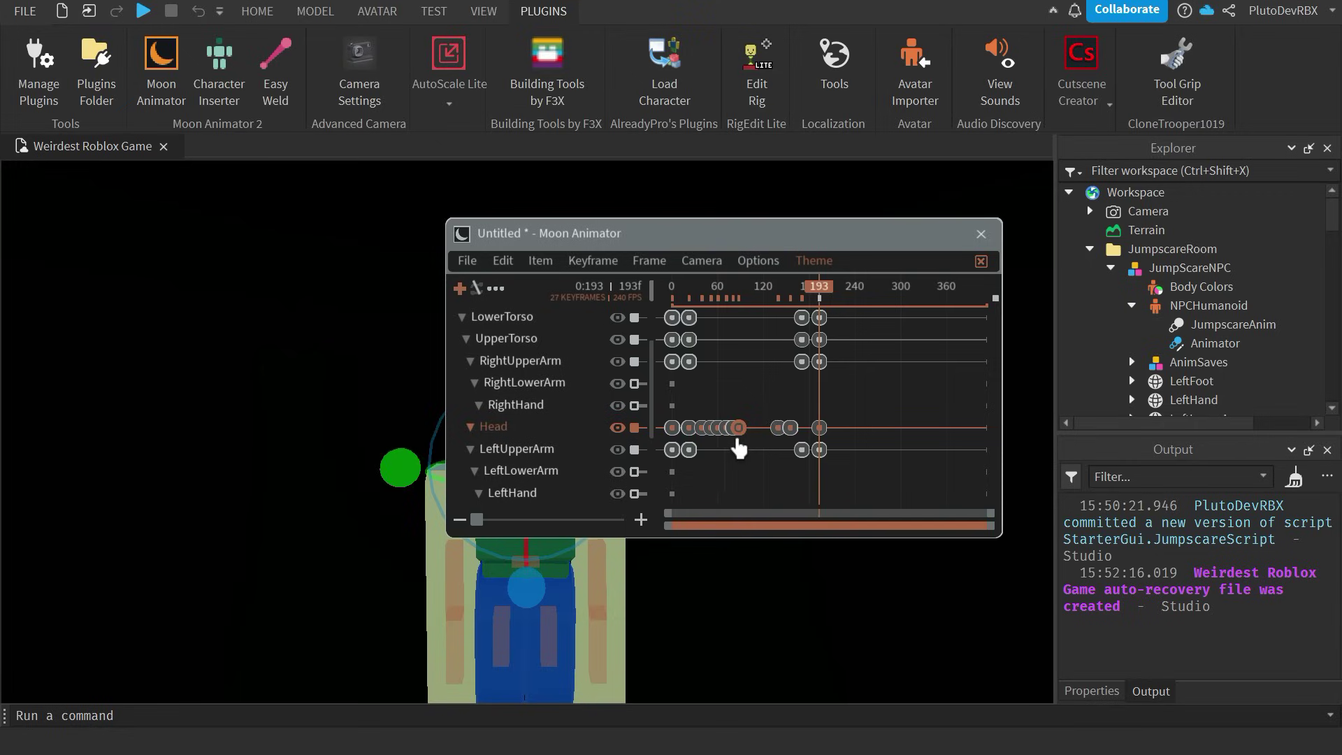
scroll(769, 419, up, 2)
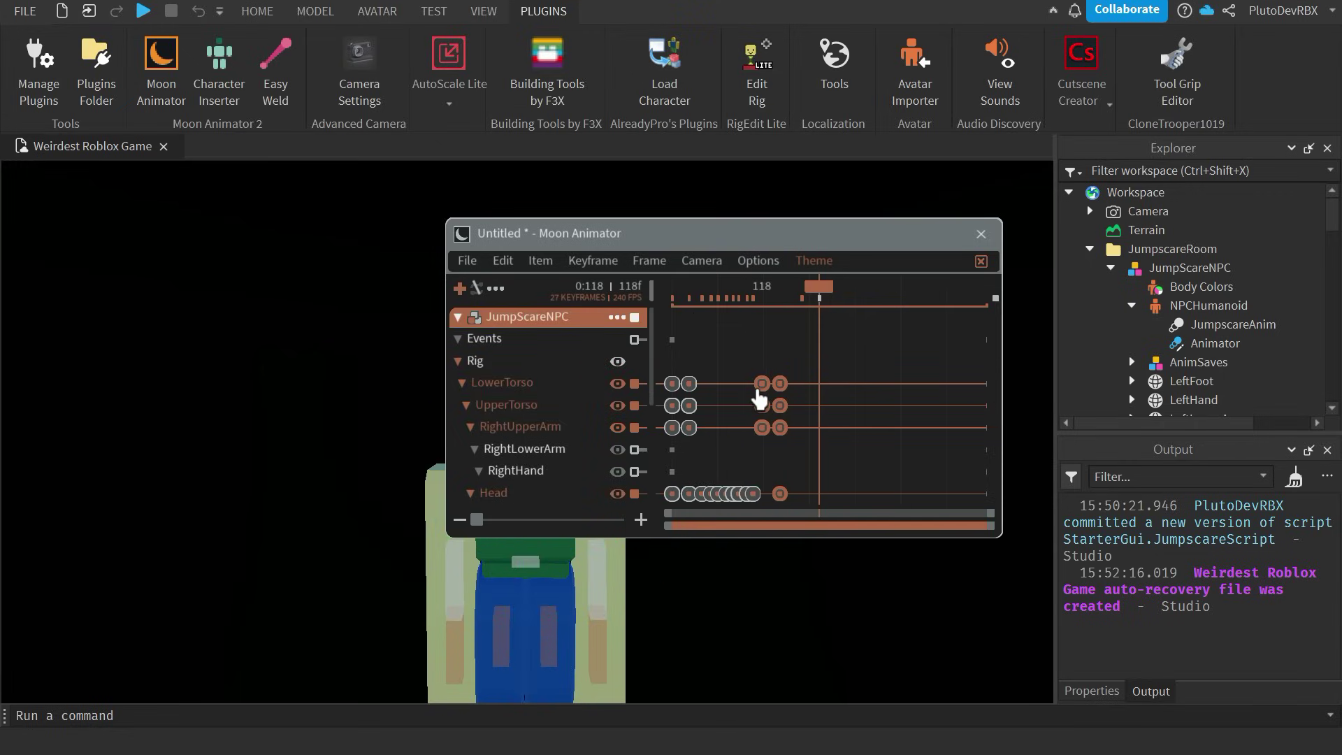
drag(478, 238, 1041, 286)
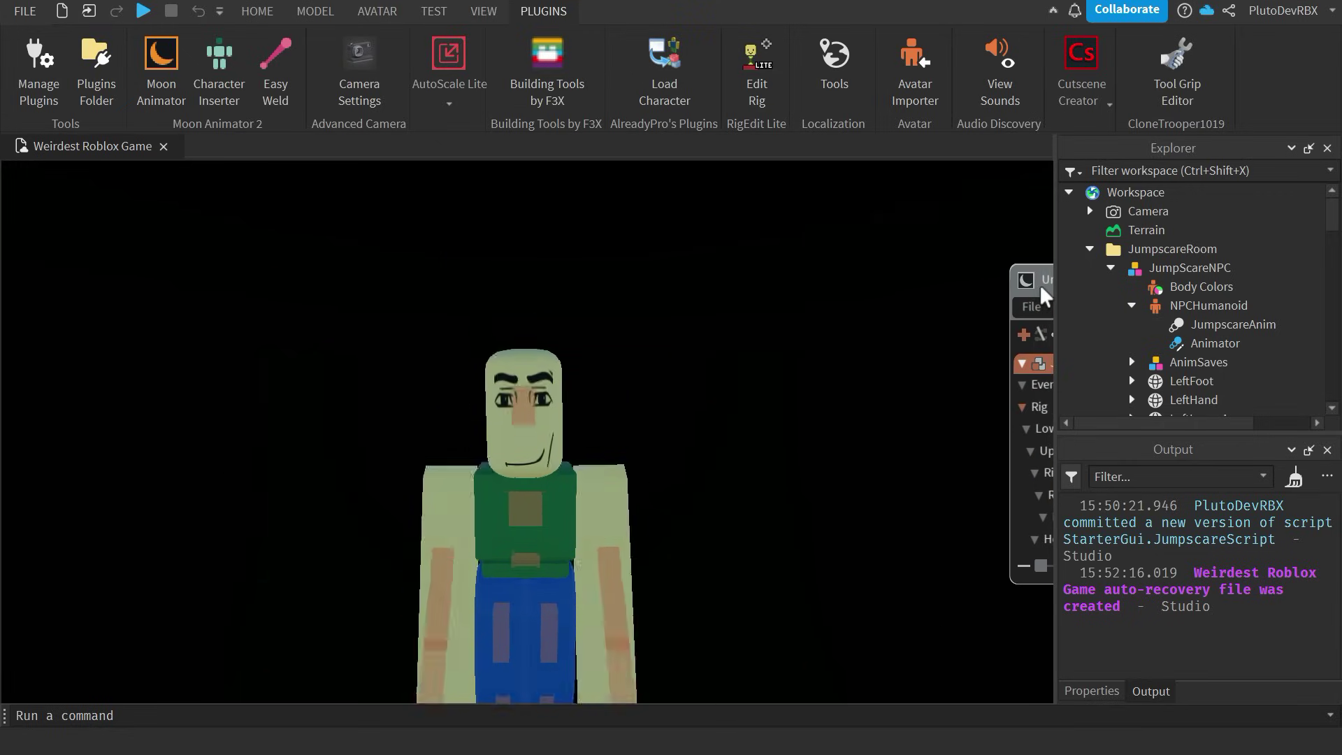
key(space)
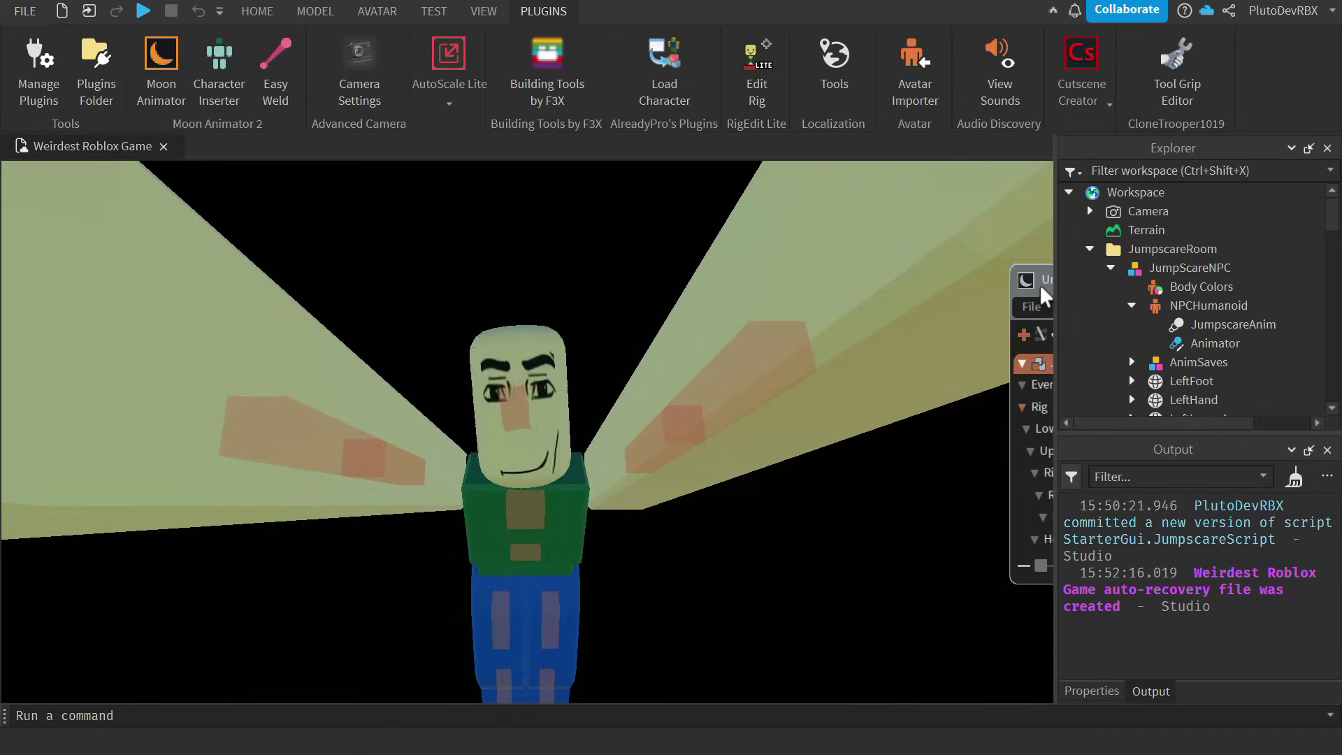
- Save the Moon Animator animation under the name Jumpscare
text(J)
text(umpscare)
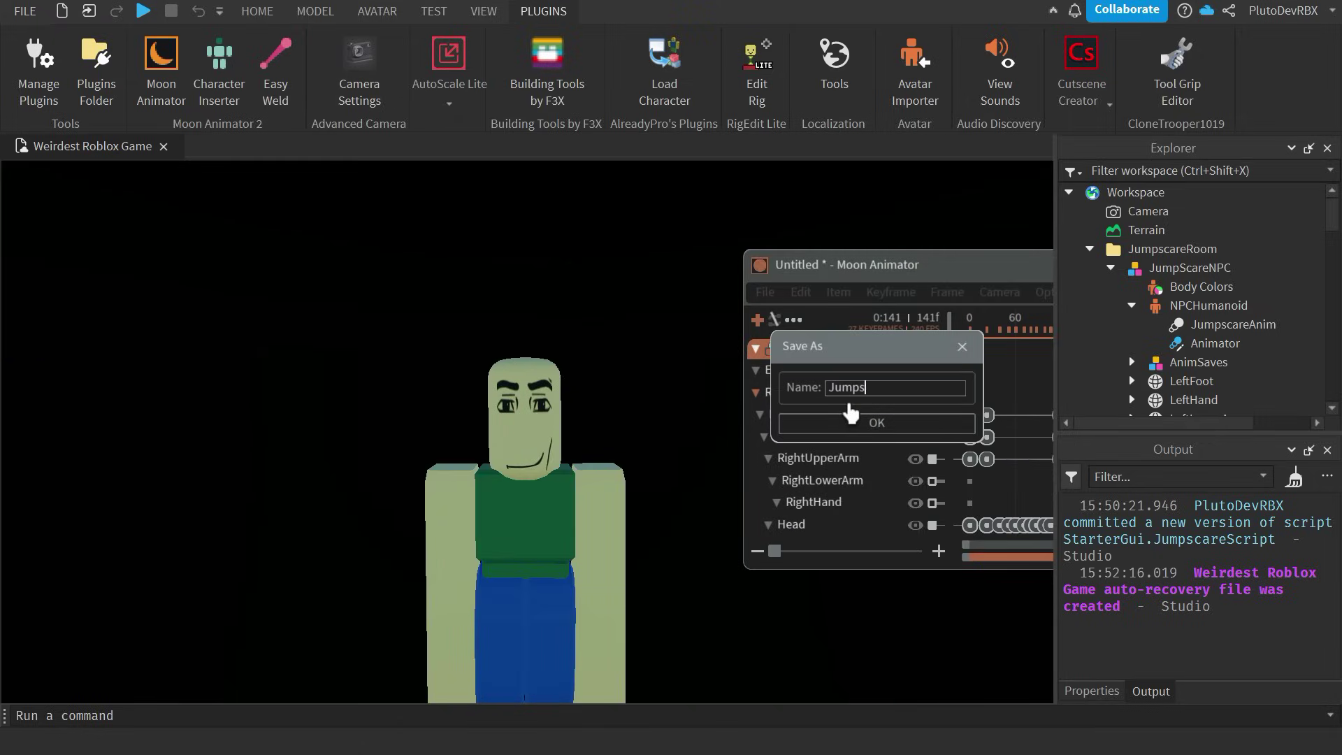
click(854, 421)
- Select the exported Jumpscare animation in JumpScareNPC's AnimSaves and save it to Roblox
click(1132, 362)
click(1201, 381)
scroll(1200, 308, down, 3)
right_click(1204, 221)
click(1135, 607)
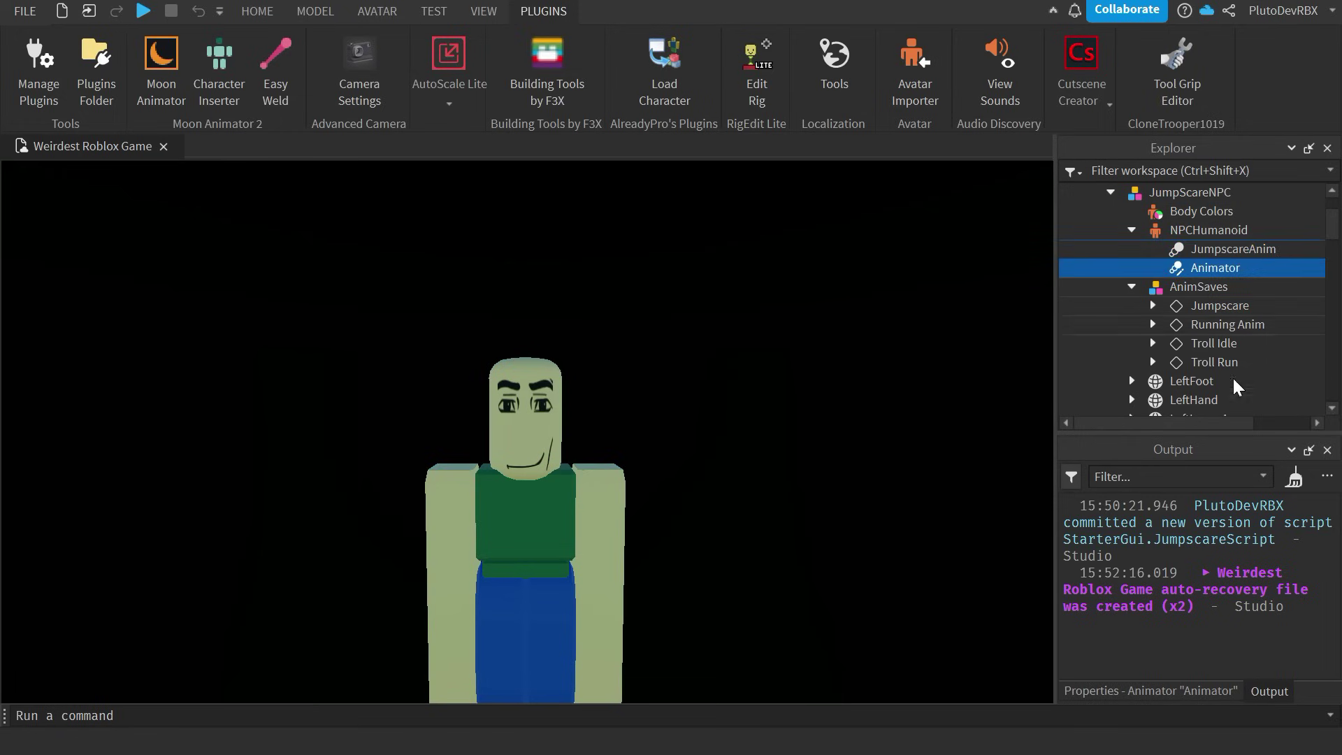
click(1203, 549)
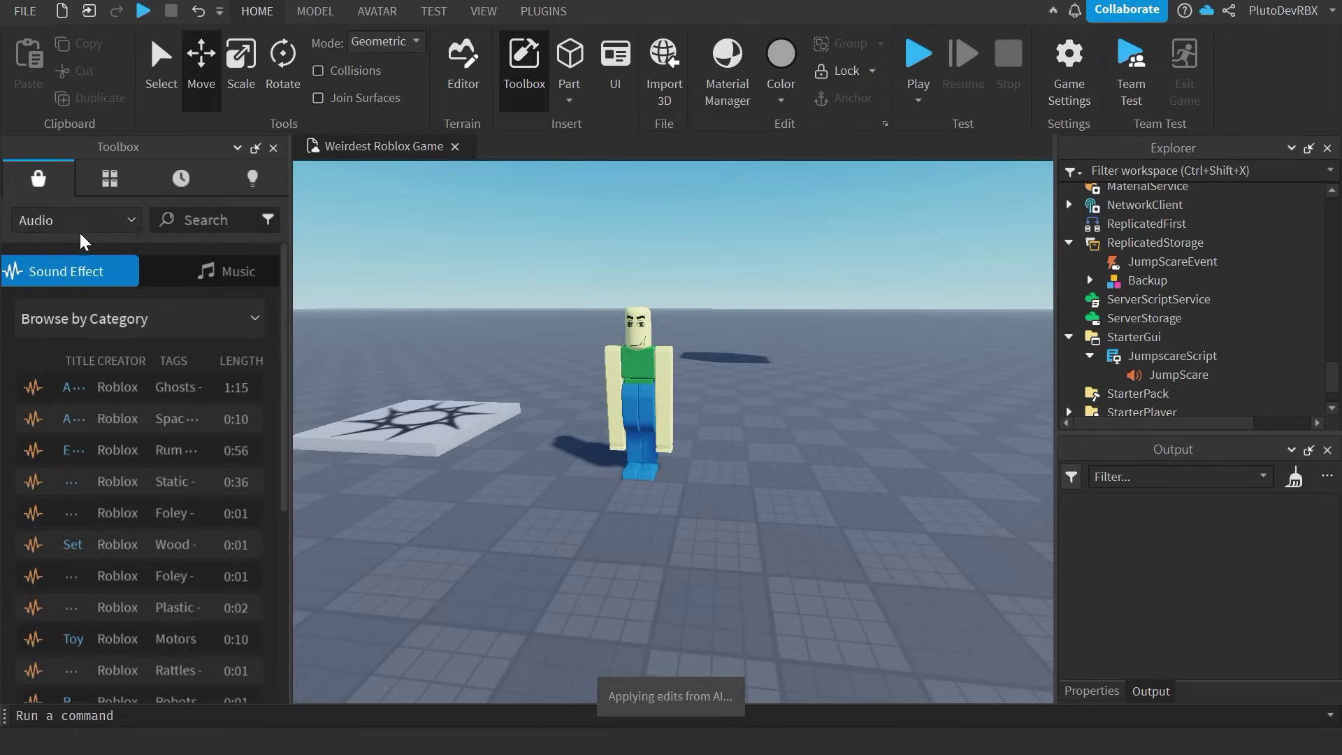
- Start a search in the Toolbox's audio library
click(187, 219)
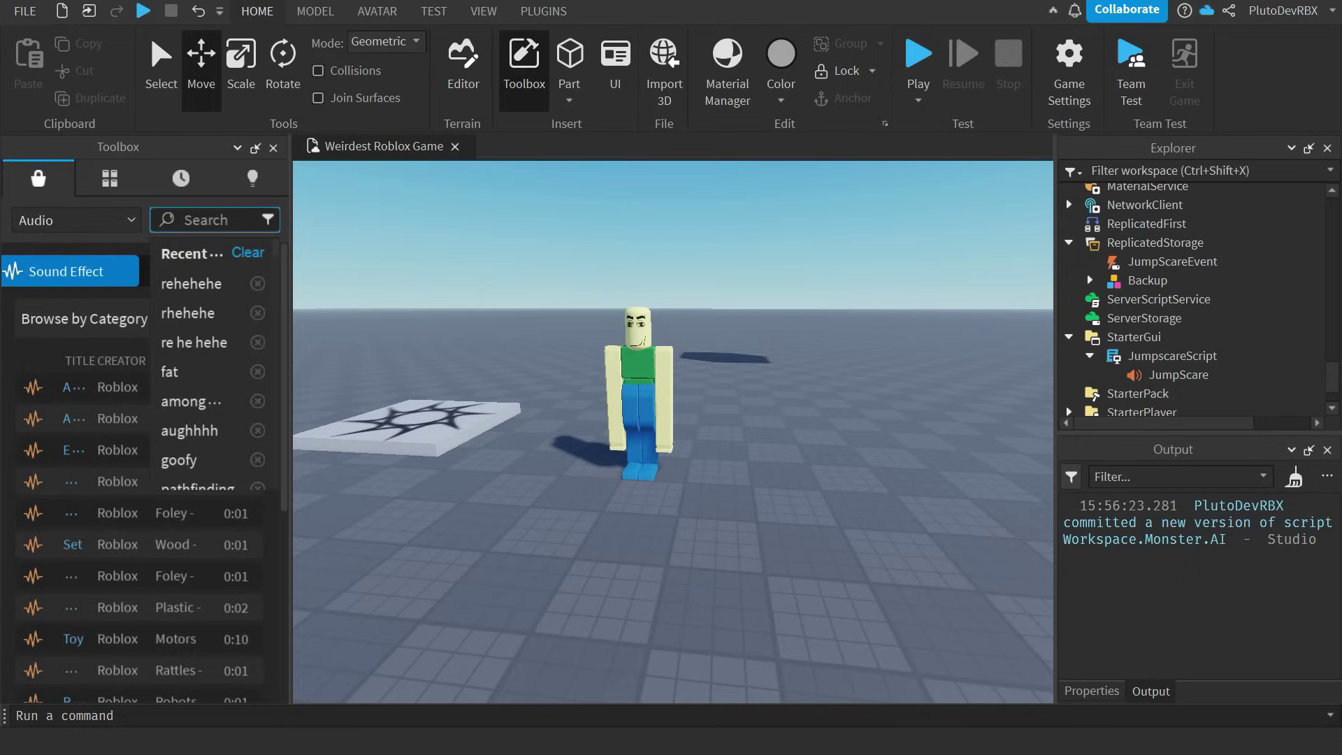
- Playtest Weirdest Roblox Game and walk the player character around the spawn location
click(920, 70)
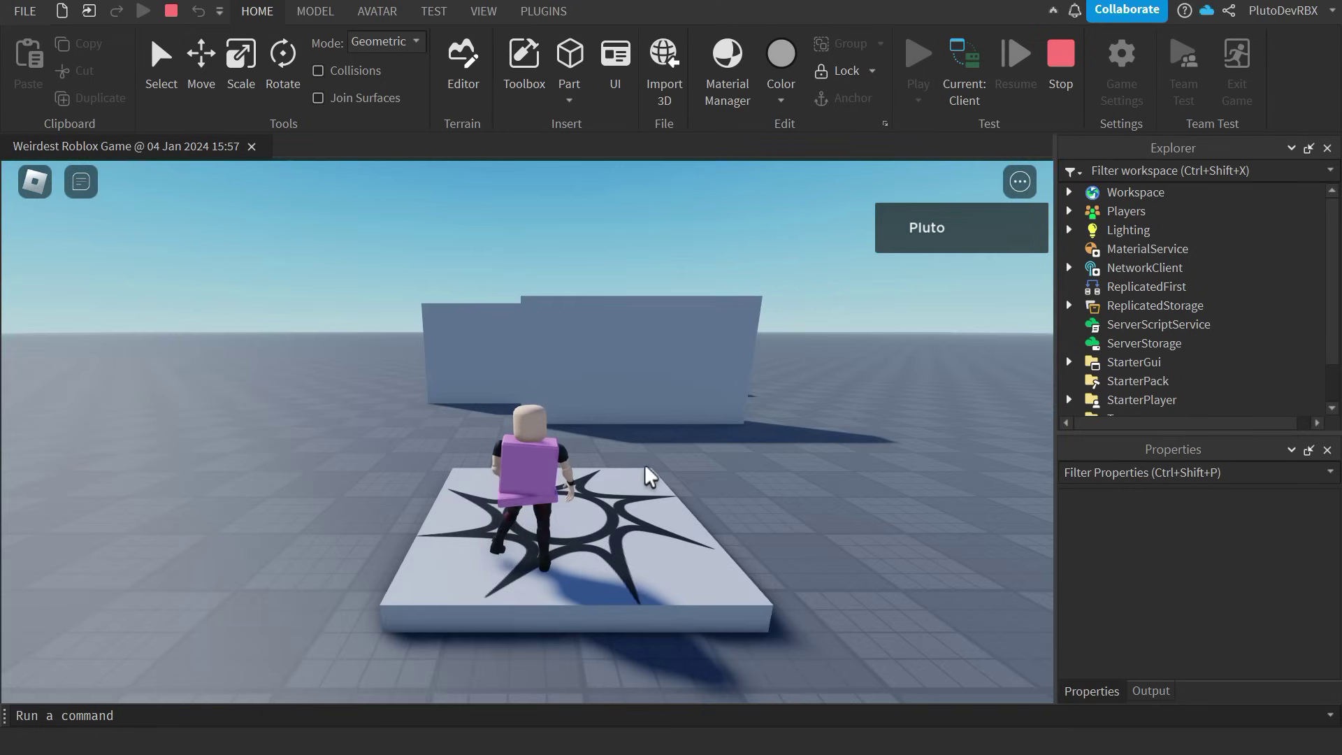
right_drag(644, 466, 670, 482)
key(s)
key(w)
key(a)
- Switch the playtest to the server view, fly around to observe the chase, and switch back to the client view
click(965, 70)
right_drag(503, 489, 595, 545)
key(s)
key(w)
key(s)
drag(636, 411, 870, 472)
key(d)
click(961, 68)
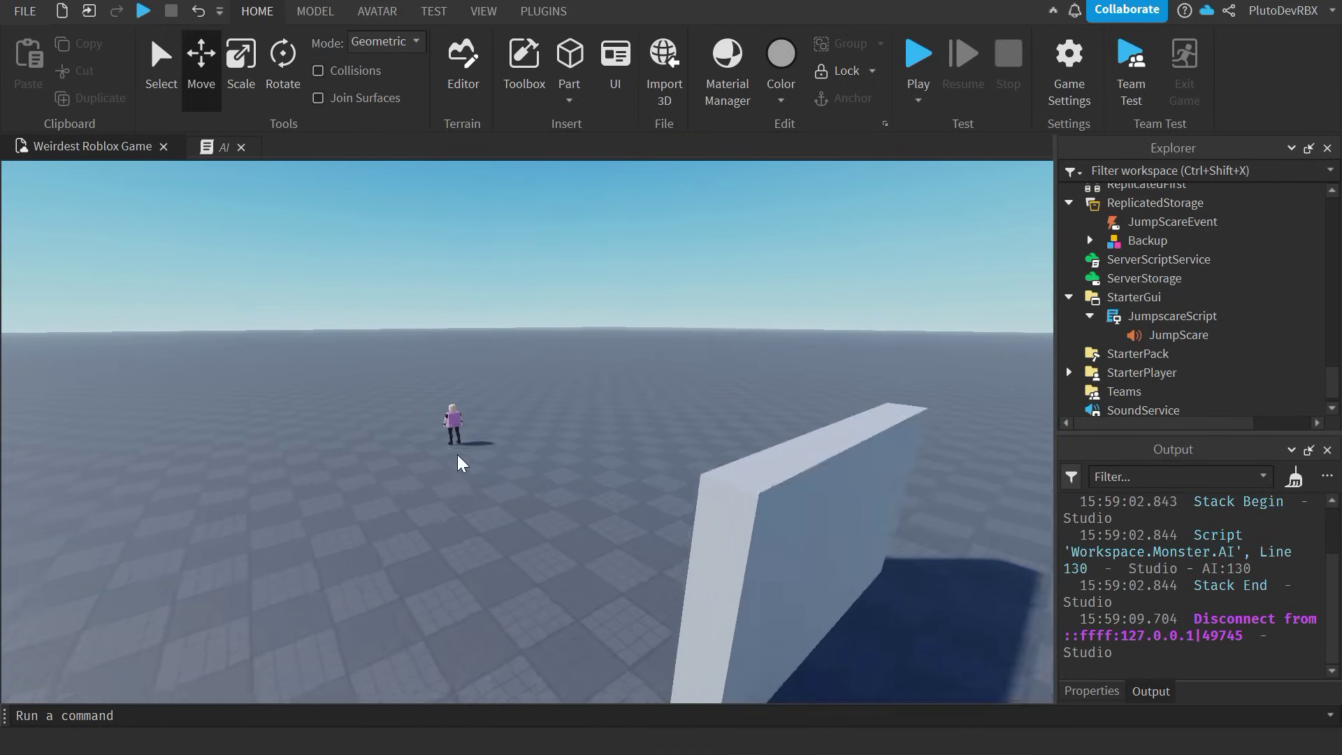
- Start another playtest and view the player character up close at the spawn location
click(525, 410)
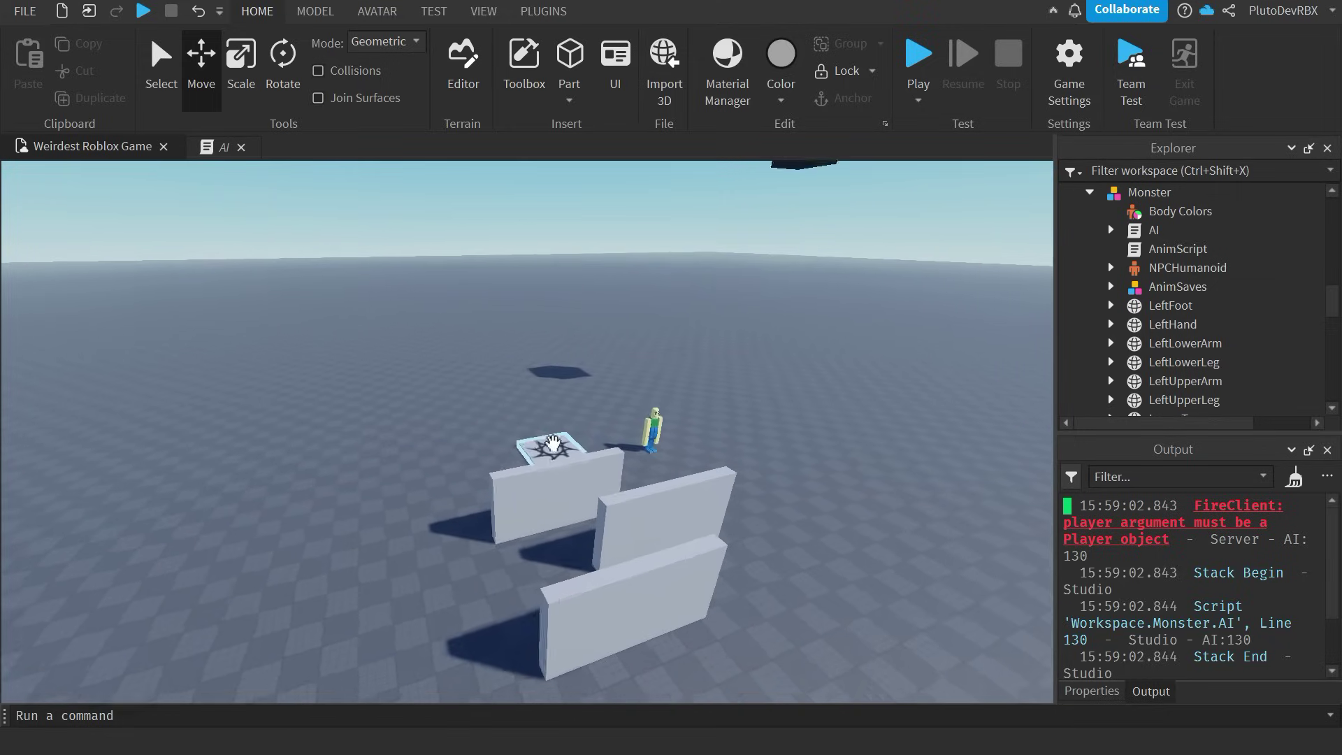
key(F5)
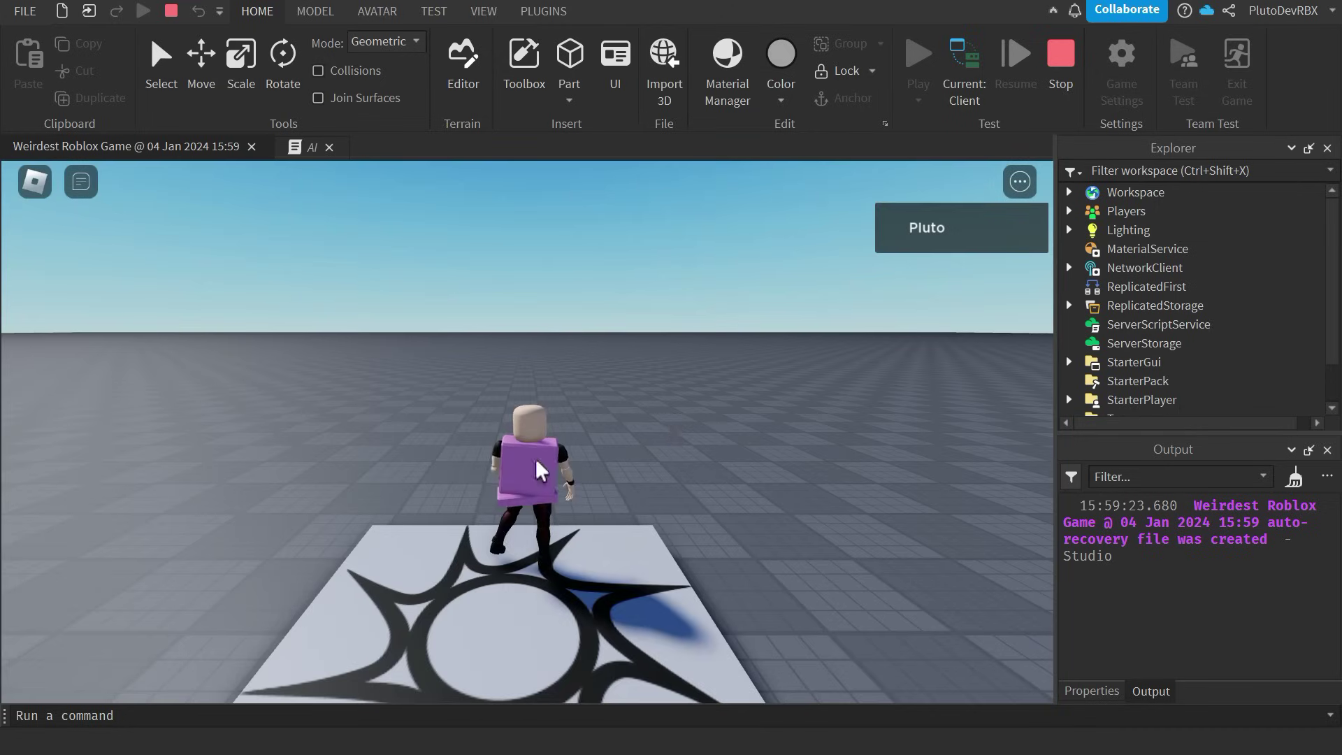
right_drag(537, 461, 542, 460)
scroll(543, 459, up, 5)
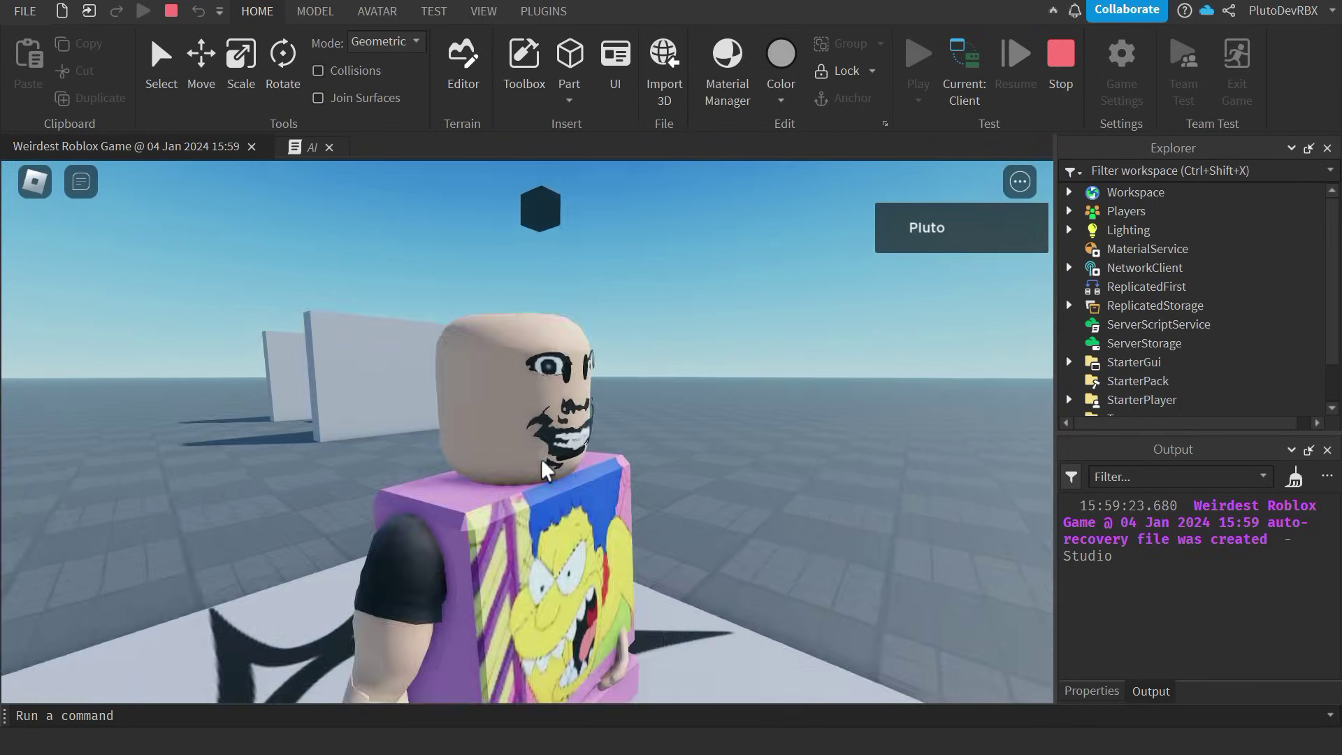
key(Tab)
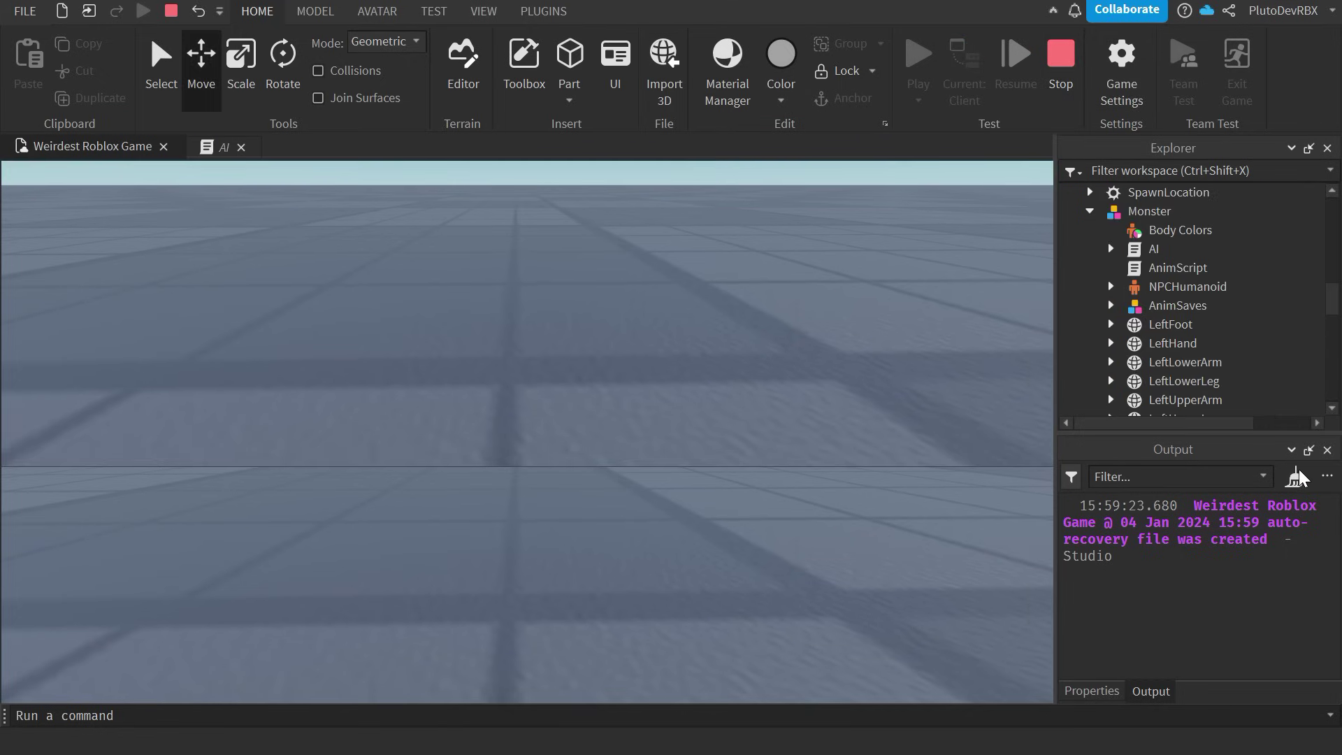
- Clear the output log and select the Monster in the scene
click(1294, 472)
key(w)
right_drag(854, 420, 605, 439)
key(w)
click(593, 413)
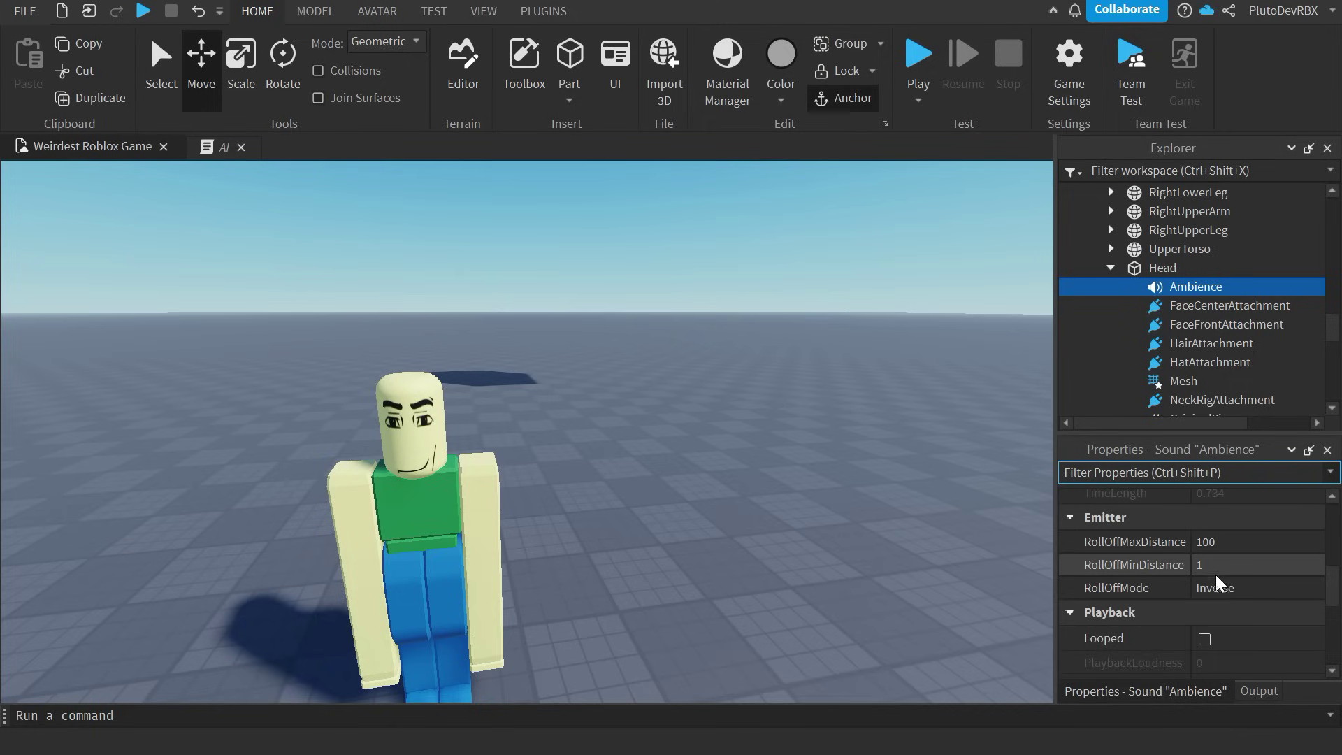
- Look through the emitter and playback properties of the Ambience sound in the Monster's Head
scroll(1126, 601, down, 5)
scroll(1126, 602, down, 2)
click(1191, 619)
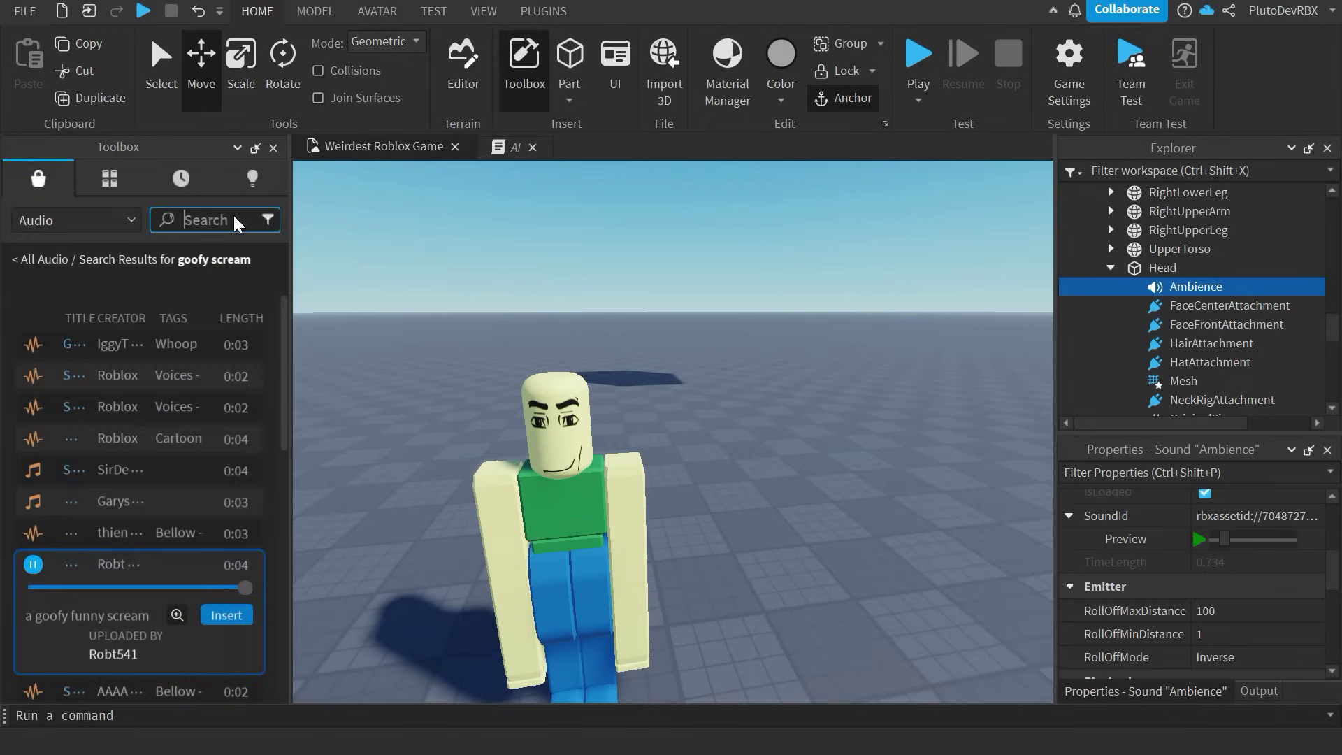
- Search the Toolbox audio for footsteps and start a playtest of the game
click(242, 221)
text(footsteps)
key(Return)
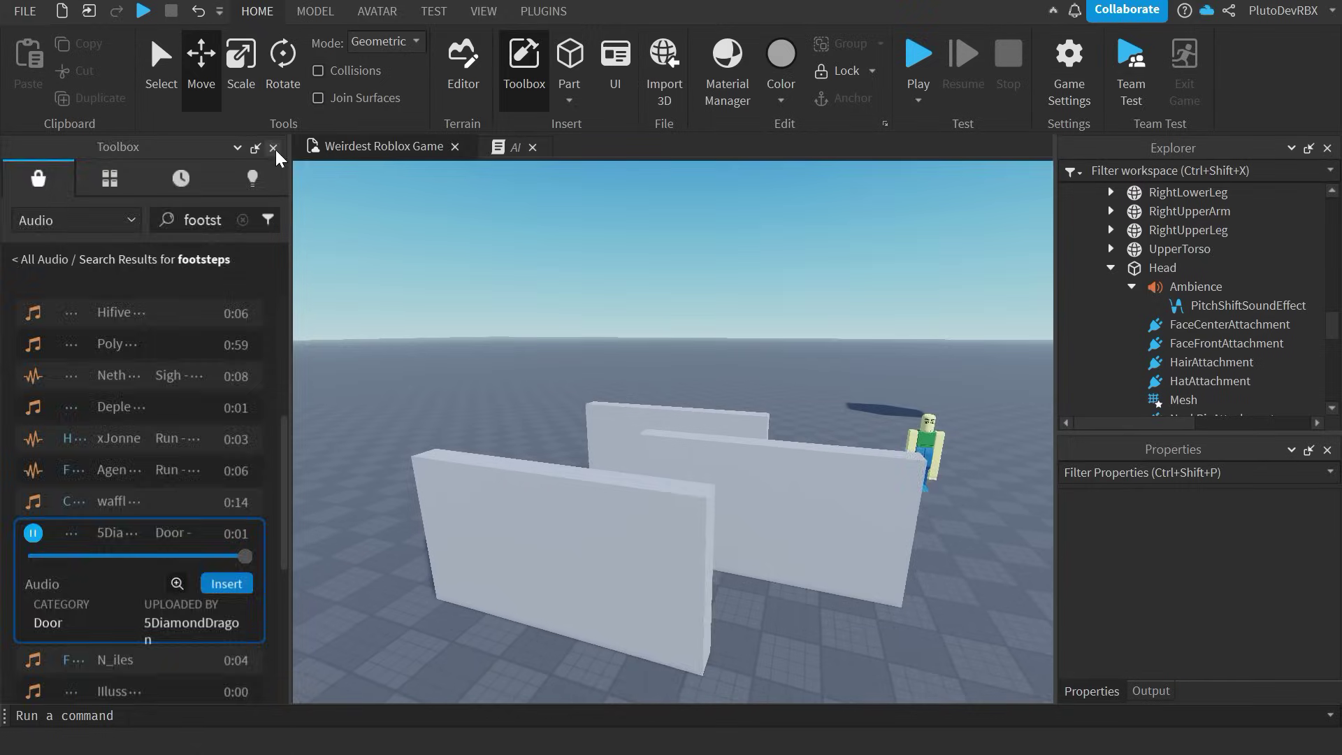
click(524, 70)
click(918, 56)
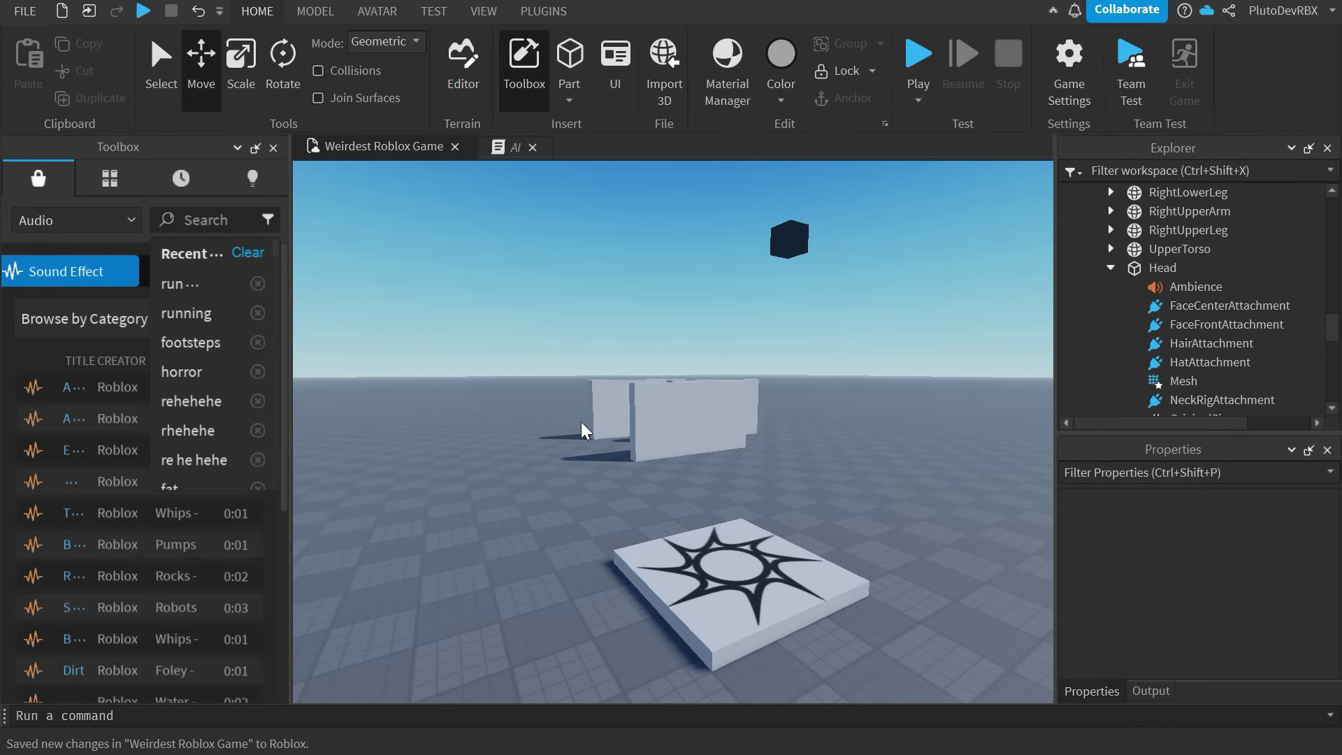
- Look over the spawn location, the walls and the Monster in the scene from several viewpoints
mouse_move(580, 423)
right_down()
mouse_move(665, 419)
mouse_move(595, 425)
right_up()
key(d)
key(s)
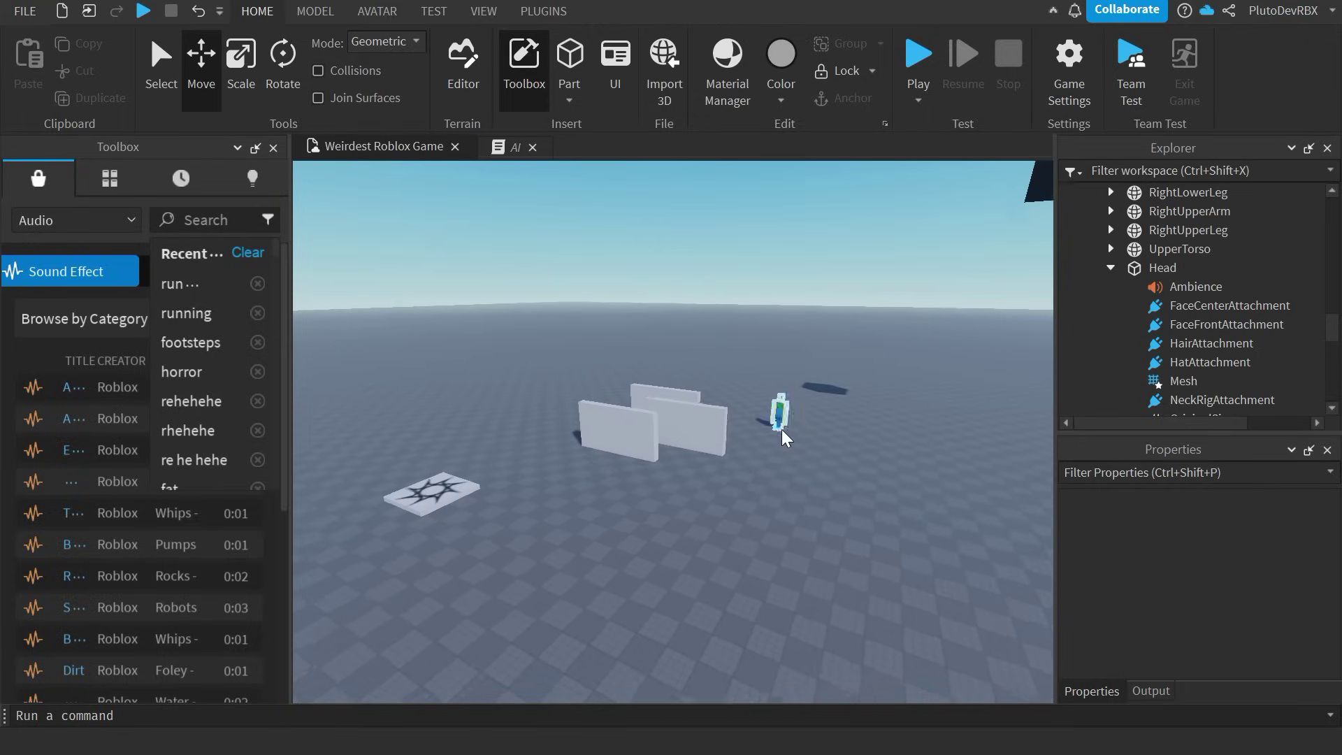
key(a)
key(d)
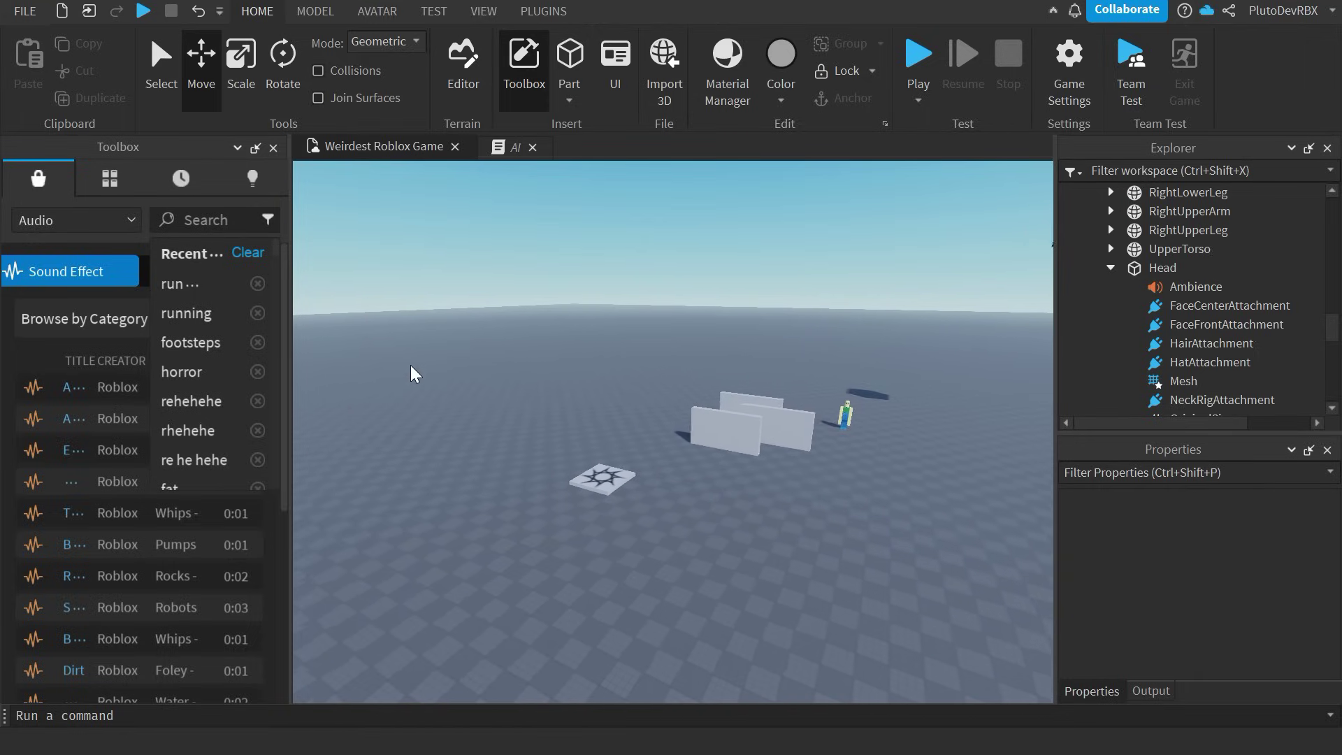
key(d)
key(w)
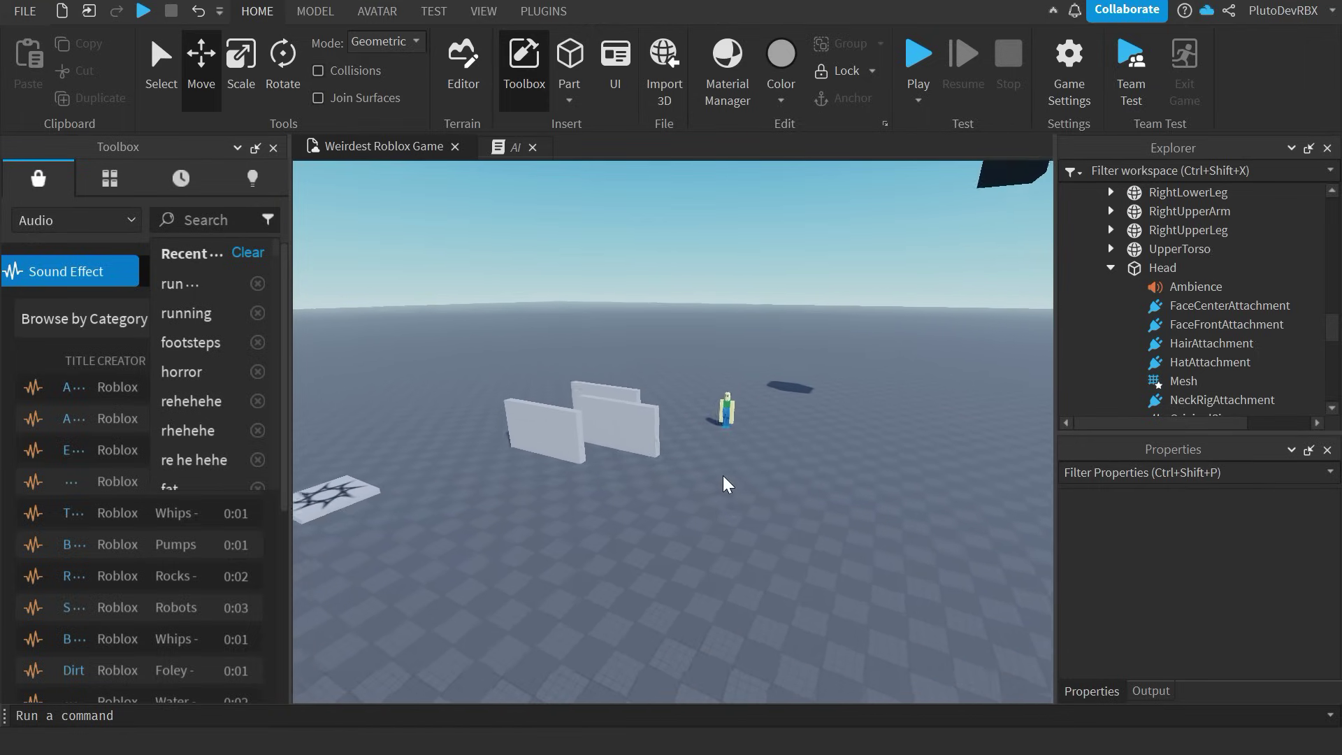
key(w)
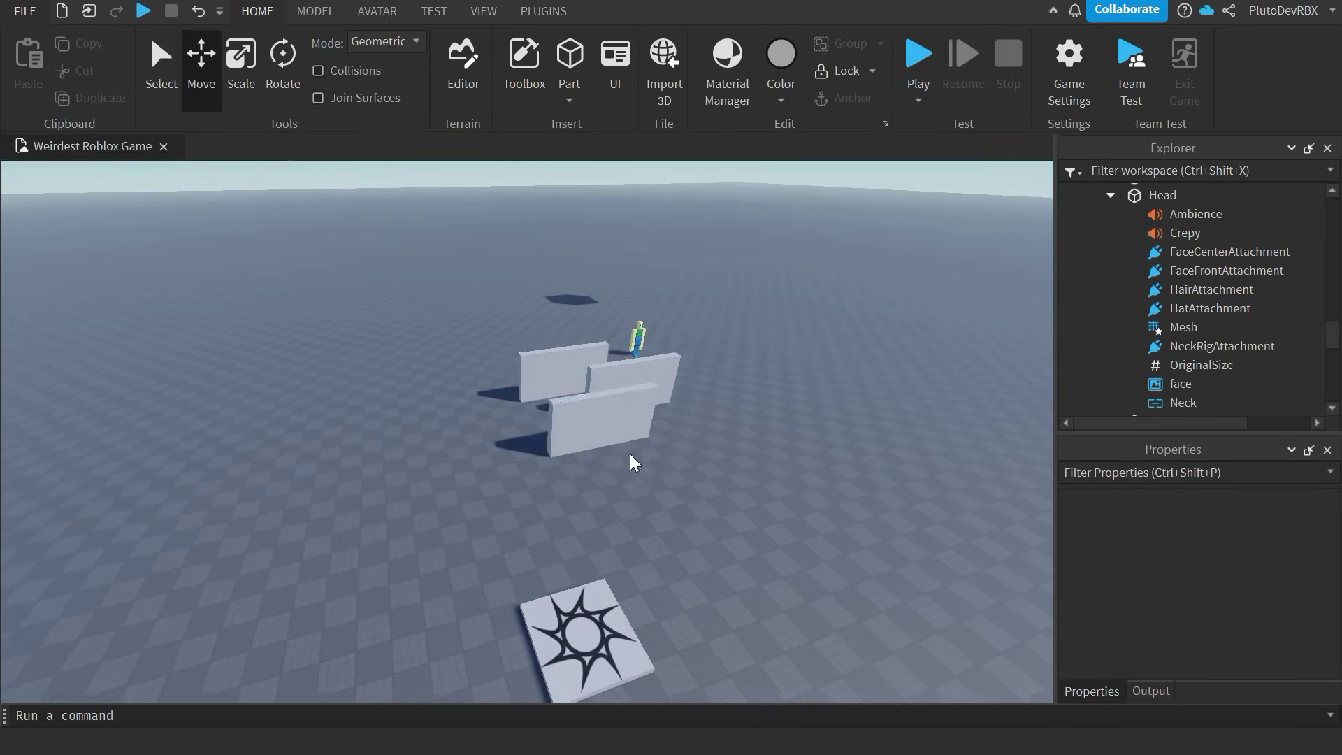
- Lengthen the grey walls between the spawn location and the Monster with the Scale tool
click(631, 451)
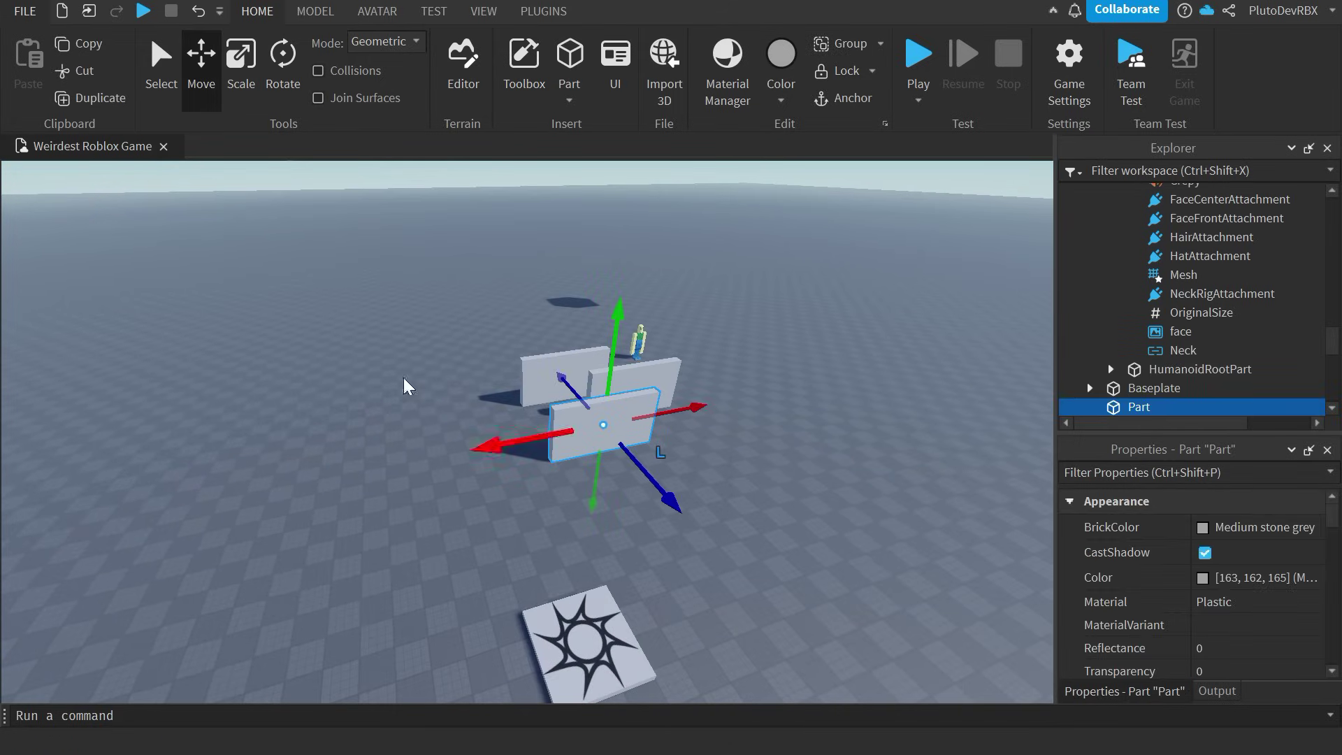
key(ctrl+3)
drag(425, 503, 345, 500)
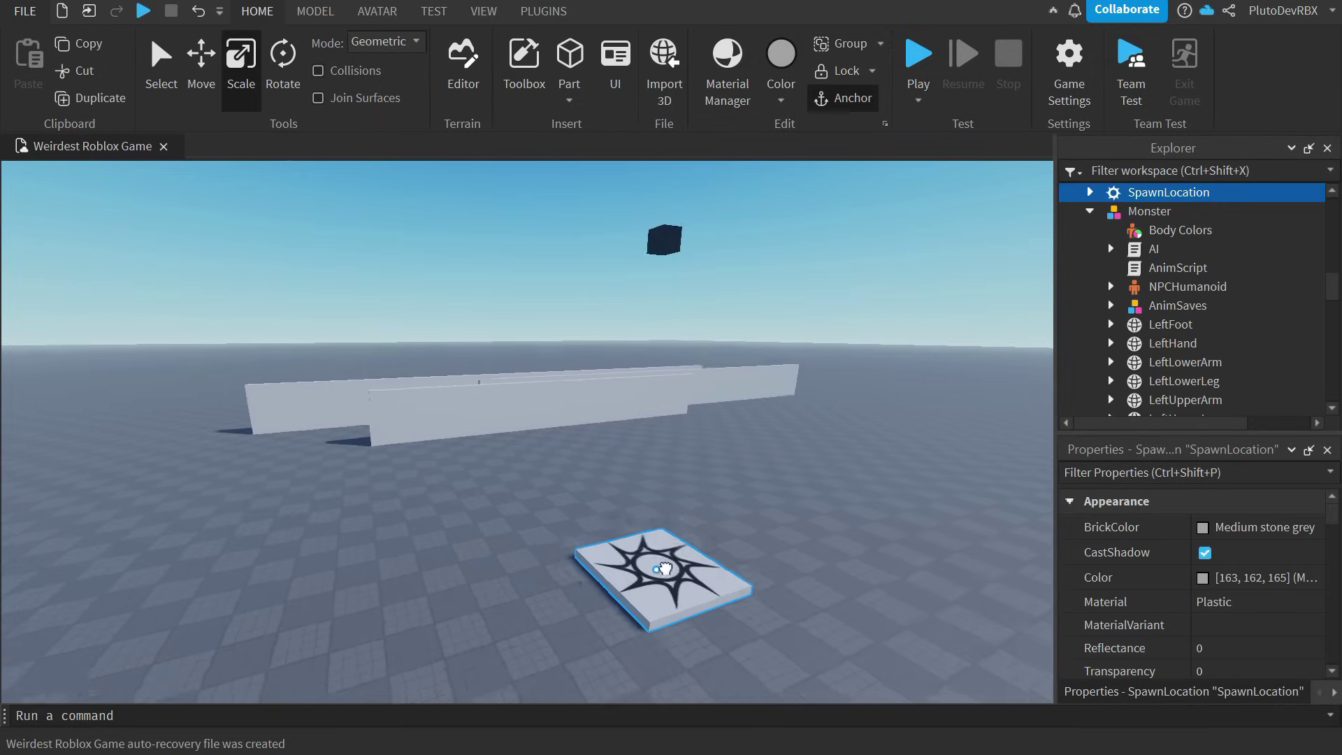
- Start a playtest and walk the character from the spawn location up to the long walls
click(918, 56)
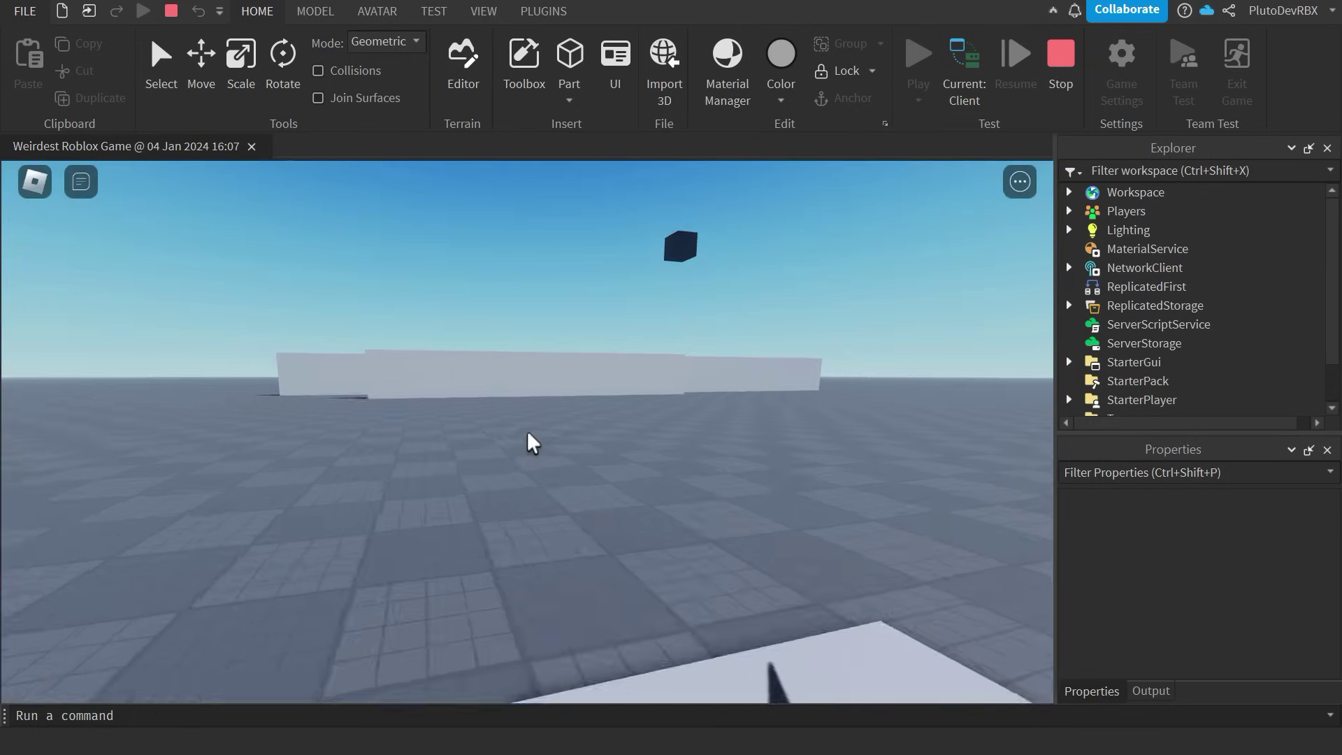
key(w)
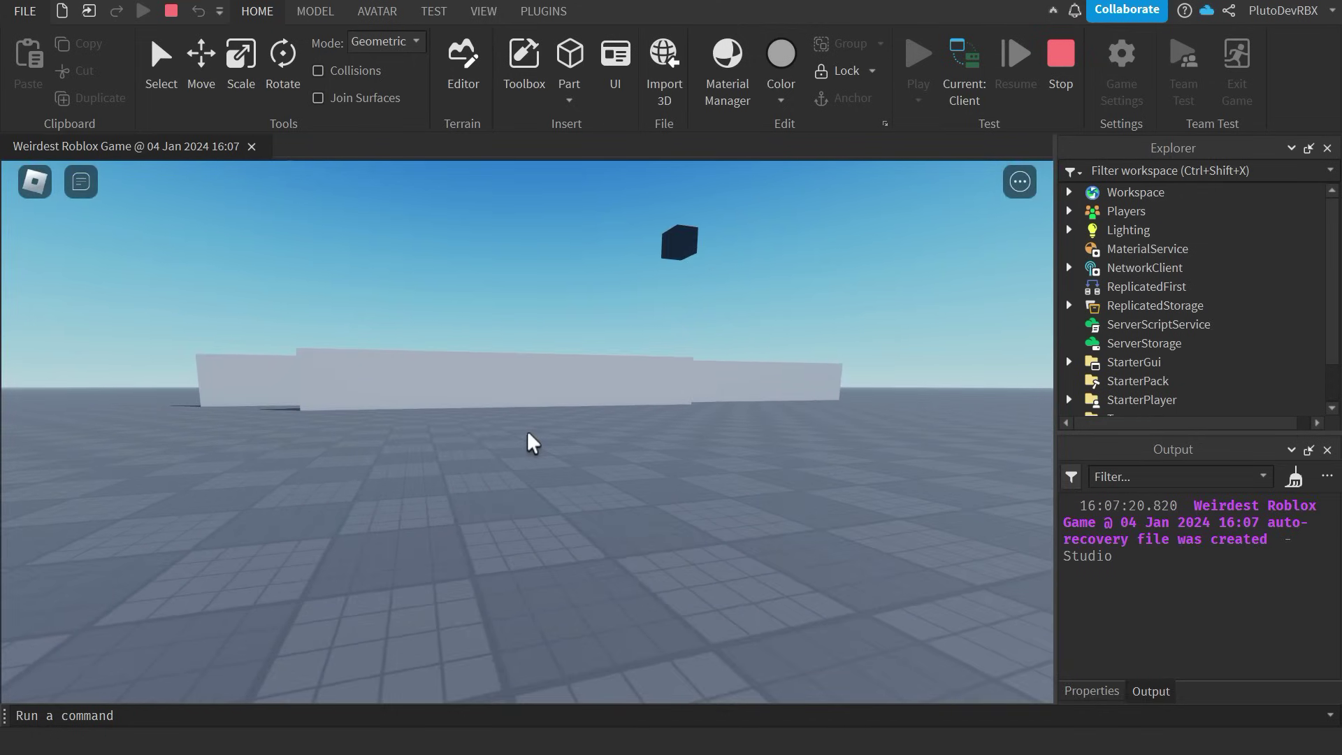
key(w)
key(w)
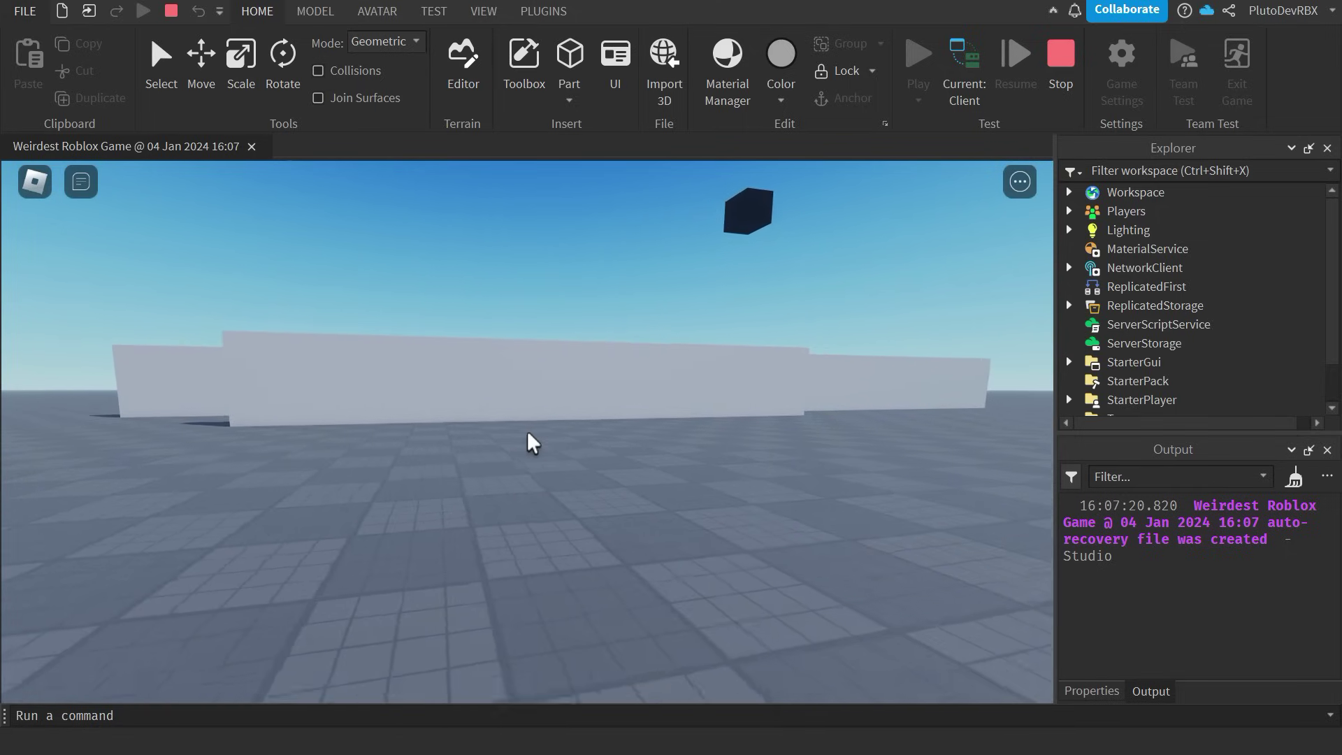
key(w)
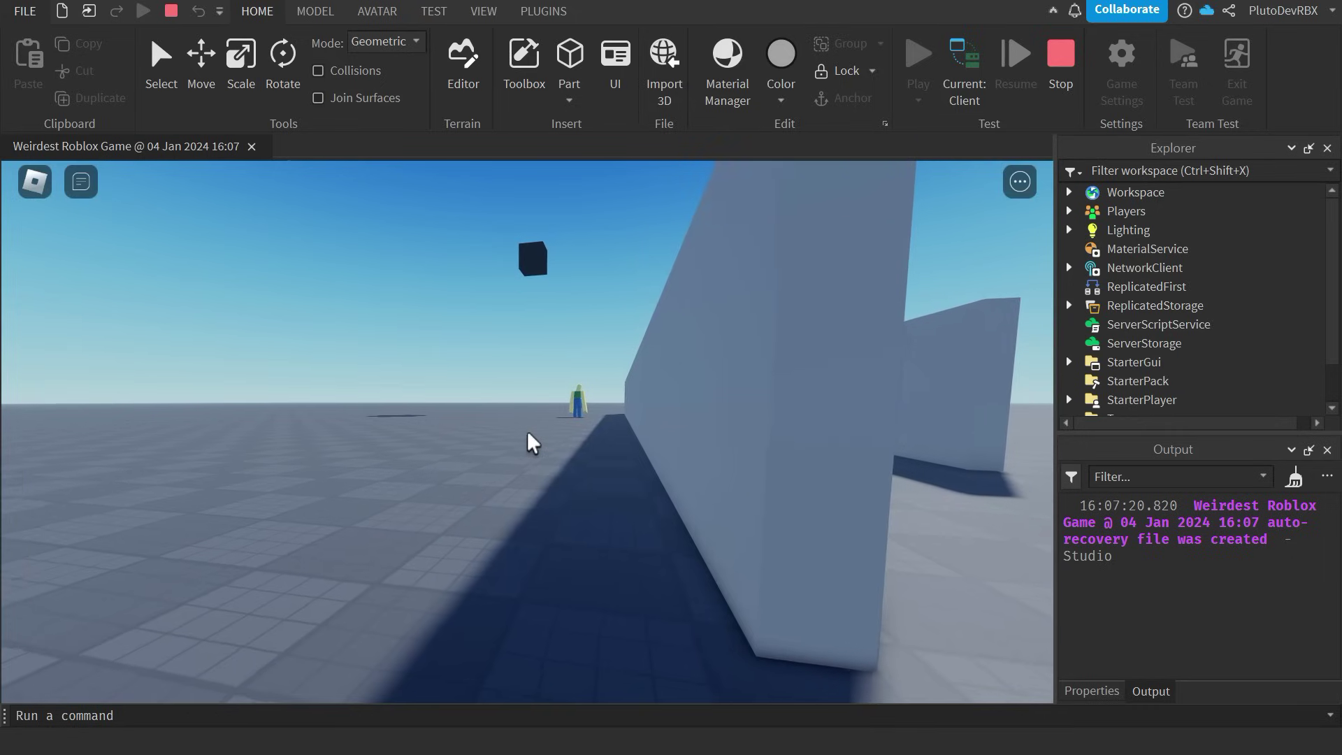
- Move the character around and between the long walls to test how the Monster chases it
key(a)
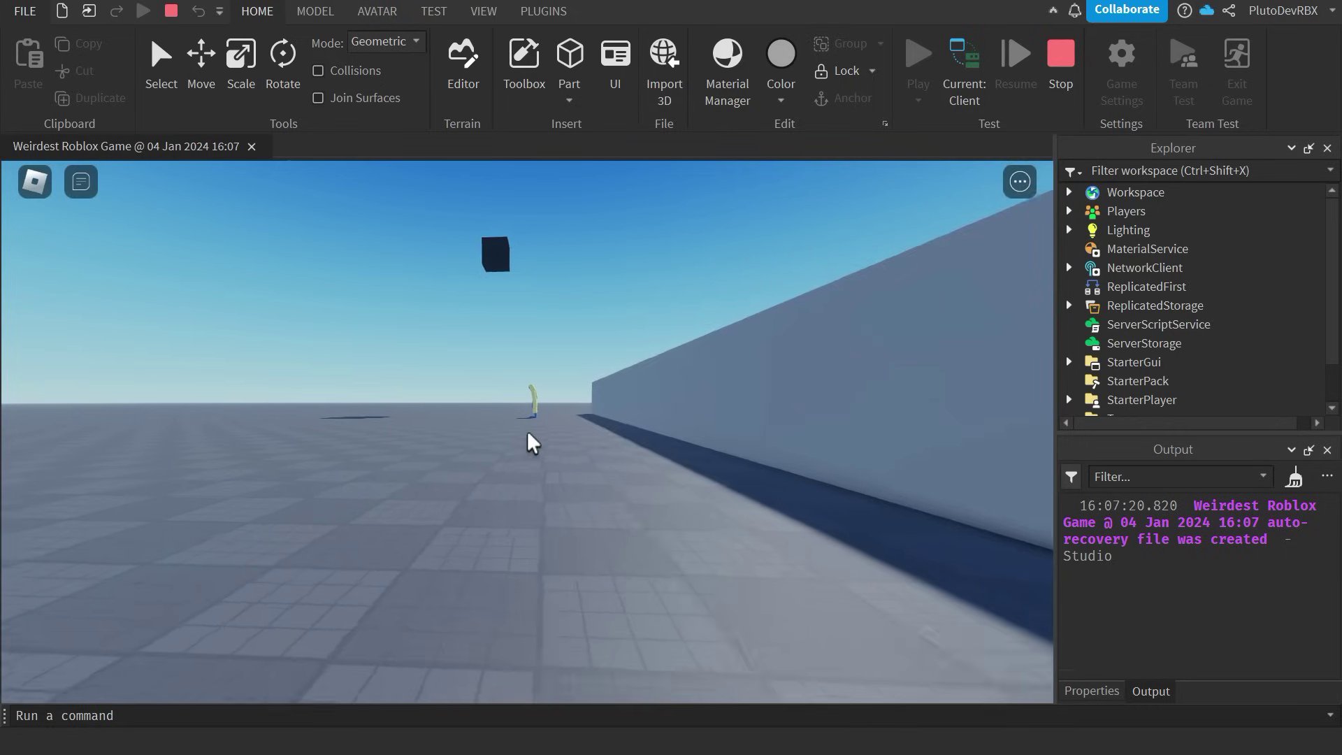
key(s)
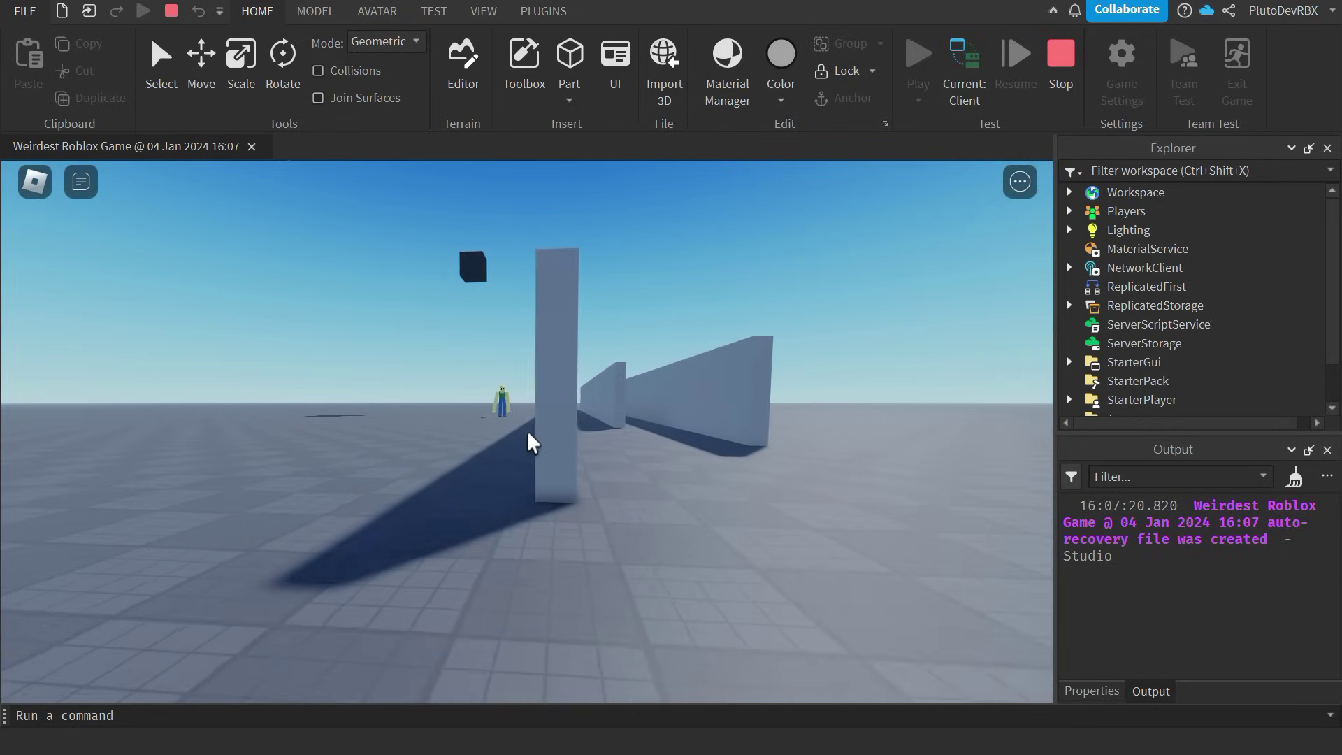
key(s)
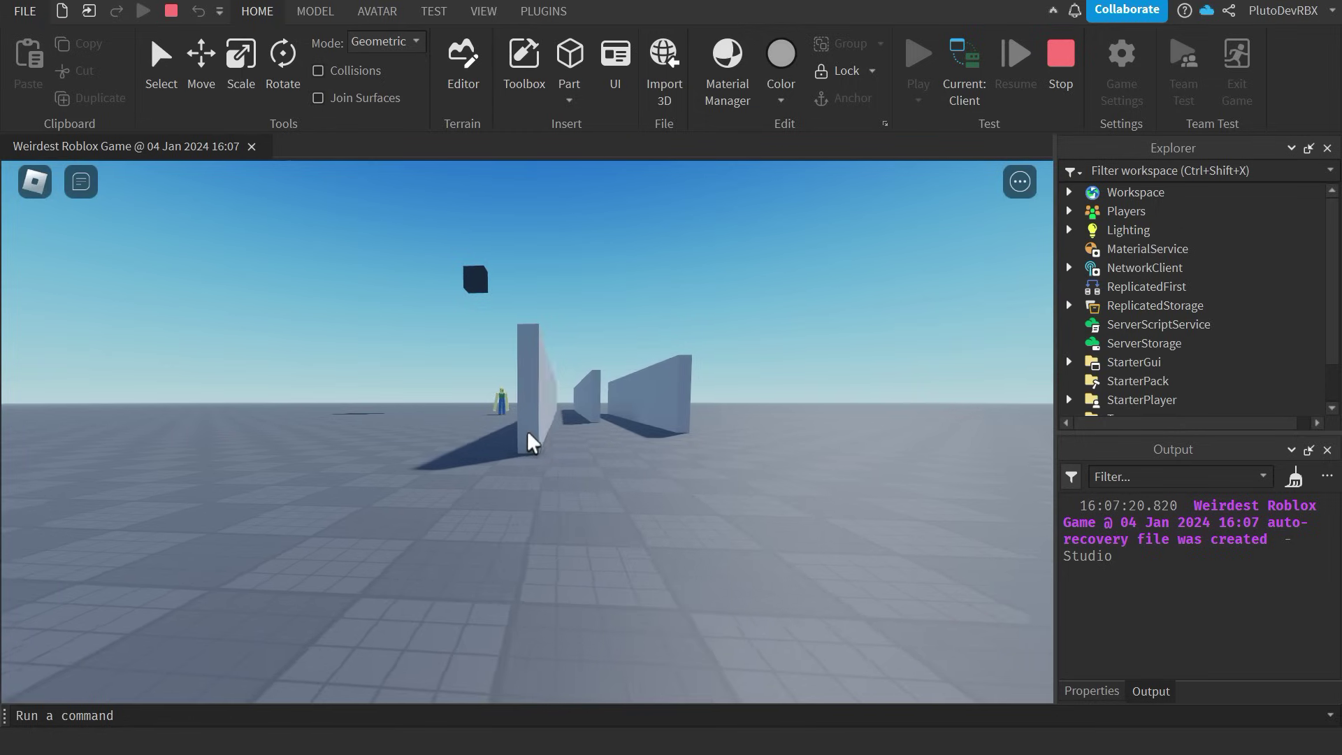
key(d)
key(w)
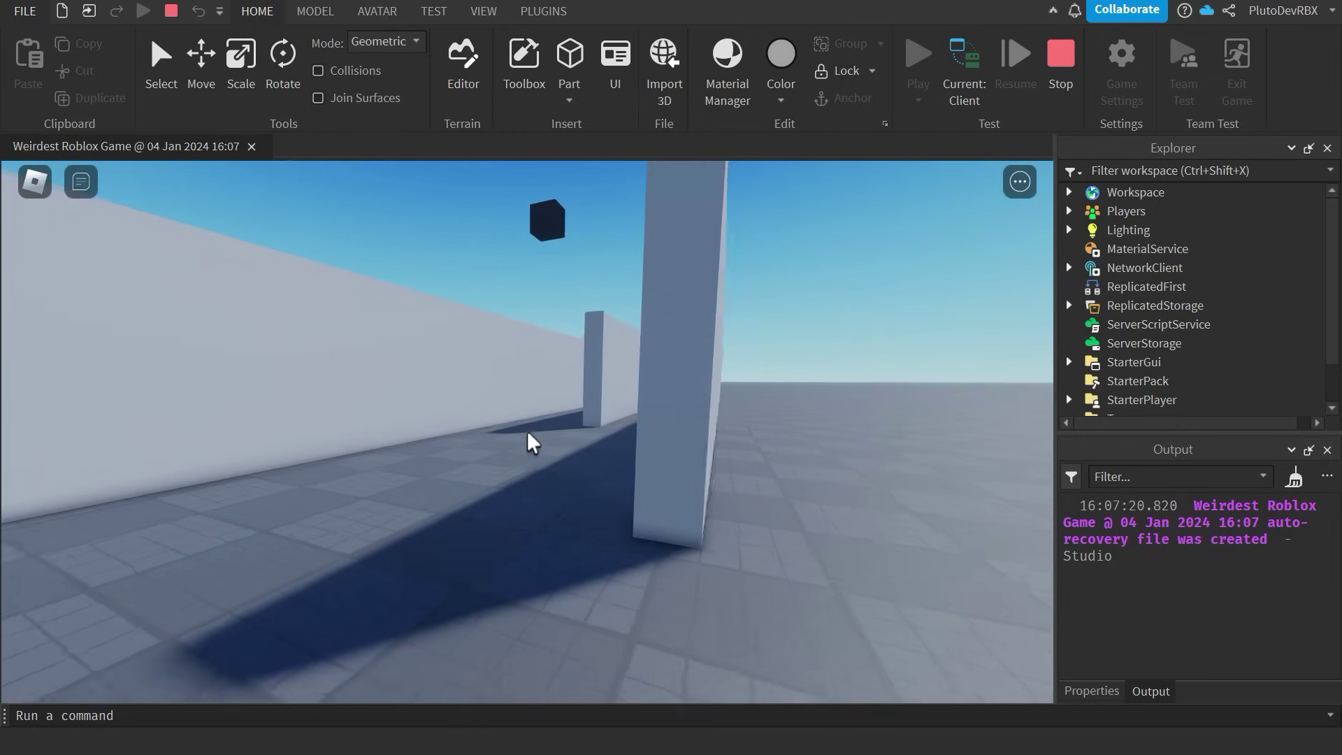
key(w)
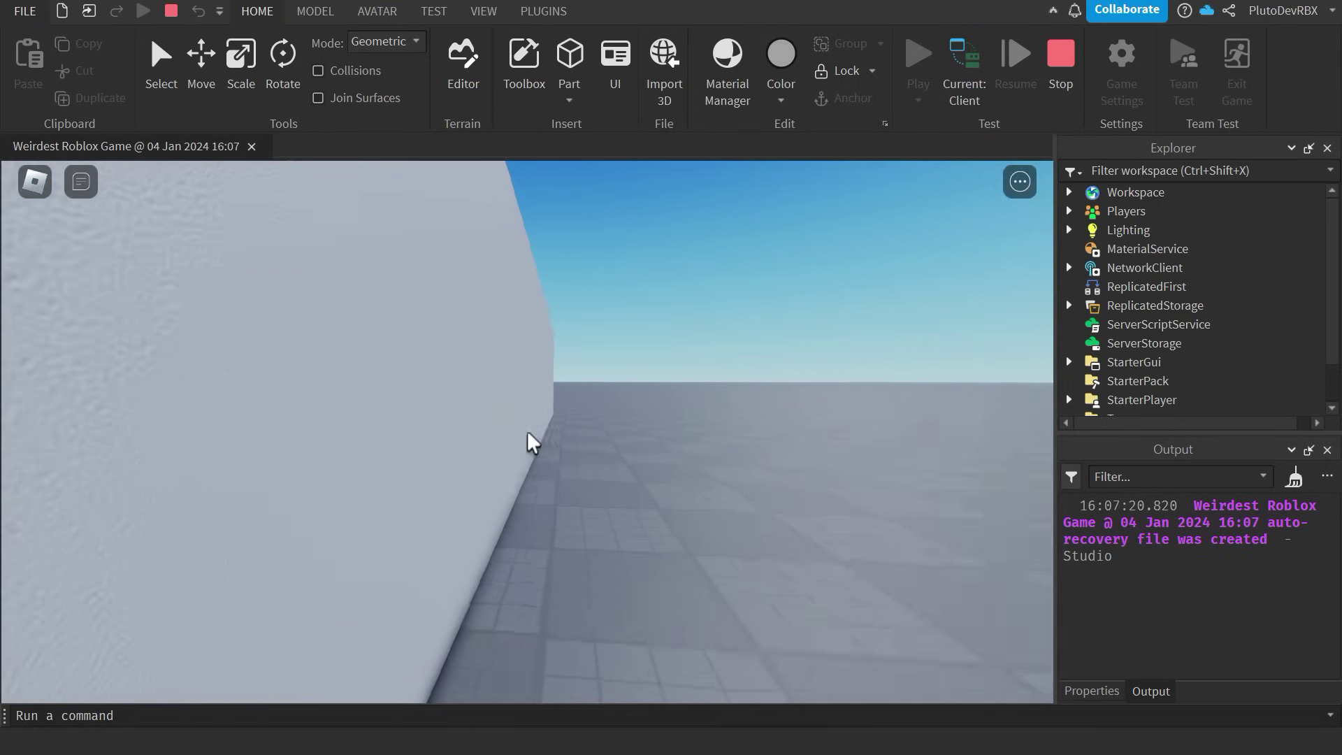
key(w)
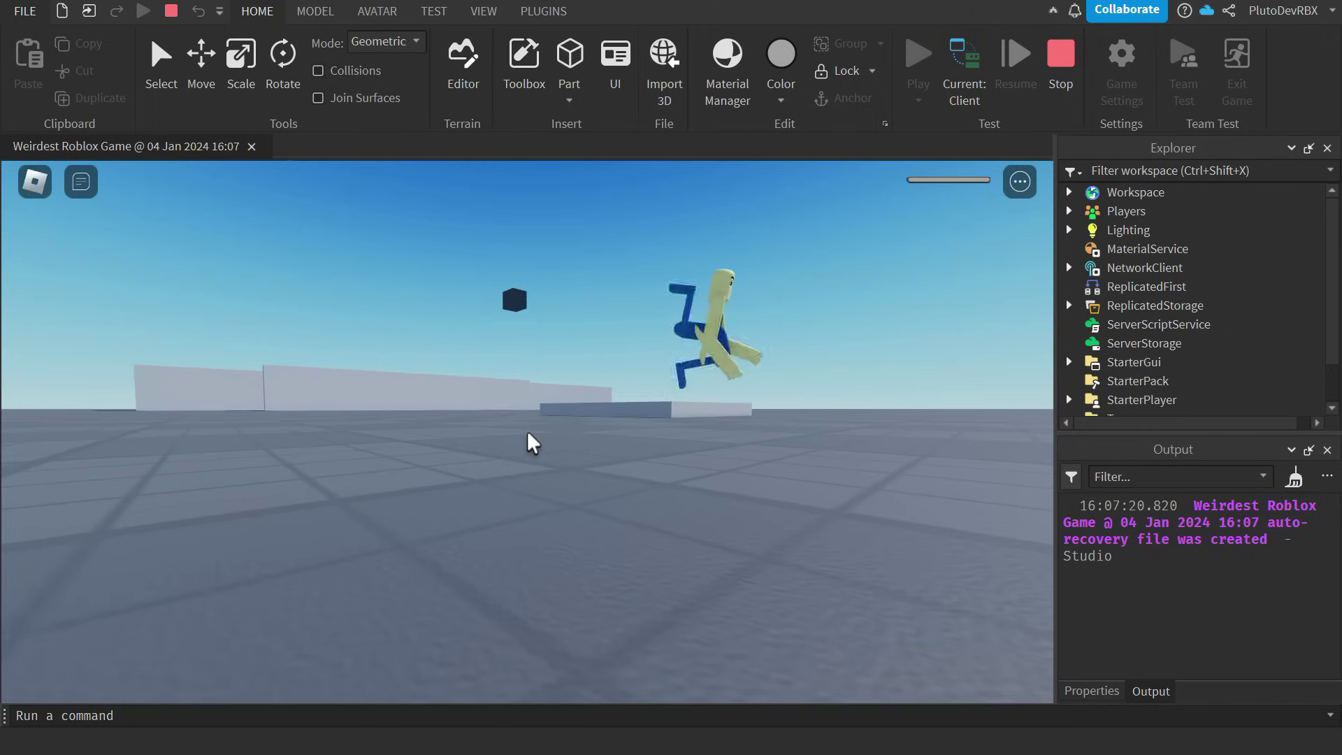
- Stop the playtest and clear the output log
key(super)
click(1061, 66)
click(1298, 479)
right_click(878, 442)
click(708, 447)
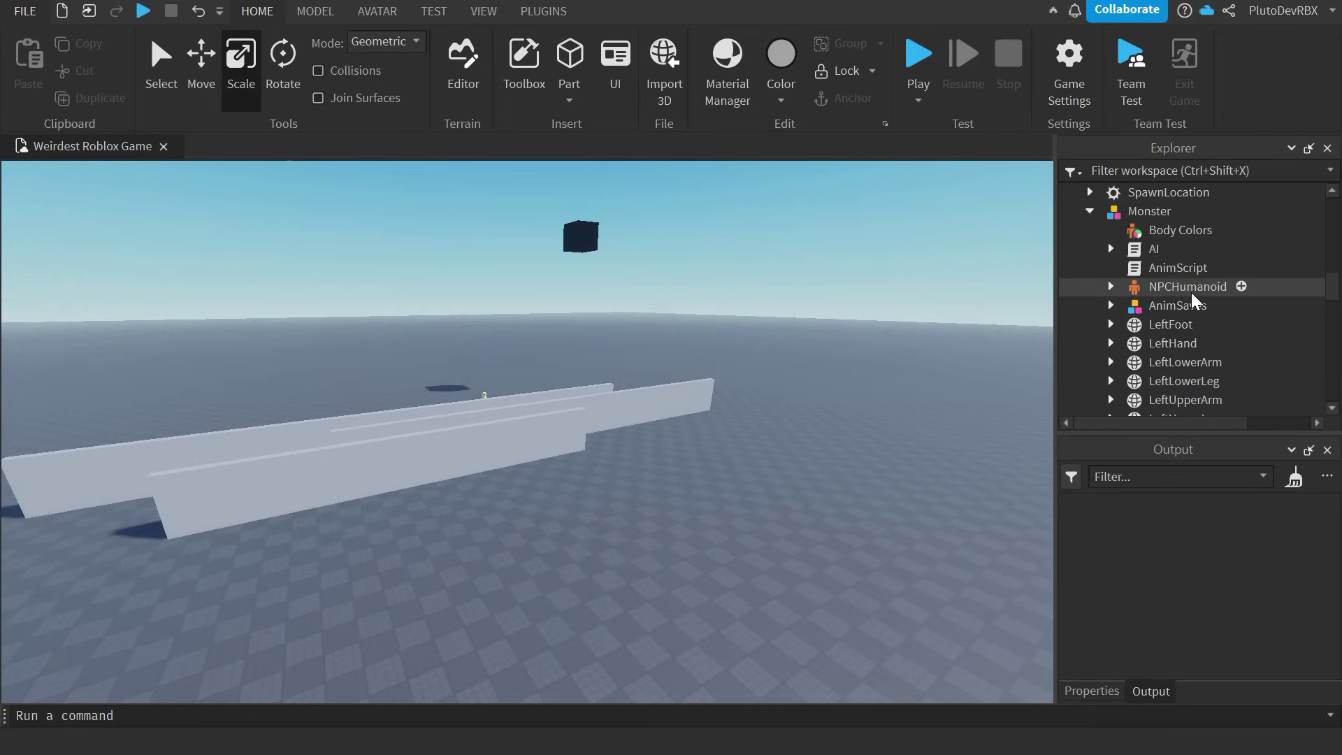
- Rename the existing Ambience sound in the Monster's Head as Footsteps
scroll(1191, 292, down, 9)
scroll(1192, 292, up, 2)
click(1179, 233)
key(F2)
text(Footsteps)
key(Return)
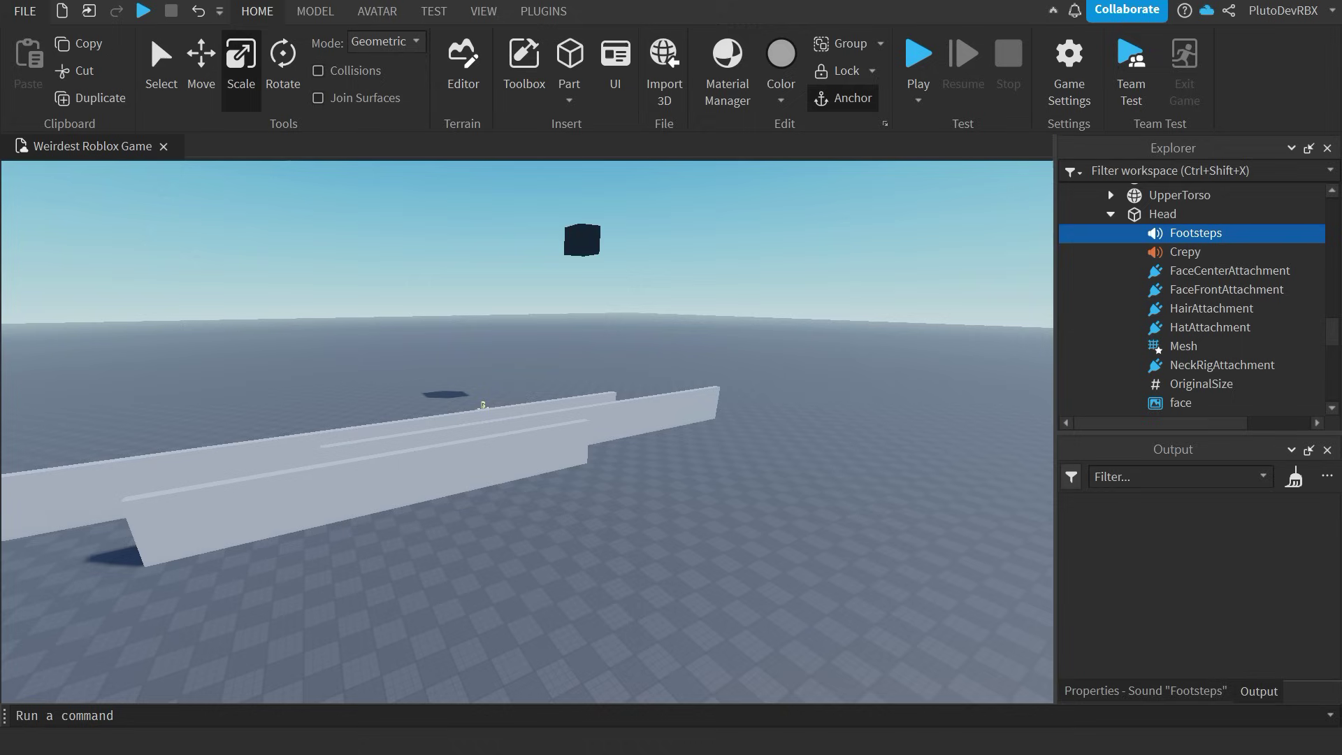
- Set the Footsteps sound's maximum roll-off distance to 50
click(1145, 691)
scroll(1288, 635, down, 2)
click(1251, 543)
text(50)
key(Return)
- Rename the Crepy sound in the Monster's Head as Ambience and open its maximum roll-off distance for editing
click(1185, 251)
scroll(1234, 554, down, 2)
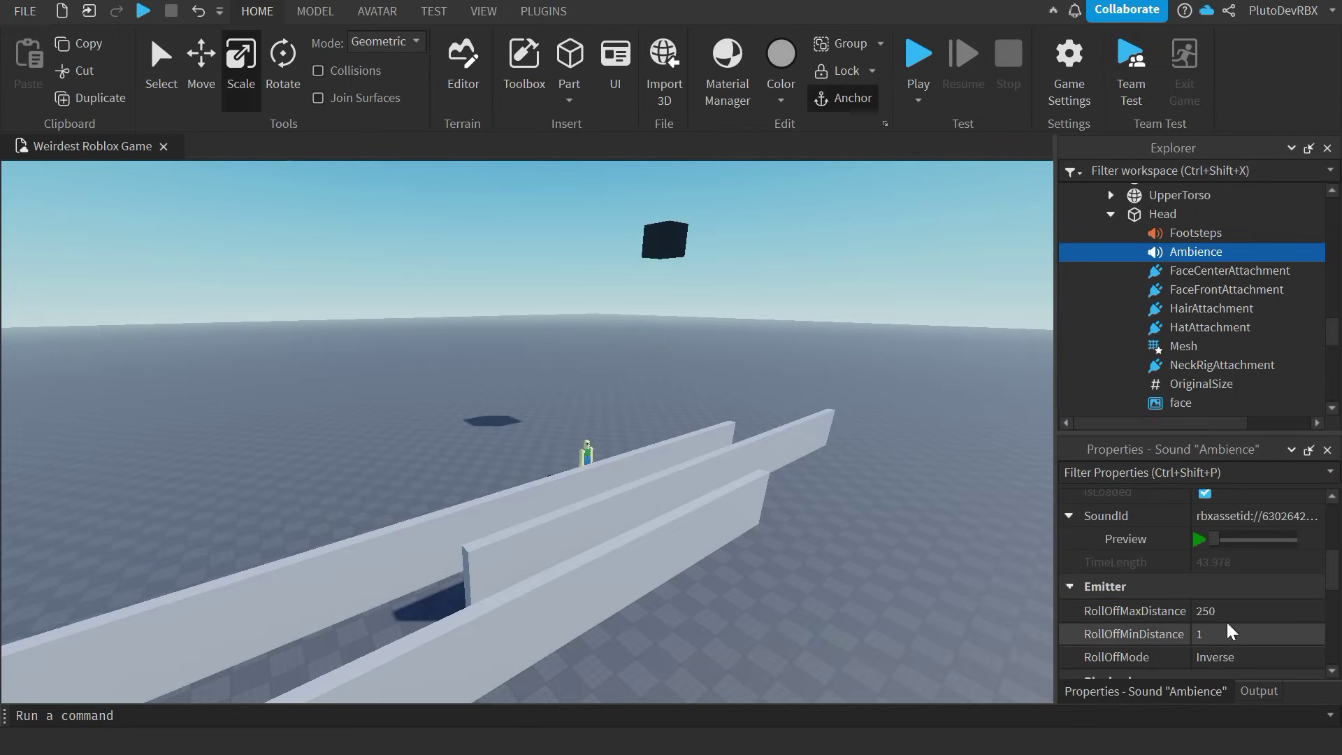
click(1232, 611)
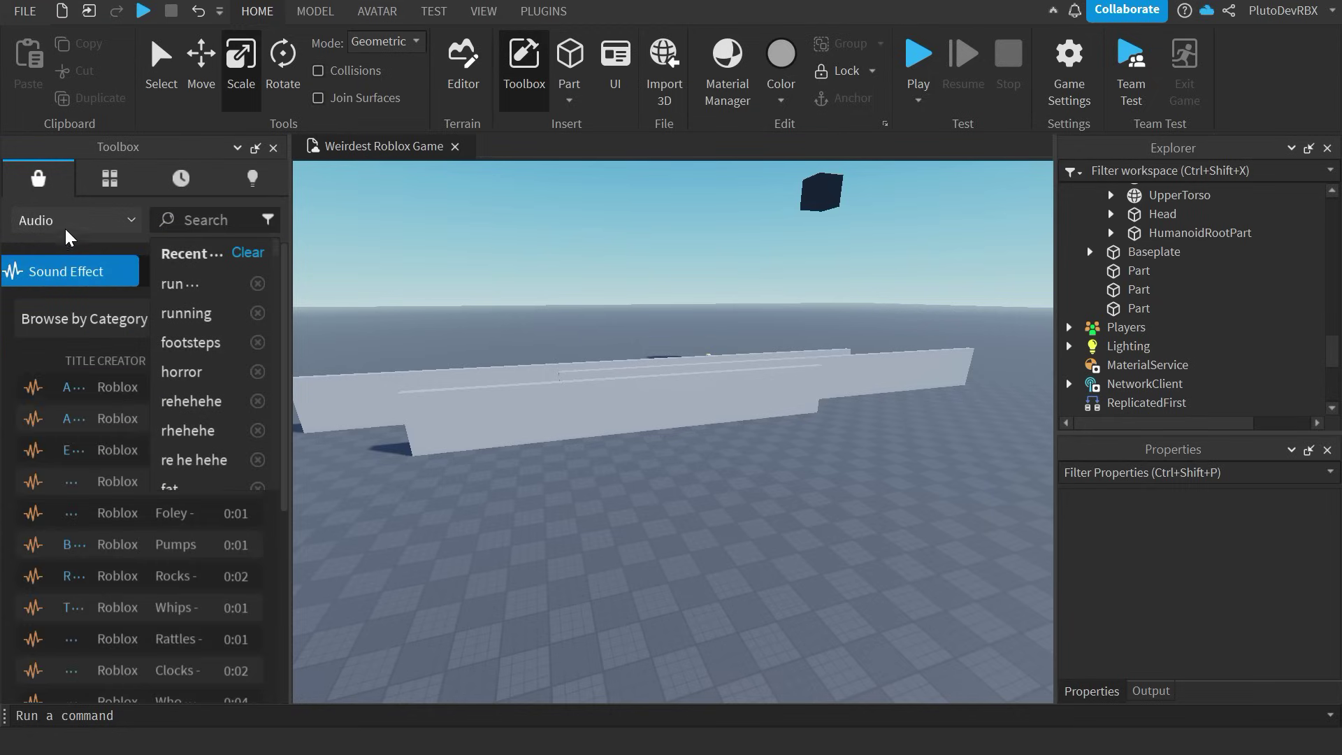
- Switch the Toolbox category from Audio to Models and search for "map"
click(65, 225)
click(62, 254)
click(207, 221)
text(map)
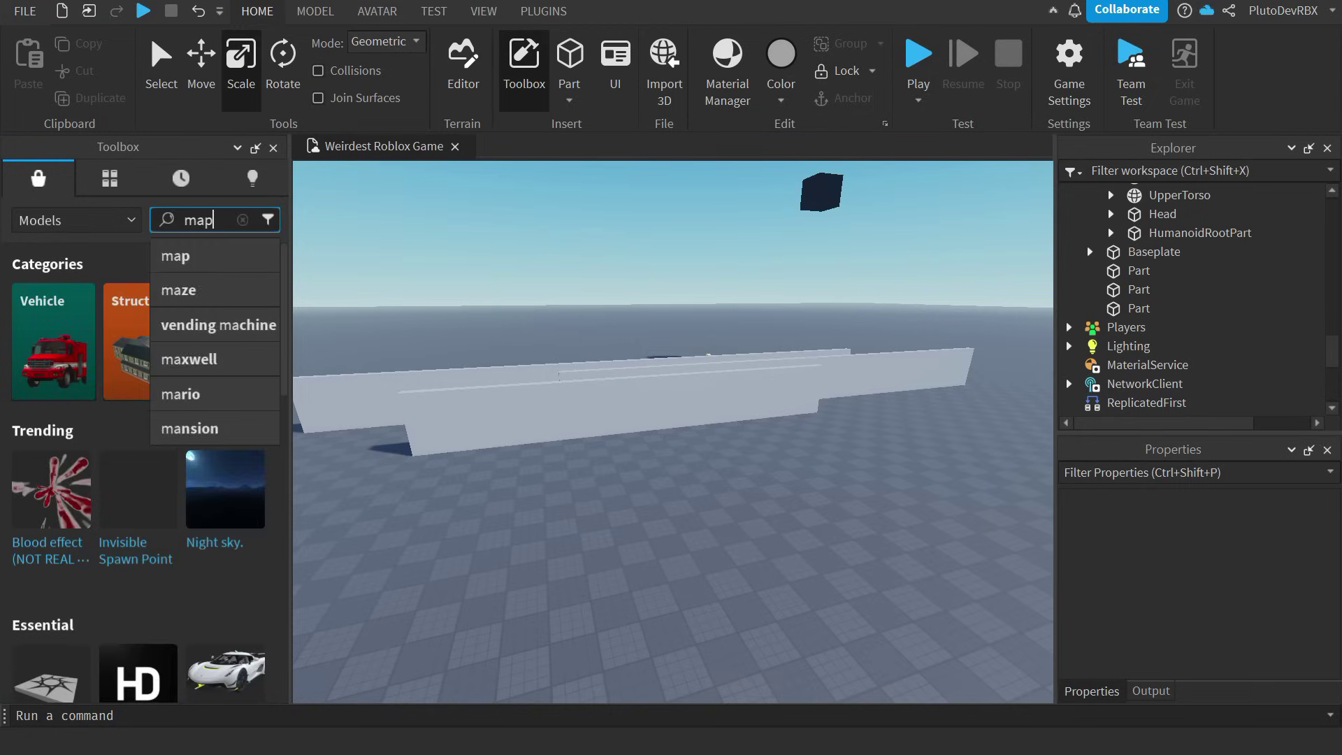
key(Return)
- Search the models for "horror map", insert the Horror Map model and look around its dark interior
click(243, 220)
text(horror map)
key(Return)
mouse_move(44, 384)
drag(44, 383, 800, 365)
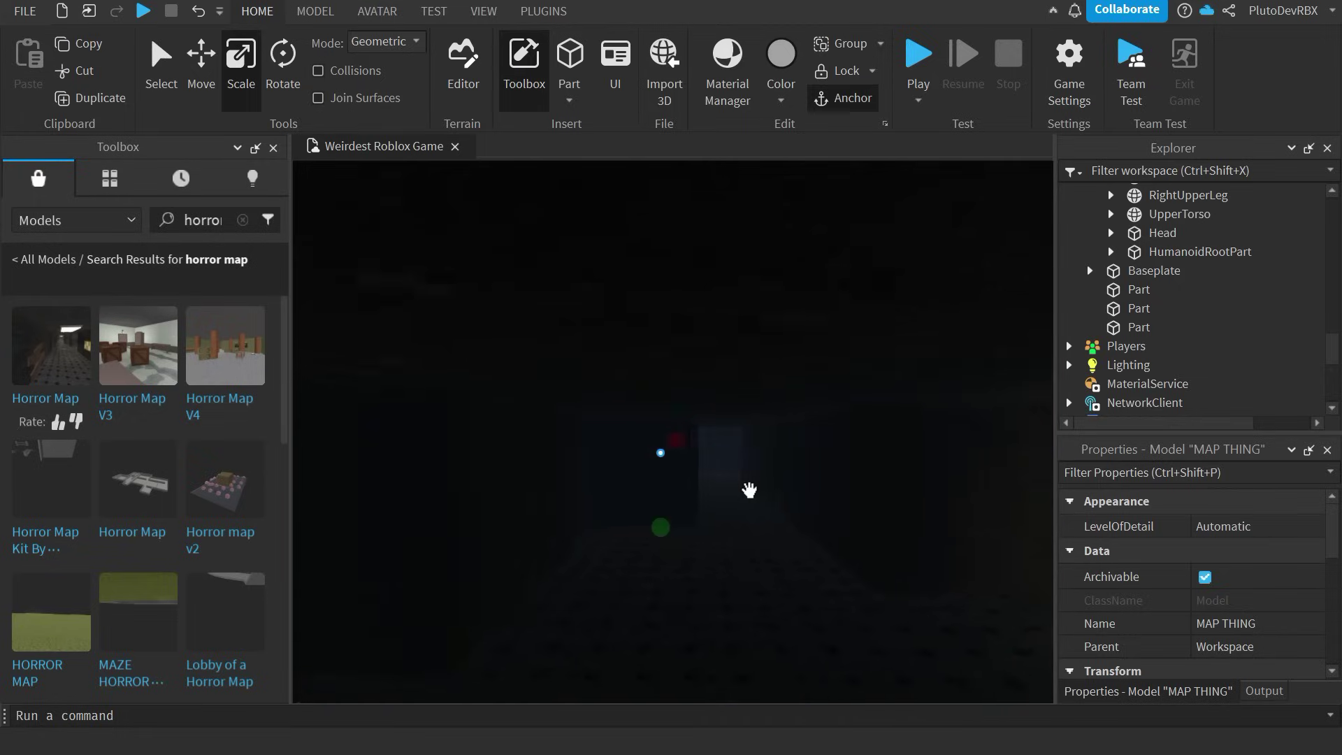
key(w)
mouse_move(750, 490)
right_down()
mouse_move(735, 495)
mouse_move(750, 490)
right_up()
key(w)
key(w)
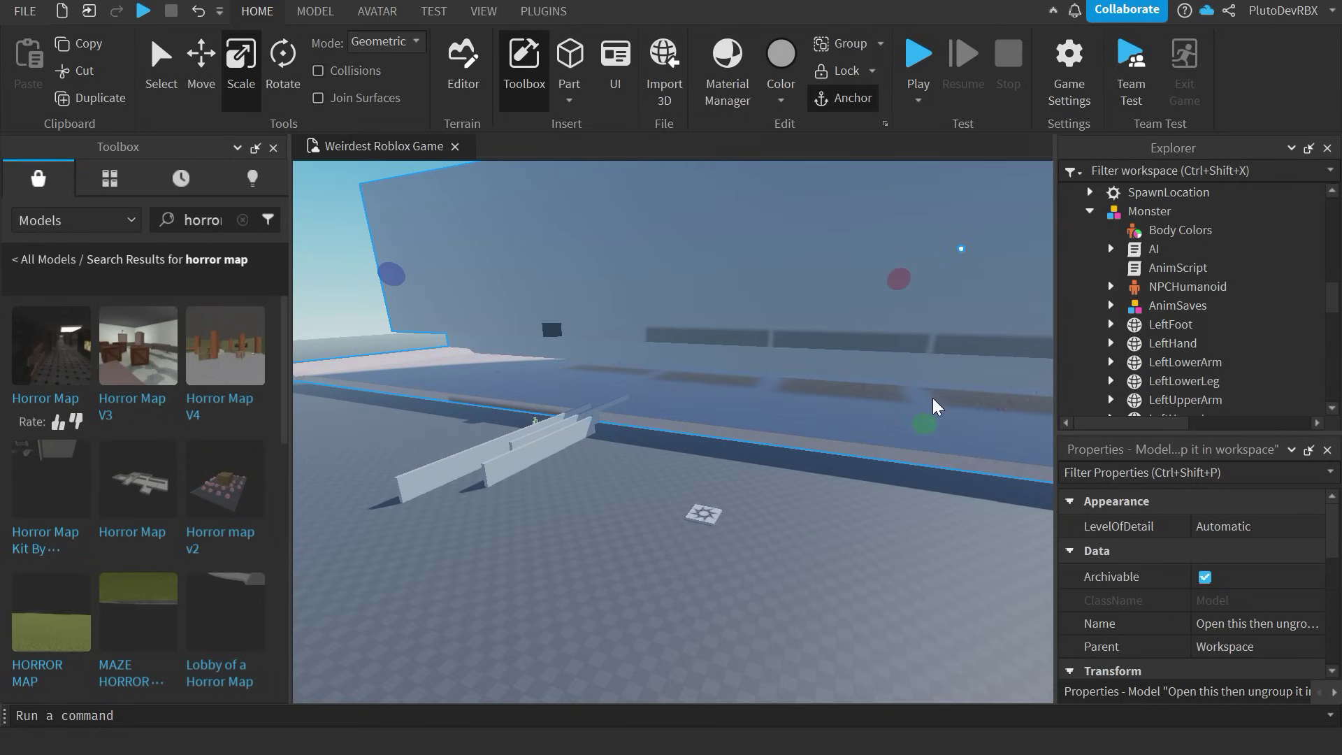
- Look through the fire-lit interior of the inserted Horror Map V4 model and undo its insertion
click(887, 421)
key(w)
right_drag(795, 469, 795, 468)
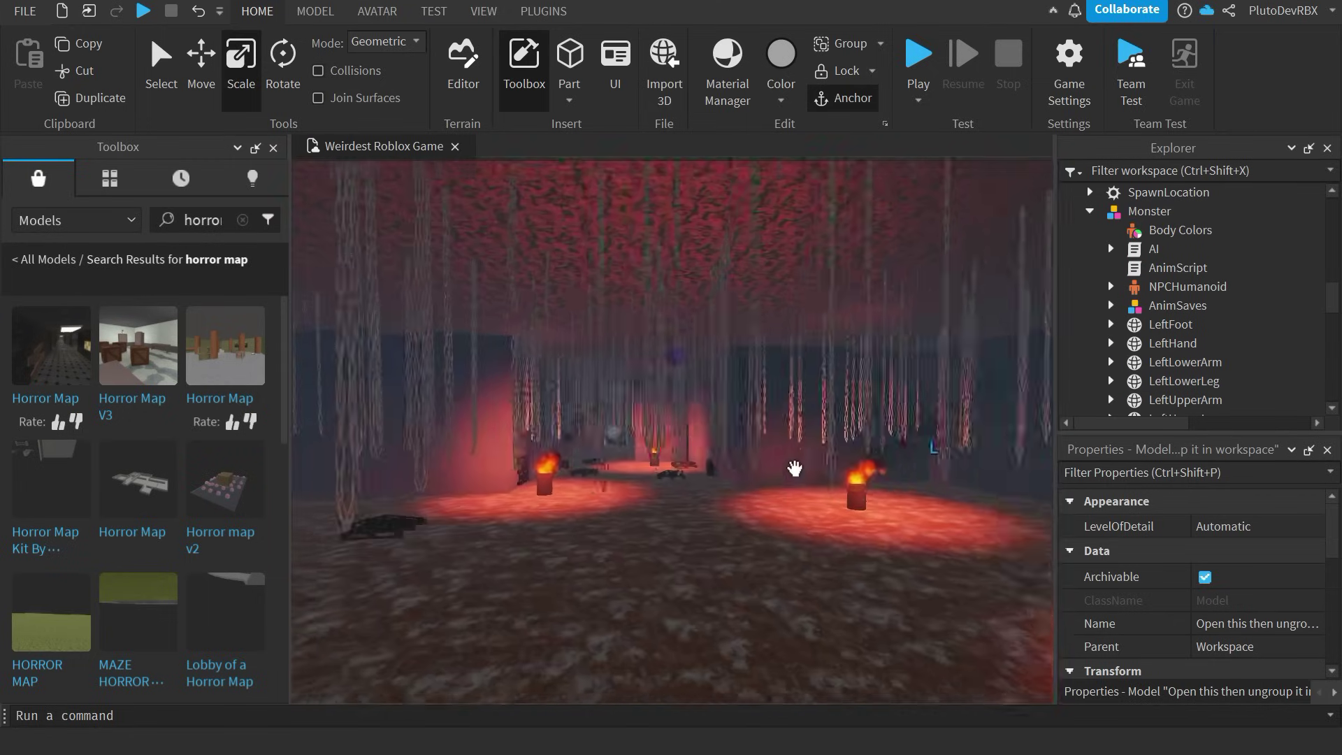
key(ctrl+z)
- Search the models for "among us" and refine the search to "among us map"
click(242, 220)
text(among us)
key(Return)
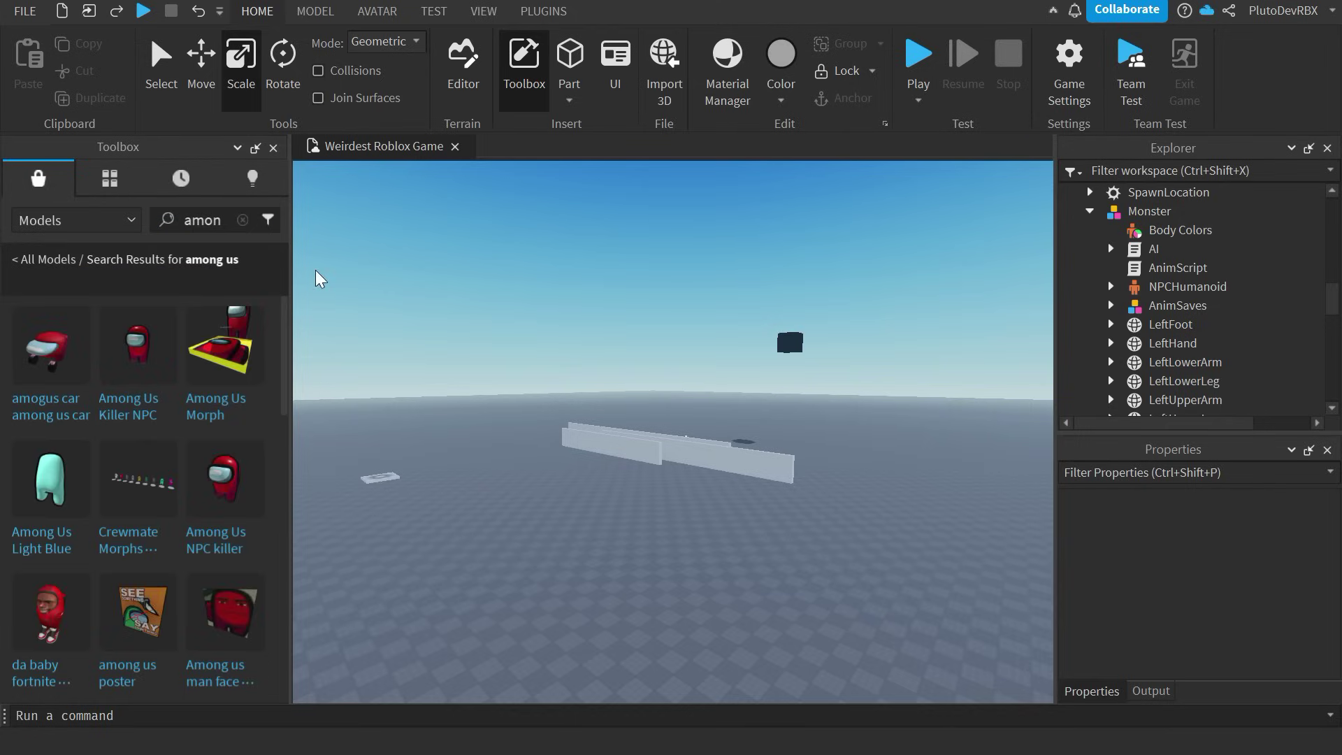
click(251, 224)
key(Return)
- Insert the Among Us Map Original model, look around its rooms and undo the insertion
click(225, 346)
right_drag(443, 426, 669, 425)
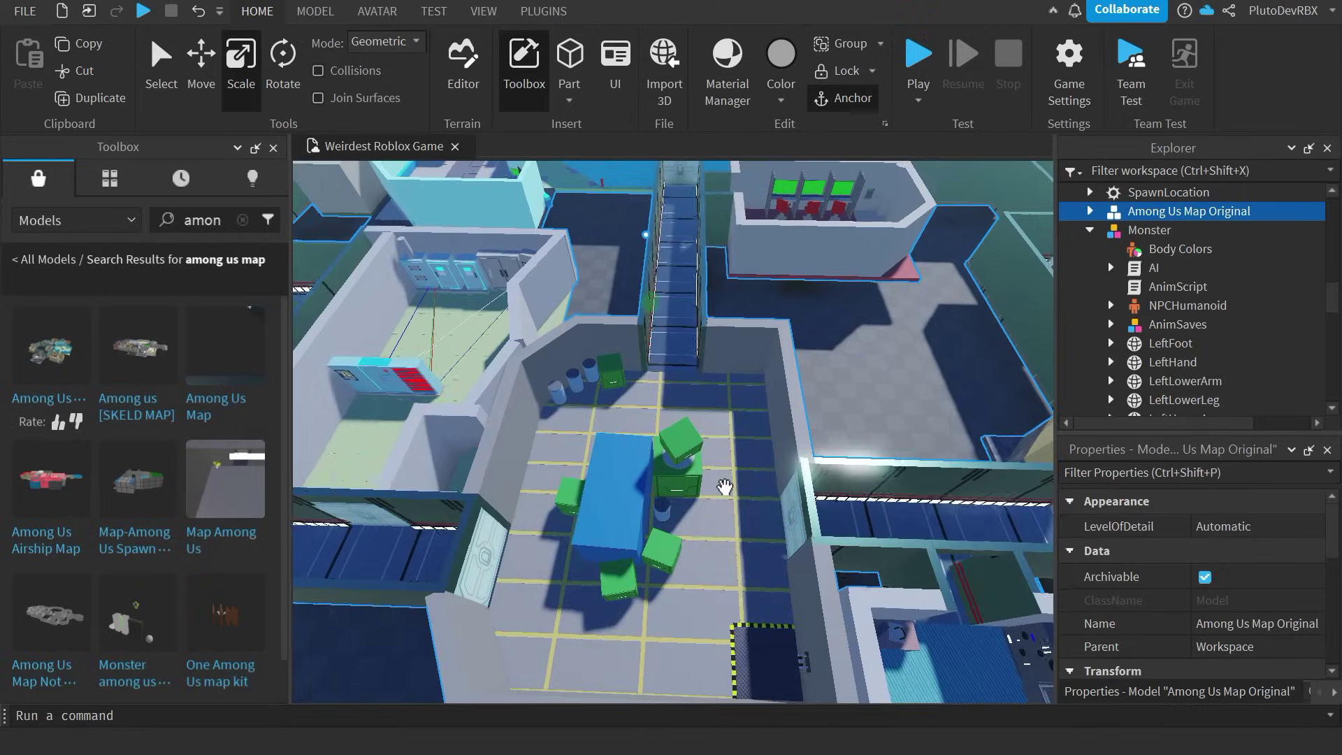
key(w)
right_drag(722, 489, 725, 493)
key(w)
key(ctrl+z)
- Insert the Among us [SKELD MAP] model and look around its large room with the round tables
click(144, 350)
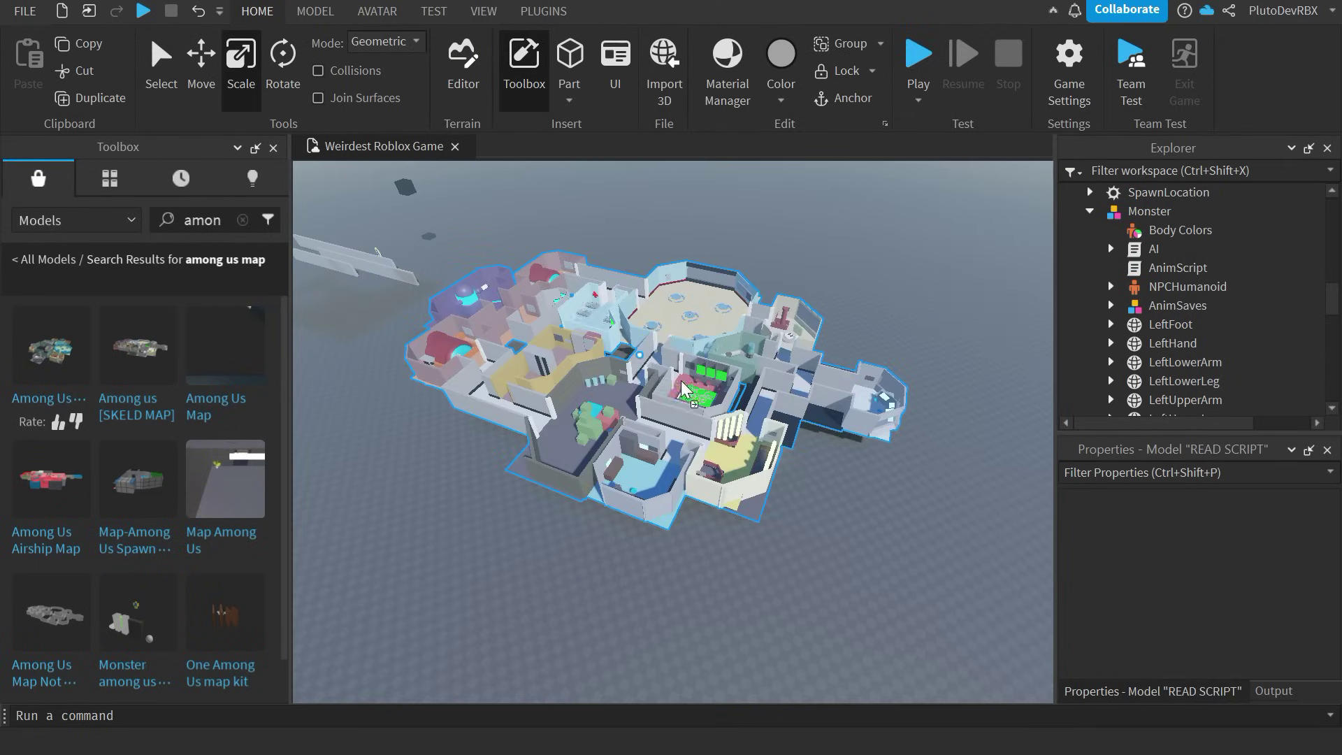
key(w)
click(878, 417)
key(w)
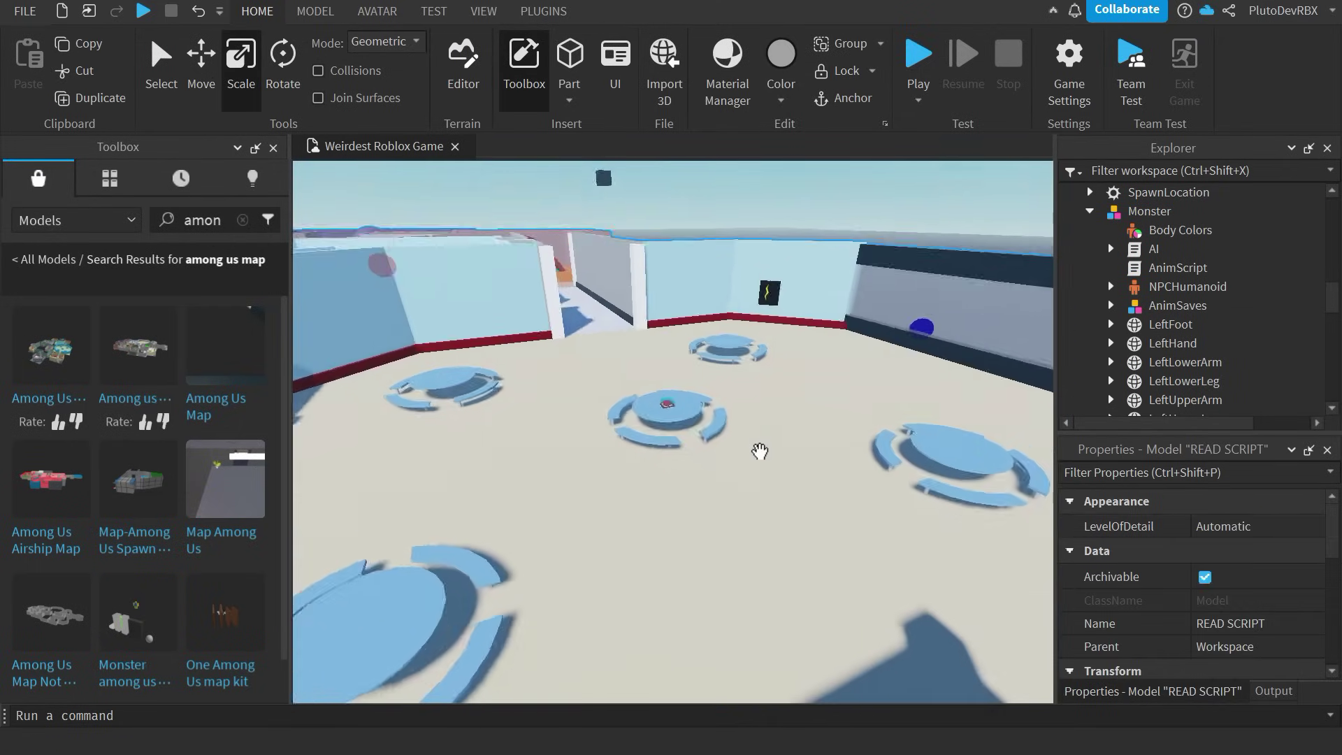
right_drag(760, 451, 761, 452)
- Search the models for "horror map" again, insert the Horror Map model and inspect its dark corridors
click(242, 221)
click(244, 215)
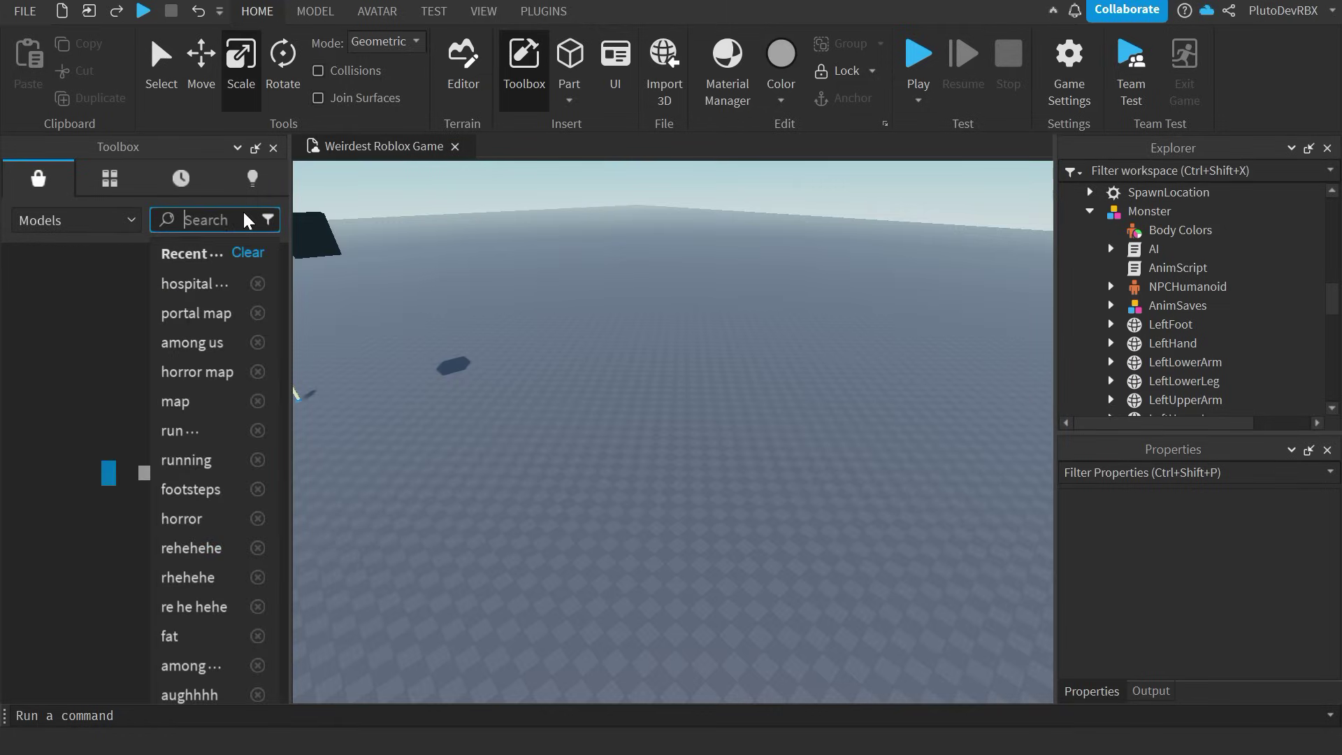
text(horror map)
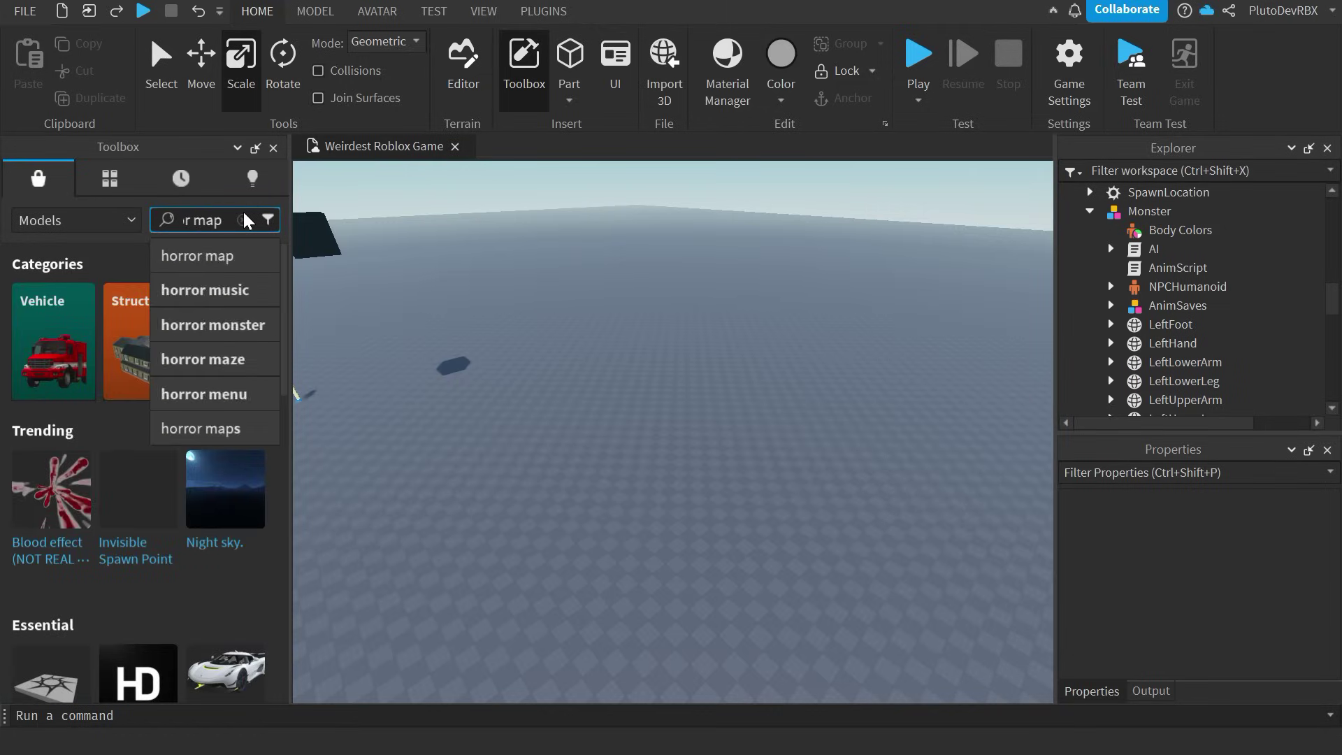
key(Return)
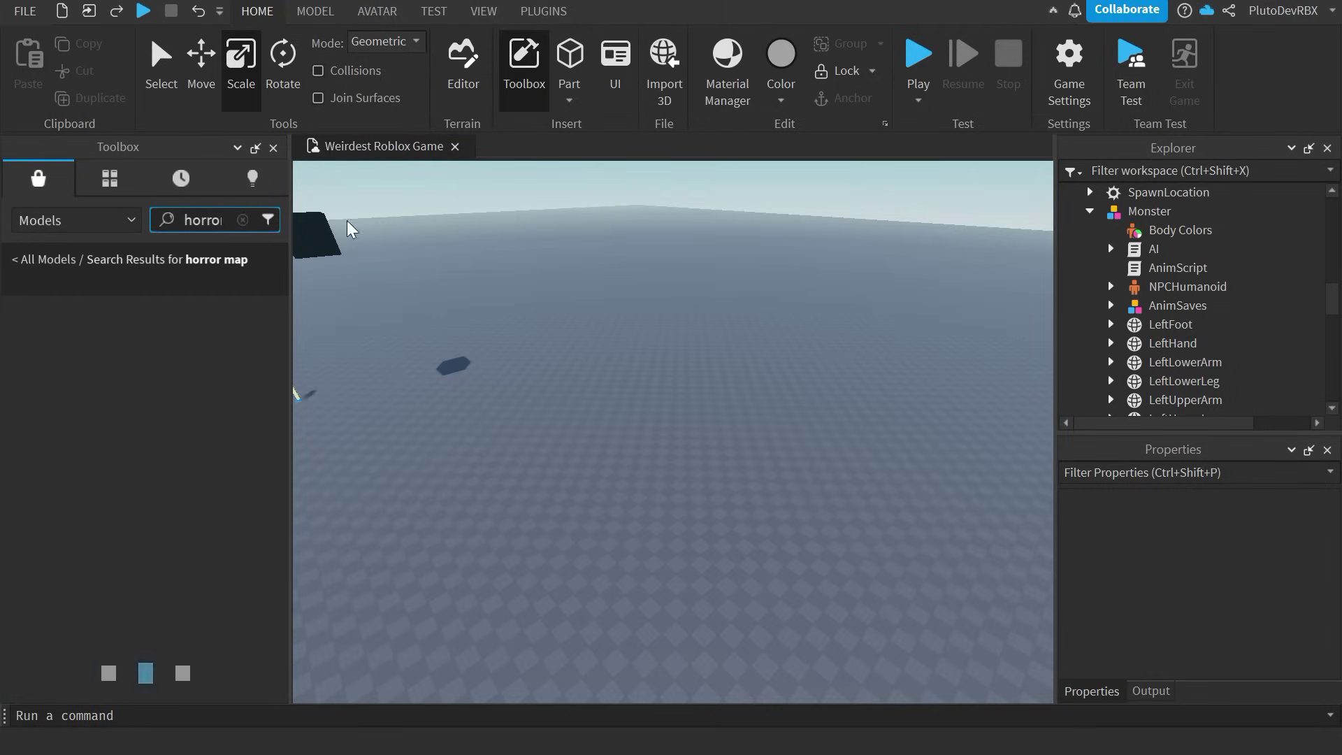
click(878, 418)
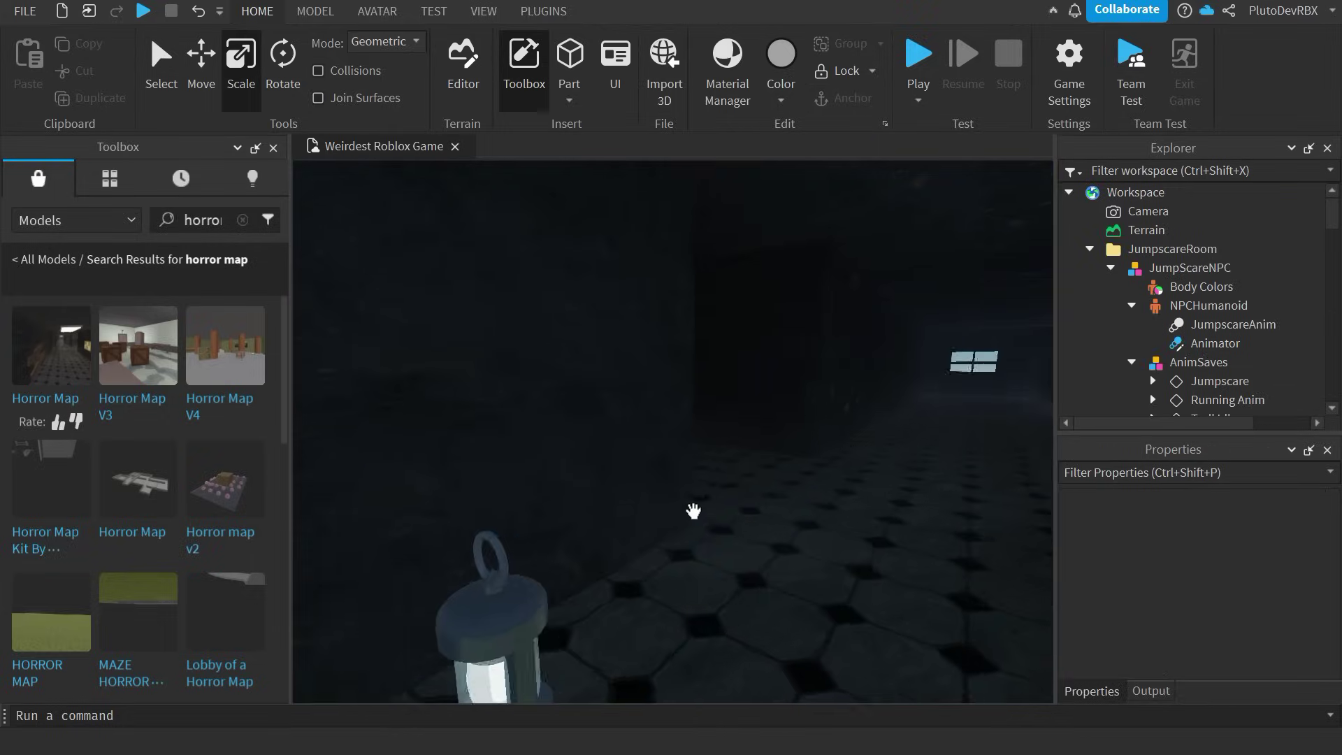
right_drag(698, 510, 753, 477)
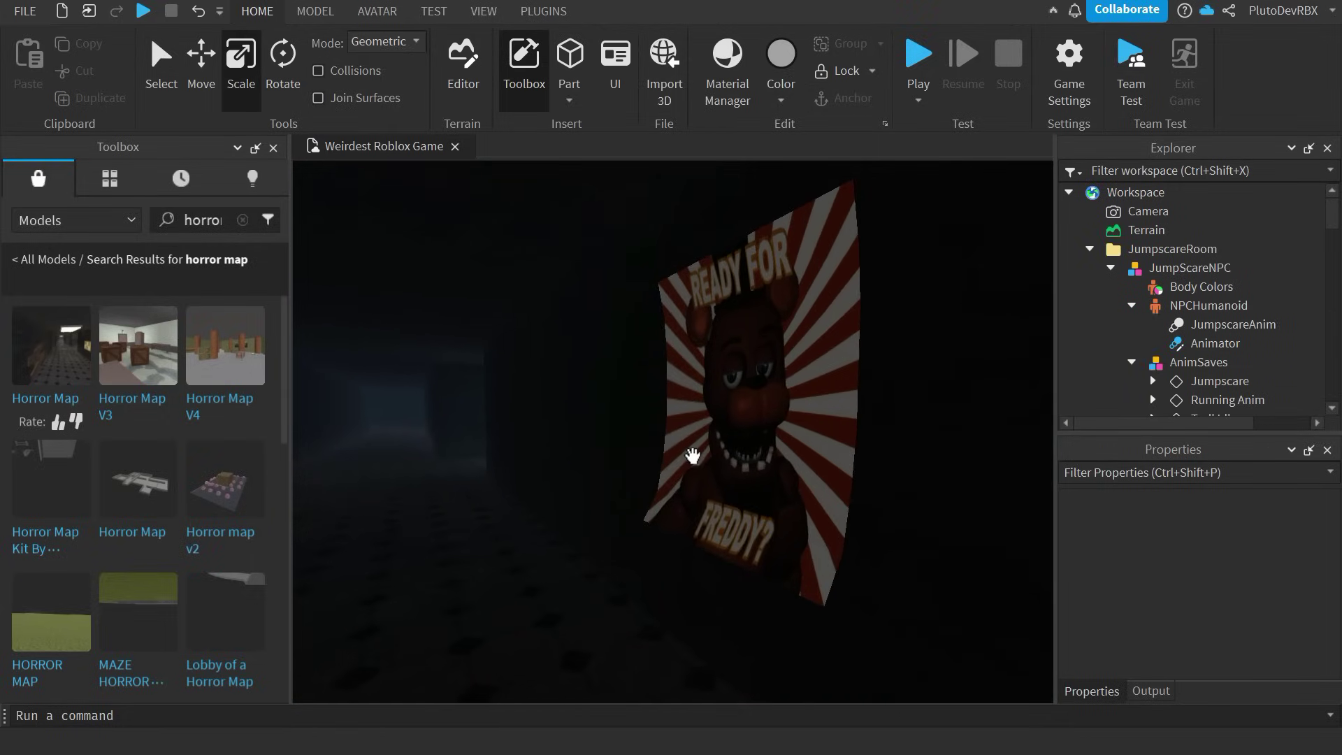
- Rename the Monster model to Gremlin
click(692, 456)
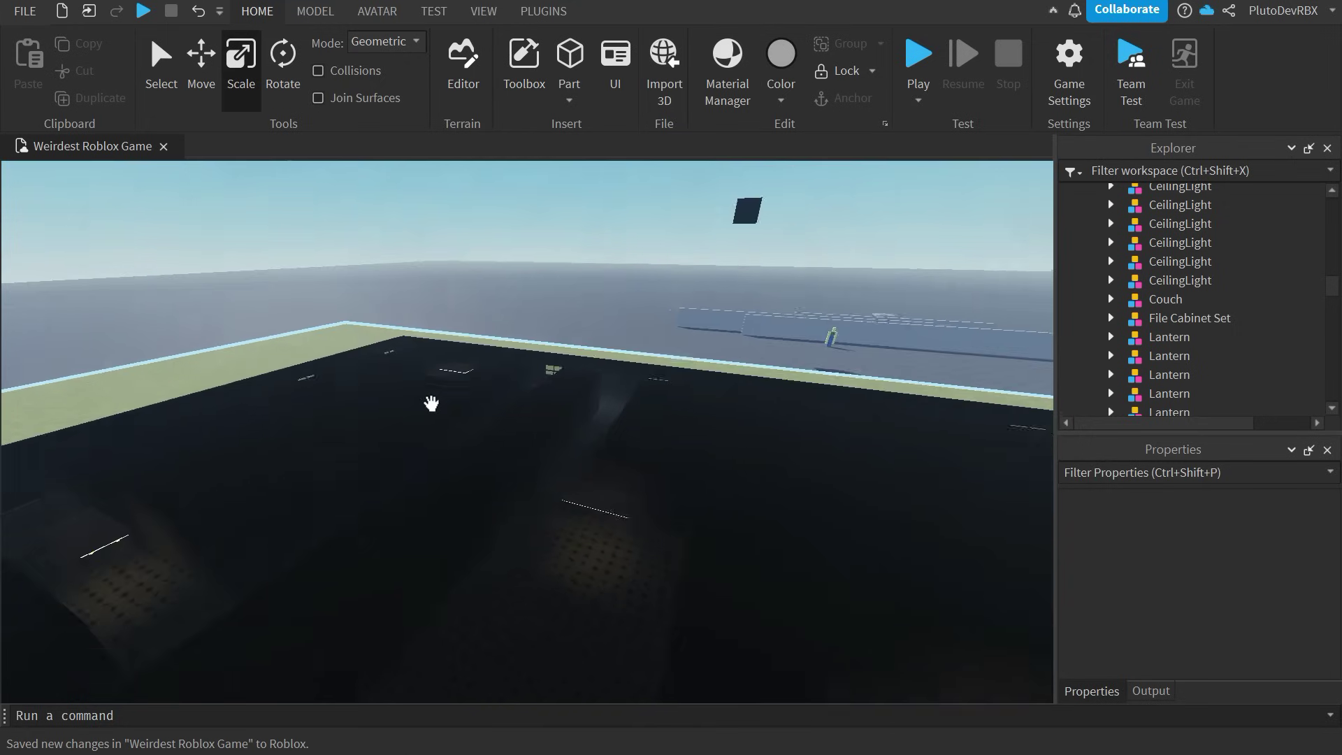
key(w)
right_drag(431, 403, 432, 404)
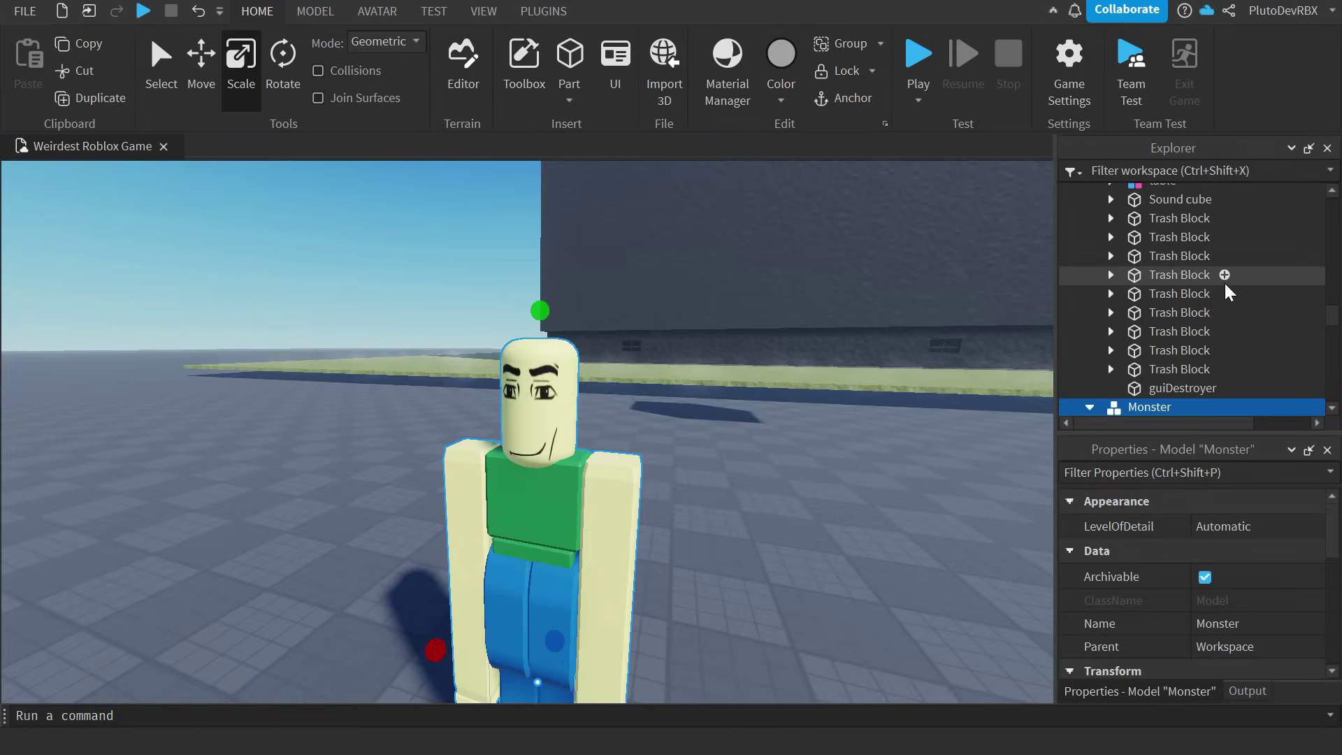
scroll(1189, 293, down, 2)
key(F2)
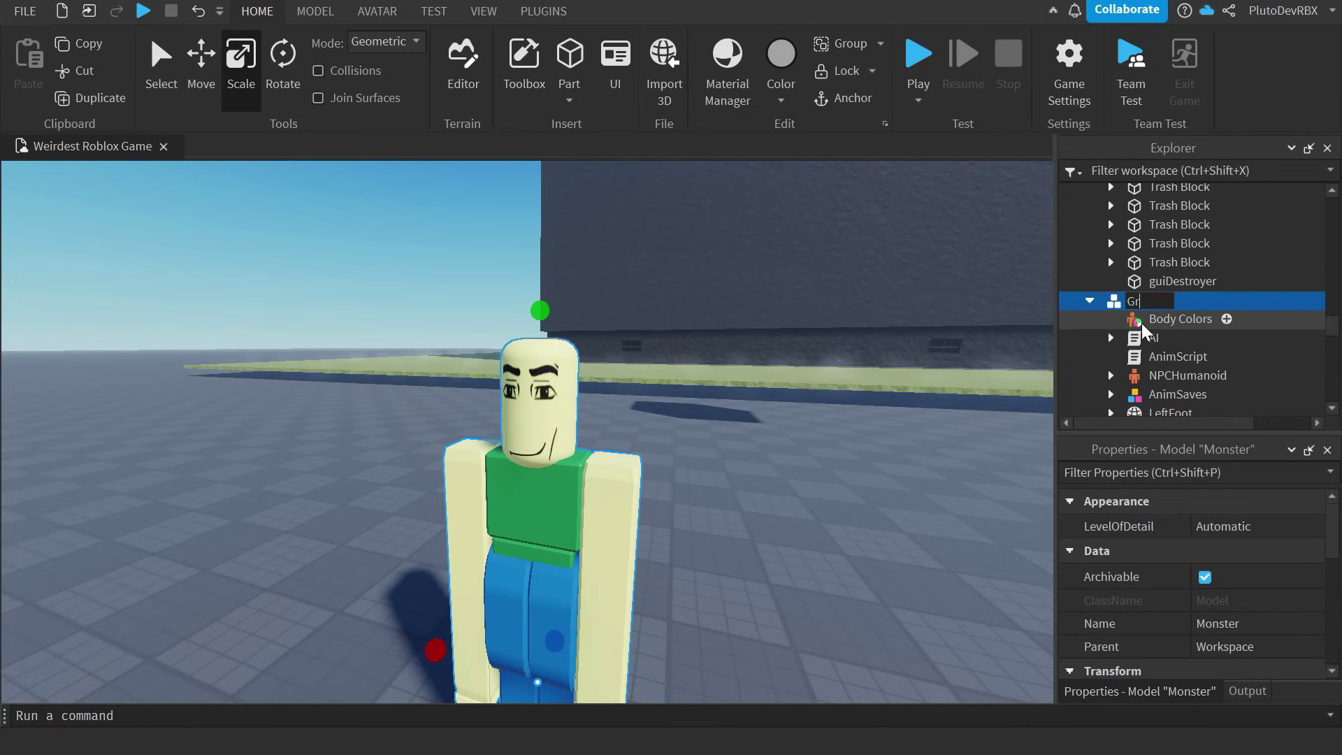
text(in)
click(850, 605)
- Move the Gremlin model from the baseplate toward the horror map and into its interior
scroll(584, 461, down, 5)
drag(566, 468, 552, 425)
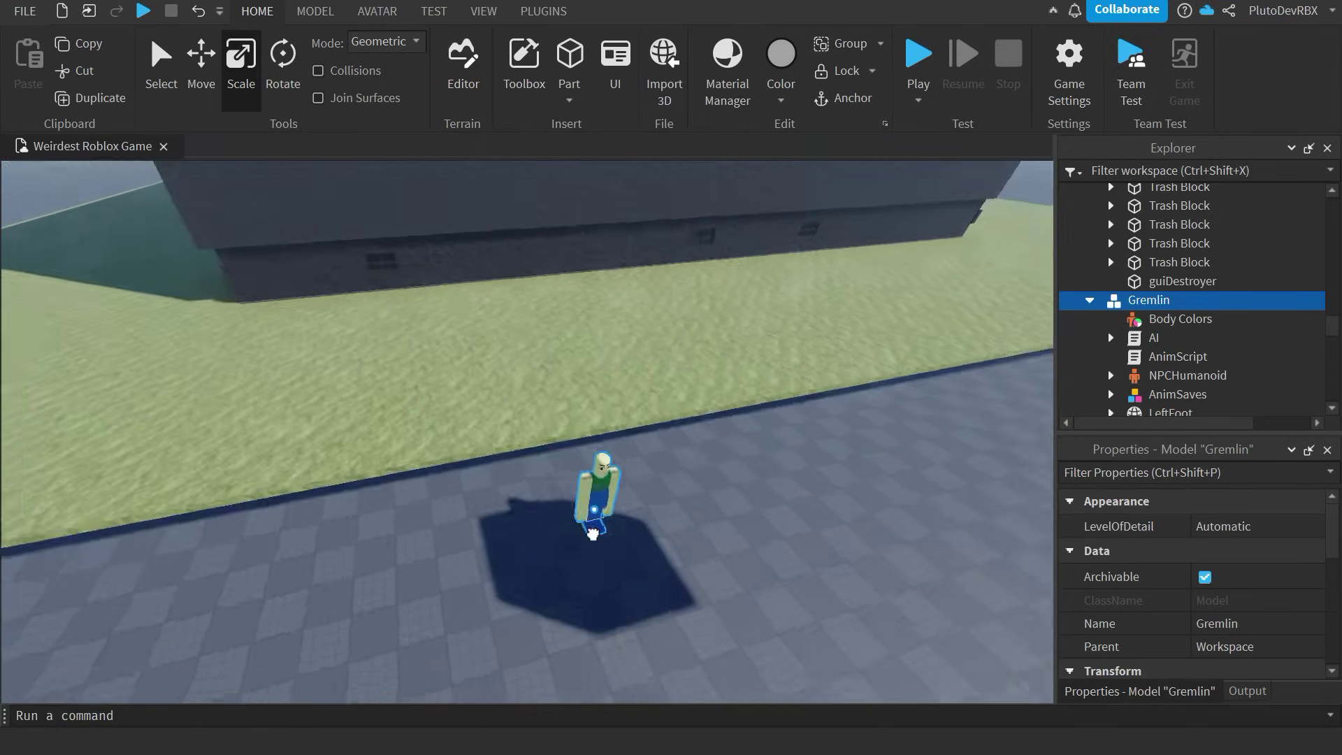
key(w)
right_drag(552, 426, 449, 409)
key(s)
click(450, 334)
right_drag(450, 335, 502, 414)
key(w)
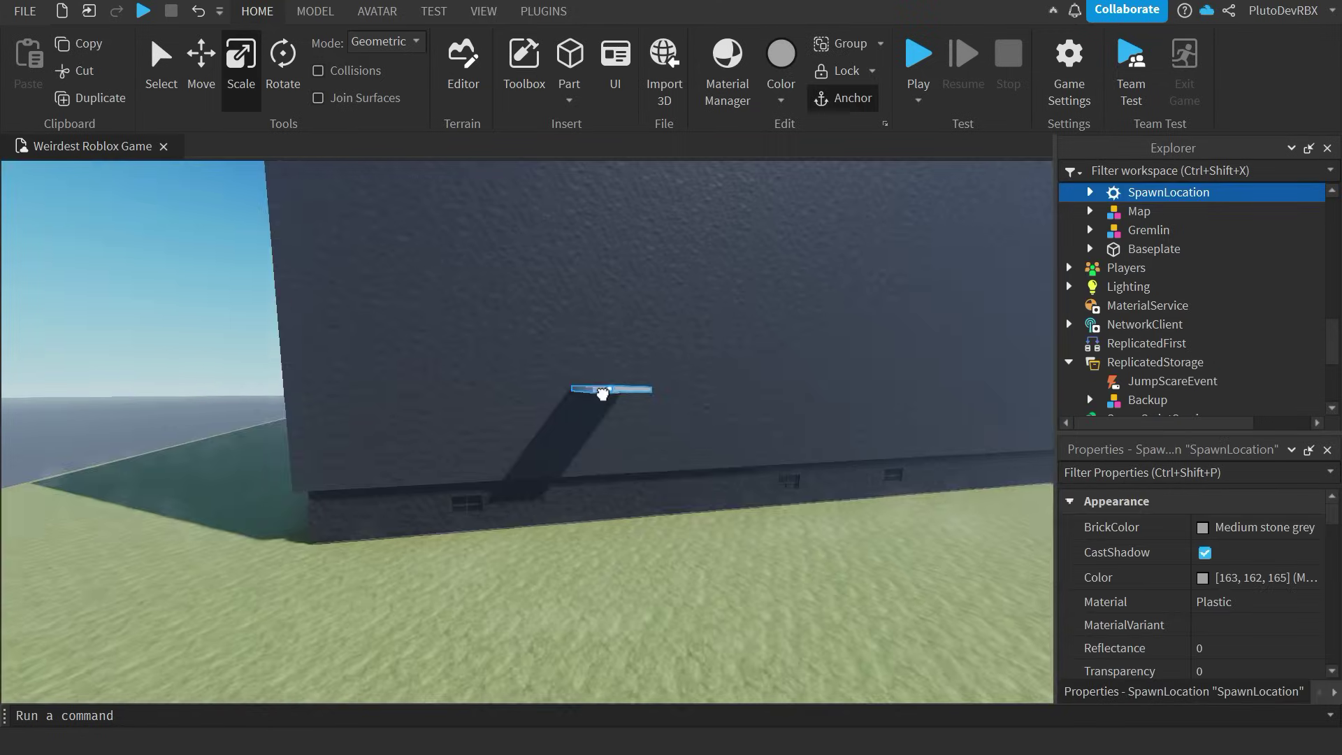
- Move the SpawnLocation onto the floor inside the map and give it colour [0, 0, 0] and transparency 1
drag(602, 392, 571, 415)
right_drag(571, 415, 516, 483)
key(w)
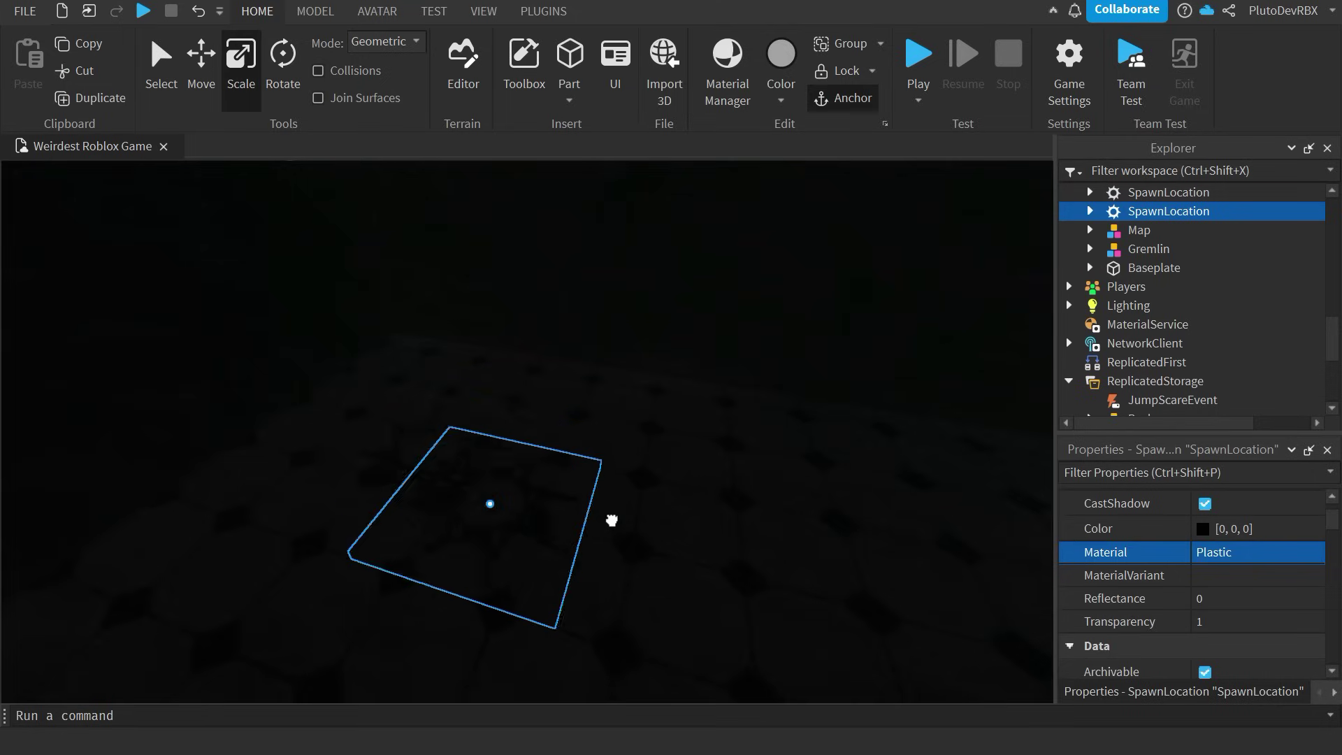
- Place duplicated SpawnLocations at separate spots along the map's dark corridors
drag(611, 518, 615, 521)
key(s)
key(w)
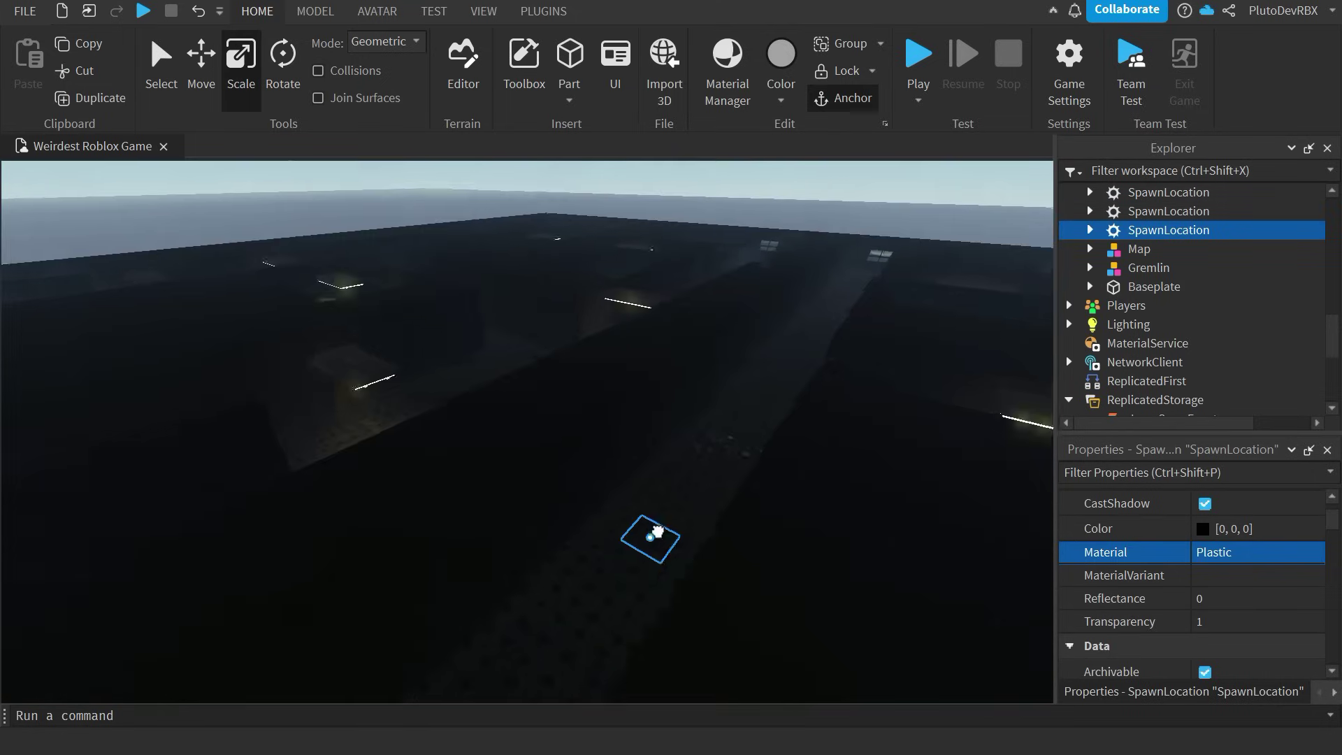
drag(653, 534, 608, 389)
key(w)
key(s)
scroll(608, 390, up, 5)
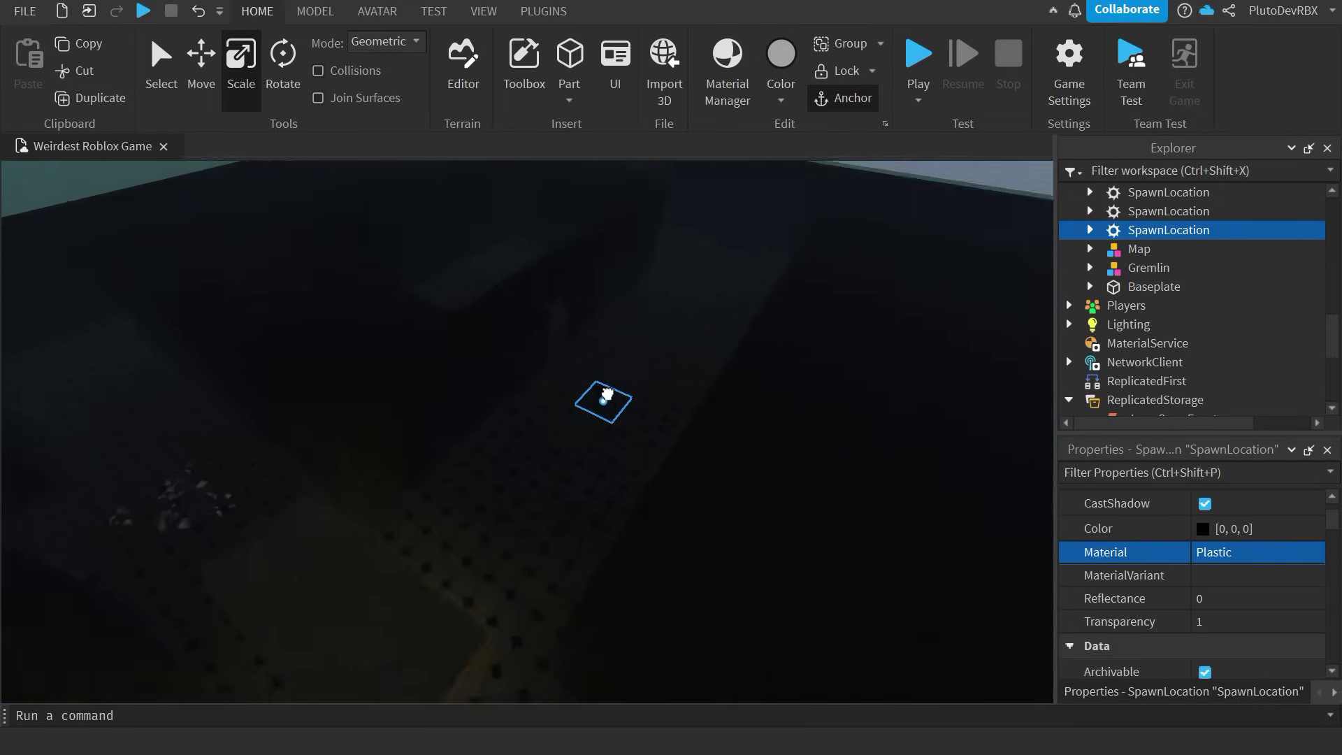
- Reposition the selected SpawnLocation and duplicate it once more for another part of the map
drag(658, 428, 772, 551)
key(ctrl+d)
scroll(769, 551, down, 5)
right_drag(771, 552, 771, 552)
key(w)
right_drag(549, 410, 548, 410)
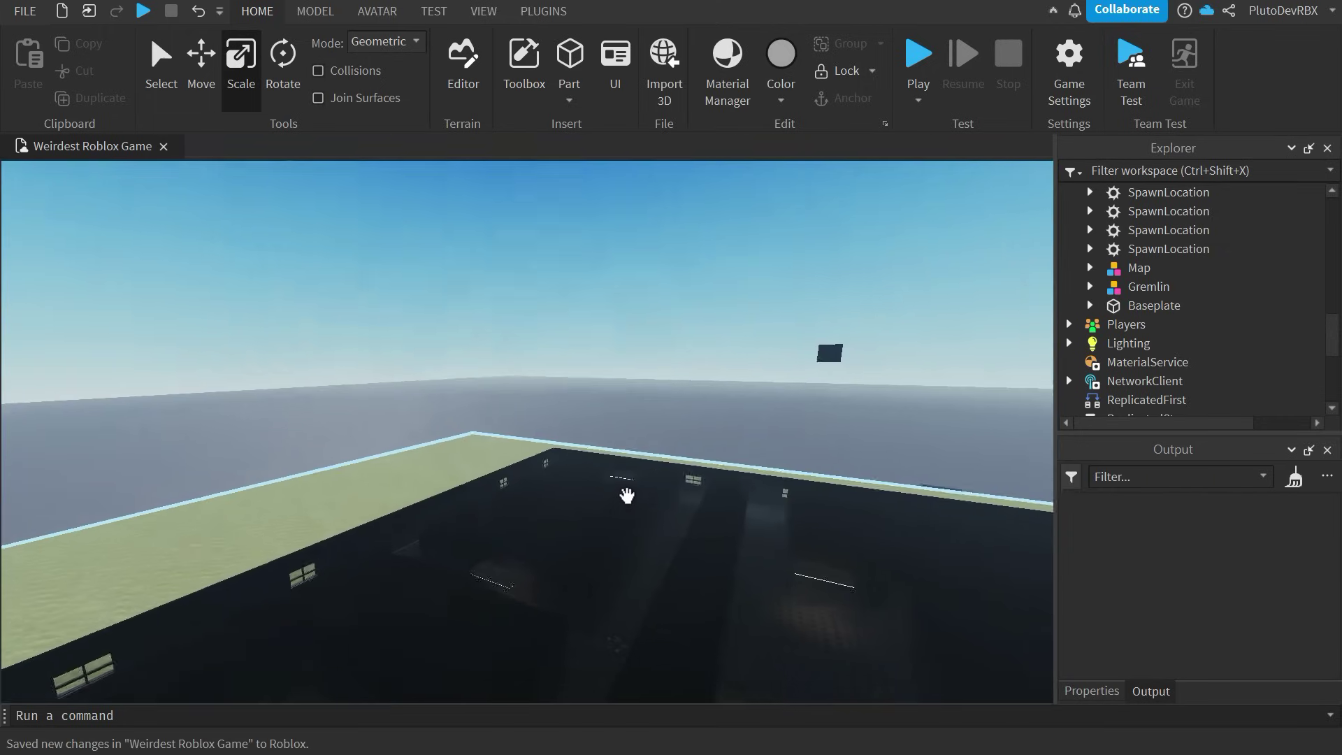
- Raise the JumpscareRoom folder's contents high above the map building and shift them sideways
key(w)
right_drag(627, 496, 626, 495)
key(w)
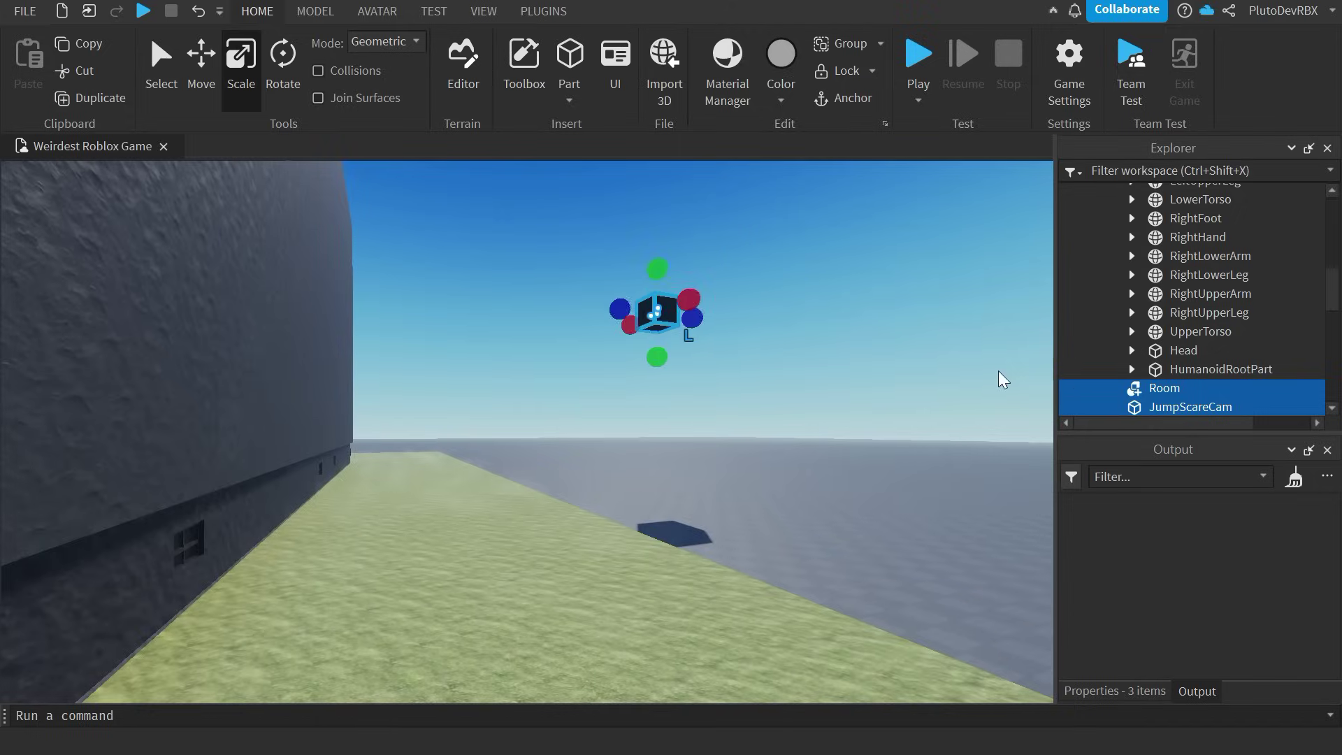
scroll(1188, 315, up, 2)
click(1107, 267)
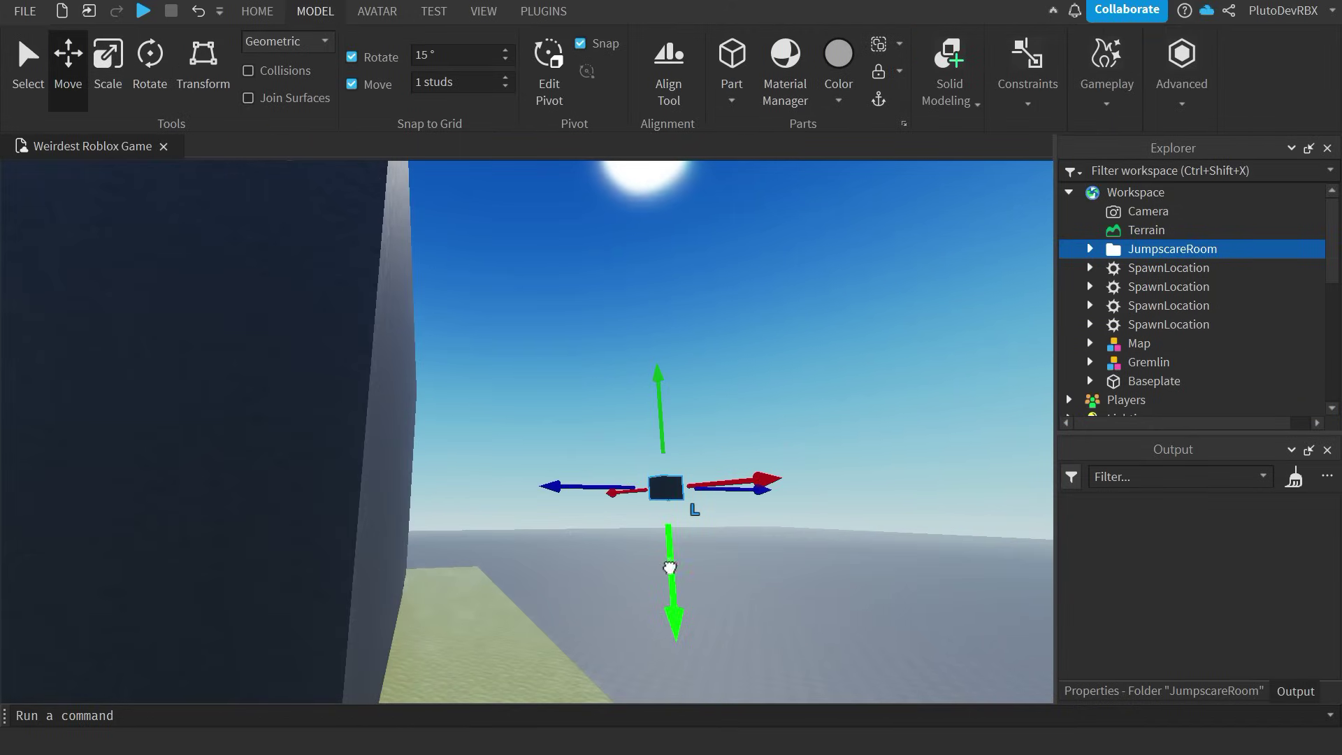
drag(670, 568, 692, 363)
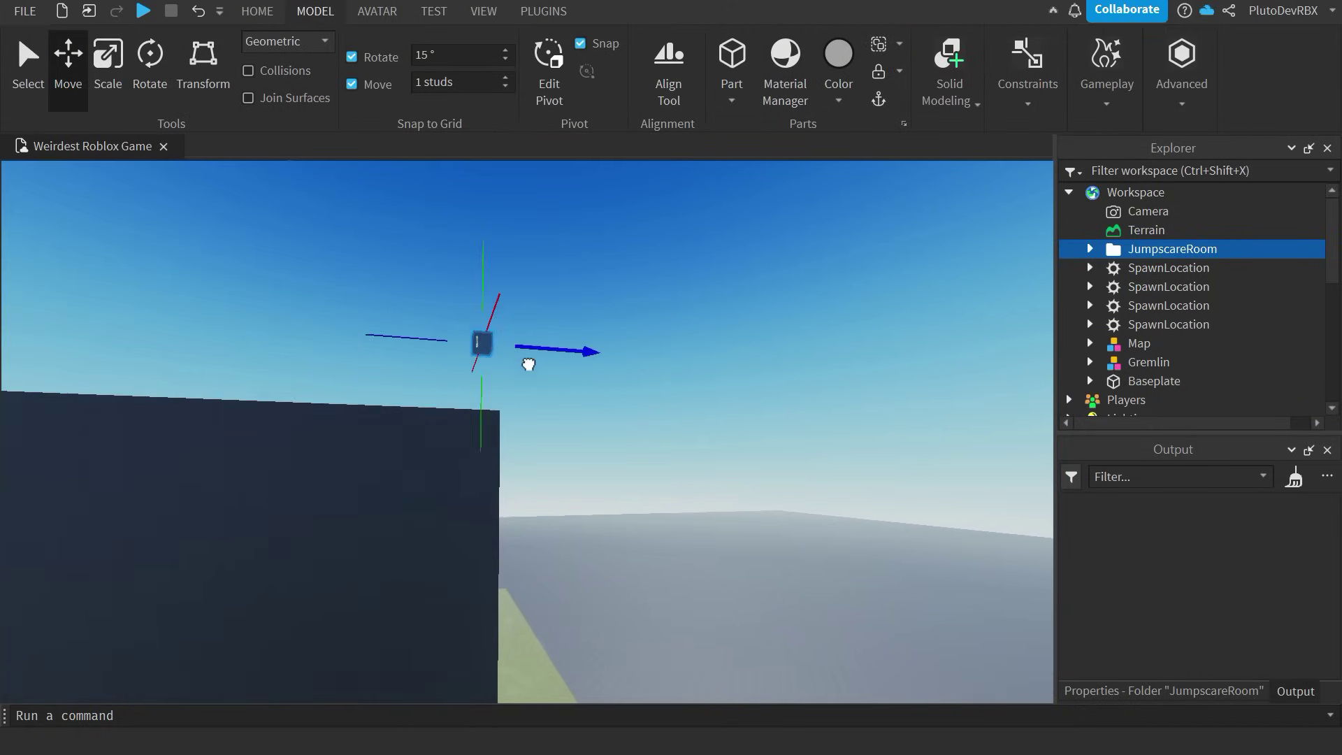
drag(537, 359, 420, 408)
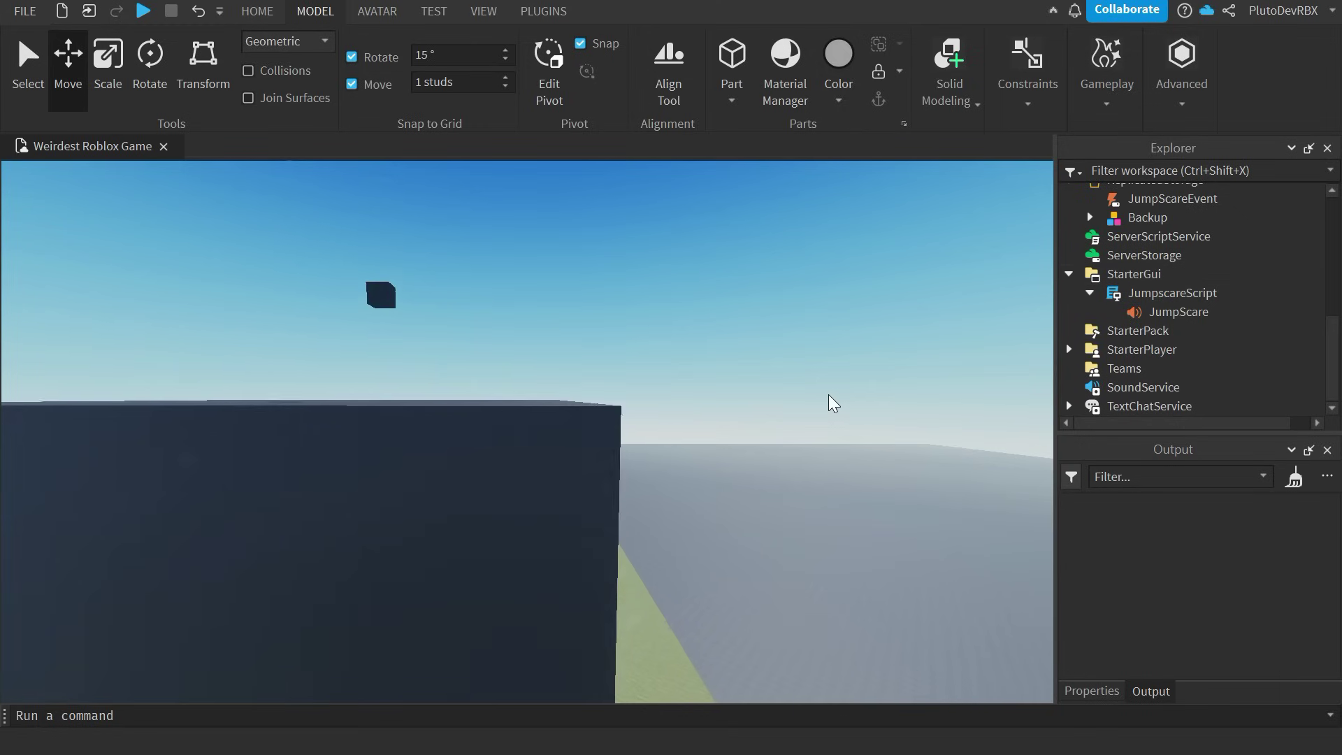
- Set the FogEnd of Lighting to 250
key(w)
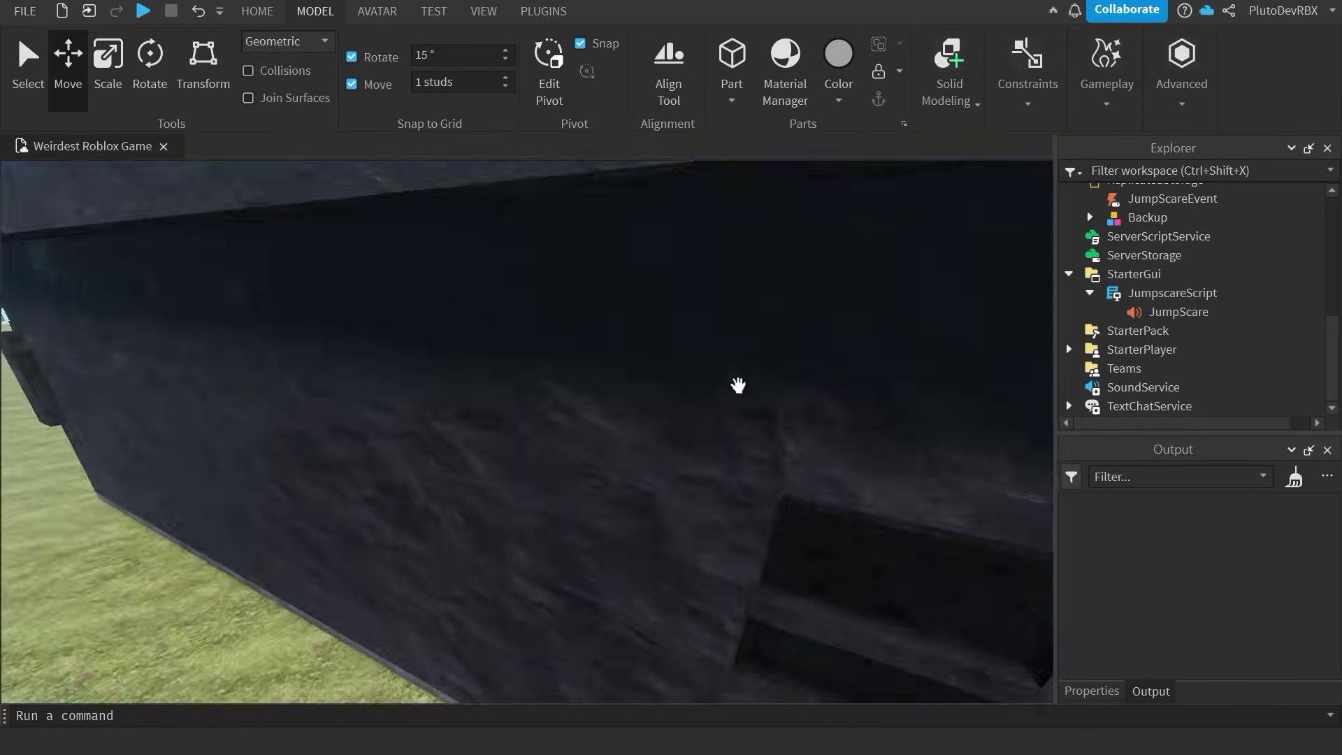
key(w)
right_drag(739, 385, 736, 384)
key(s)
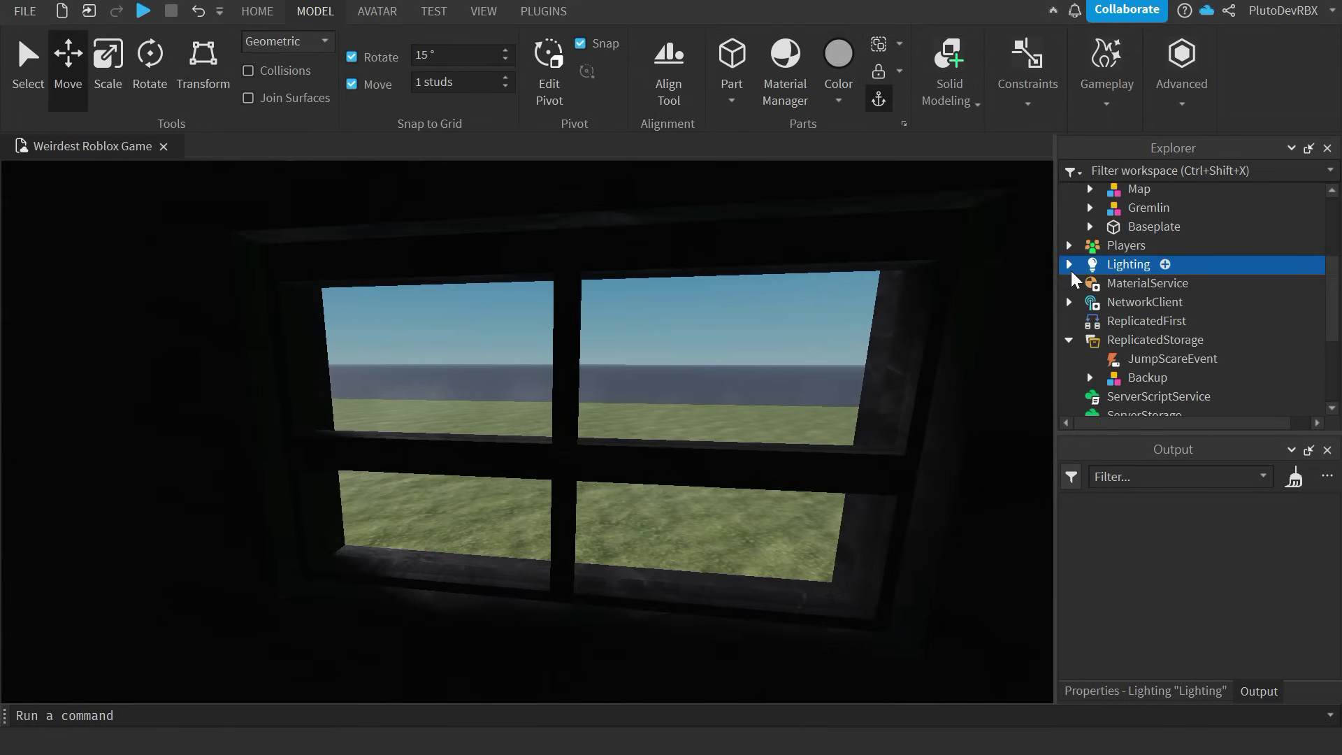
click(1069, 265)
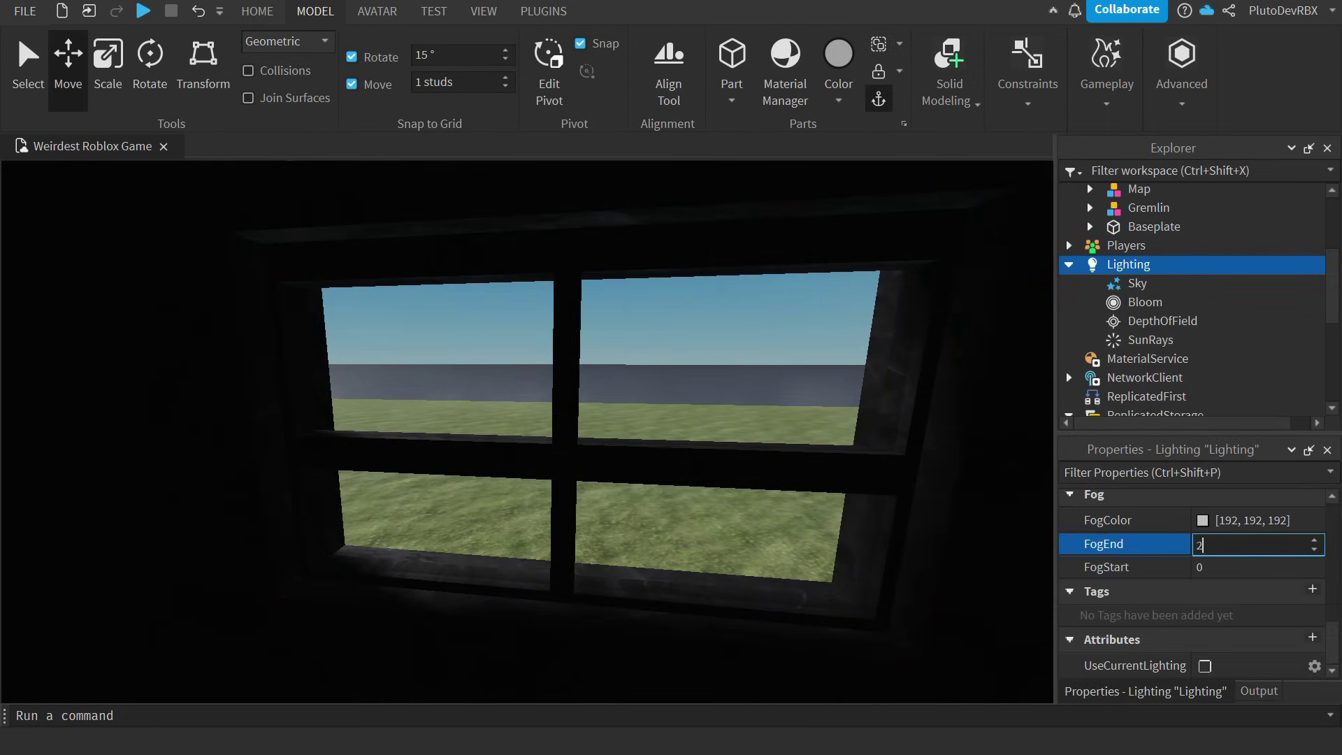
text(250)
key(Return)
- Try a black fog colour for Lighting and lighten it to grey [102, 102, 102]
click(1203, 521)
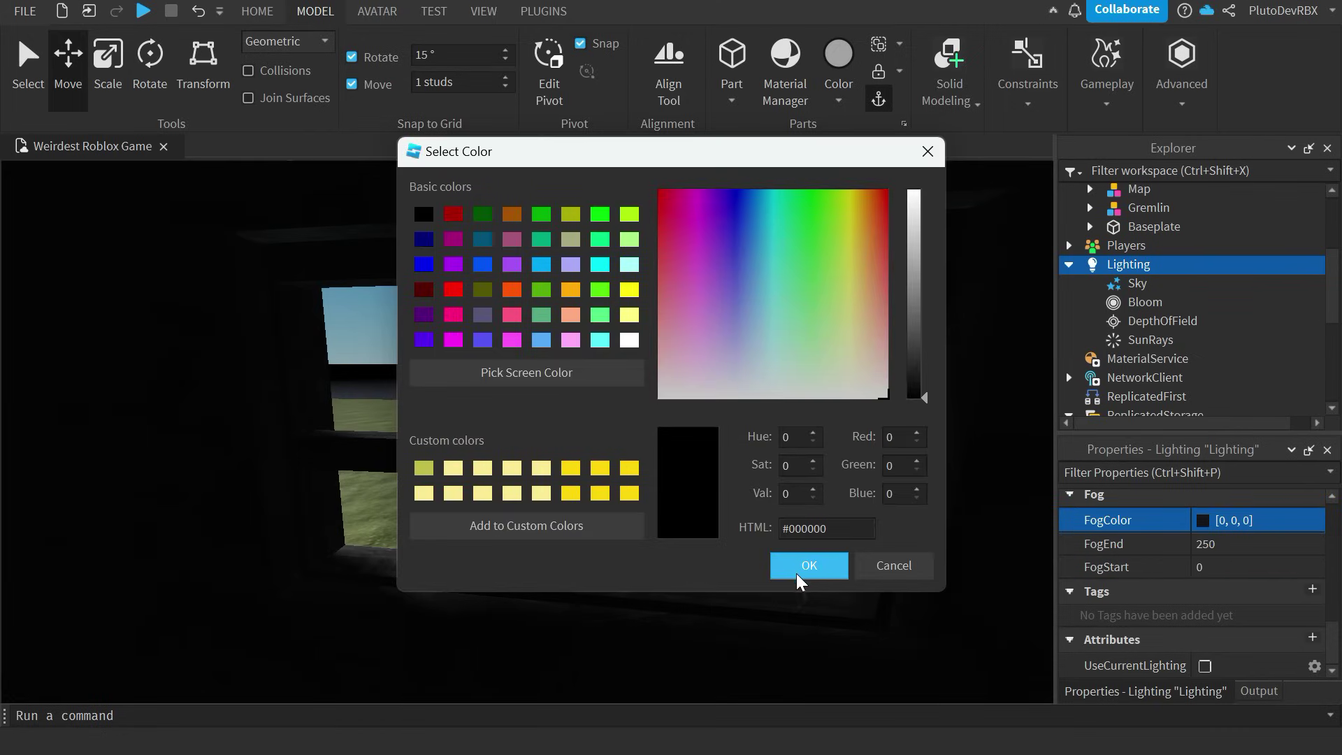
click(809, 565)
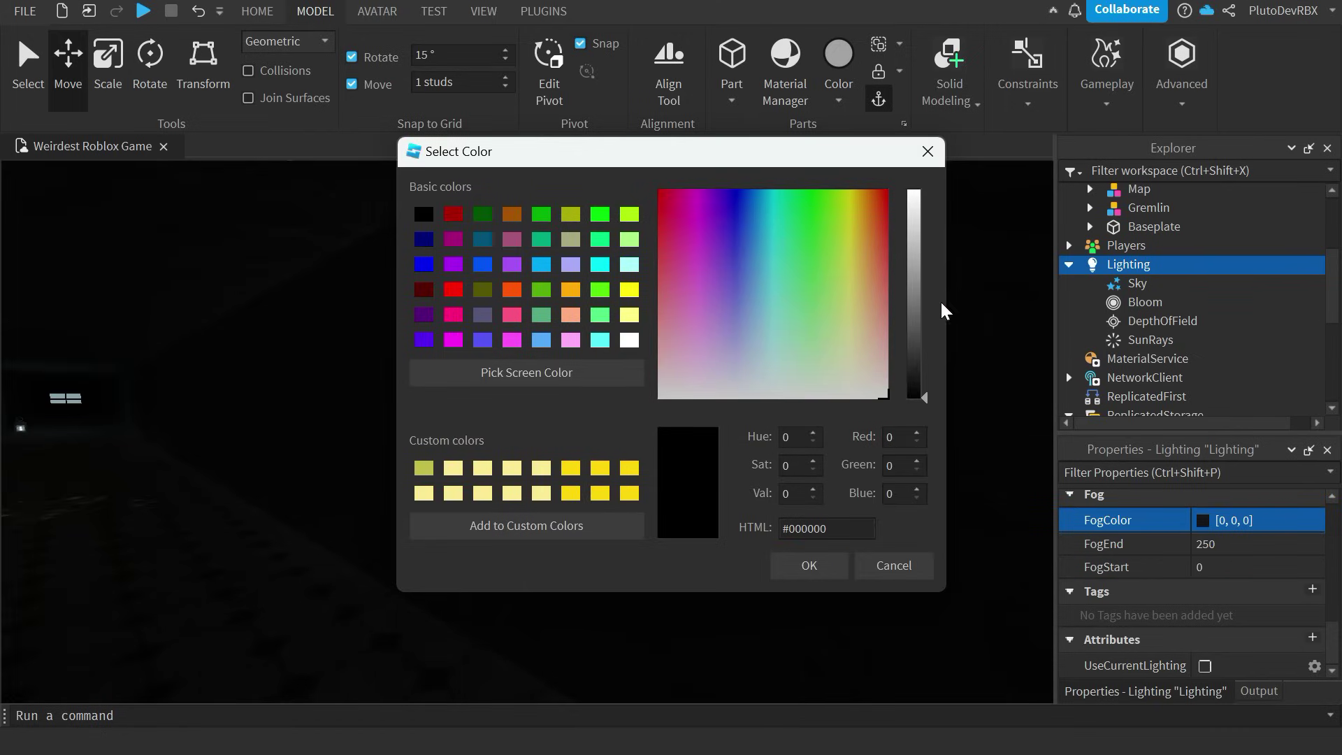
drag(945, 310, 919, 321)
right_drag(746, 558, 746, 558)
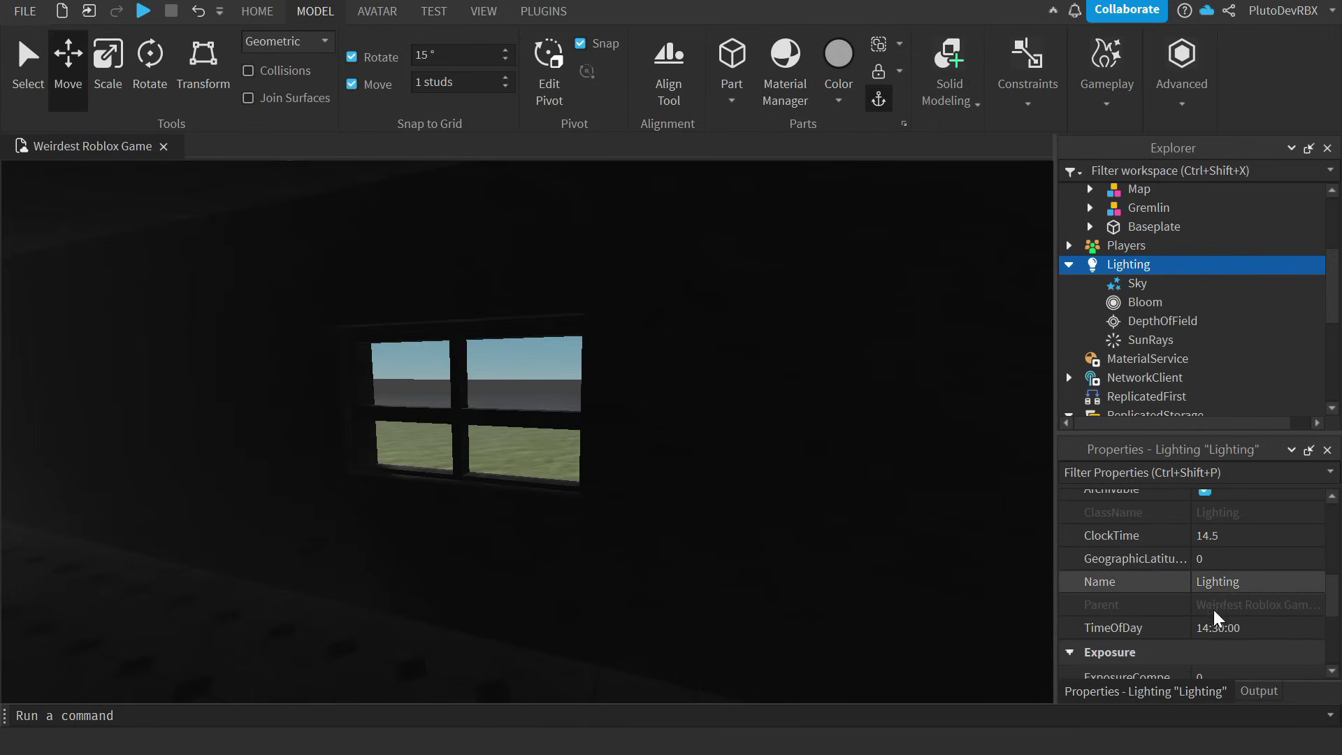
- Set the ClockTime of Lighting to 0 and darken the FogColor to [45, 45, 45]
click(1243, 542)
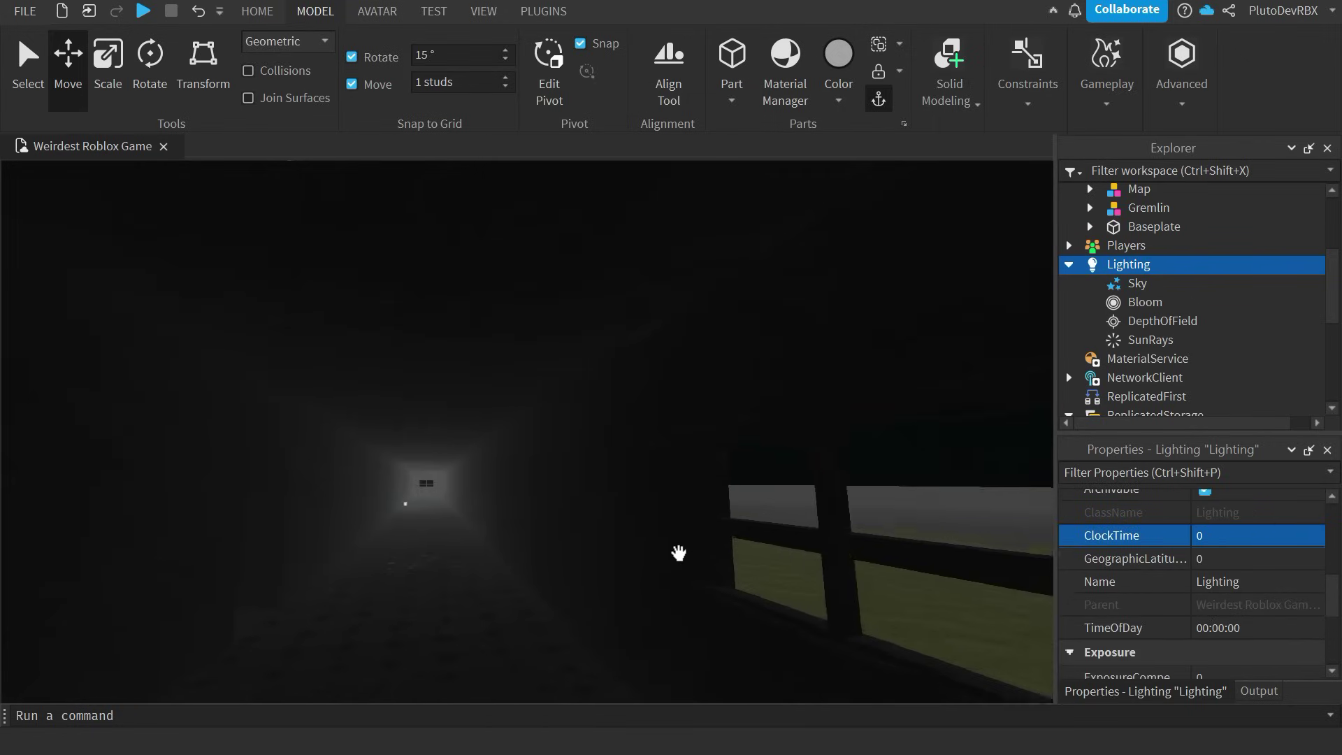
scroll(1273, 623, down, 4)
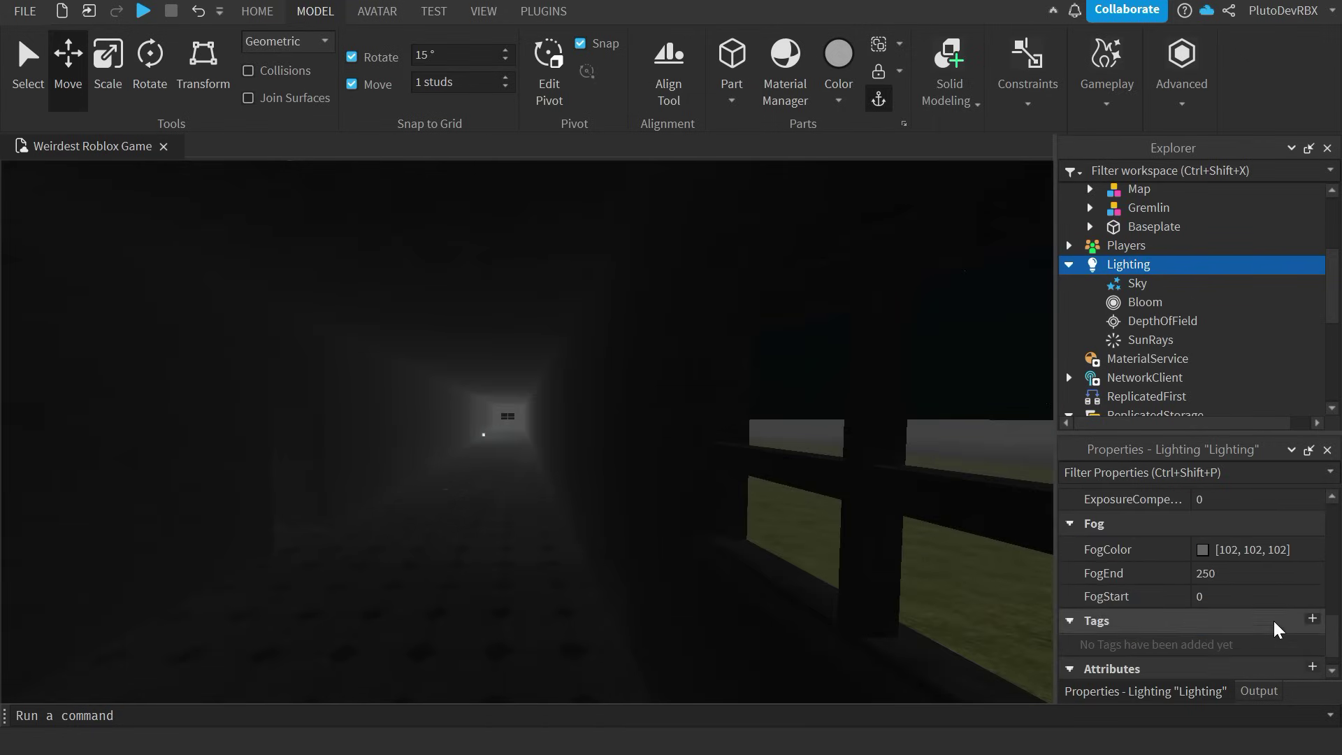
click(1203, 549)
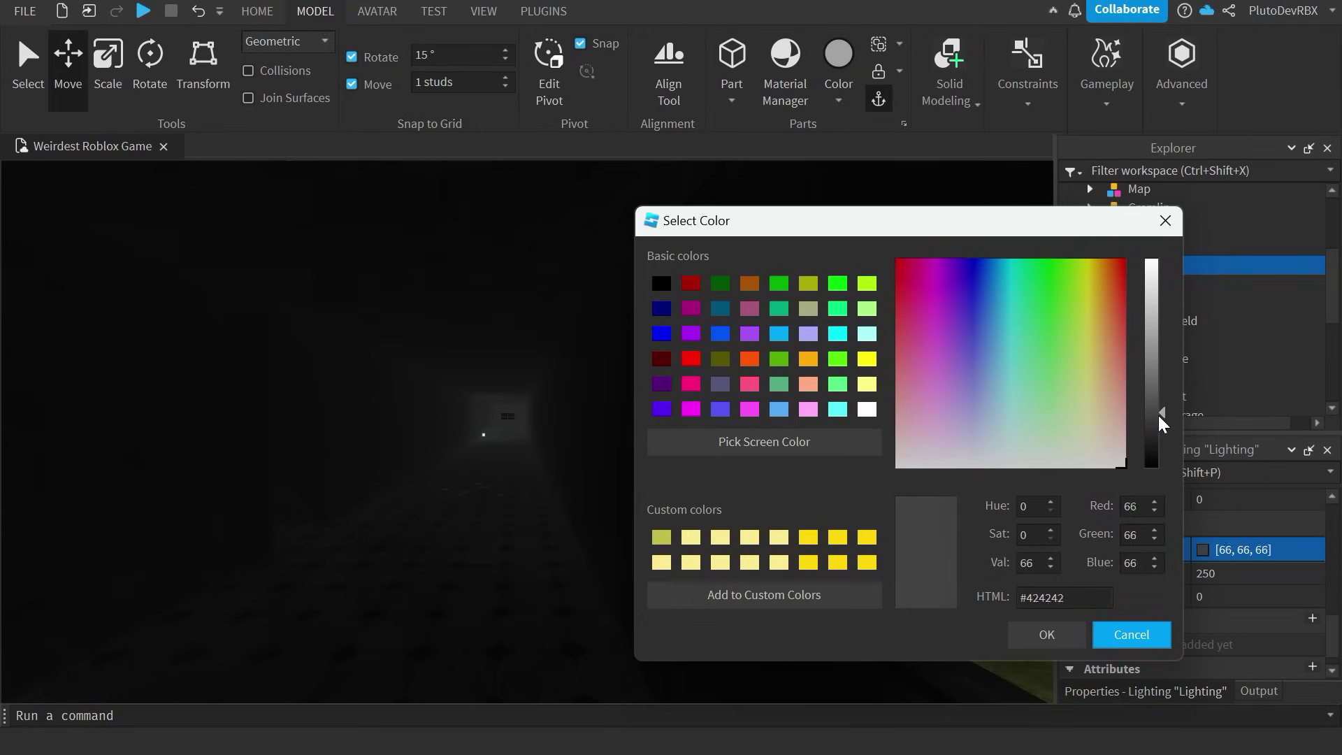
drag(1159, 414, 1160, 442)
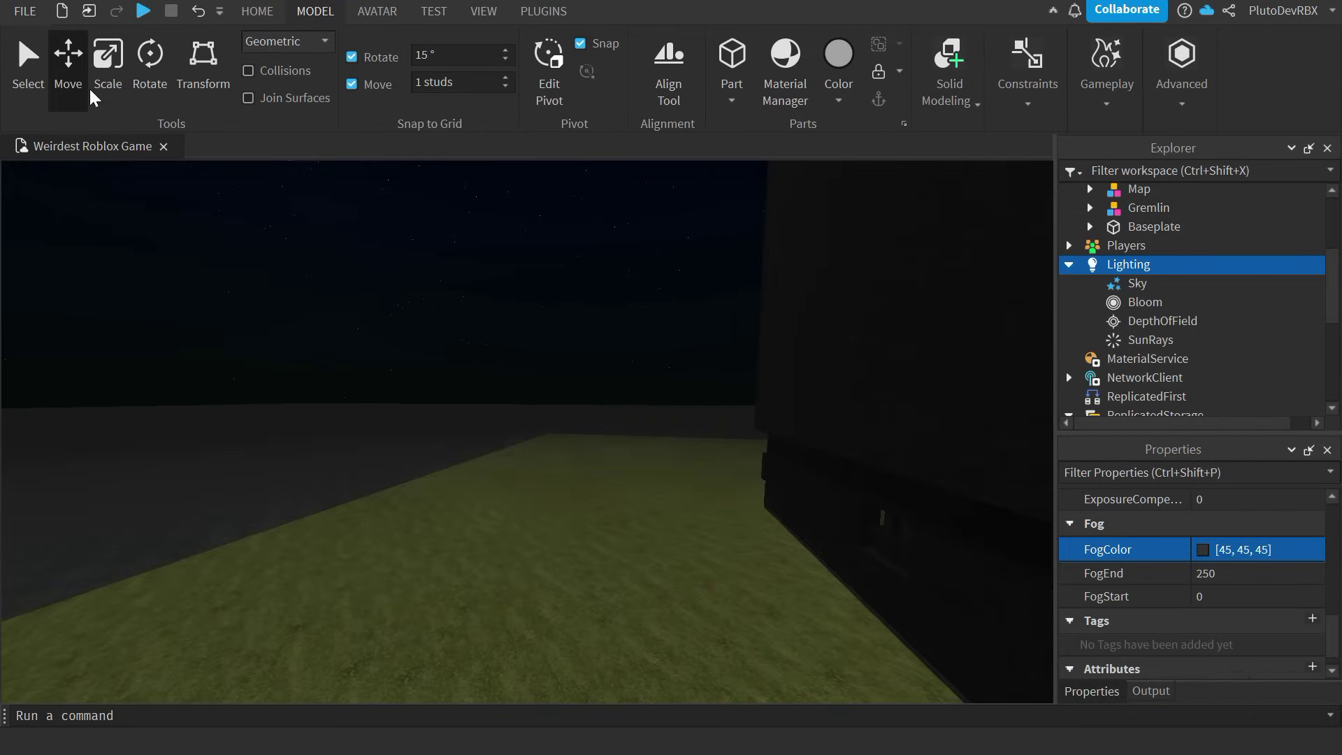
- Save the game to Roblox, then run a playtest inside the dark map and stop it
click(13, 13)
click(45, 138)
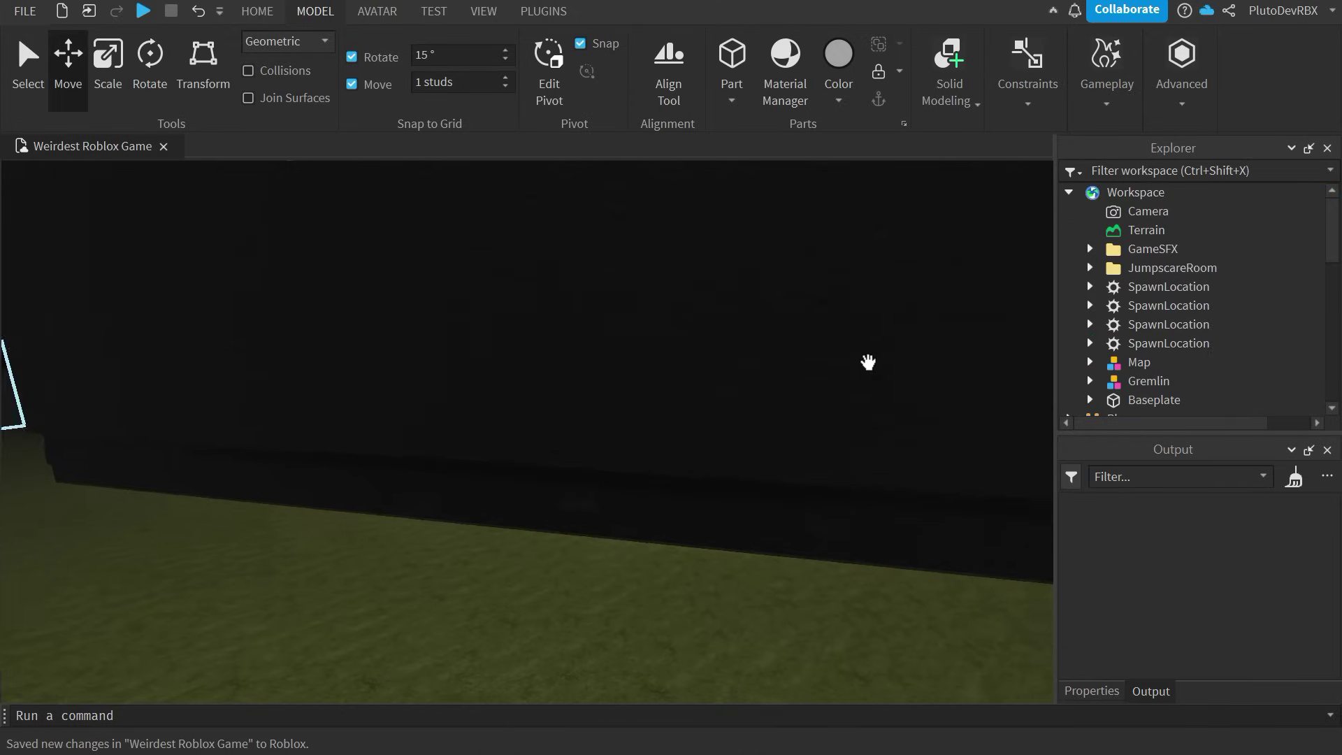
click(256, 16)
right_drag(516, 367, 748, 342)
click(918, 57)
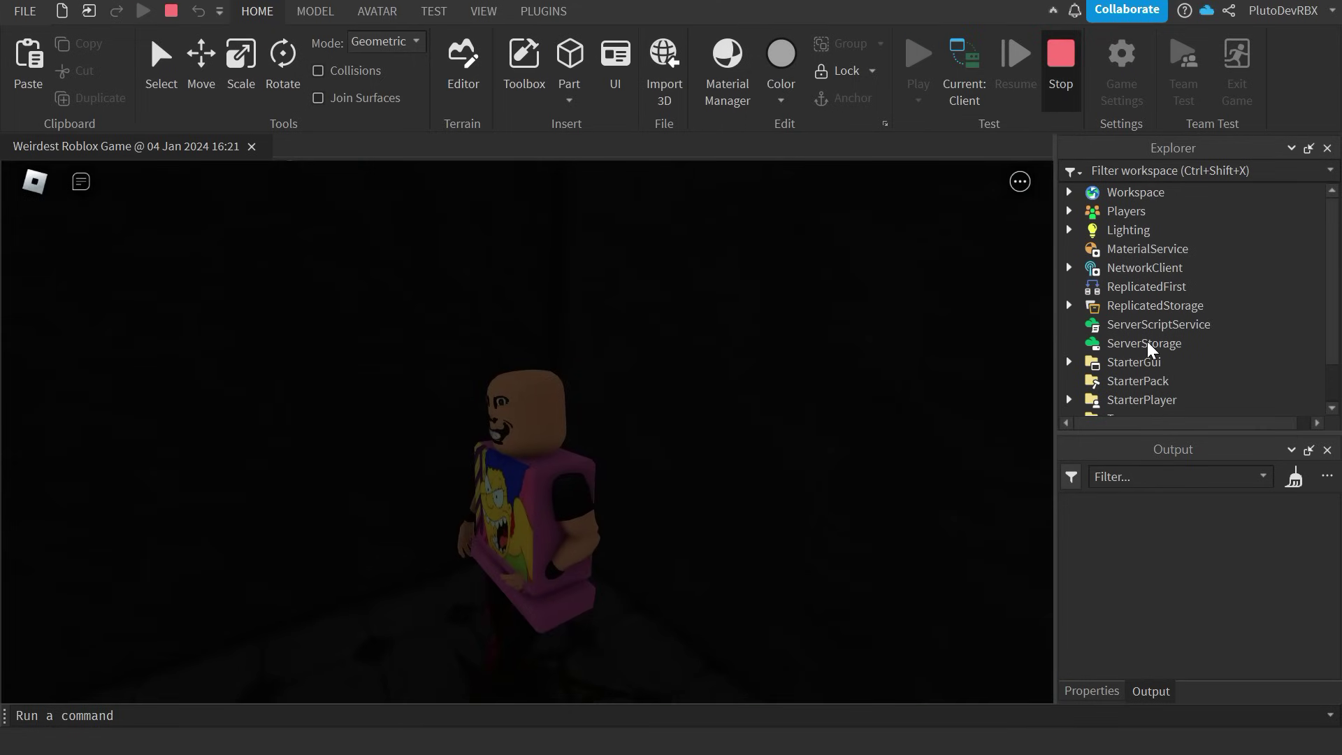
key(shift+F5)
- Set the CameraMode of StarterPlayer to LockFirstPerson
scroll(1133, 329, down, 5)
click(1140, 294)
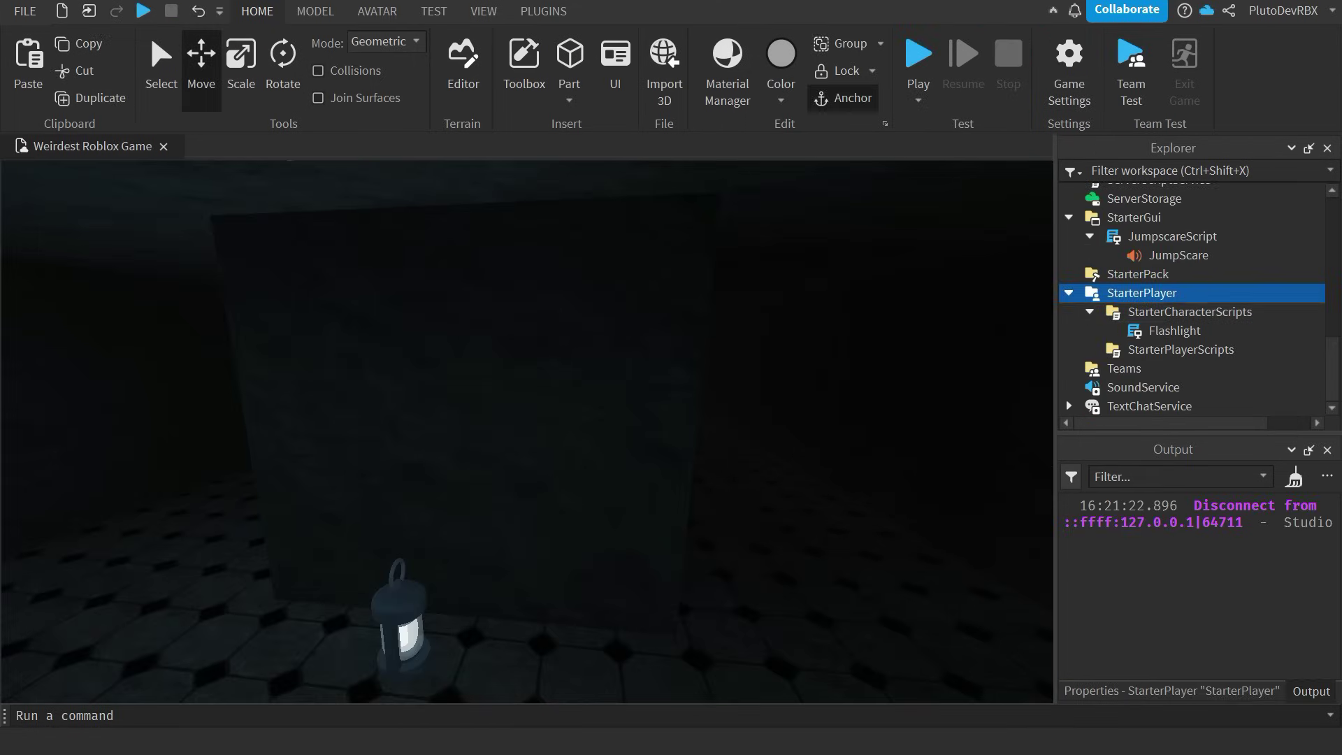
click(1248, 531)
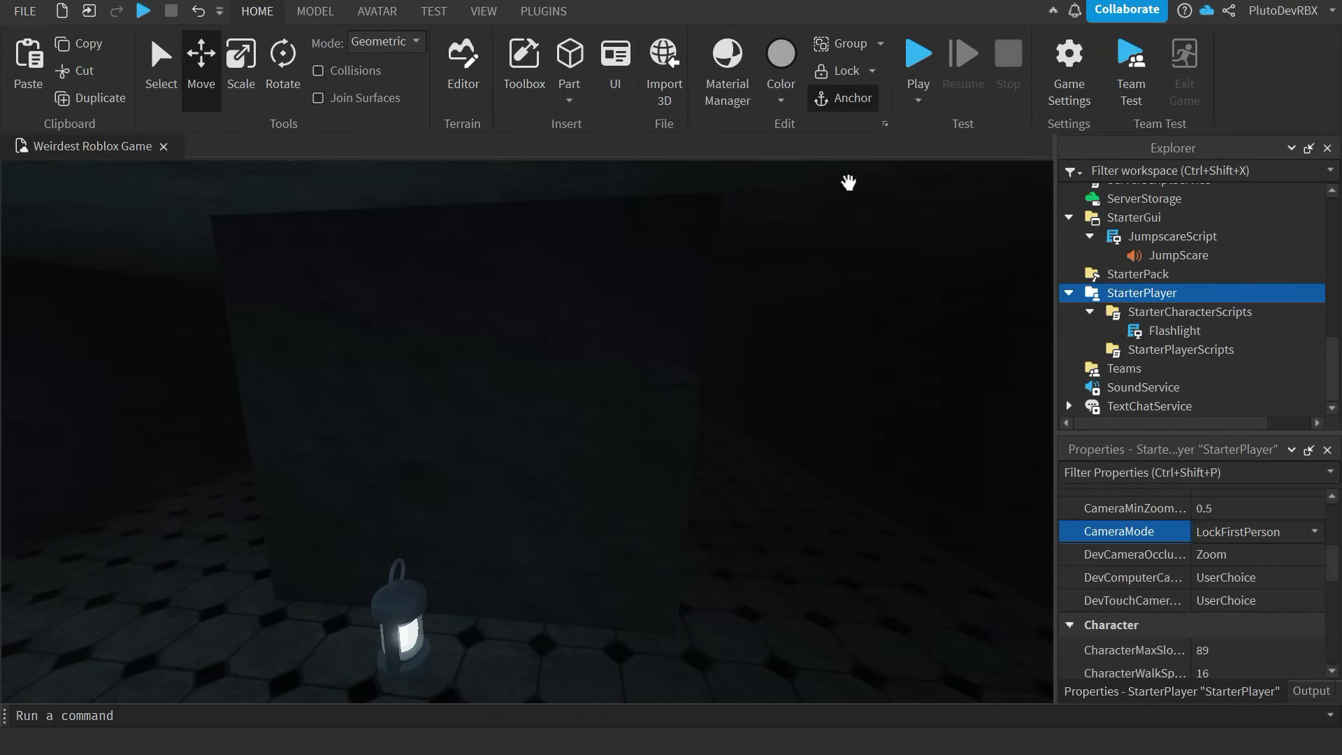
- Playtest the game in first person, walk through the dark corridors and stop the test
click(917, 56)
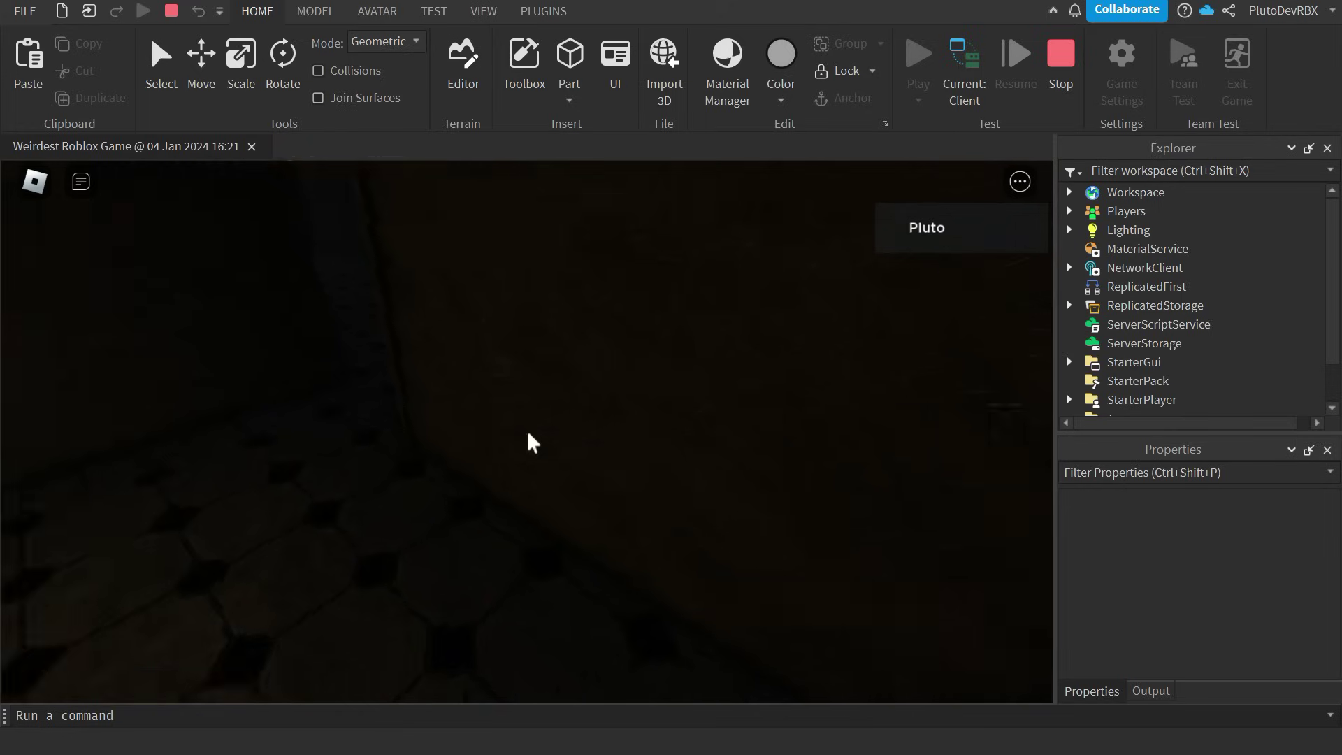
key(Tab)
key(w)
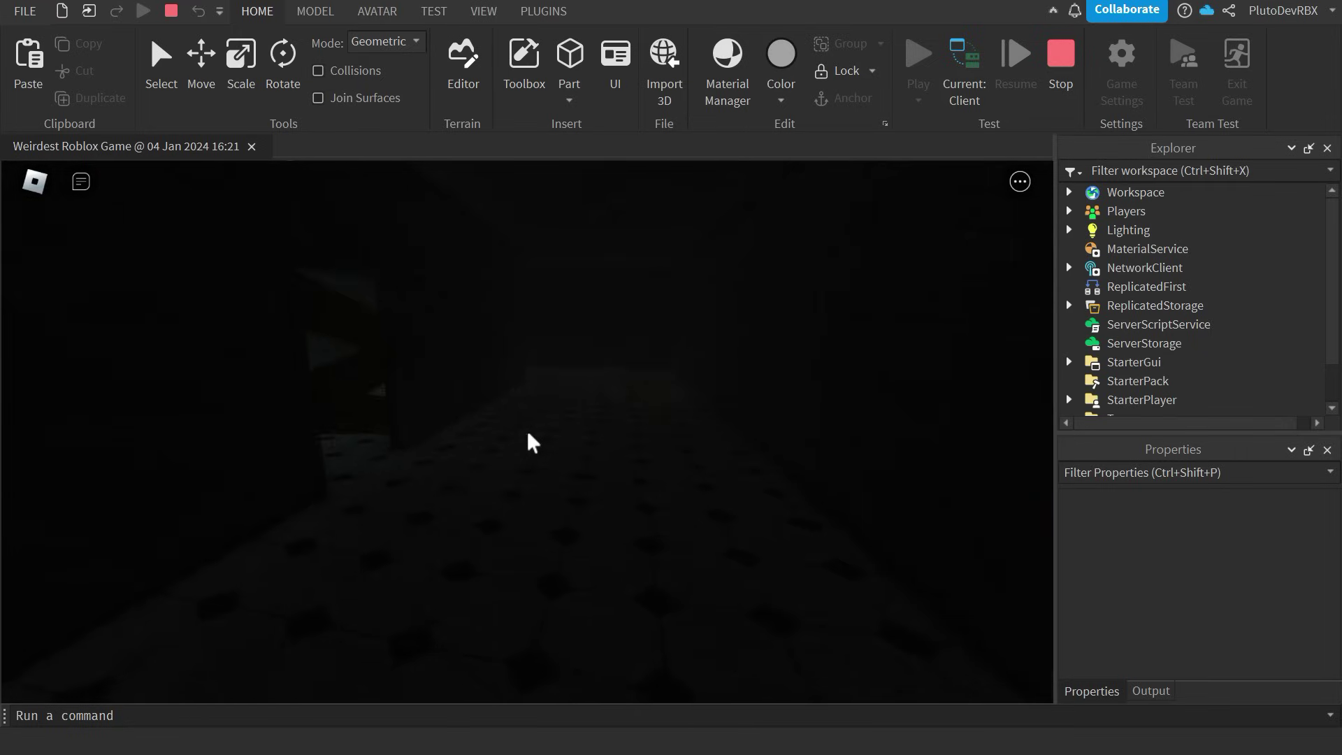
key(w)
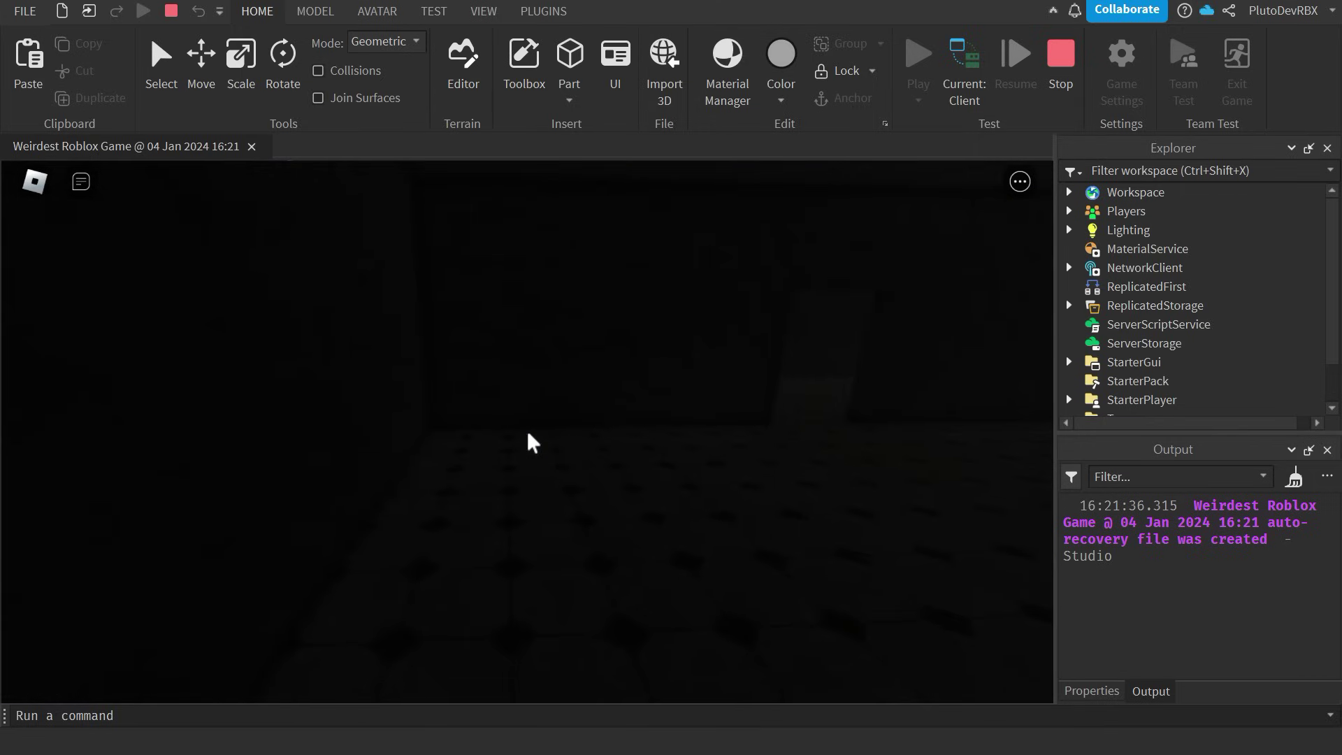
key(Escape)
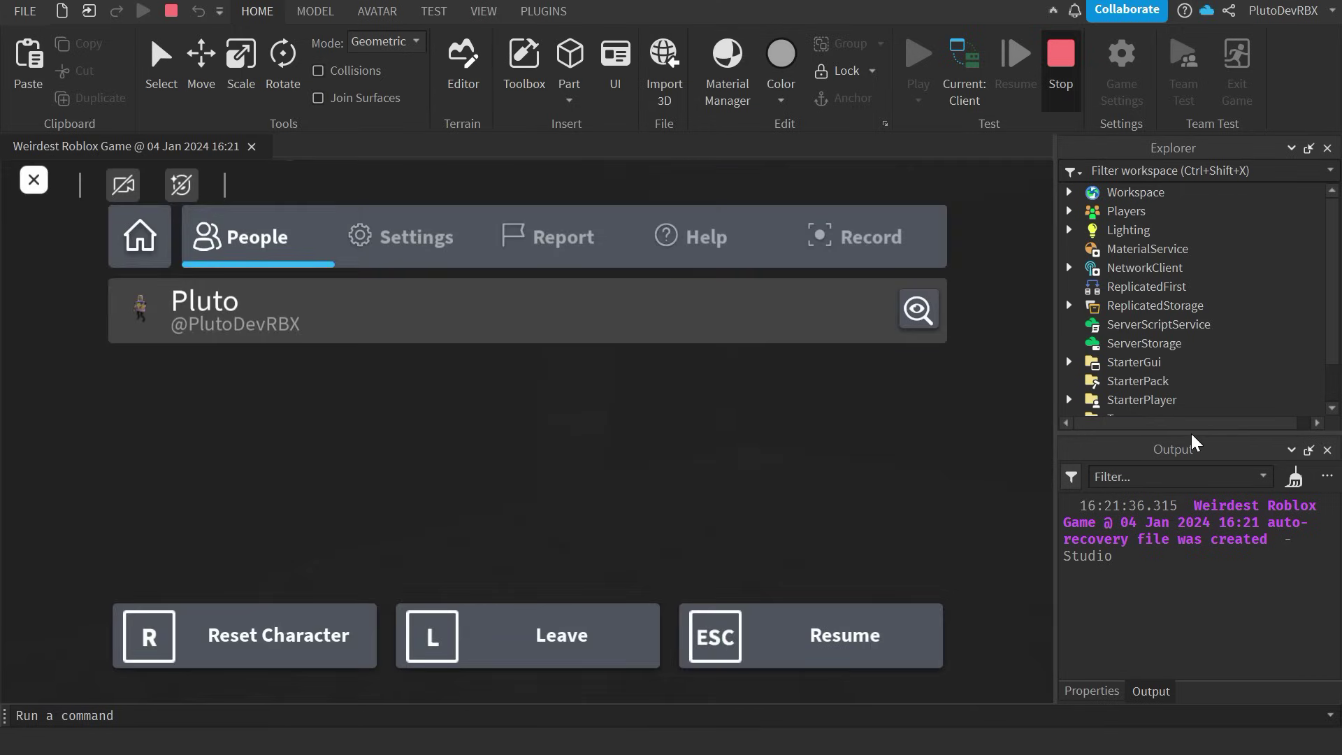
key(shift+F5)
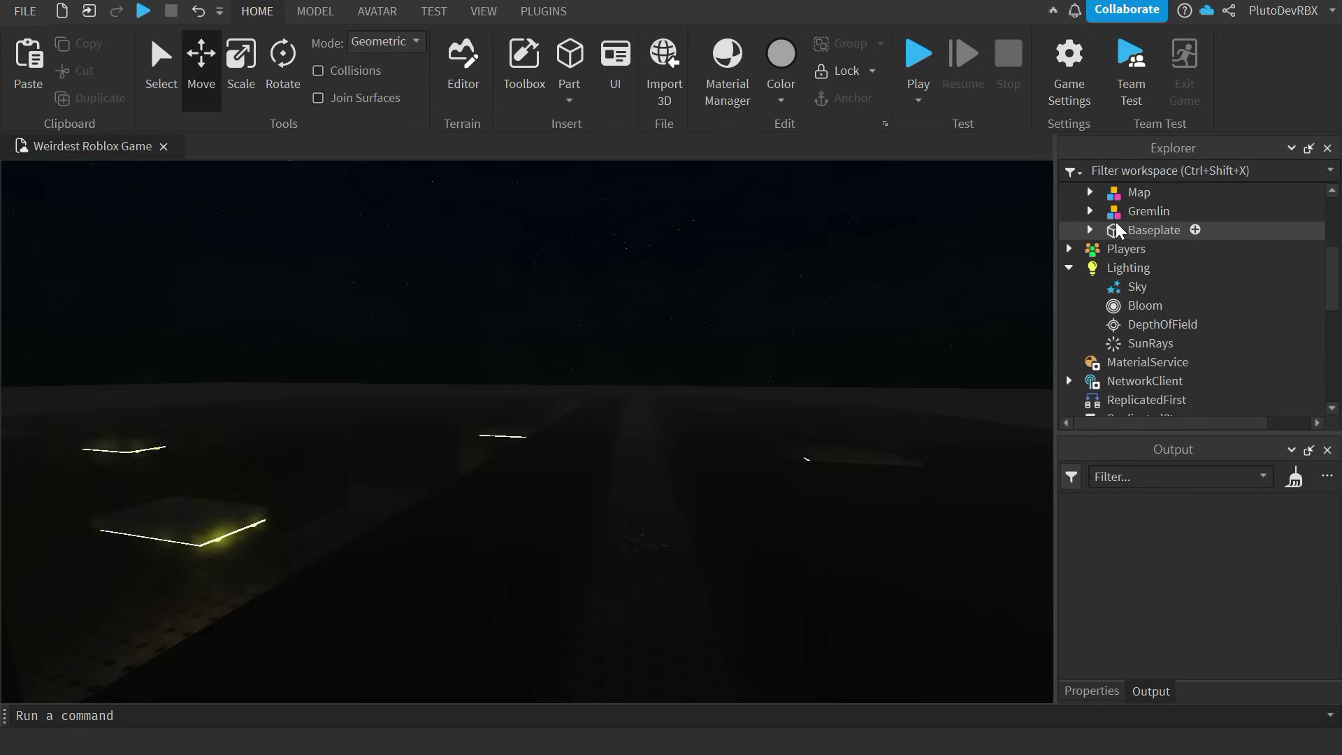
- Bring the Gremlin model into close view with the Scale tool active and examine it
click(1123, 213)
key(f)
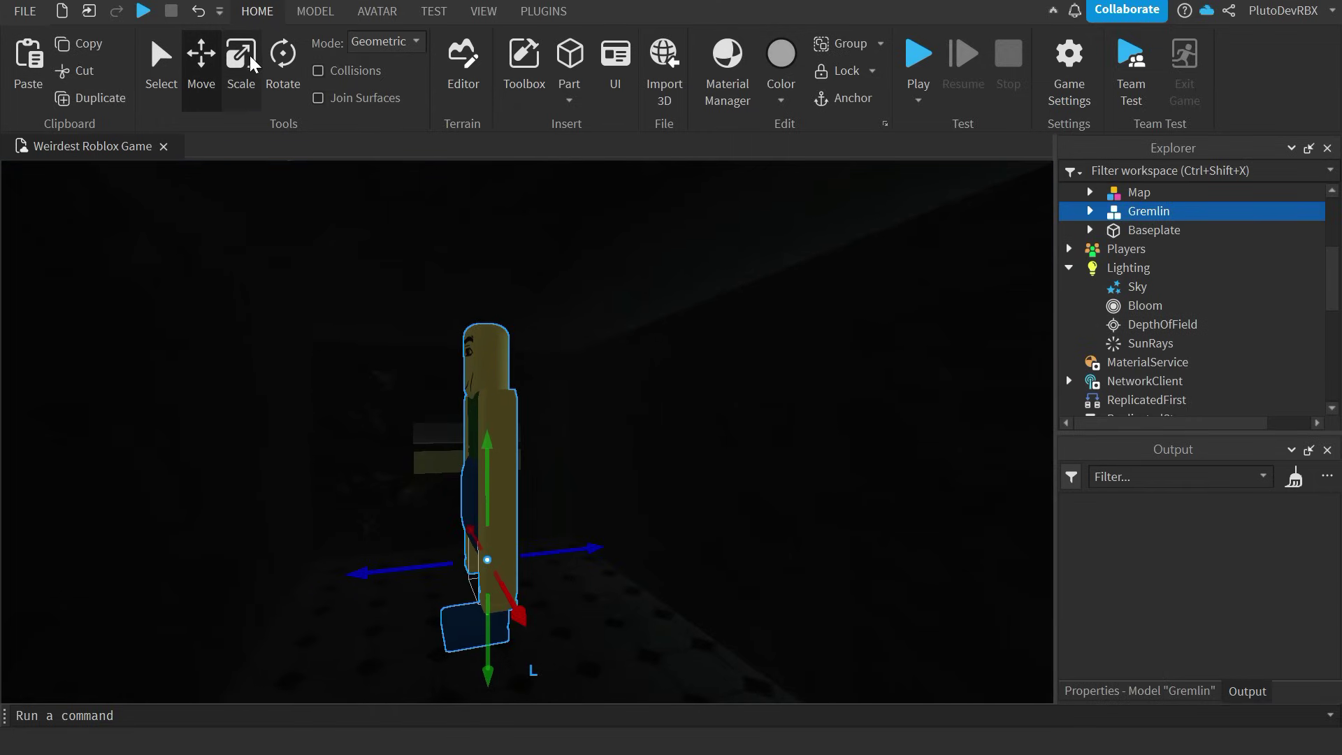
click(254, 54)
click(316, 12)
right_drag(441, 216, 490, 237)
drag(519, 256, 557, 306)
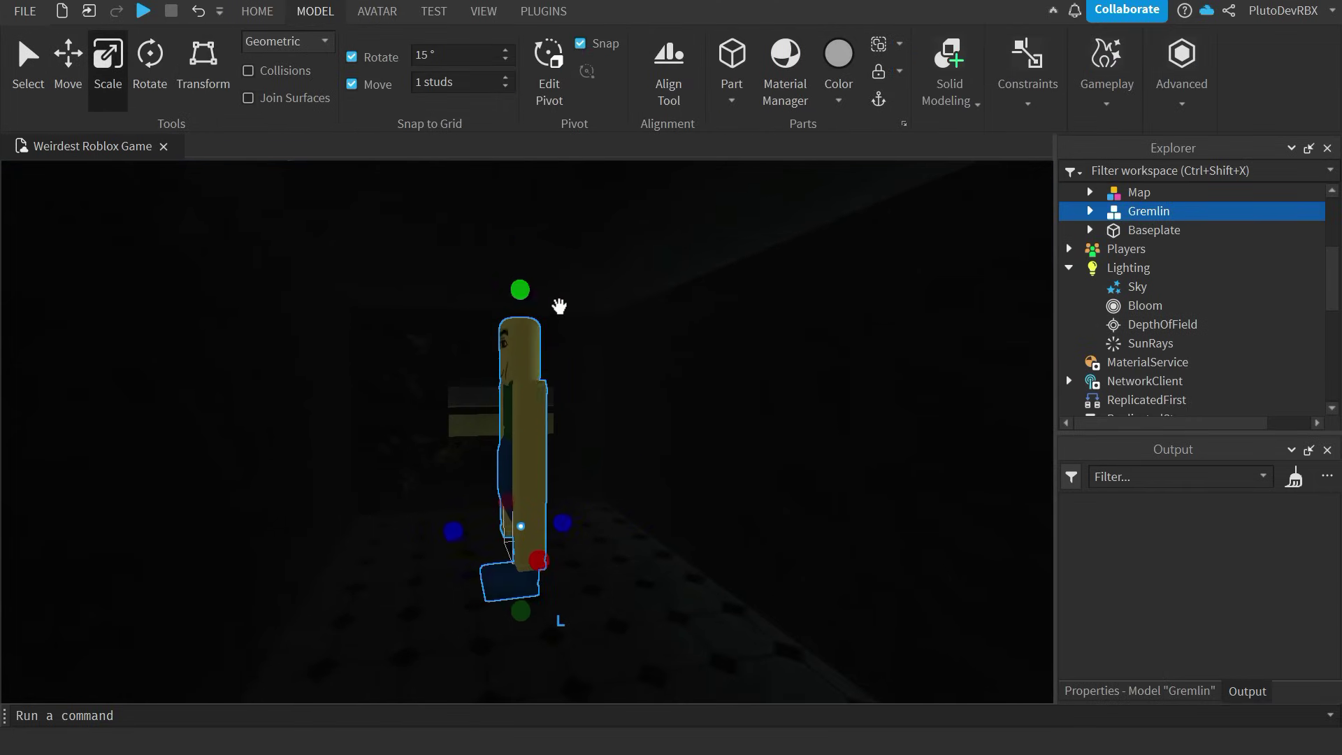
- Open the Gremlin's AI script and review its SearchDistance setting and the code below it
click(1090, 211)
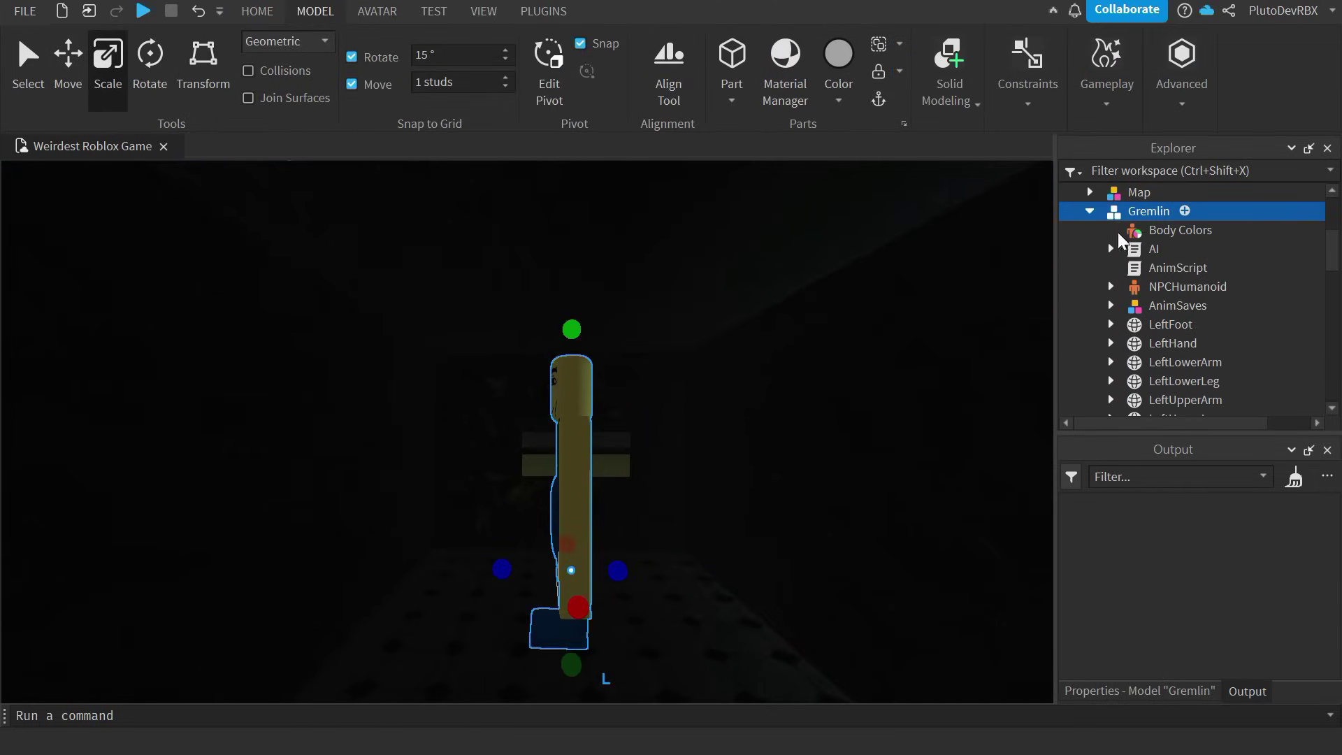
double_click(1133, 249)
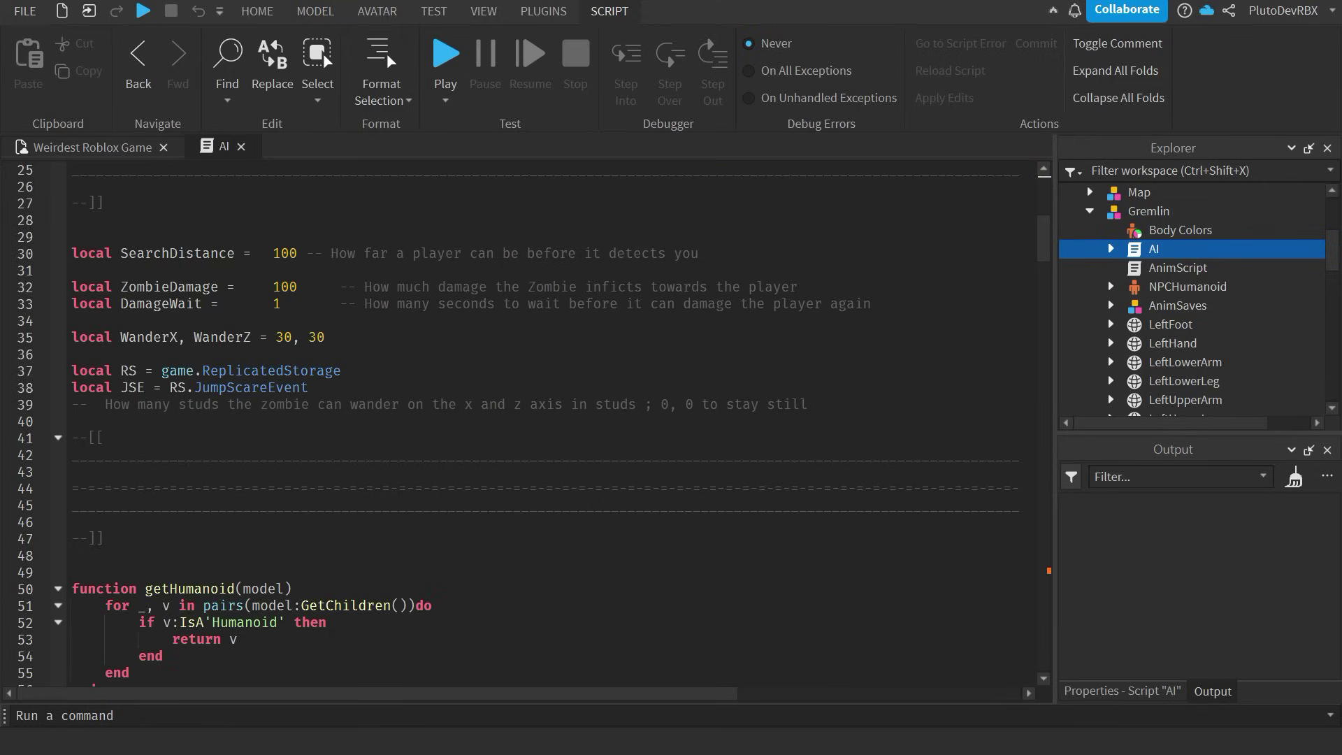
drag(170, 254, 107, 238)
drag(347, 253, 371, 253)
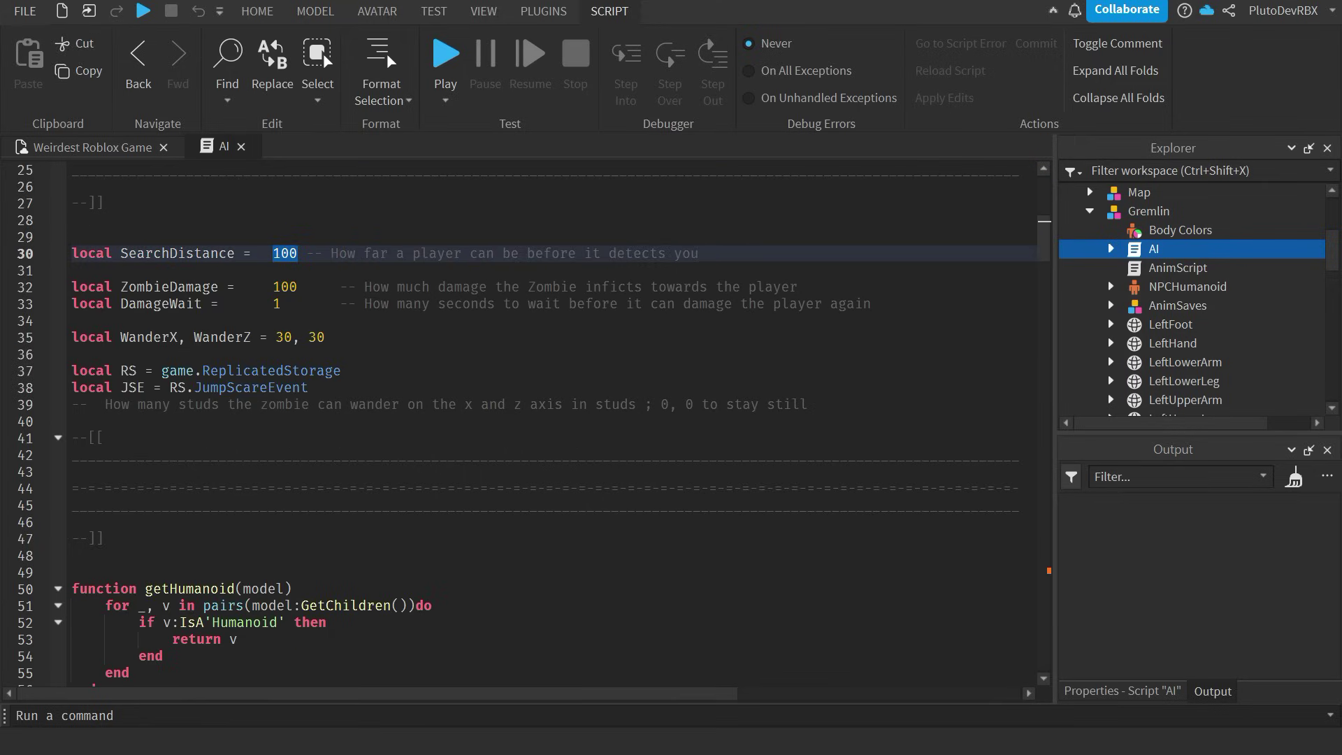
scroll(1165, 306, down, 6)
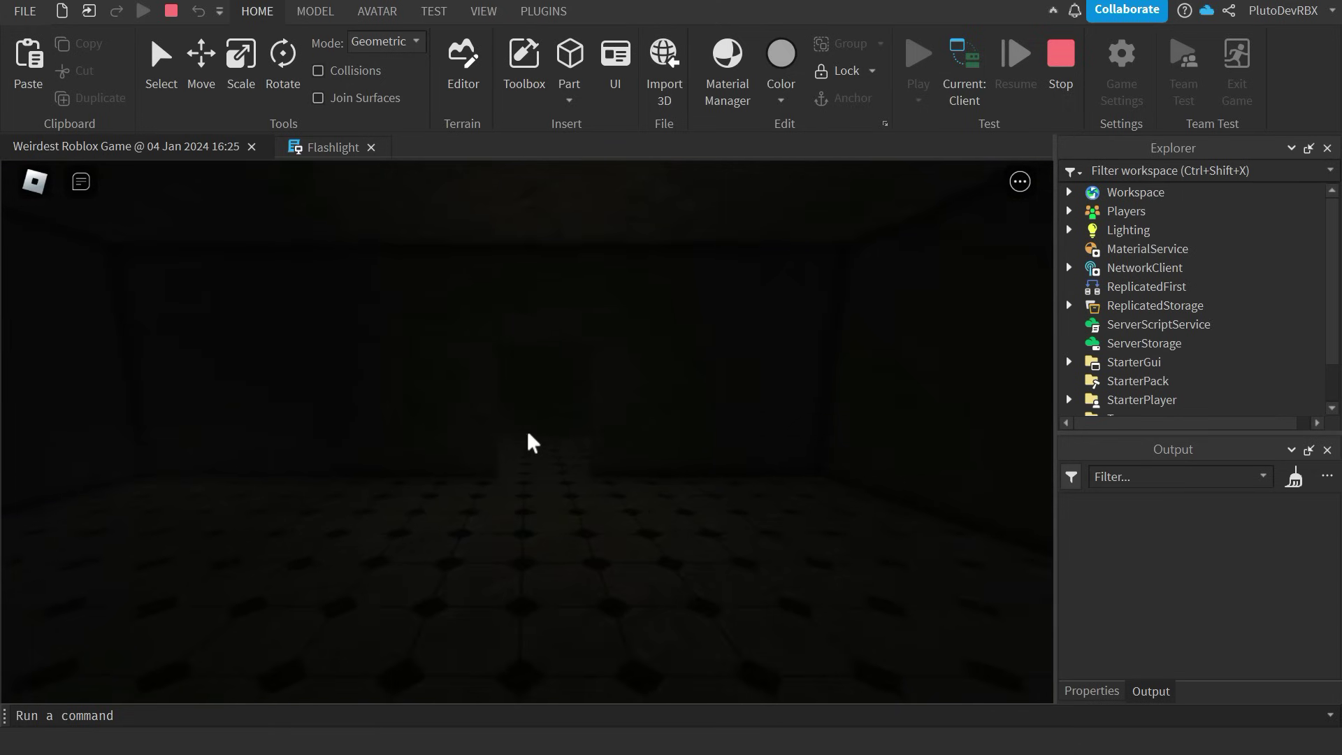
- Check the in-game menu's settings during the playtest and return to the game
key(Escape)
click(412, 241)
scroll(689, 496, down, 6)
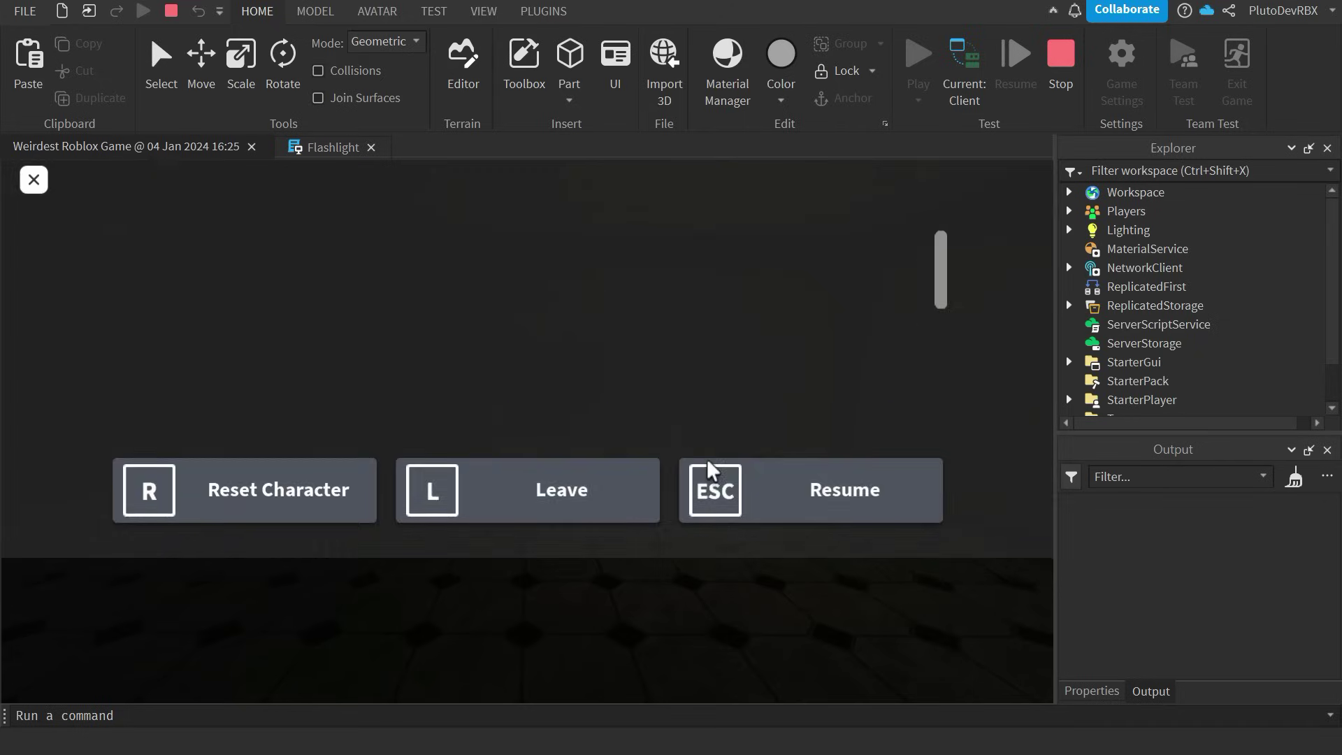
key(Escape)
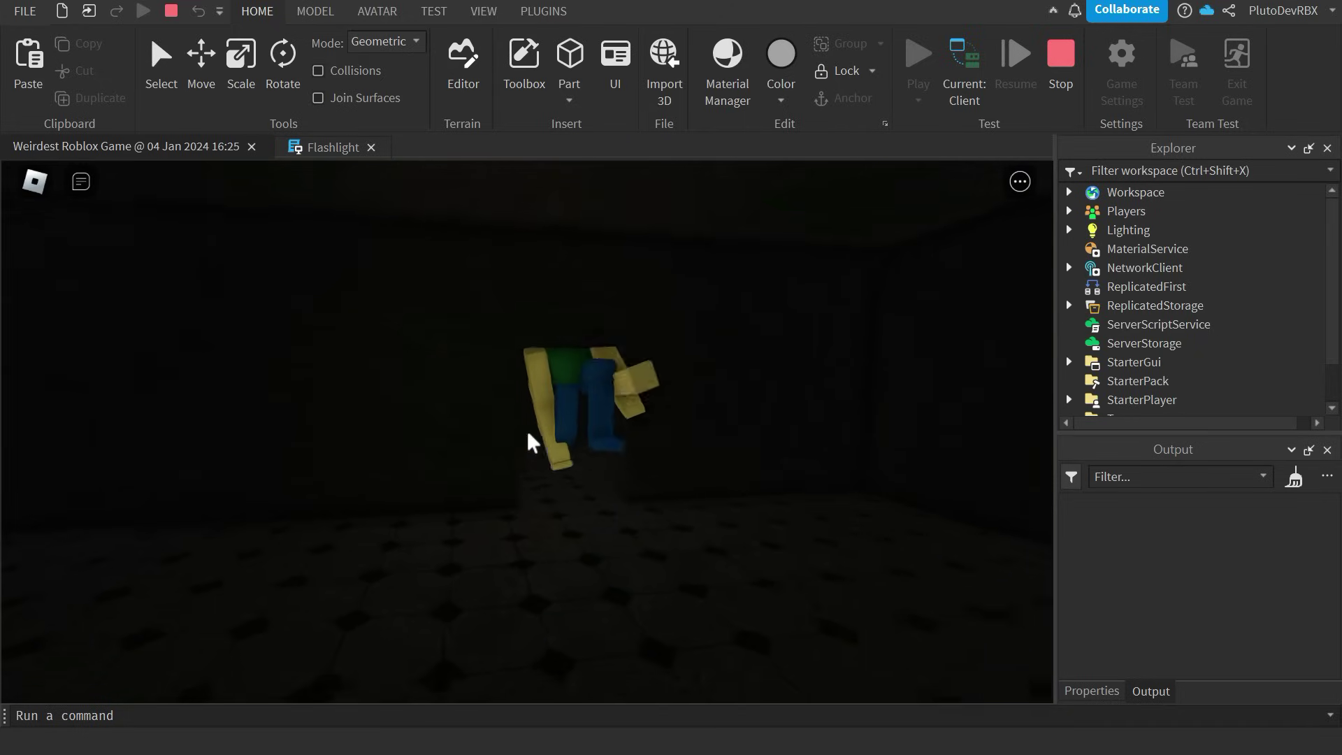
key(Escape)
click(433, 238)
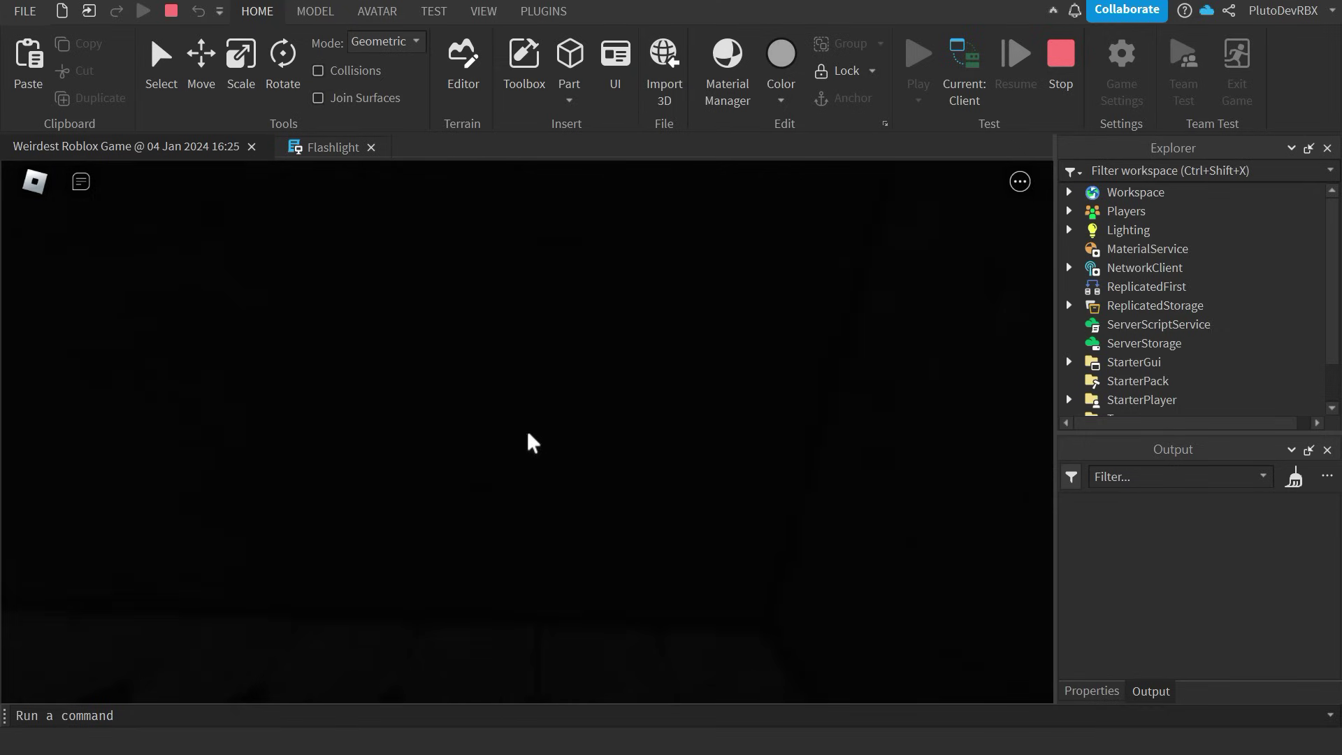
- Walk through the dark map up to the Gremlin and stop the playtest
key(w)
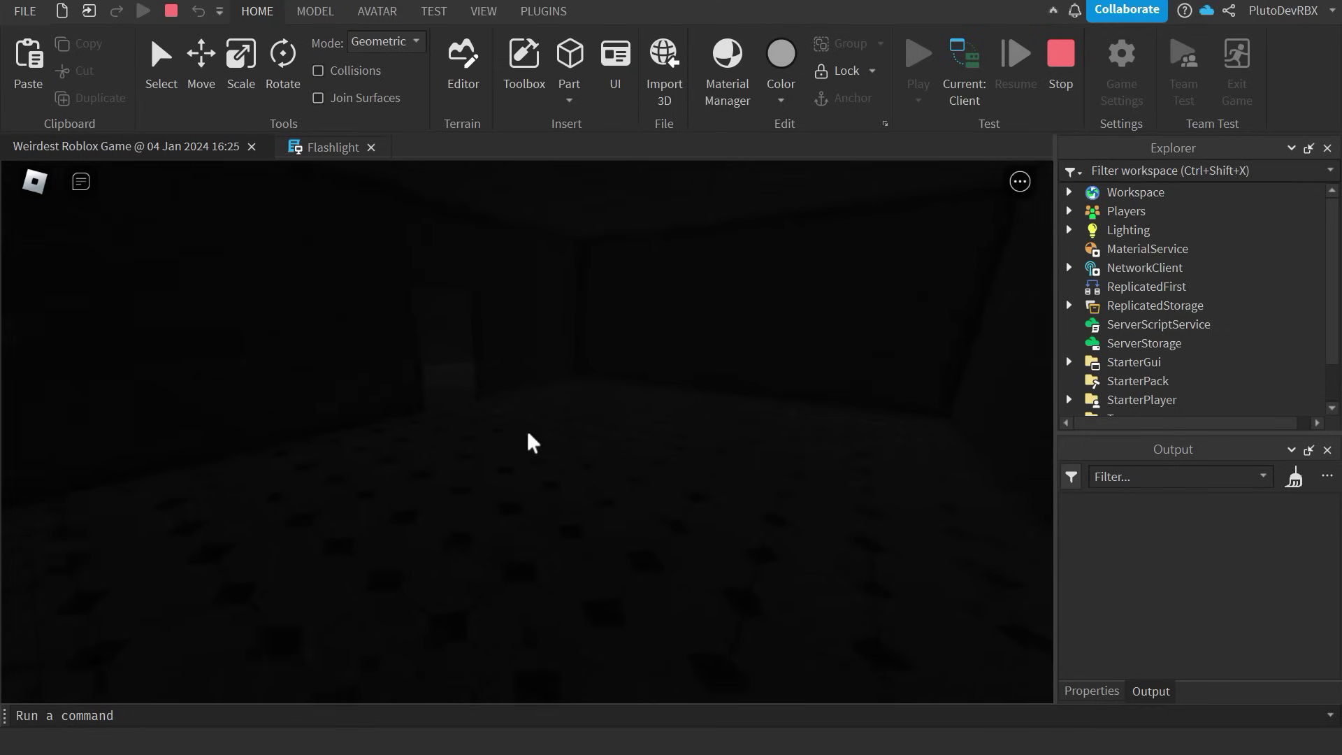
key(w)
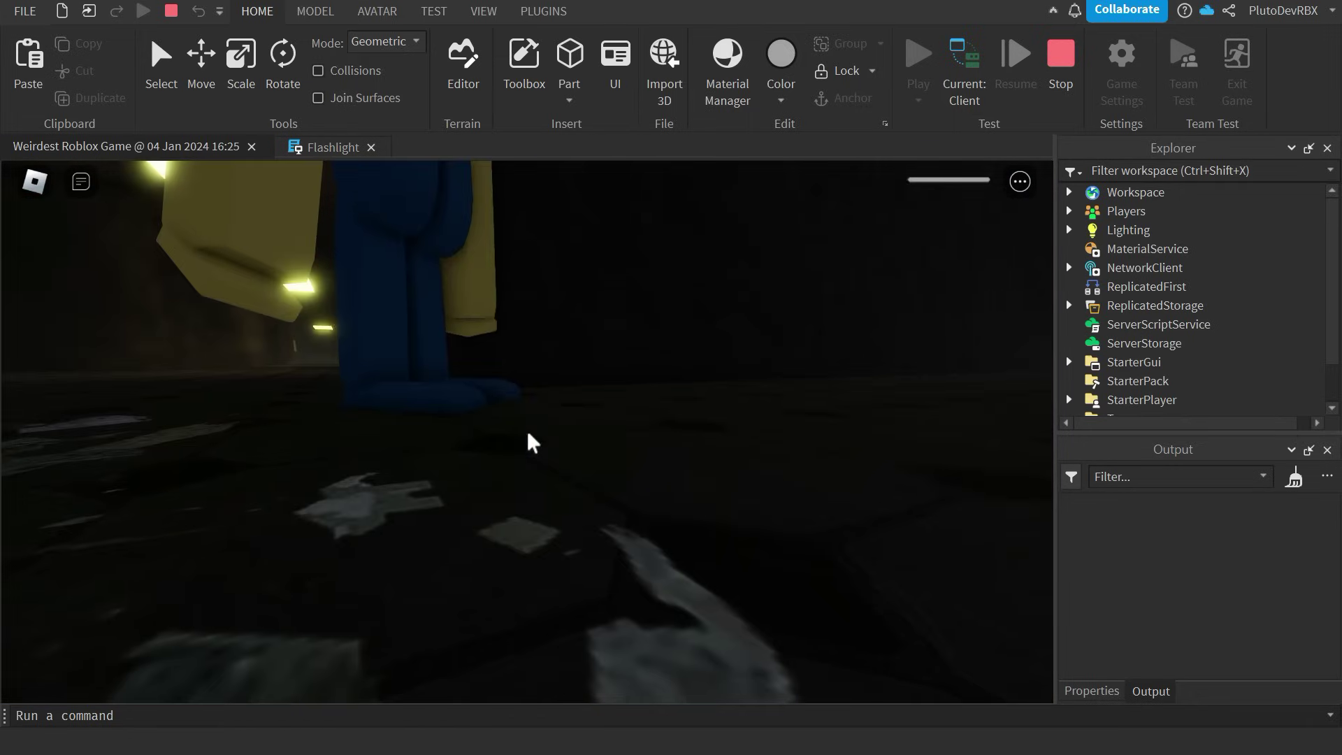
key(shift+F5)
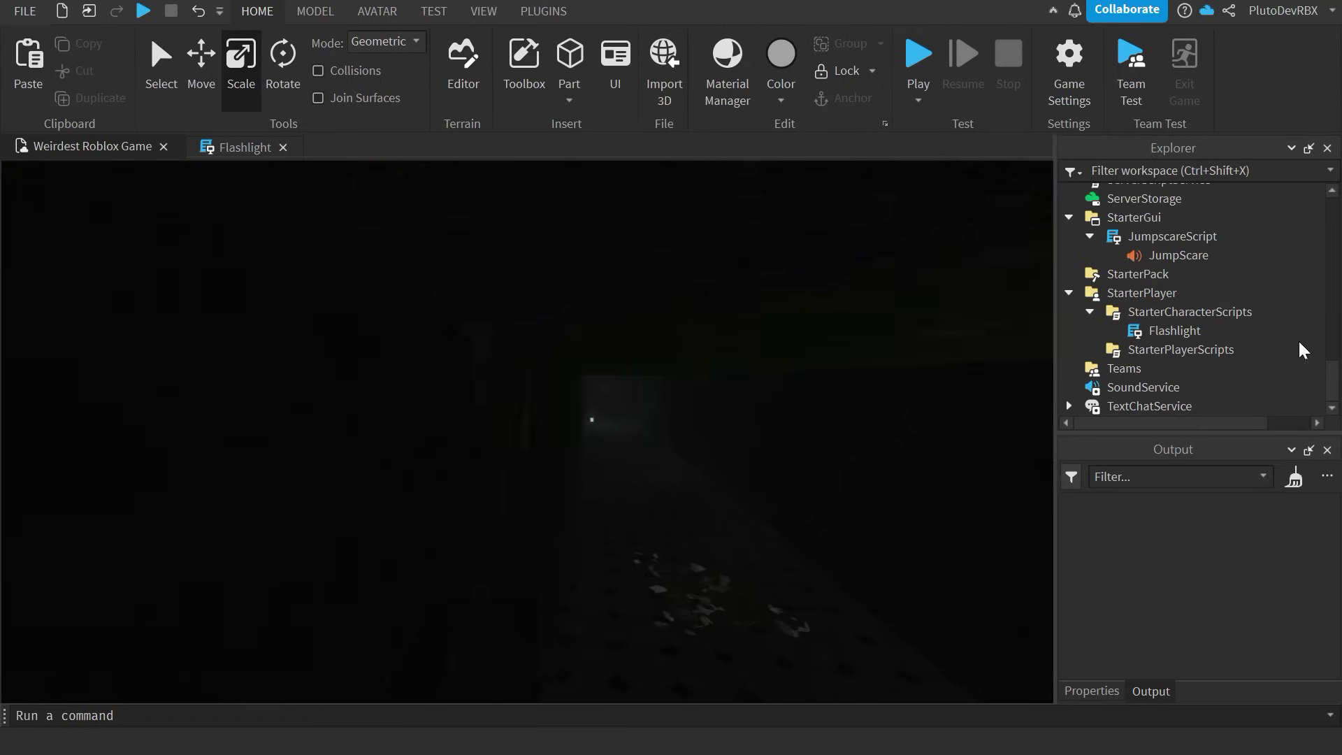
- Darken the FogColor of Lighting slightly below [45, 45, 45]
scroll(1175, 265, up, 2)
scroll(1122, 230, up, 1)
scroll(1122, 273, down, 2)
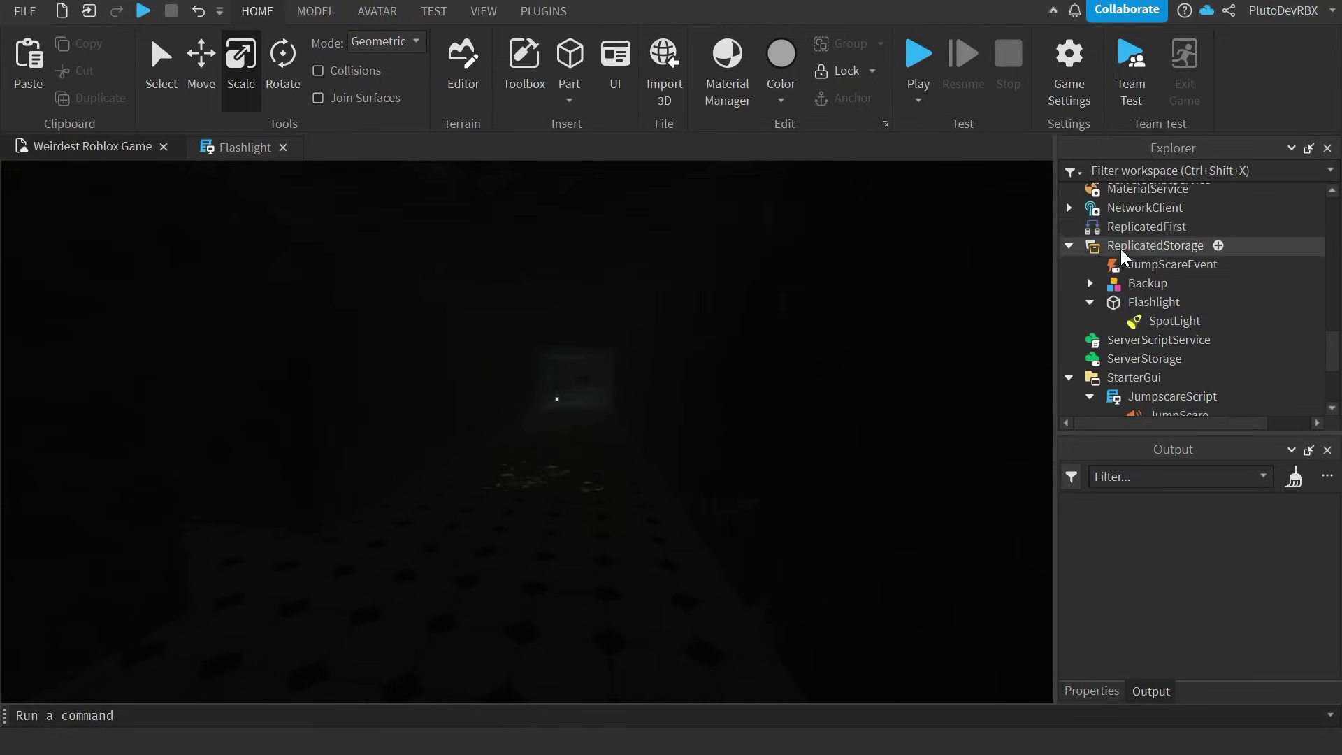
scroll(1123, 297, up, 4)
click(1128, 203)
click(1216, 684)
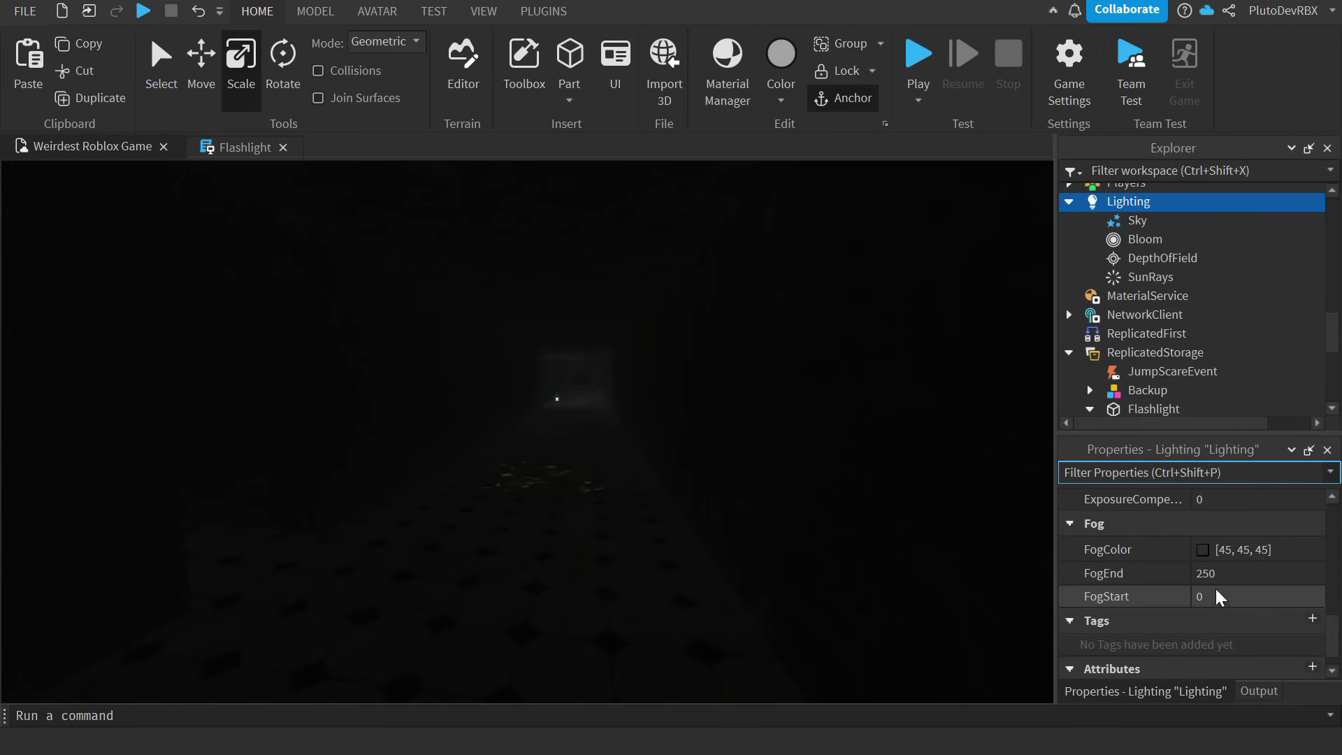
click(1205, 551)
drag(816, 140, 1092, 183)
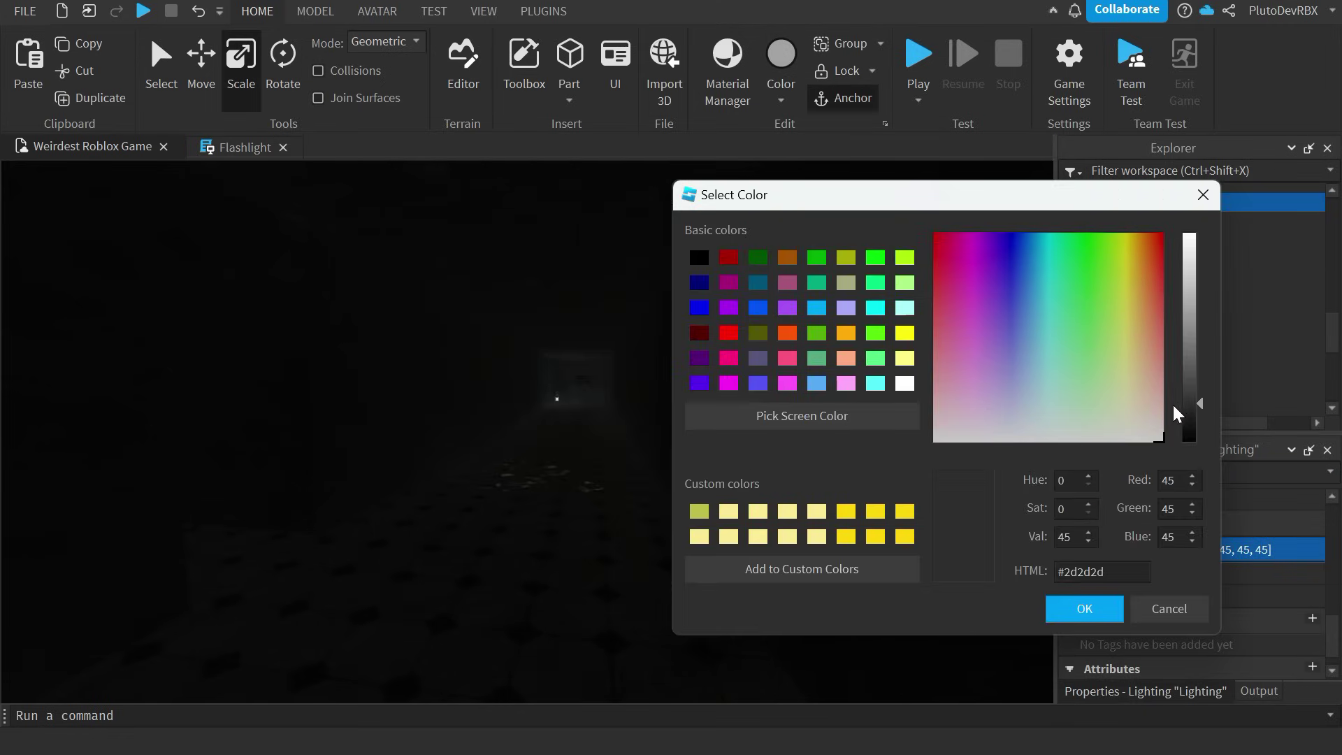
drag(1190, 405, 1190, 408)
click(1085, 608)
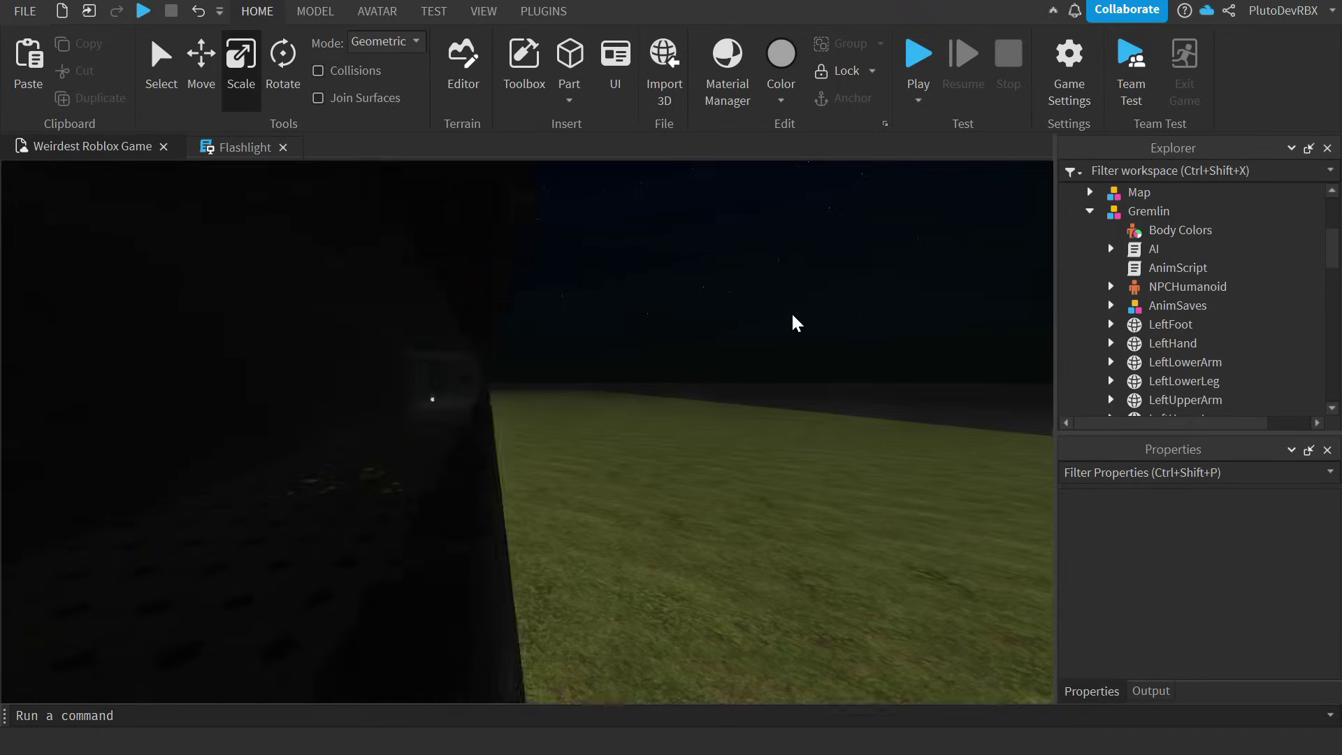
- Enlarge the grass part around the building symmetrically along both horizontal axes
click(594, 357)
scroll(615, 337, down, 8)
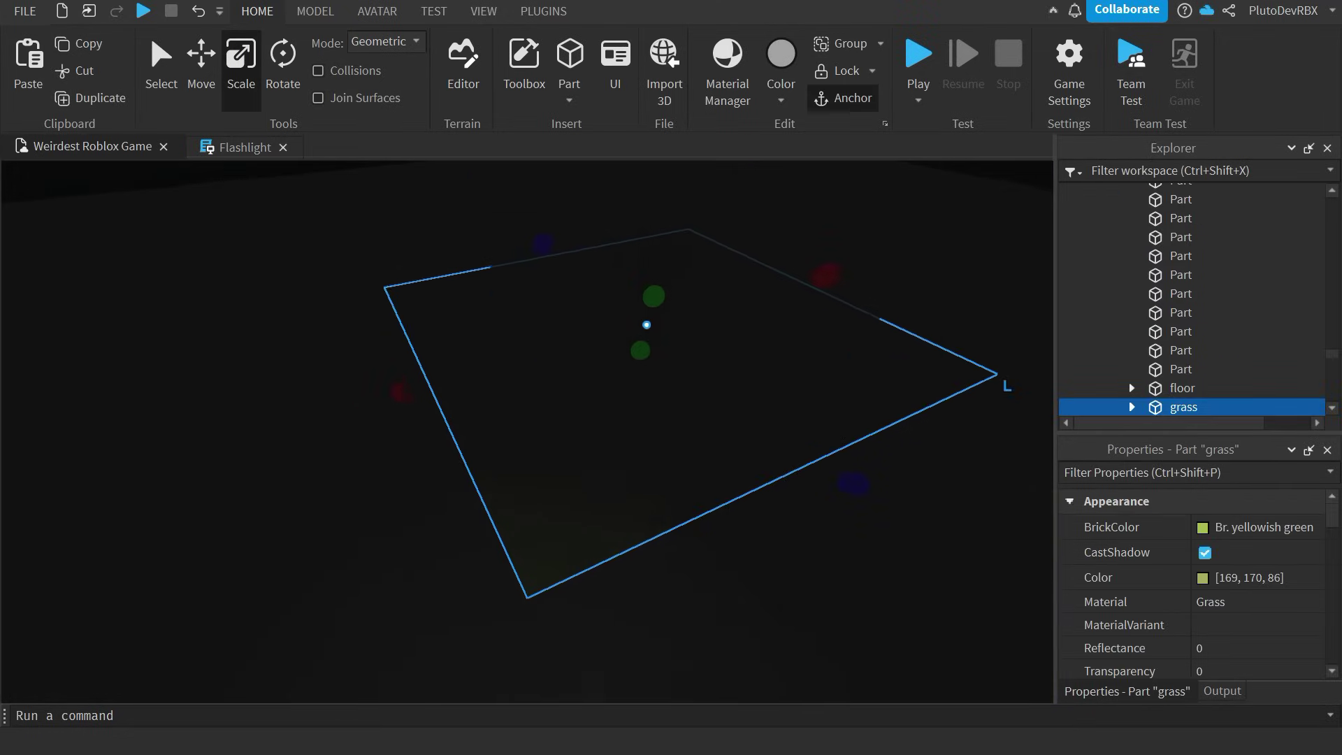
click(315, 11)
right_drag(537, 334, 551, 338)
ctrl+drag(569, 372, 285, 384)
right_drag(284, 384, 350, 388)
ctrl+drag(923, 506, 1255, 576)
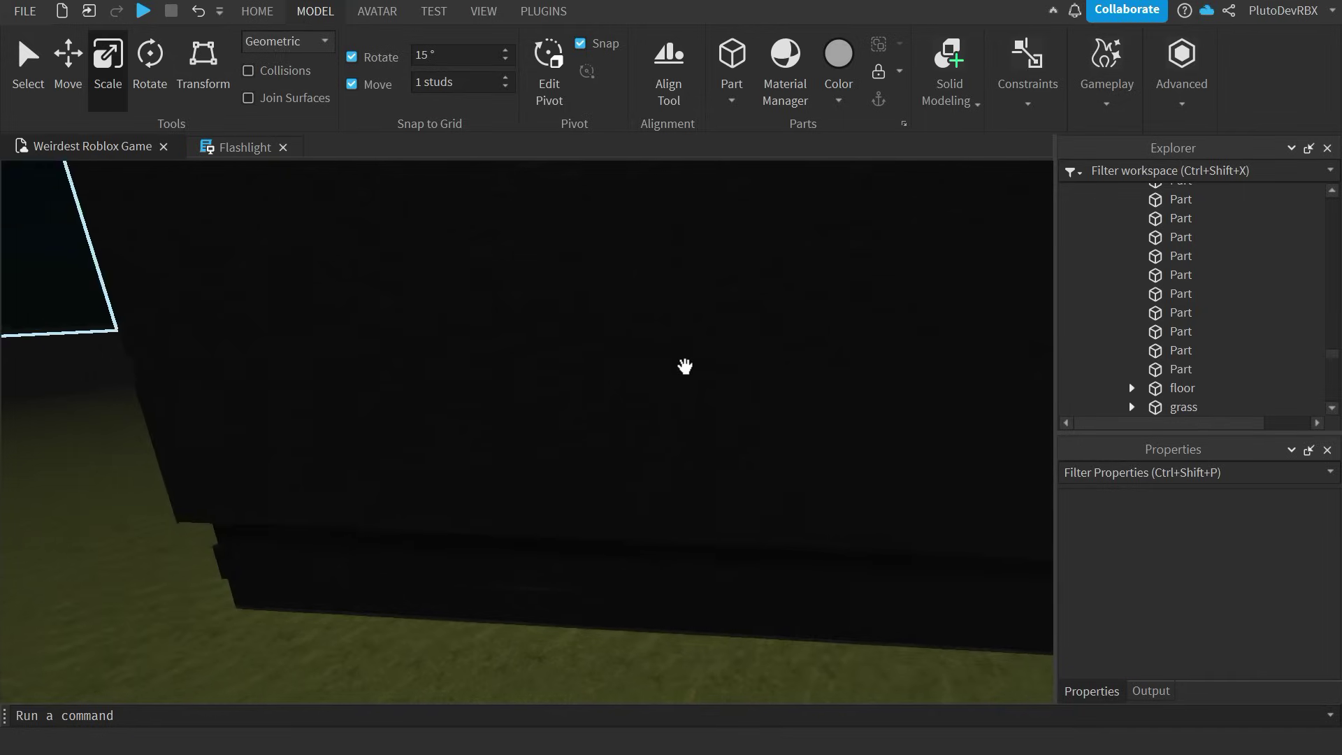
- Generate an R15 masculine rig of the own avatar on the grass outside the building
key(w)
right_drag(685, 367, 702, 443)
key(w)
right_drag(878, 449, 857, 455)
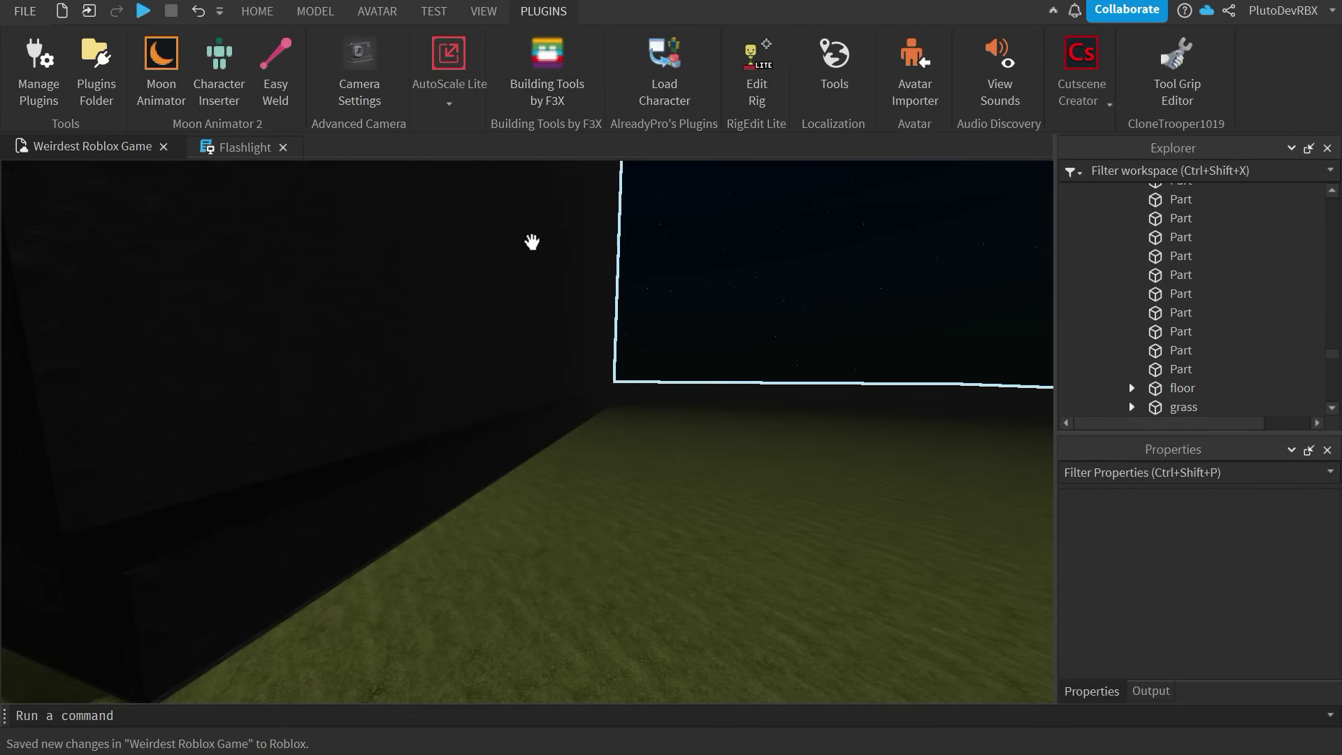
key(s)
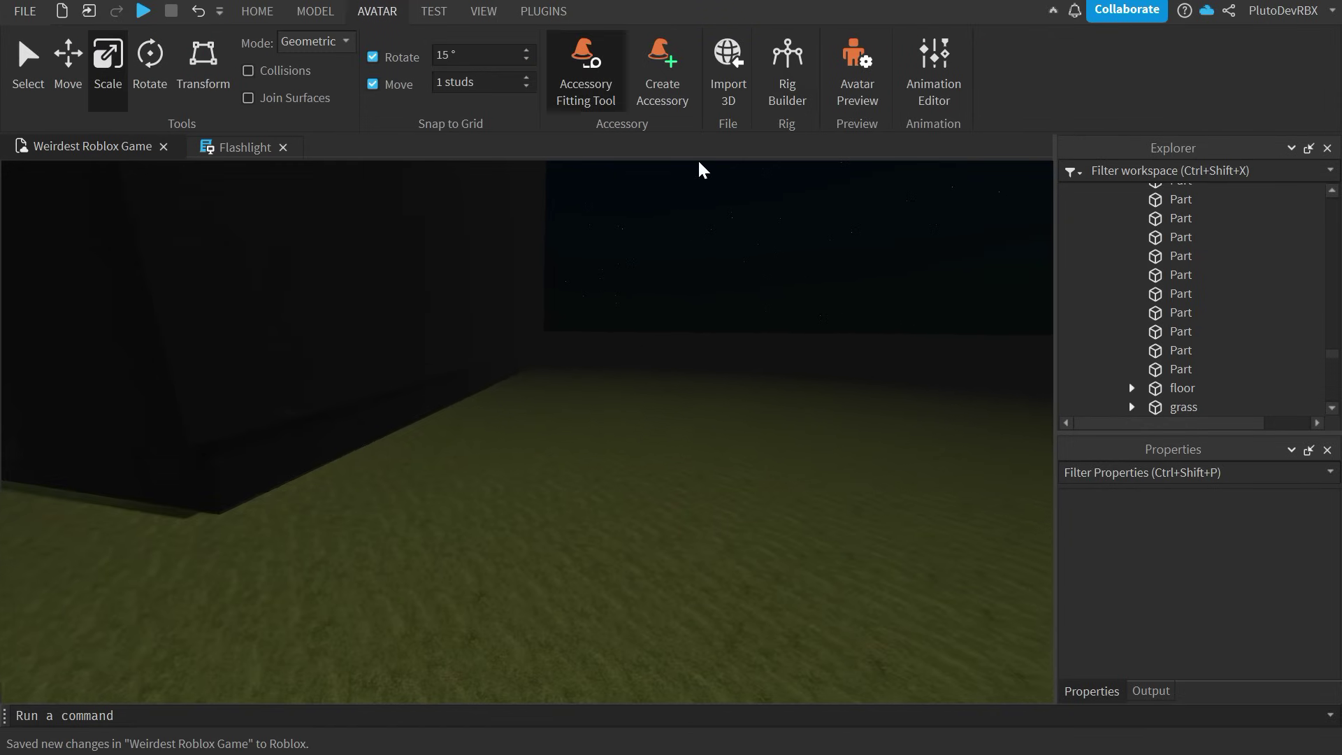
key(w)
click(790, 84)
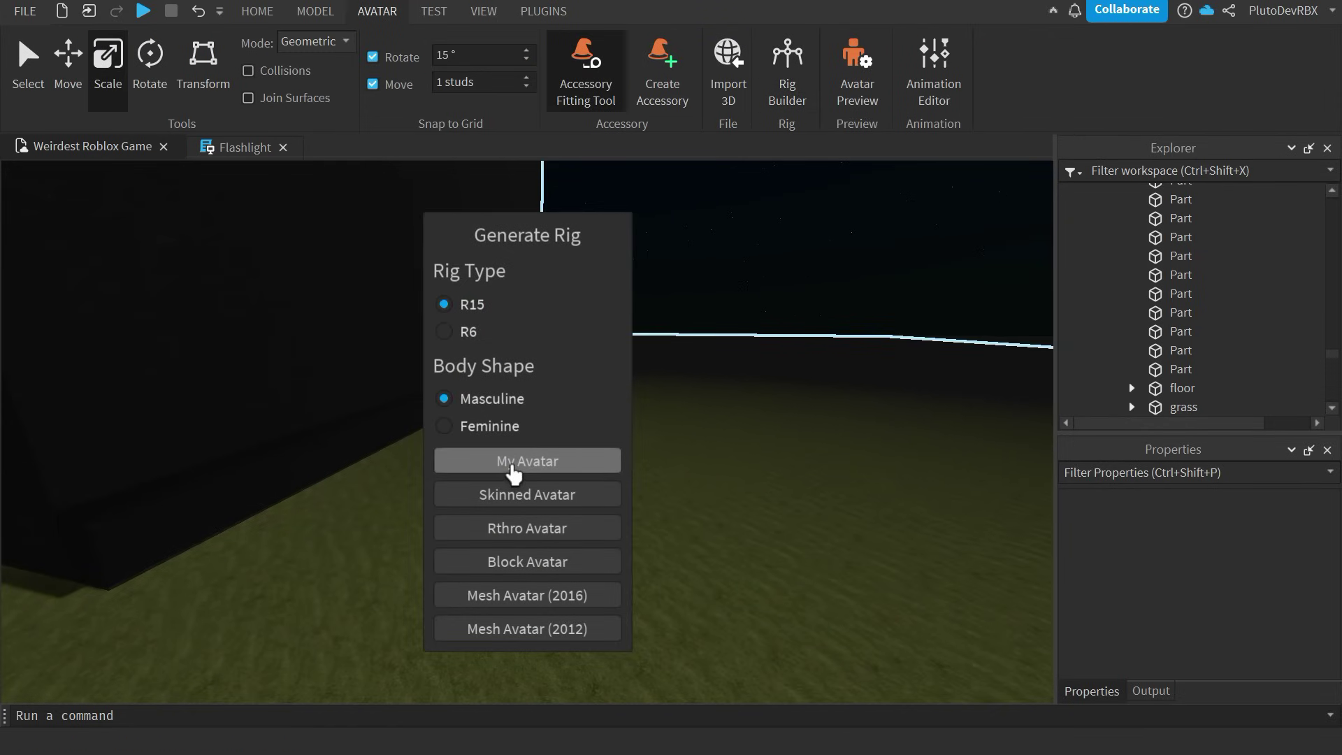
click(517, 463)
- Place the rig close against the building's outer wall, facing in through the window
drag(492, 474, 509, 509)
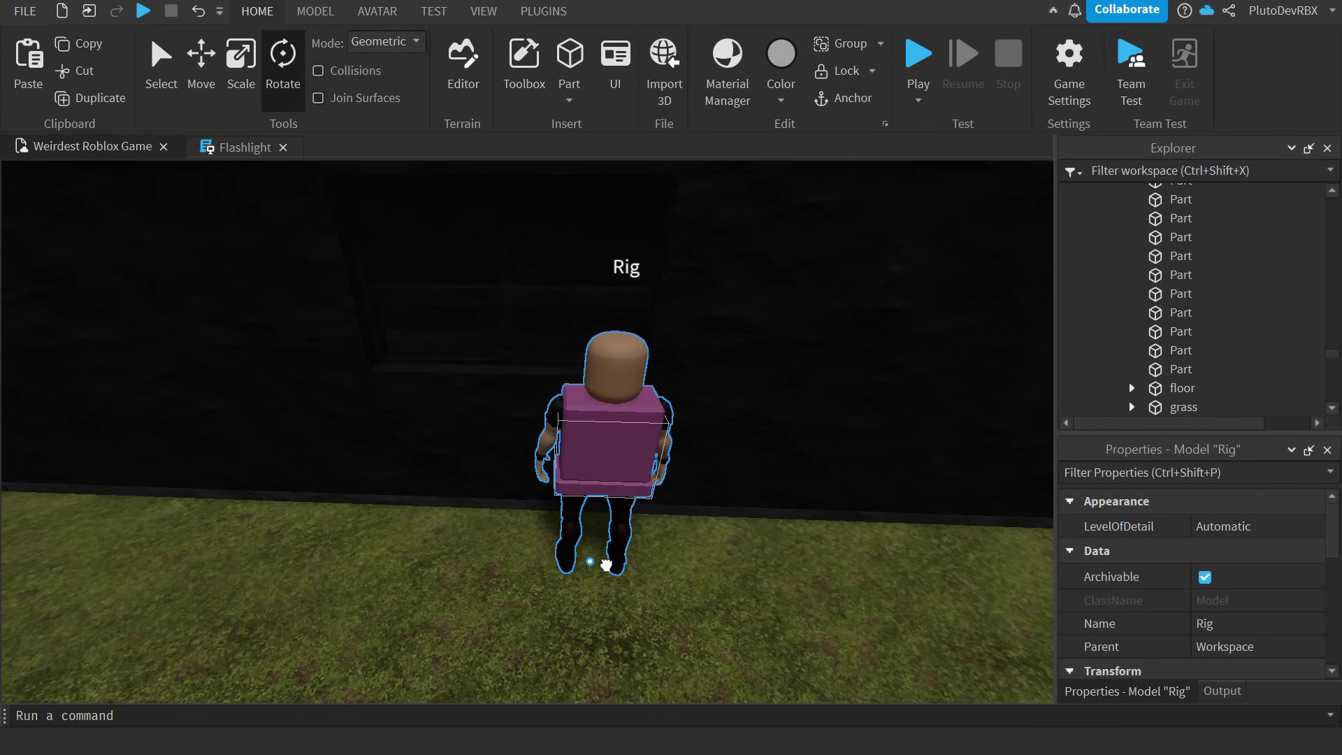
drag(606, 564, 607, 537)
right_drag(659, 504, 917, 303)
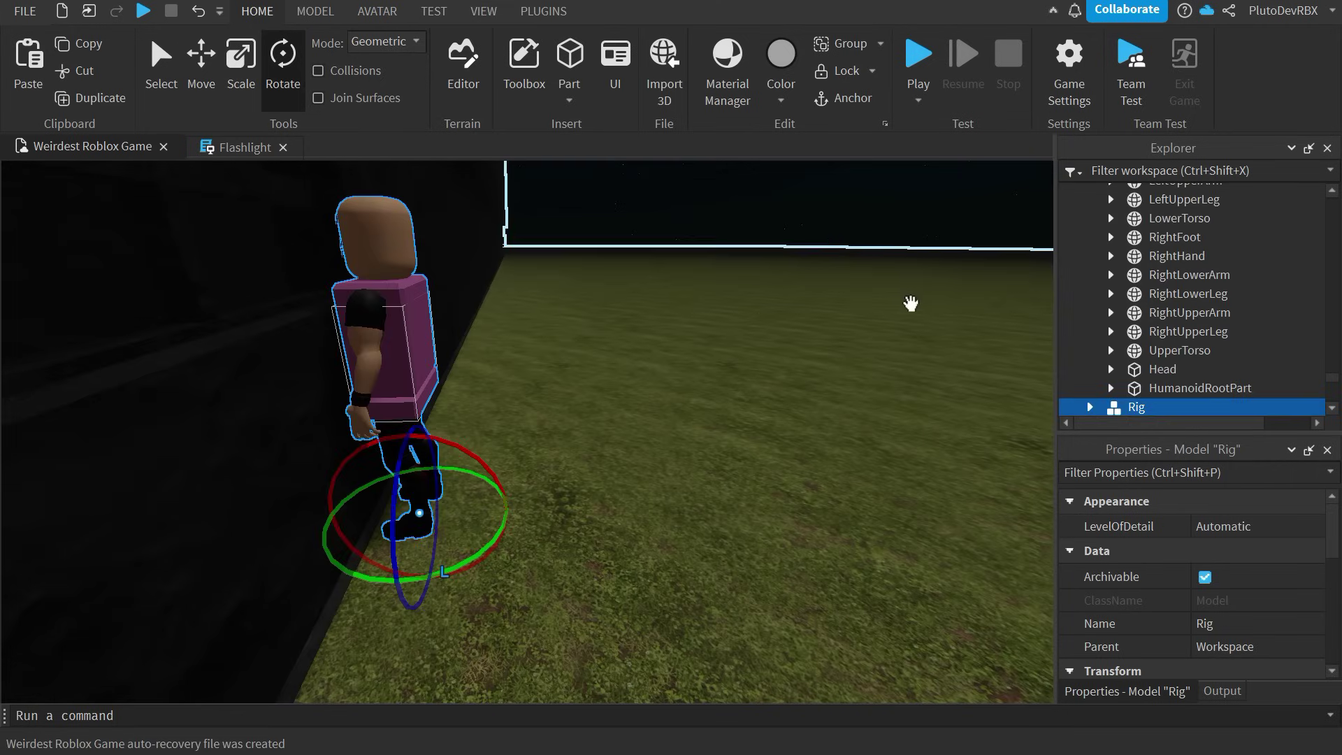
- Delete the Humanoid from the Rig model
scroll(1203, 285, down, 4)
scroll(1108, 243, up, 1)
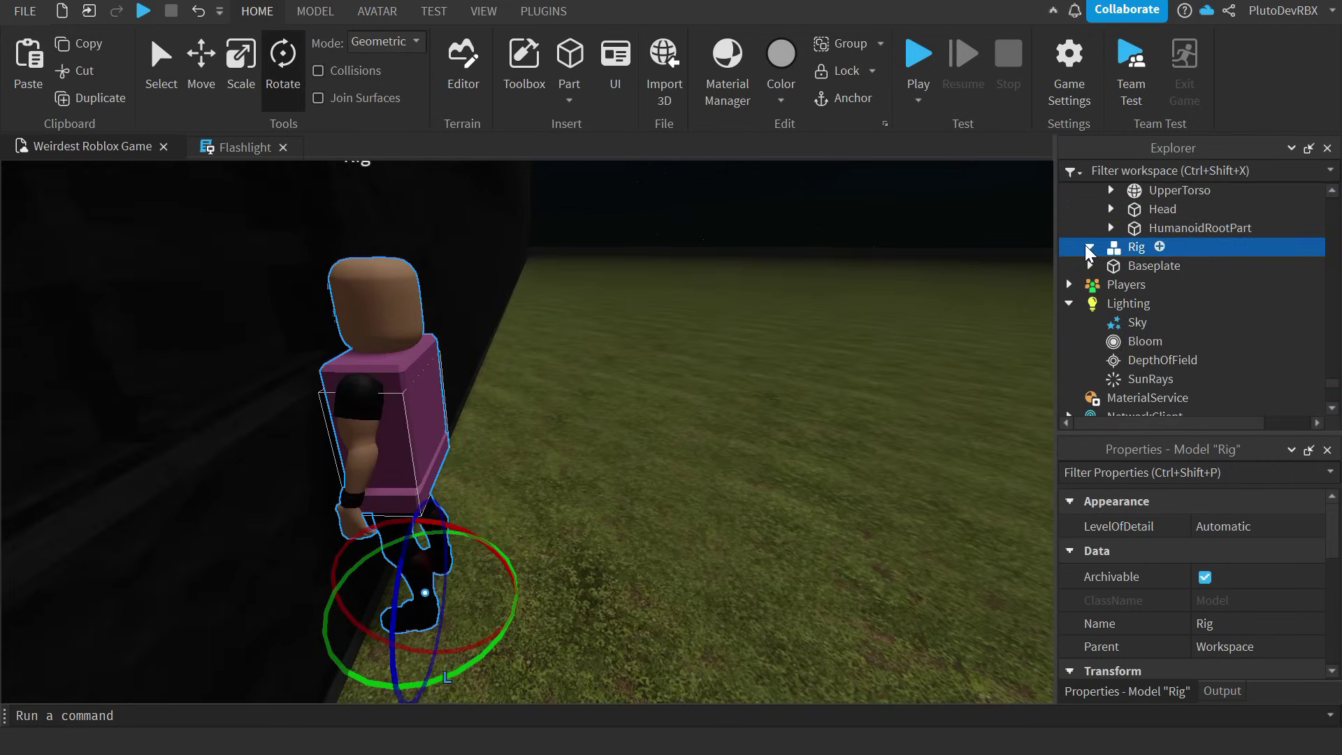
click(1091, 246)
click(1146, 345)
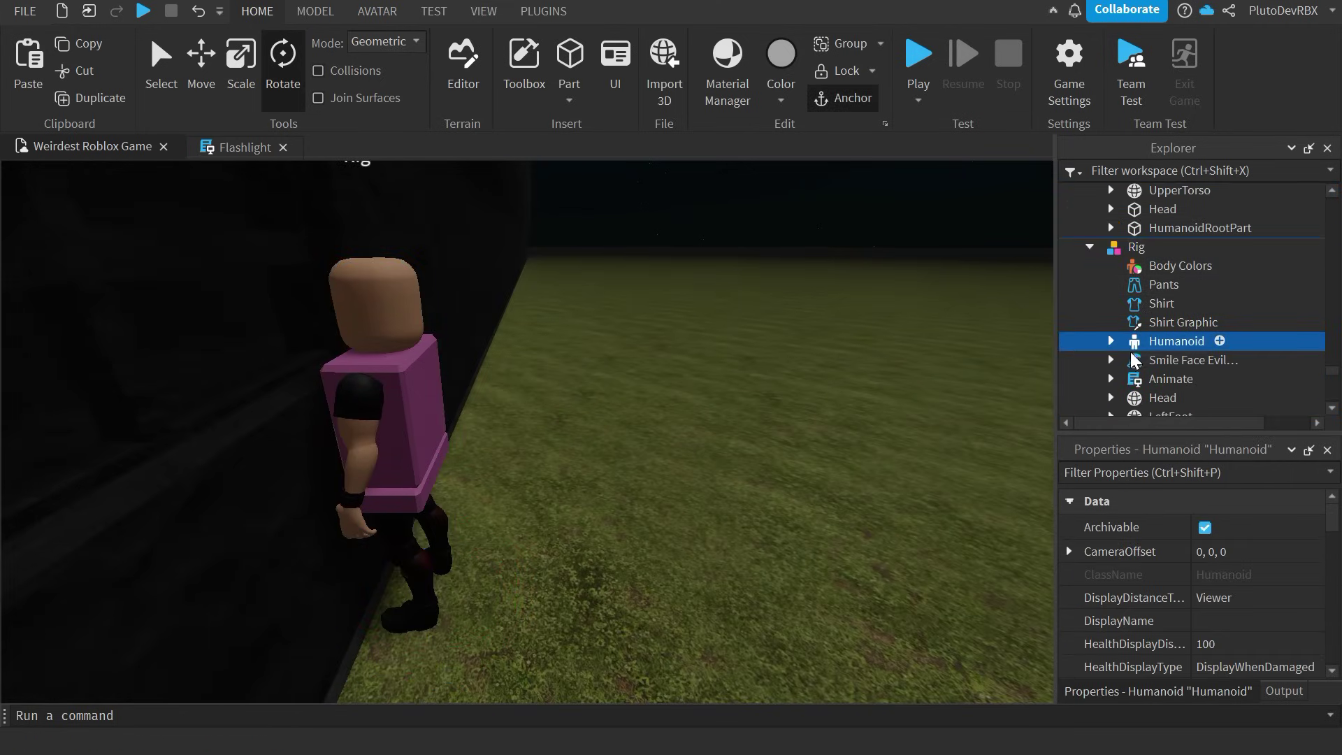
right_drag(875, 389, 876, 391)
key(Delete)
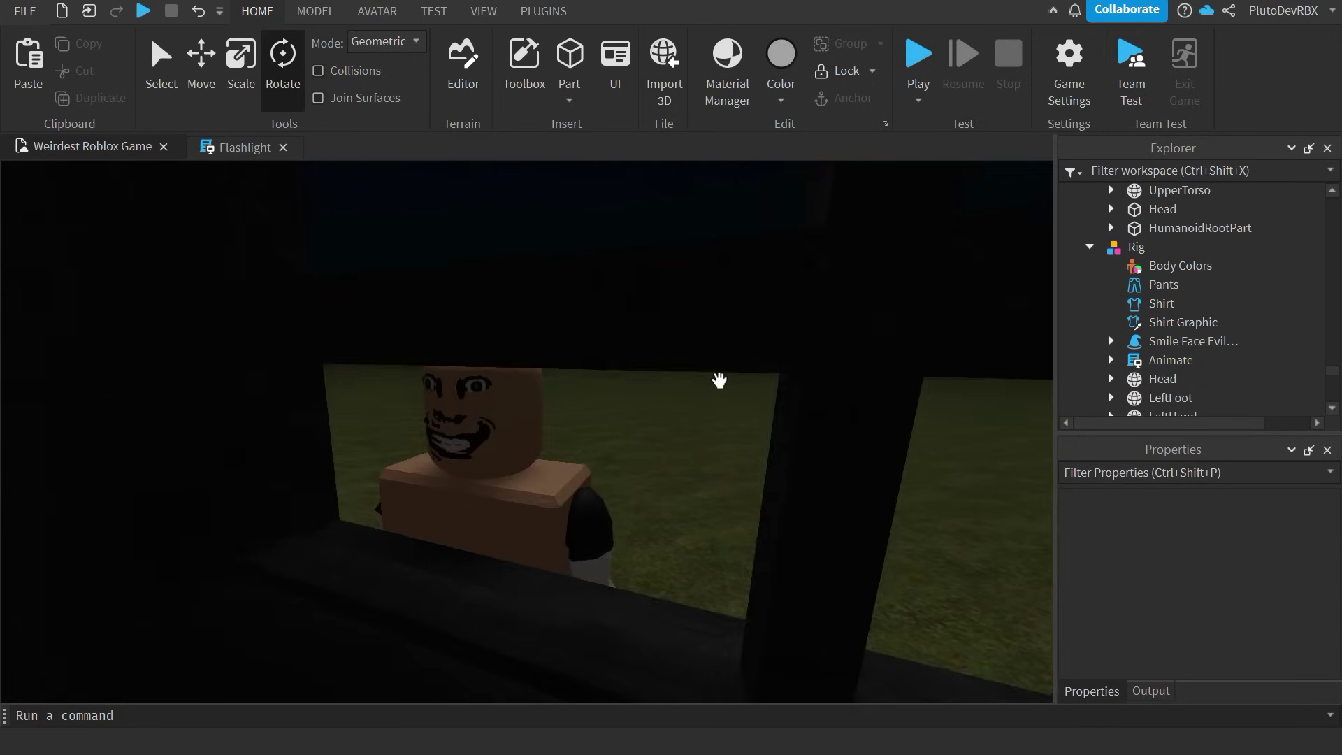
- Rename the Rig model to Pluto and delete its Body Colors
key(w)
right_drag(720, 381, 719, 382)
click(1135, 247)
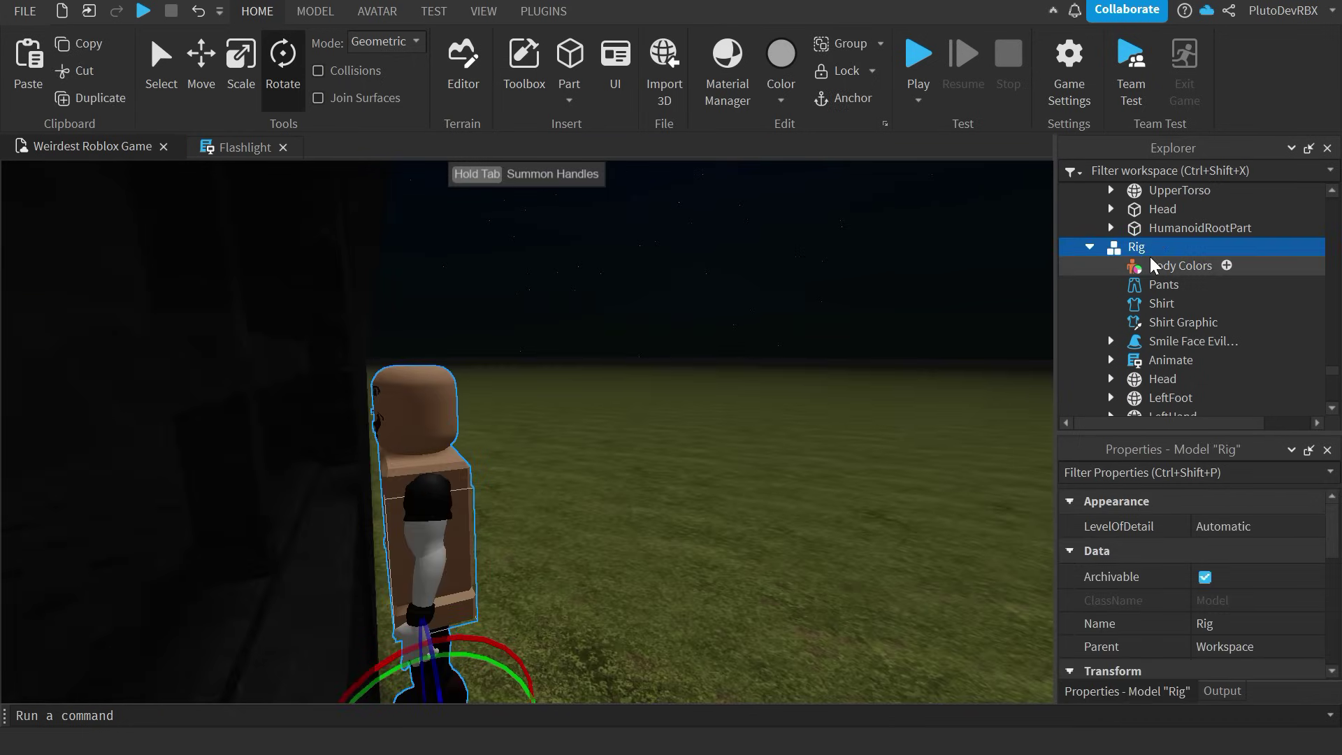
key(F2)
text(Pluto)
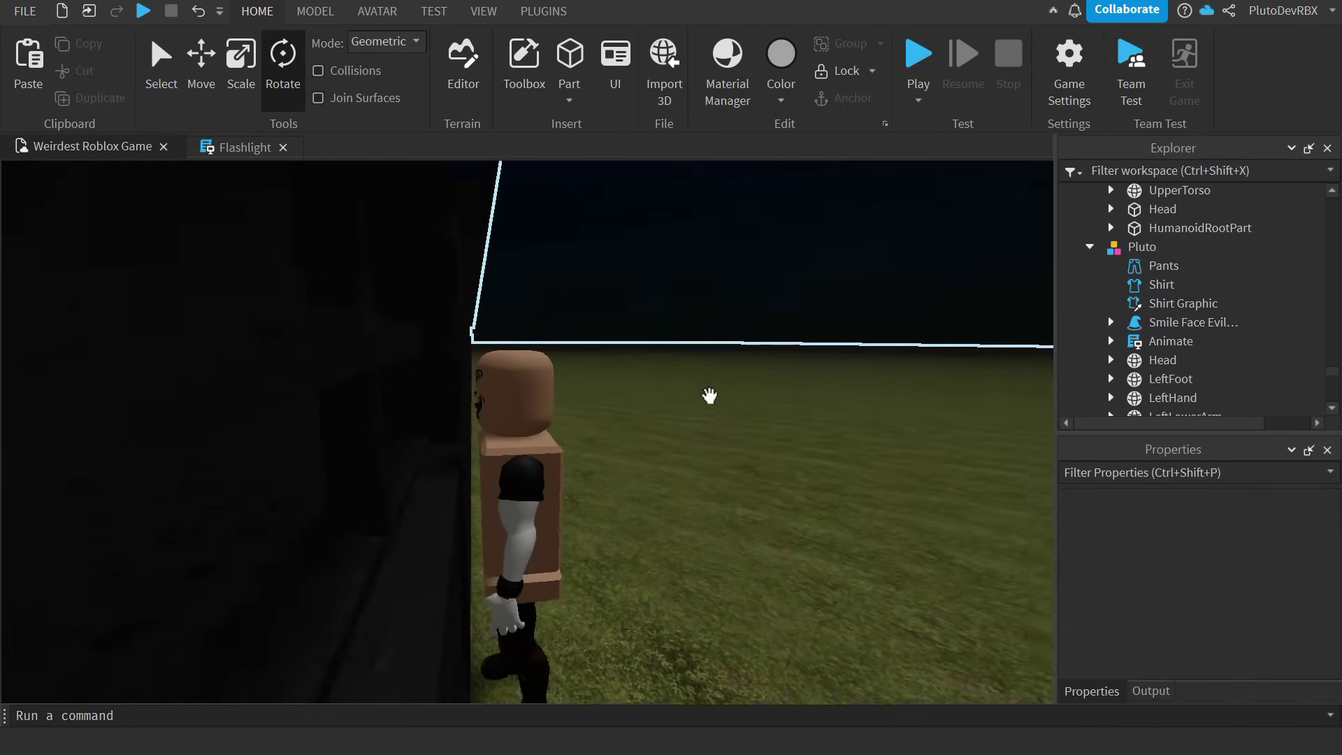
- Recolor the upper and lower torso of the Pluto figure pink
right_drag(710, 396, 710, 396)
key(w)
key(s)
key(ctrl+z)
click(584, 542)
ctrl+click(504, 619)
click(1202, 578)
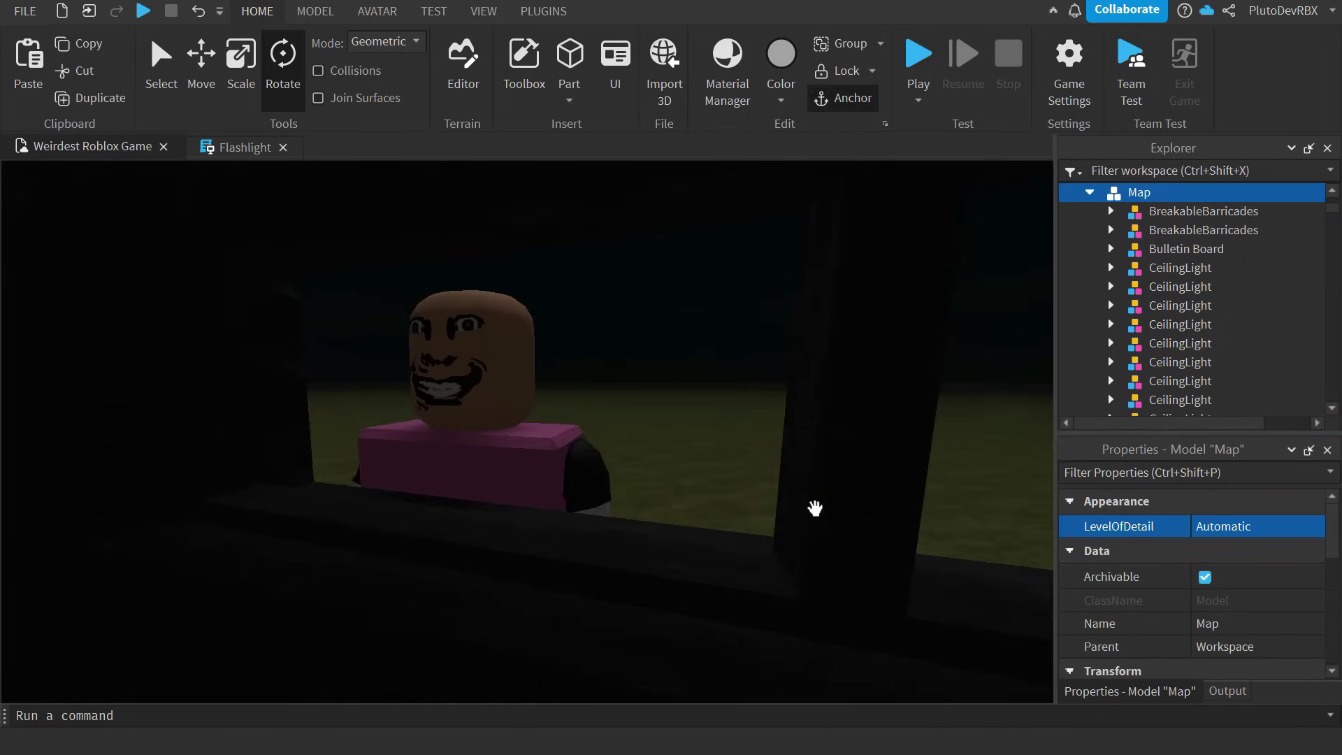
- Save the game to Roblox
click(24, 11)
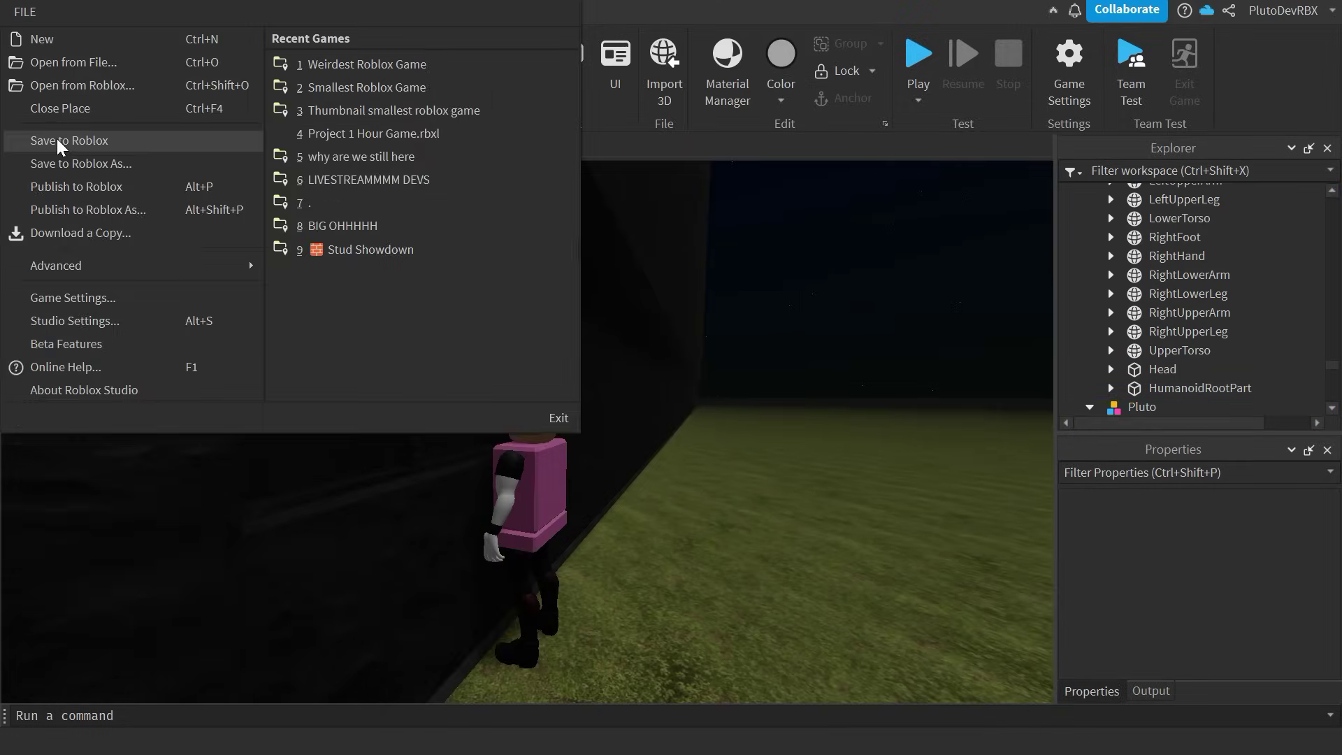
click(59, 142)
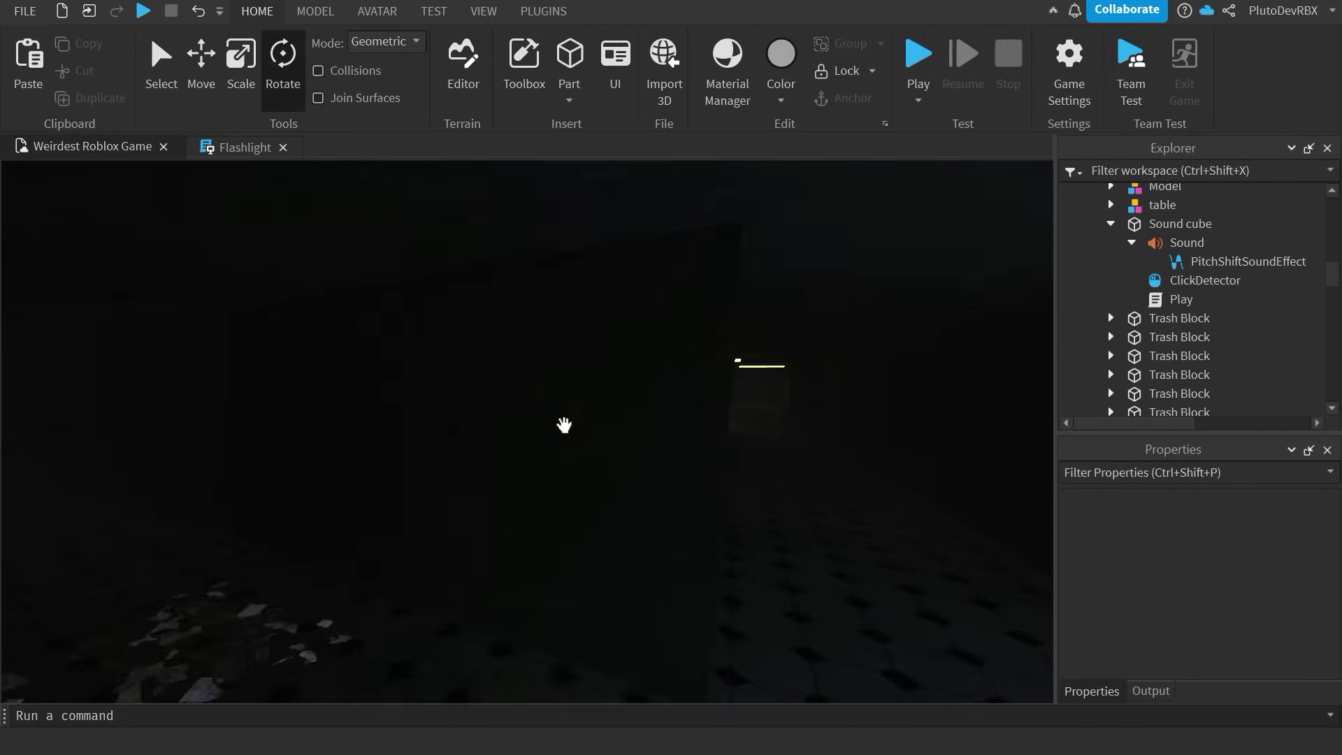
right_drag(564, 425, 564, 425)
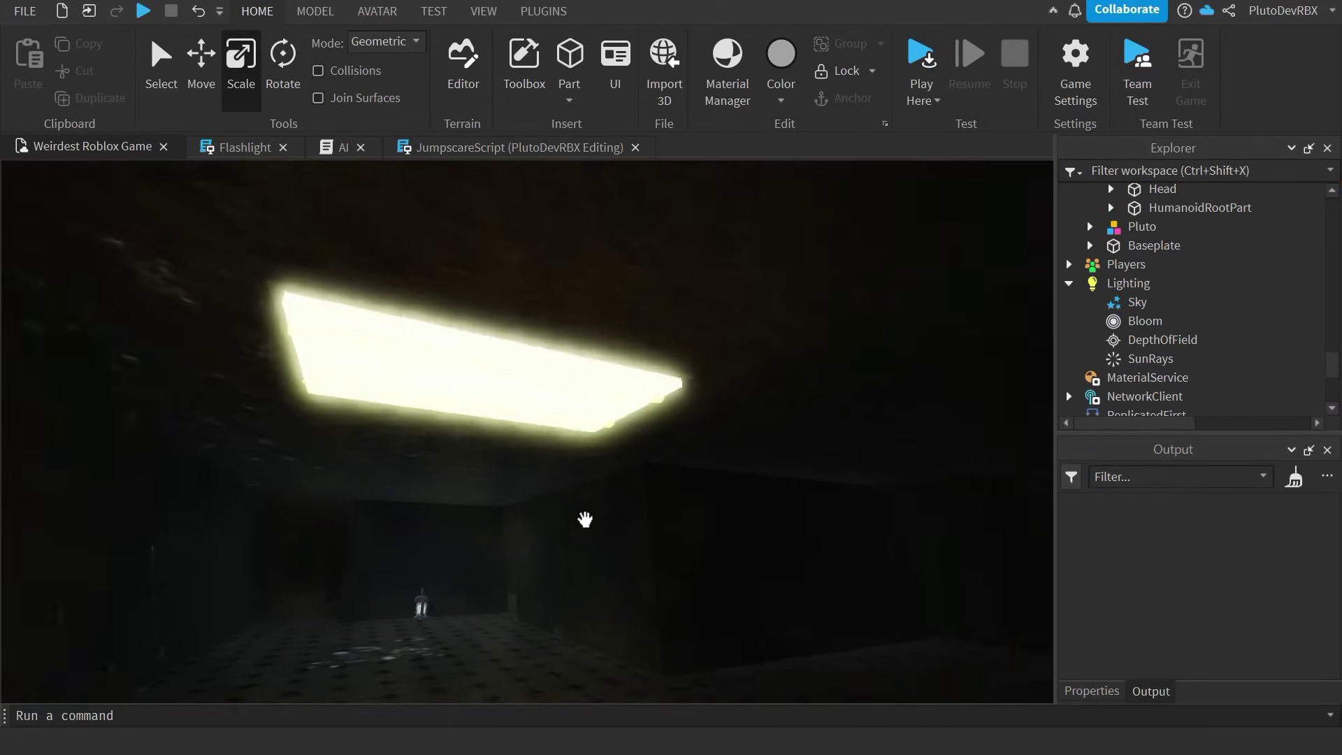
- Search the Toolbox models for cheese and place the first Cheese model on the hallway floor
right_drag(585, 518, 584, 486)
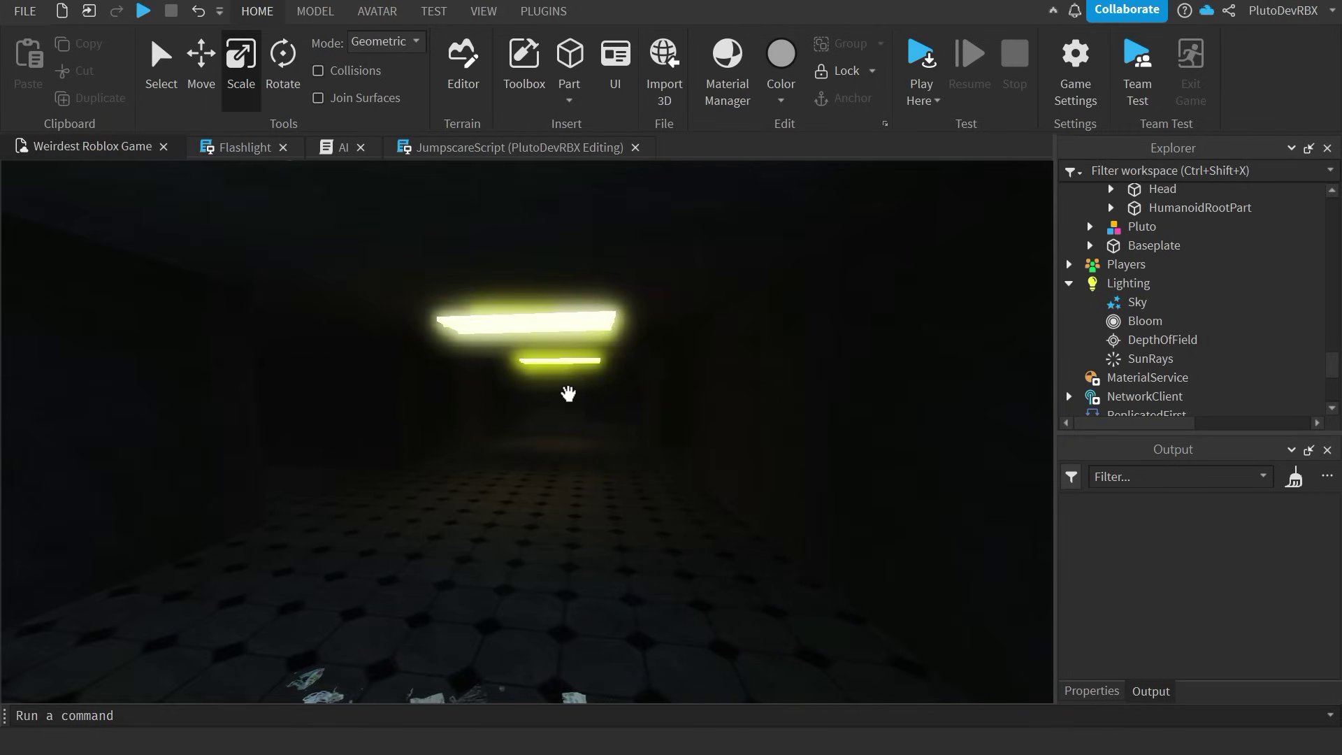
key(w)
key(e)
key(q)
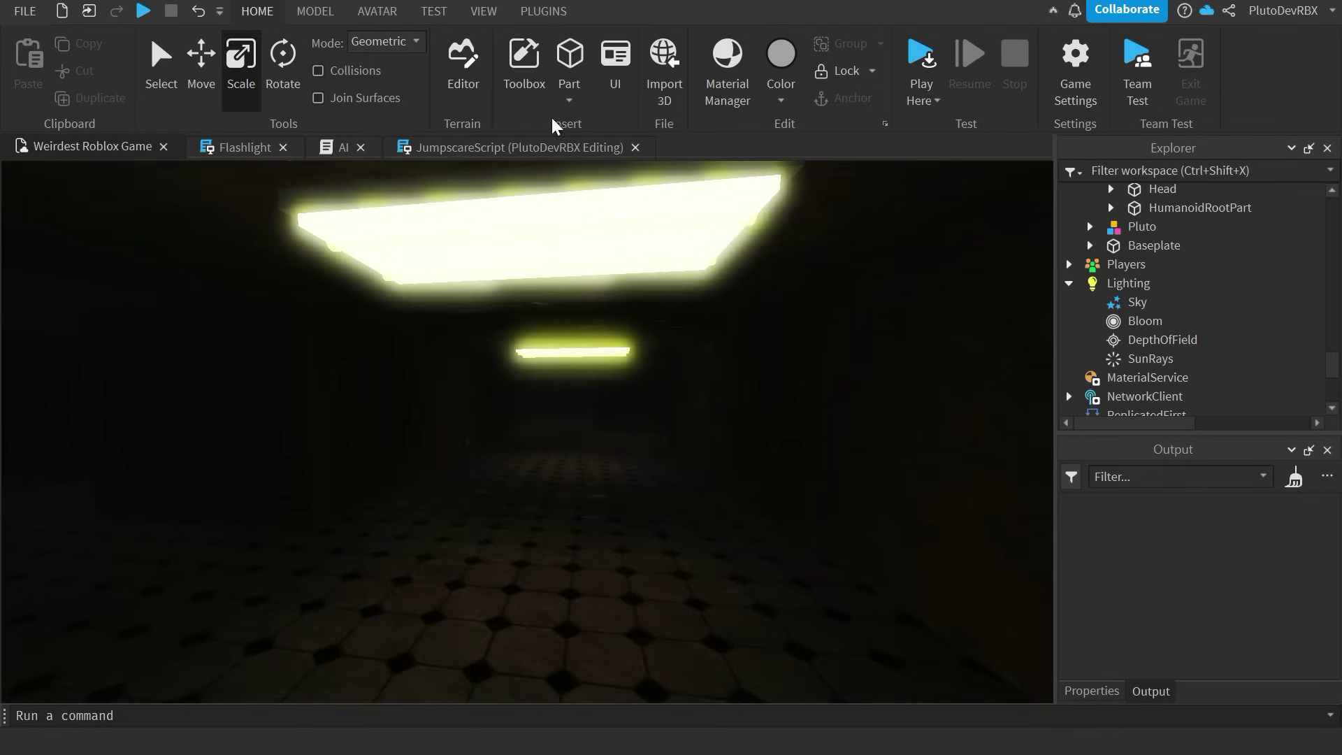
click(535, 73)
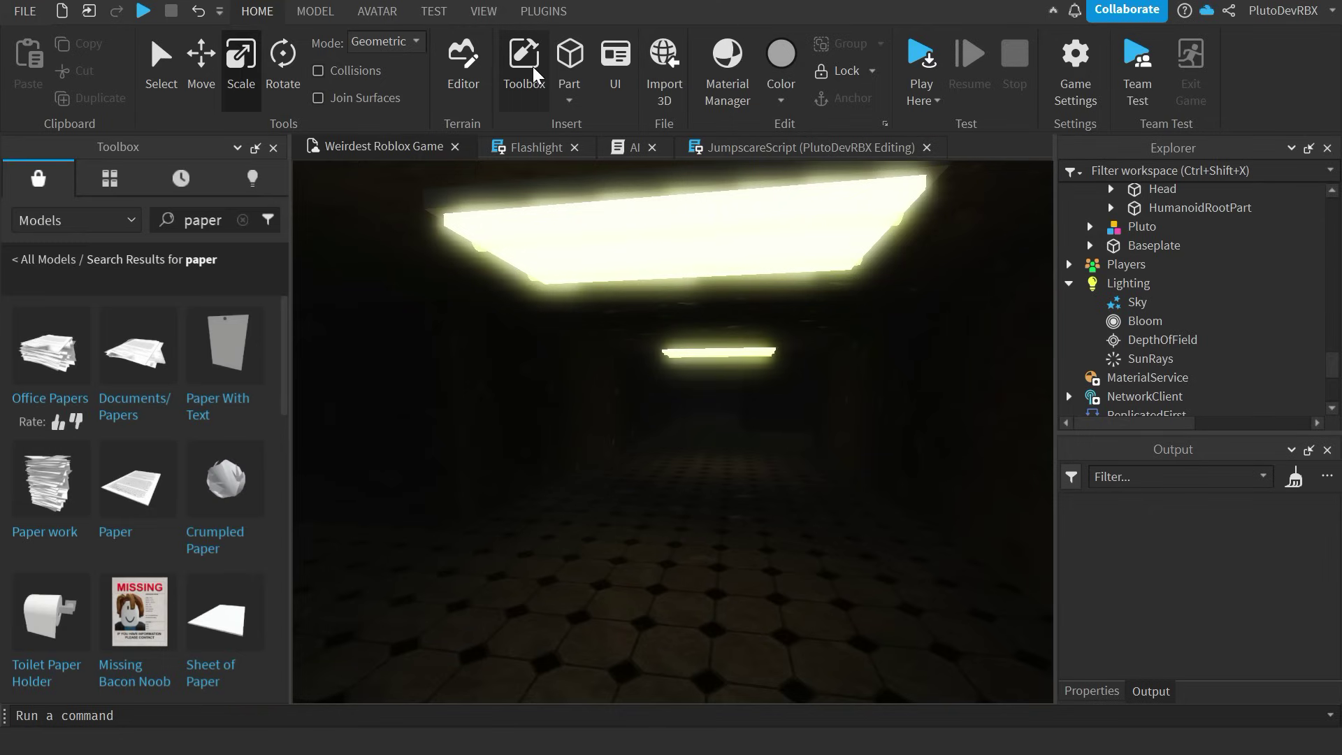
click(242, 220)
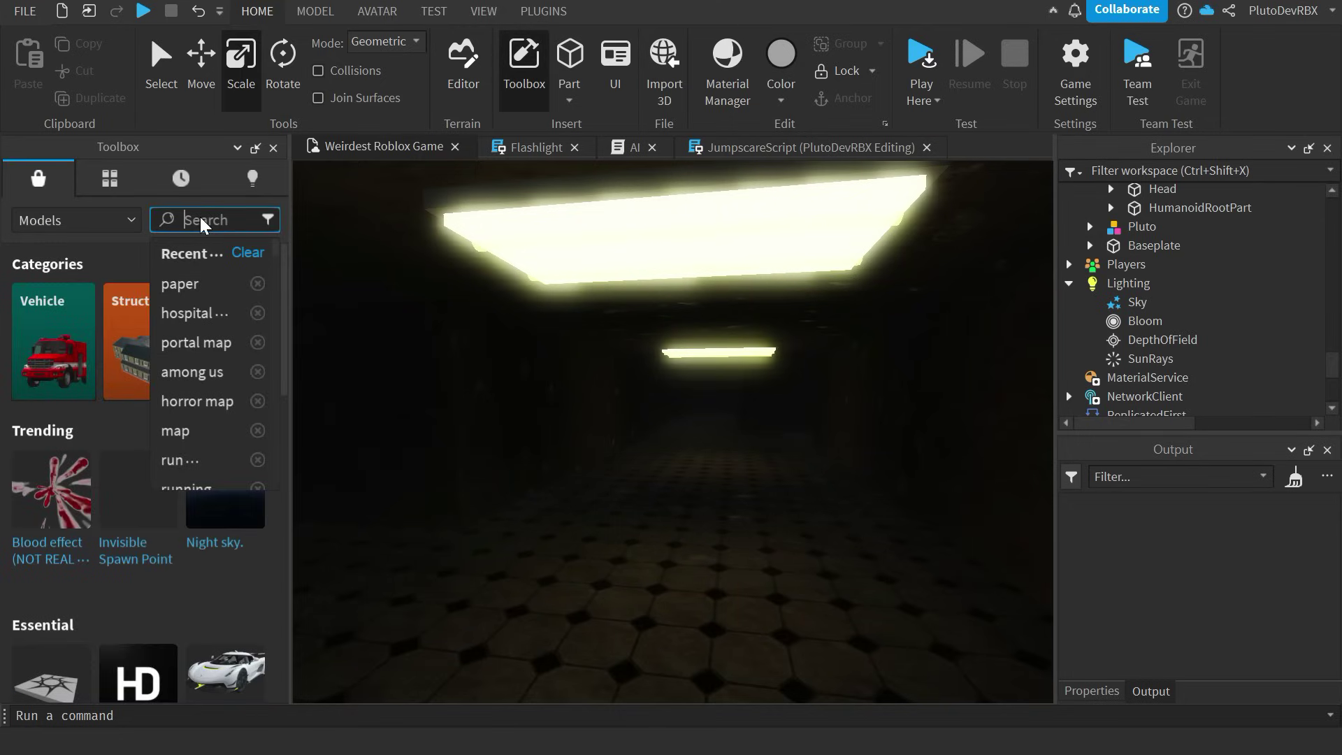
text(chees)
key(Return)
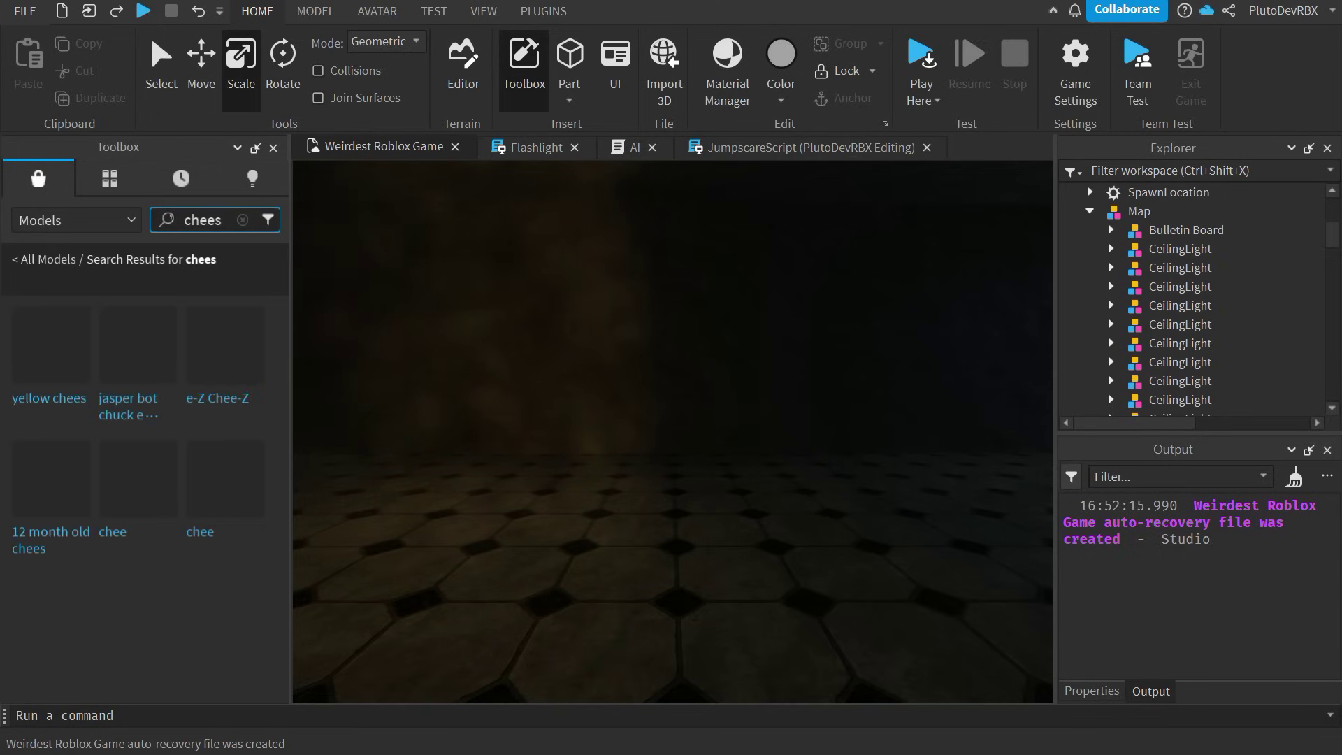
click(222, 221)
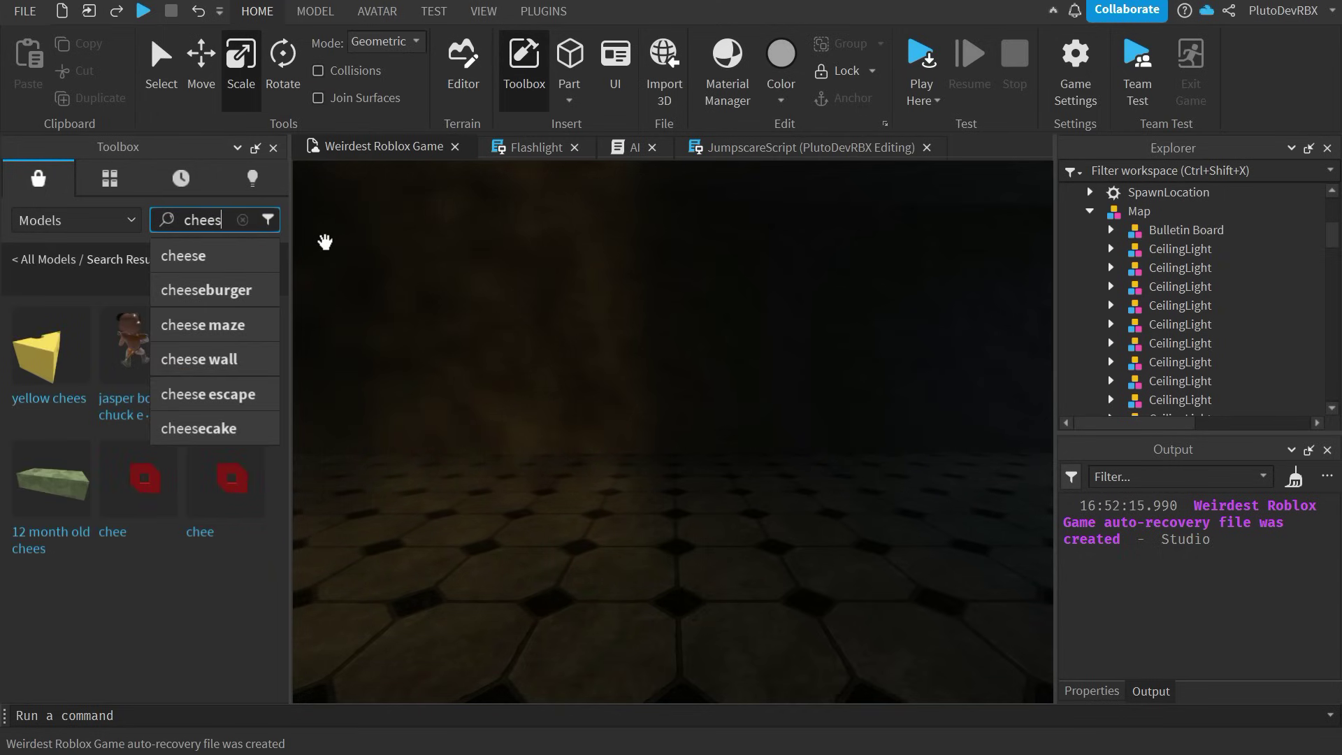
text(e)
key(Return)
drag(51, 350, 642, 592)
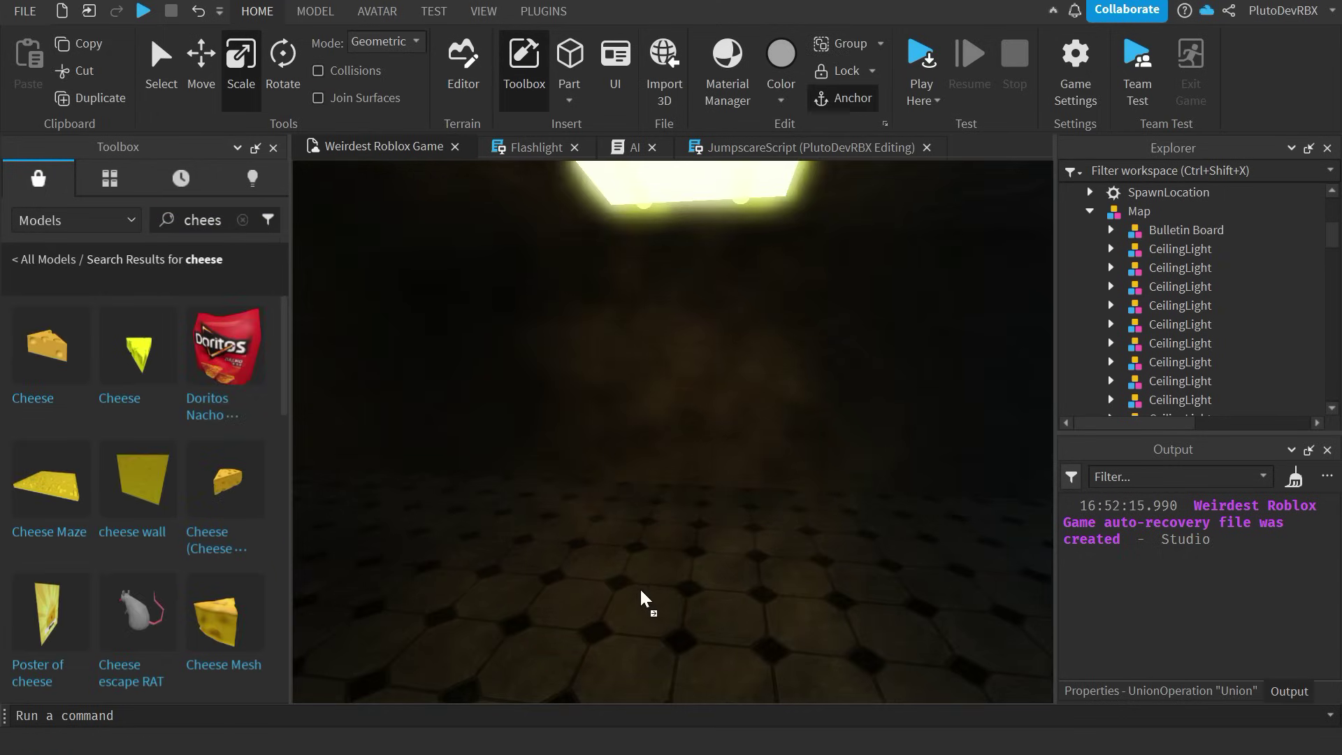
right_drag(719, 533, 633, 615)
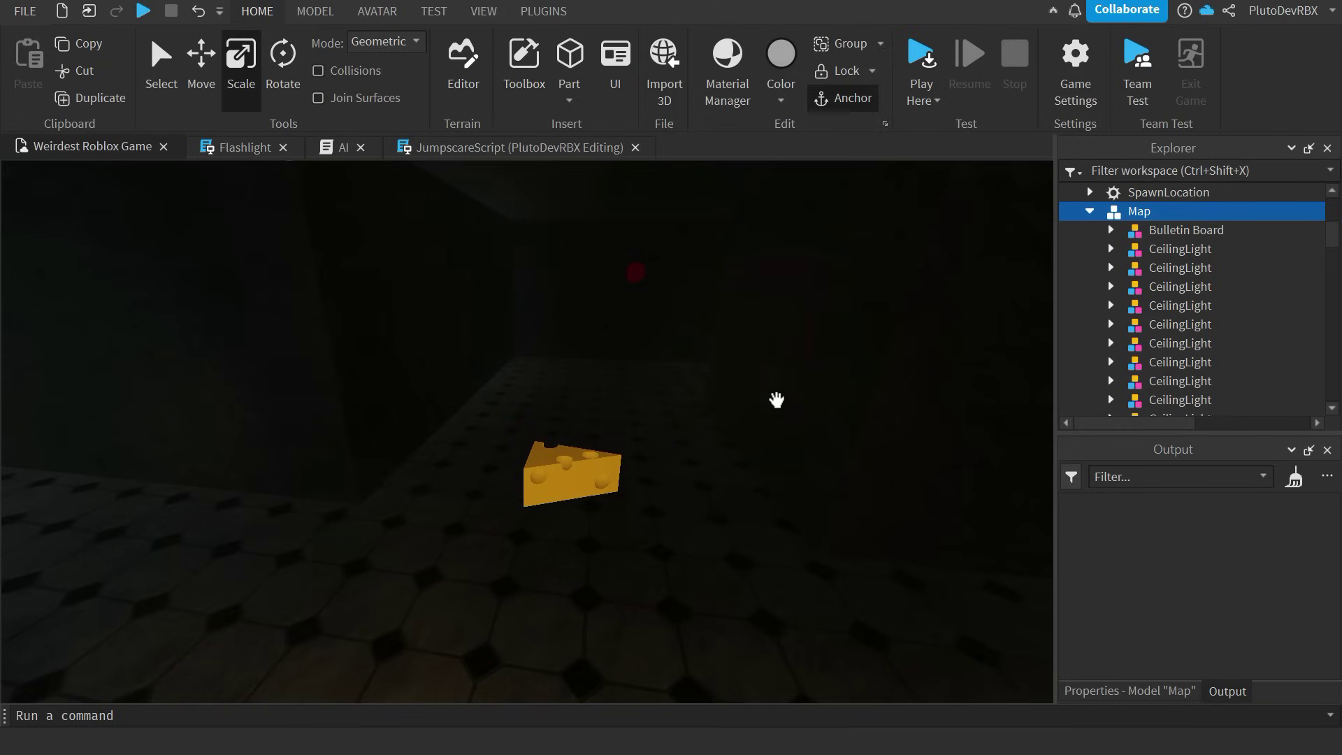
- Rename the placed cheese union Handle
click(534, 478)
scroll(1312, 321, down, 2)
double_click(1145, 301)
text(Che)
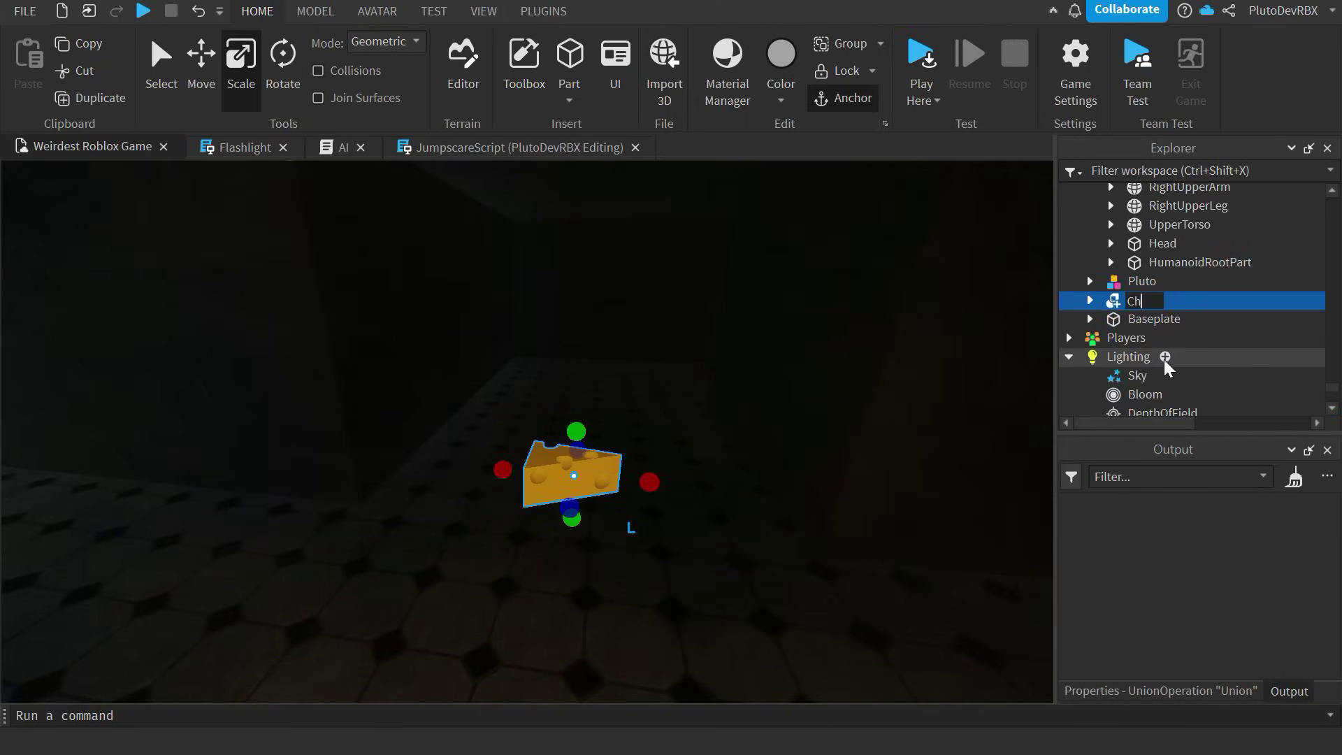
key(BackSpace)
key(BackSpace)
key(BackSpace)
text(Handle)
key(Return)
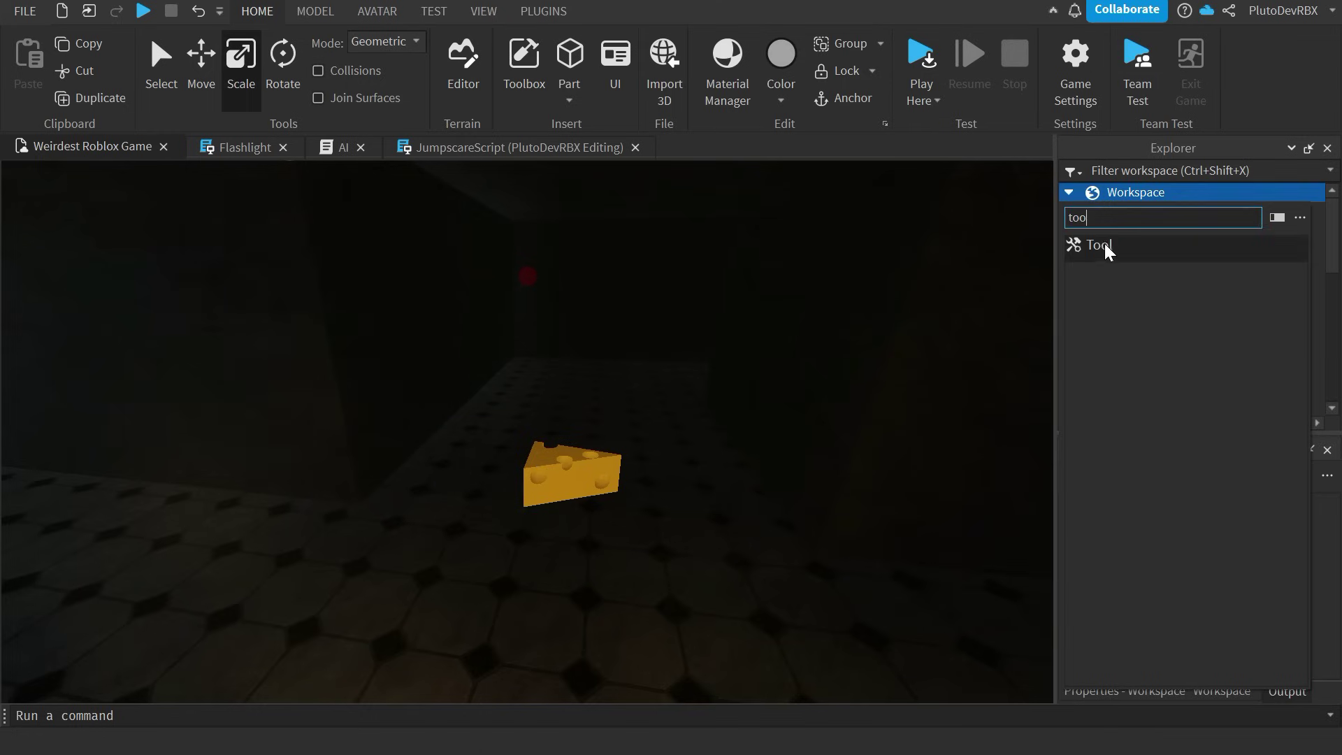
- Add a Tool named Cheese to the Workspace and put the cheese Handle inside it
click(1105, 245)
double_click(1135, 362)
key(BackSpace)
text(Ch)
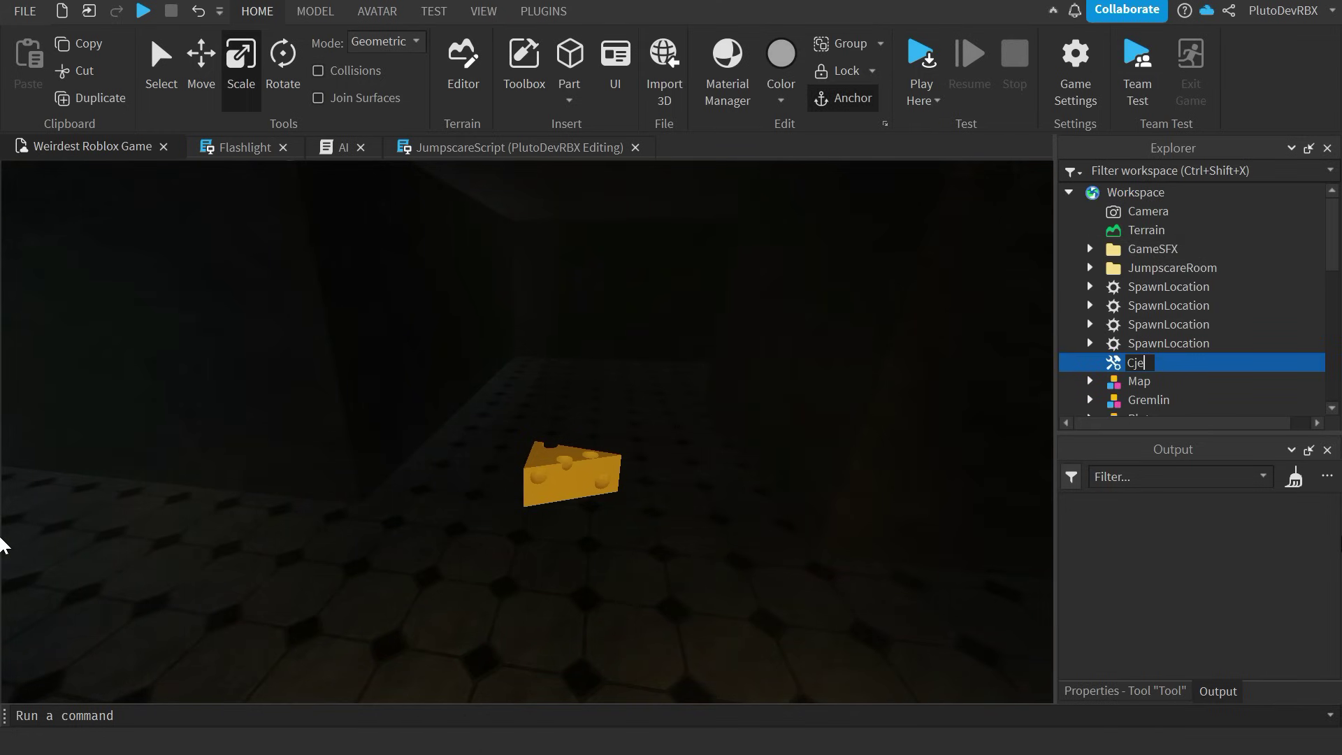
key(BackSpace)
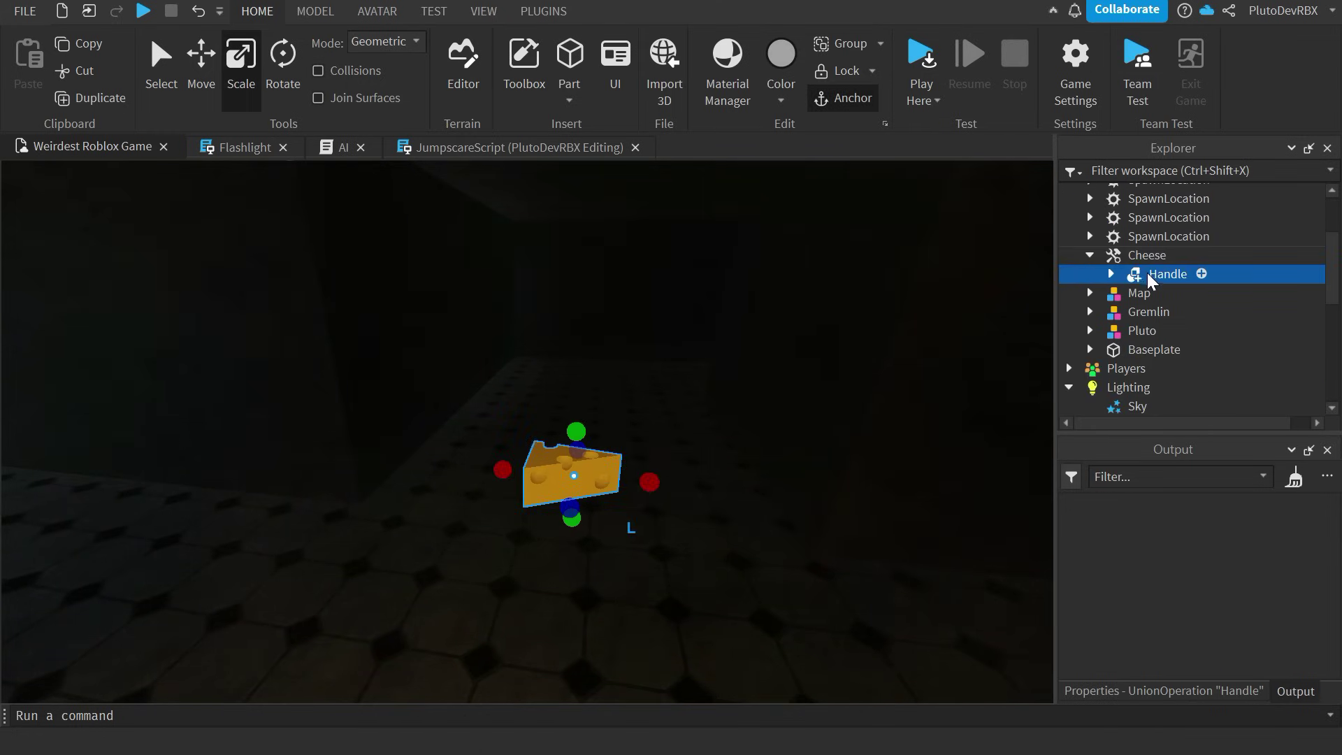
- Open the Tool Grip Editor for the Cheese tool
click(1146, 255)
click(544, 11)
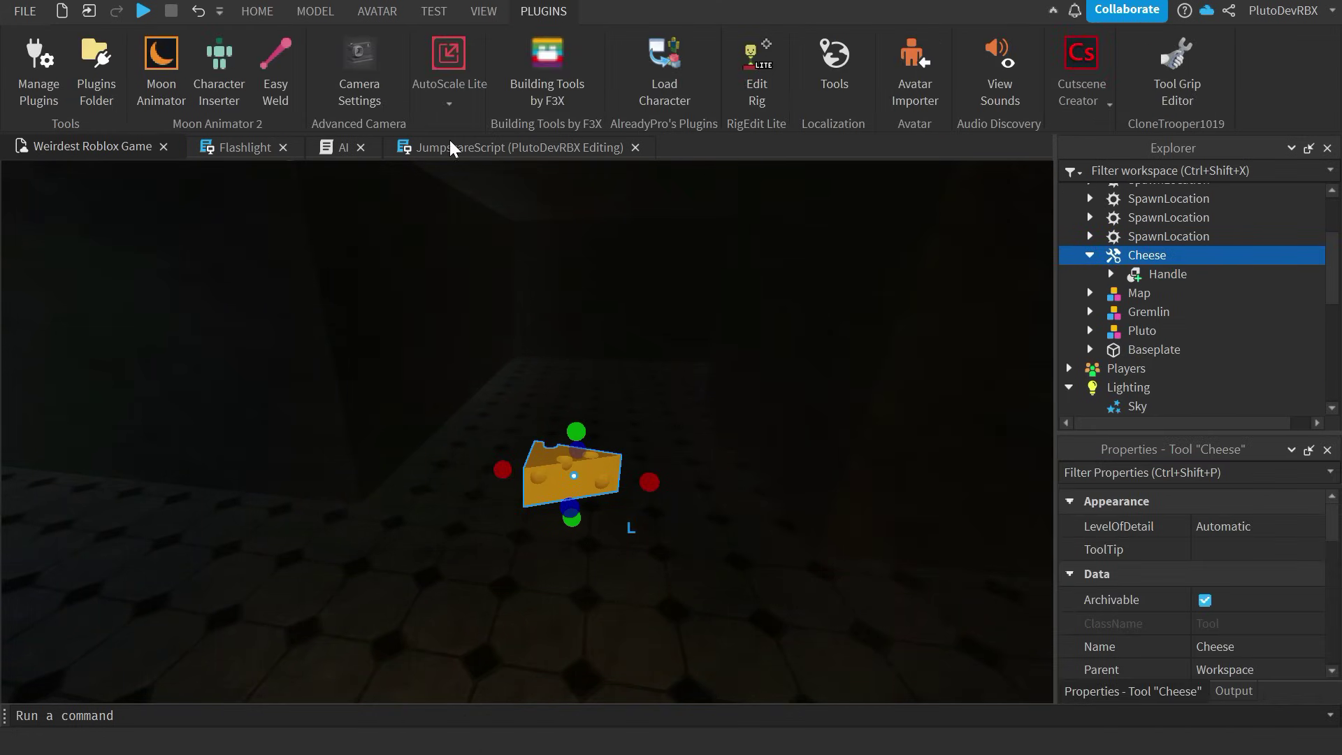
click(1178, 70)
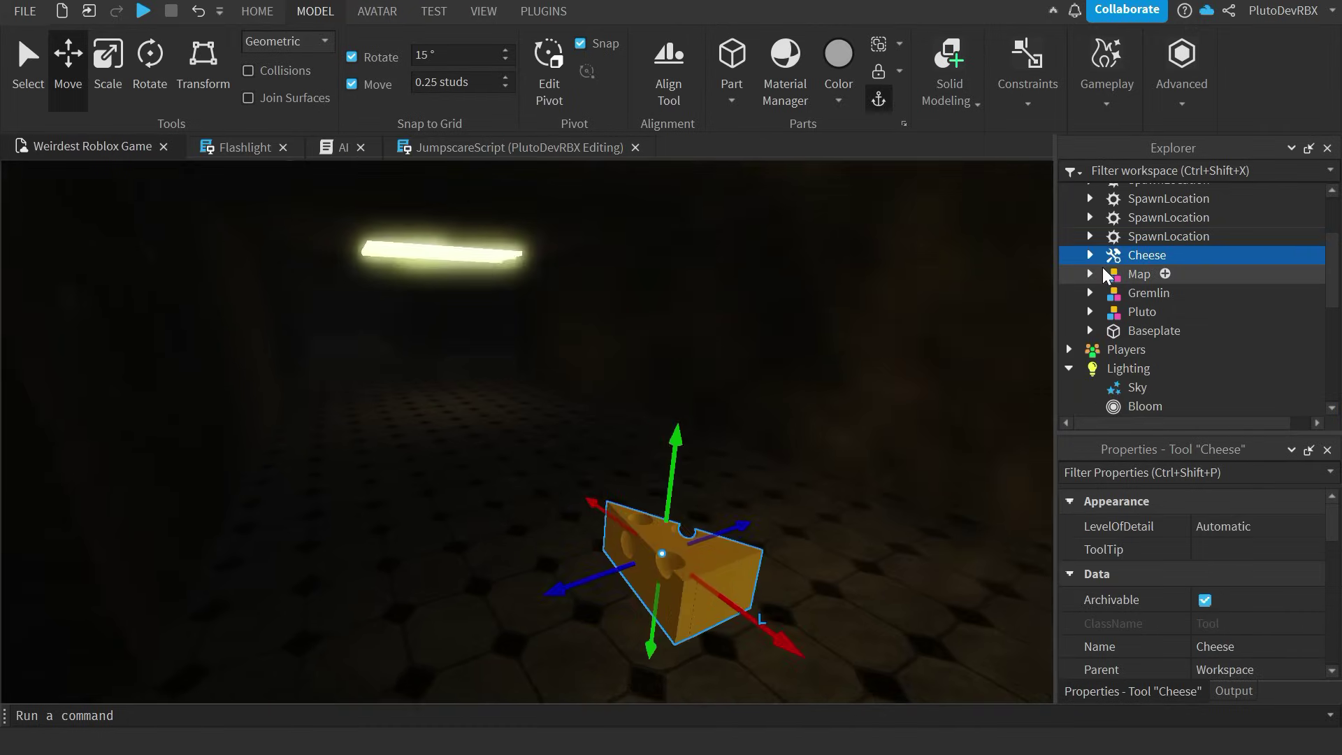
right_drag(644, 377, 644, 375)
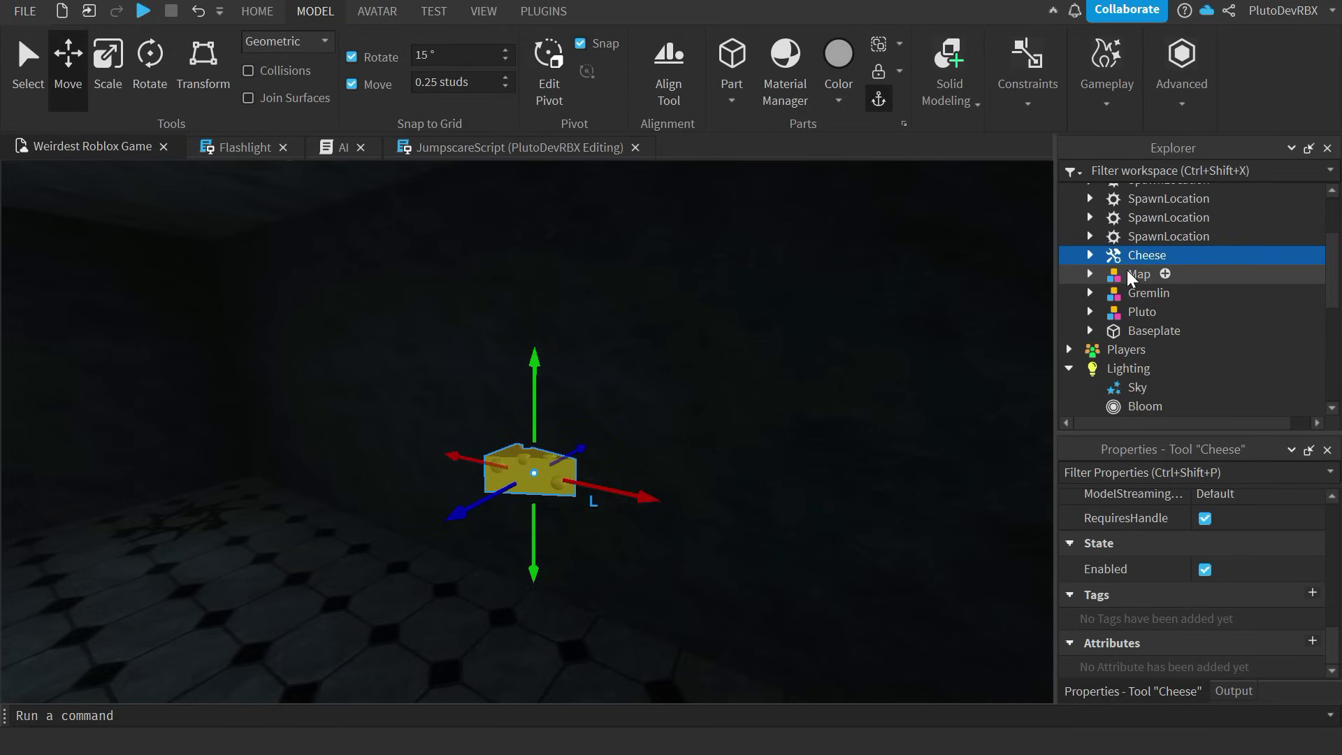
- Move the Cheese tool from the Workspace into ReplicatedStorage
click(1132, 277)
click(1143, 256)
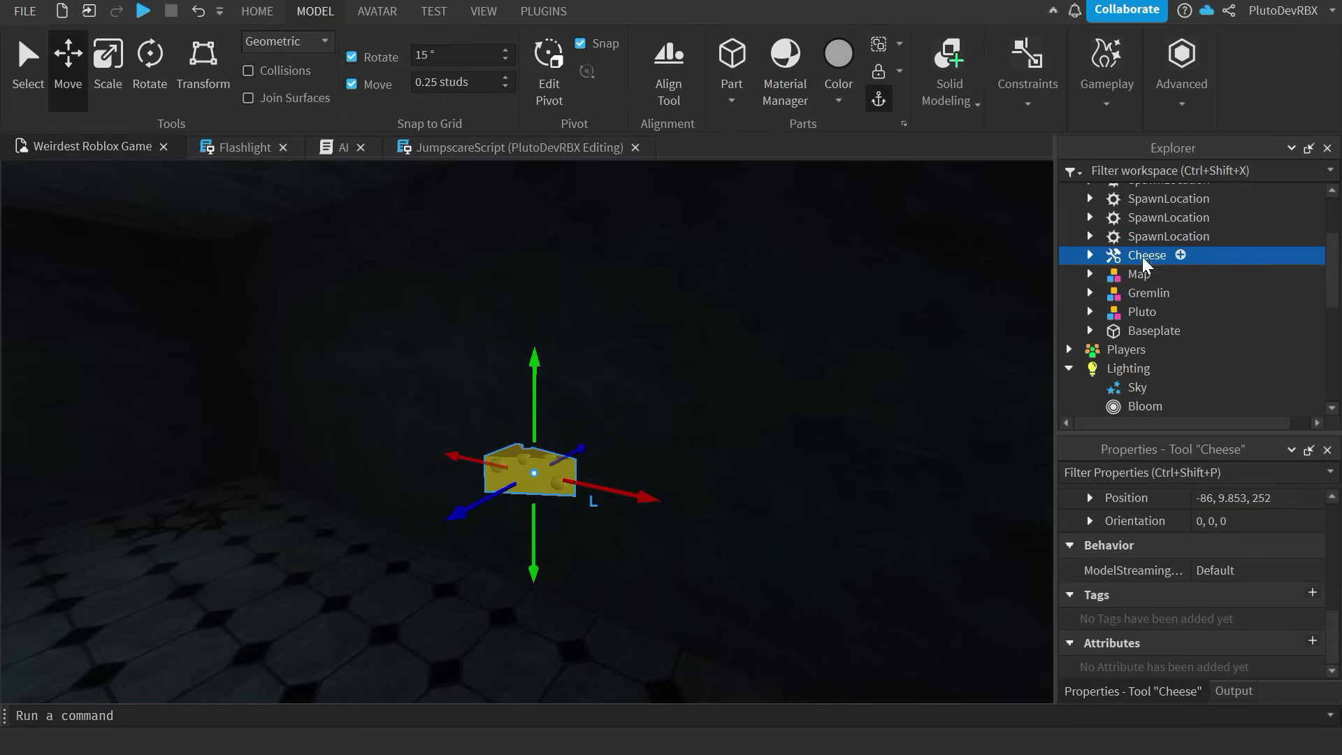
scroll(1217, 282, down, 4)
drag(1212, 280, 1216, 305)
- Add a Script named CheeseDrop to ServerScriptService and clear its default code
click(1146, 278)
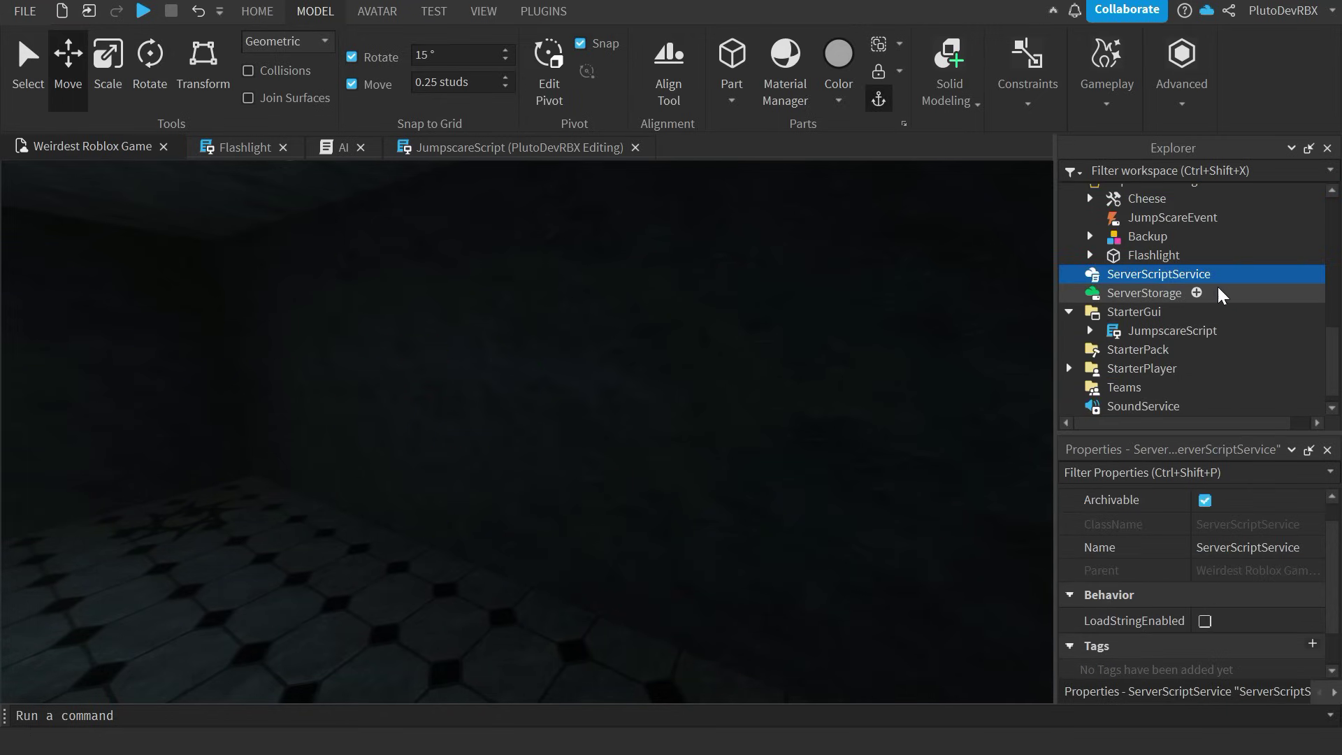
click(1228, 277)
click(1119, 342)
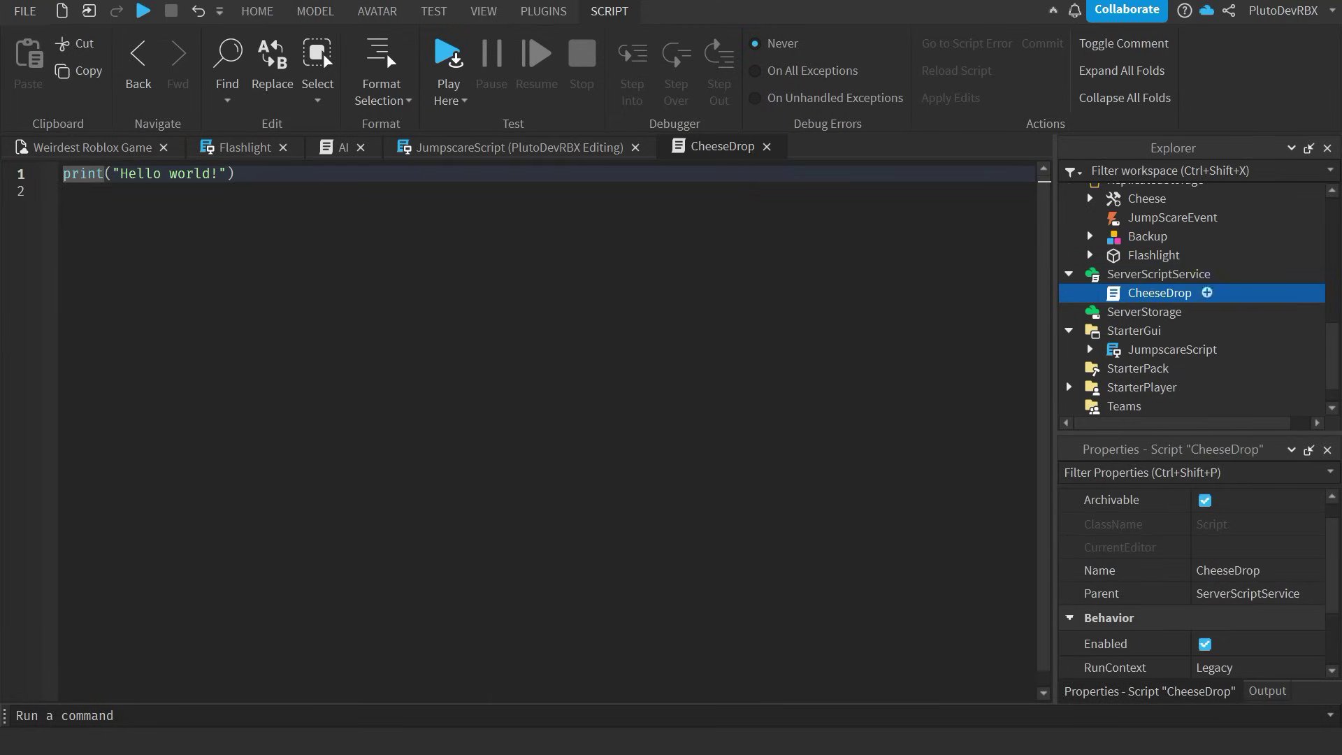
key(ctrl+a)
key(BackSpace)
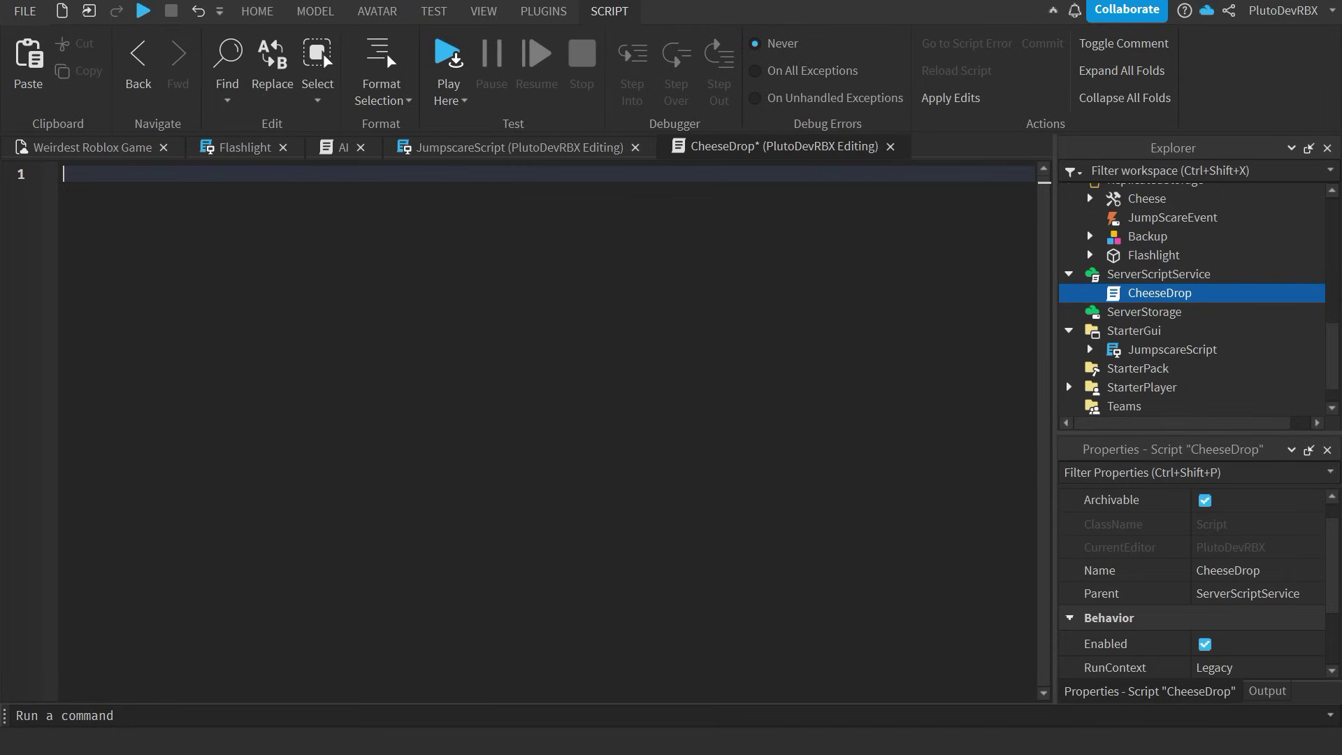
- Define RS as game.ReplicatedStorage in CheeseDrop and write a wait(60) loop that picks and prints a random player
click(92, 147)
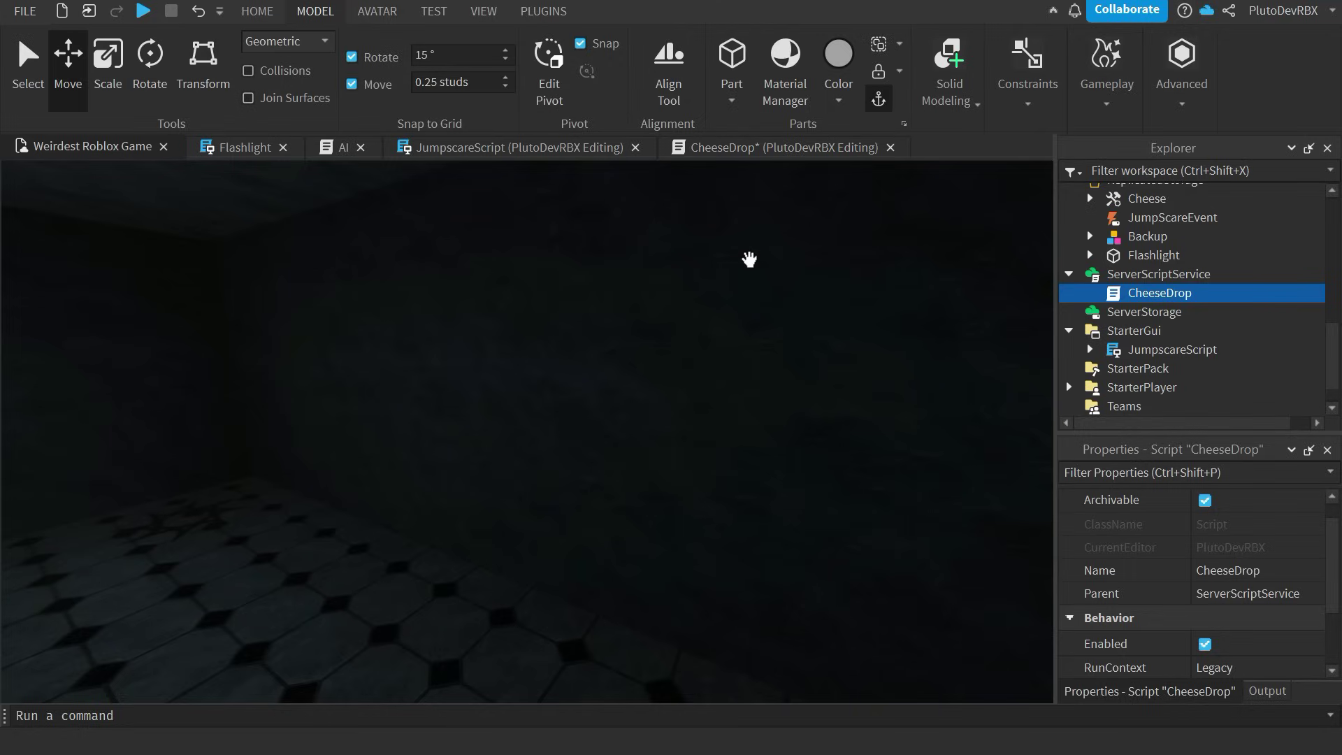
scroll(635, 329, down, 6)
scroll(557, 376, up, 4)
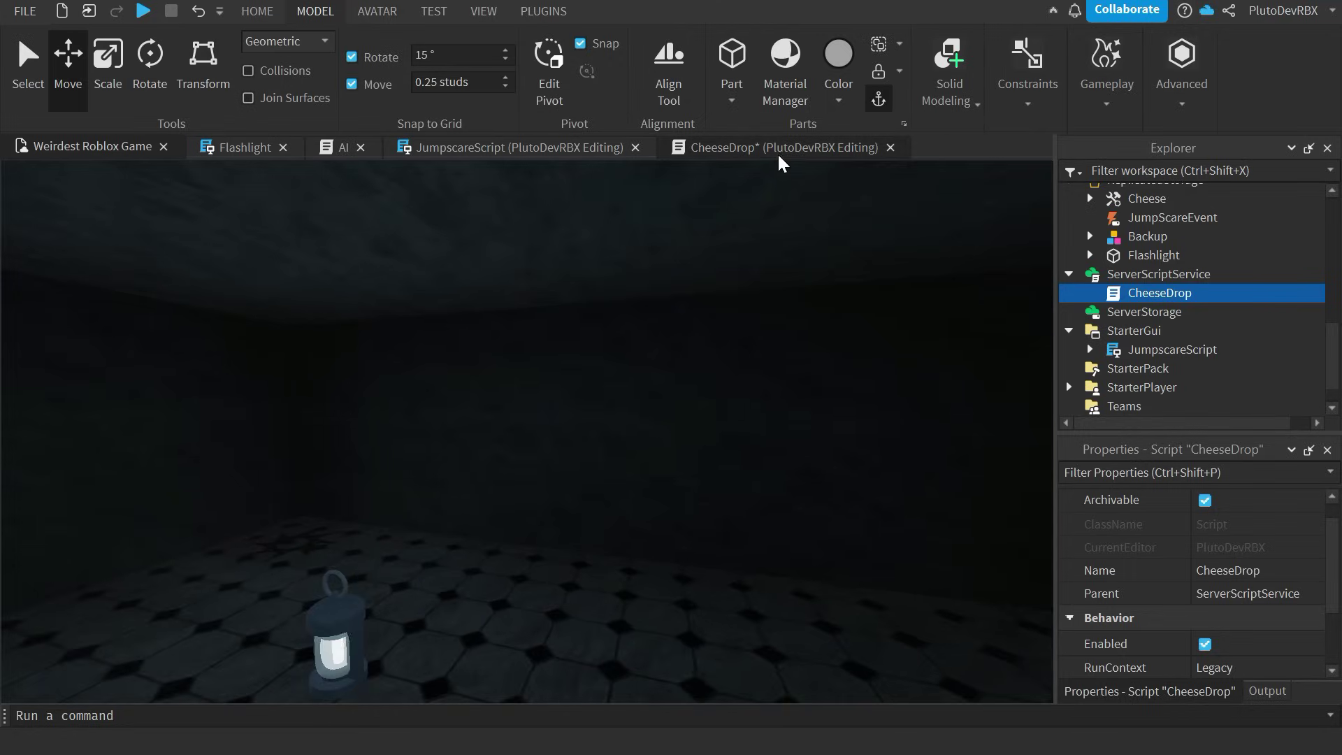
click(780, 154)
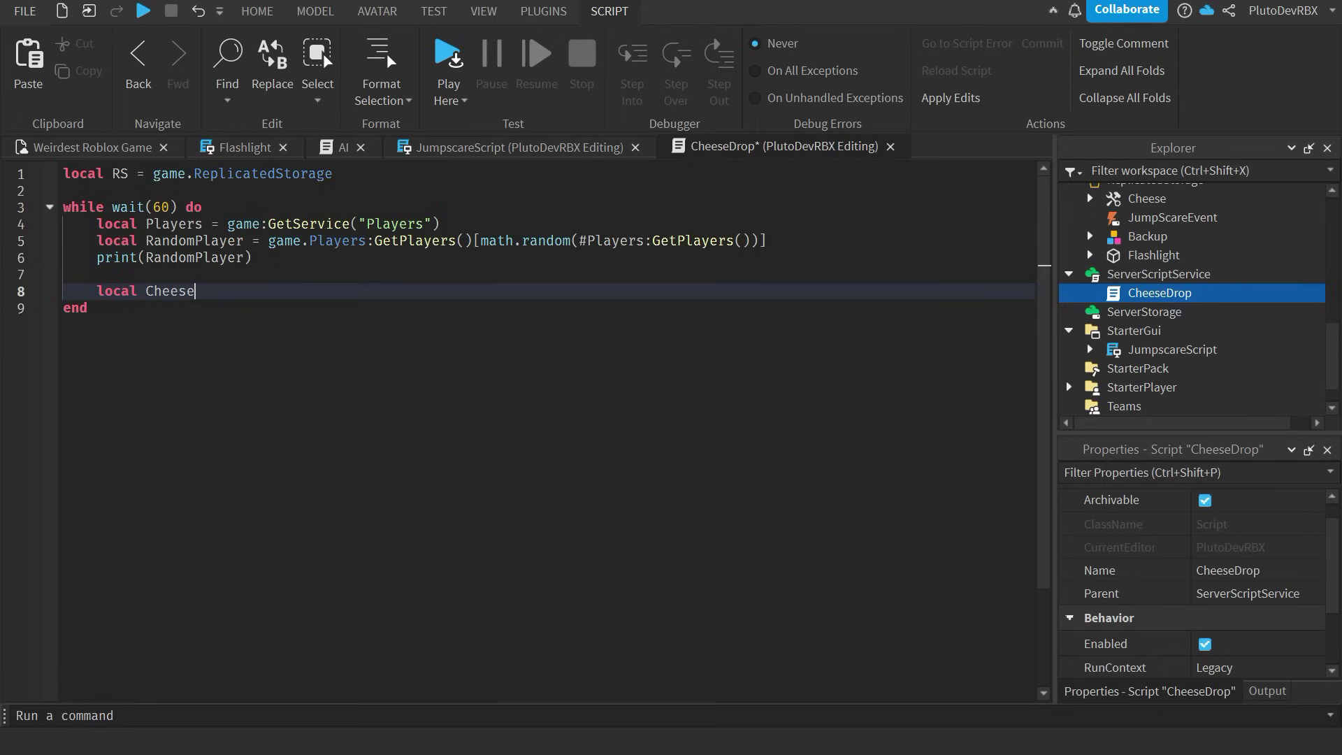
- Clone RS.Cheese inside the CheeseDrop loop and set the clone's Parent to RandomPlayer.Backpack
drag(89, 308, 161, 308)
click(197, 291)
text(= RS.Cheese)
key(Return)
key(Return)
key(BackSpace)
key(BackSpace)
text(:Clone())
key(Return)
key(Return)
text(Cheese.Parent)
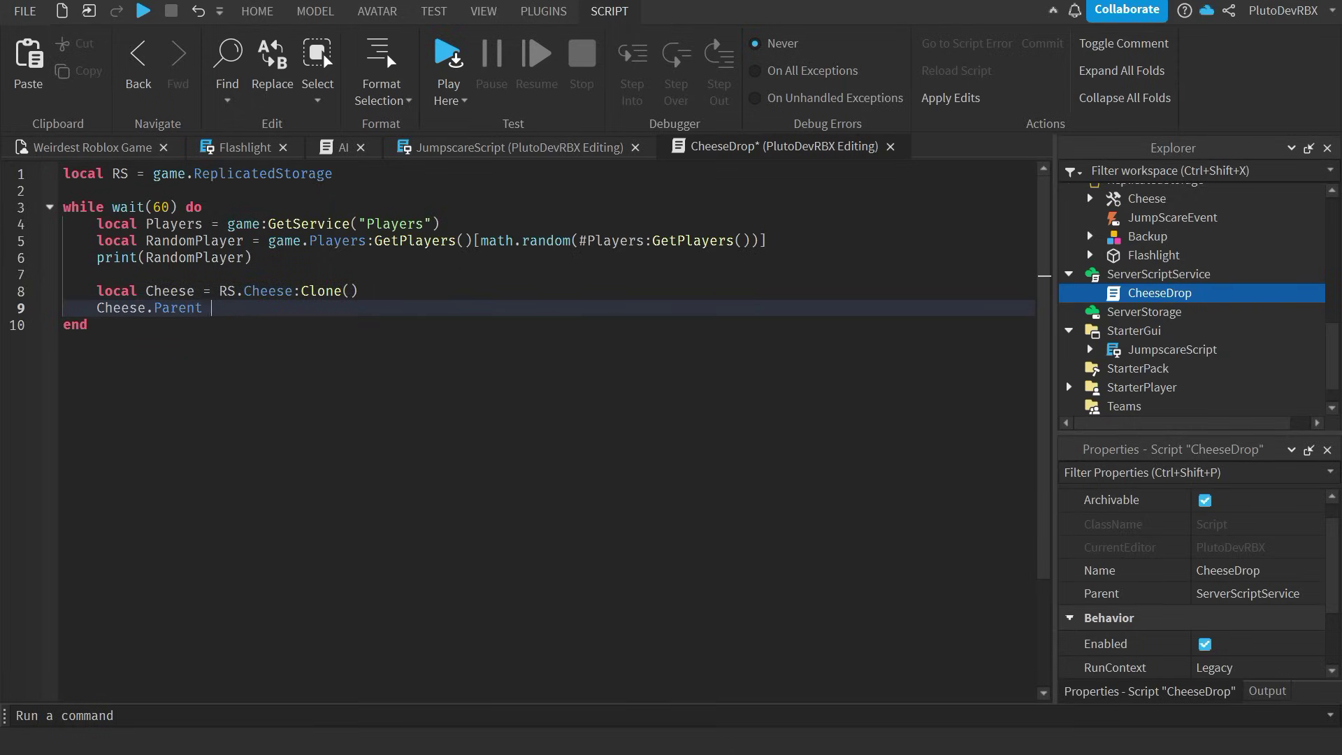
text( = RandomPlayer.Backpack)
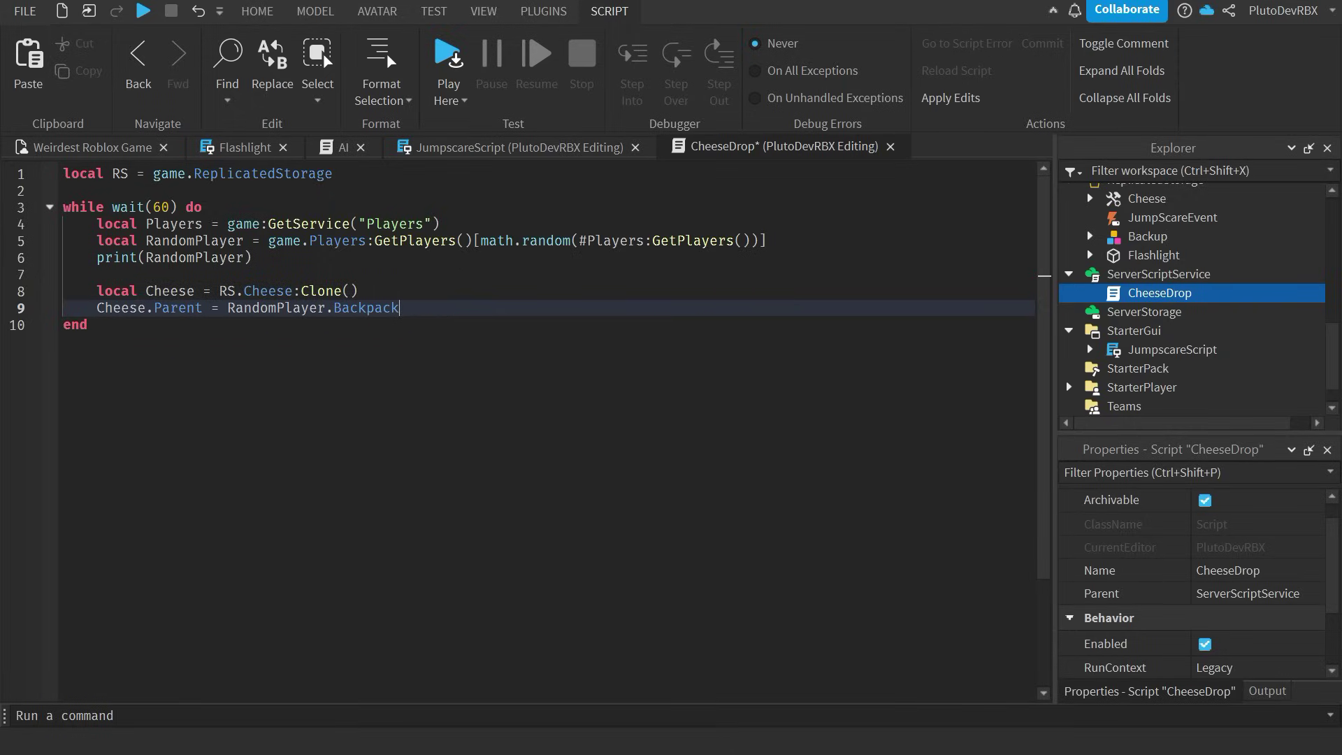
key(Down)
- Set the CheeseDrop loop's wait to 5 seconds and playtest receiving and holding the Cheese tool
drag(171, 207, 153, 208)
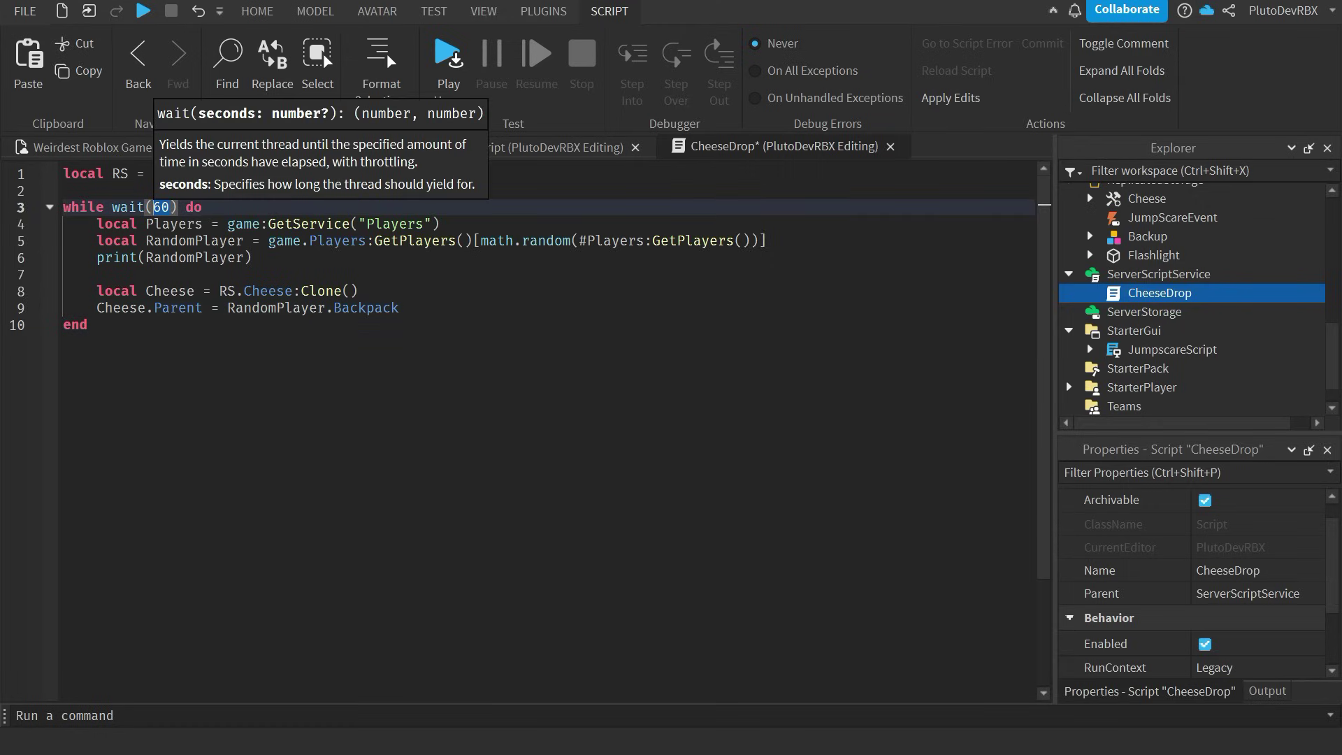
text(1)
key(F5)
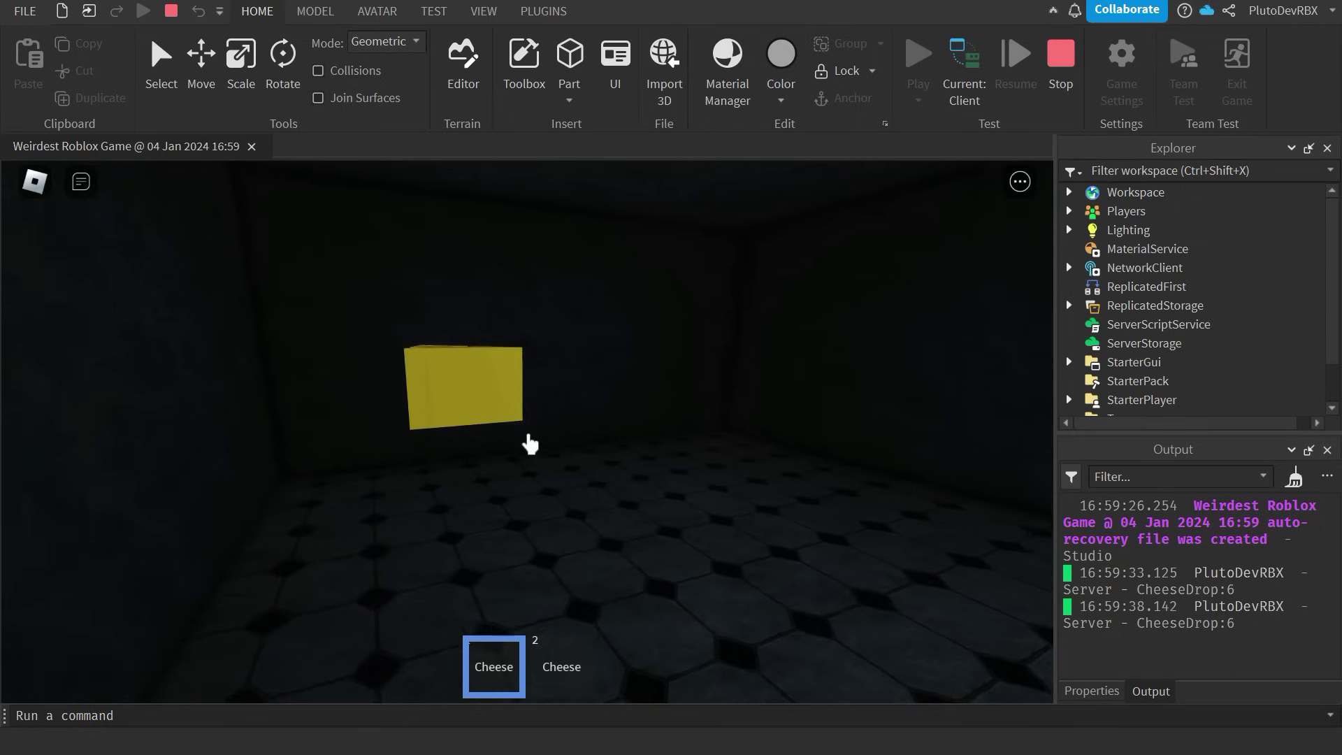
key(Escape)
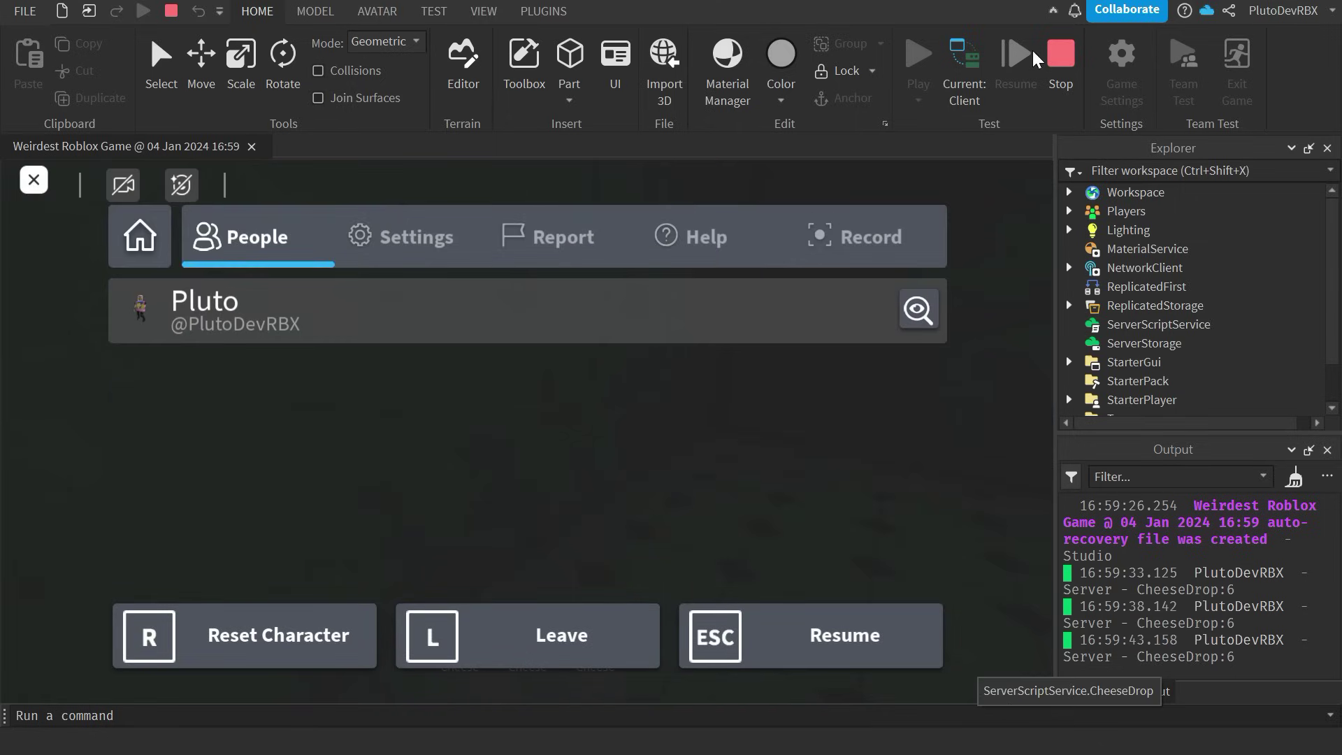
click(1051, 72)
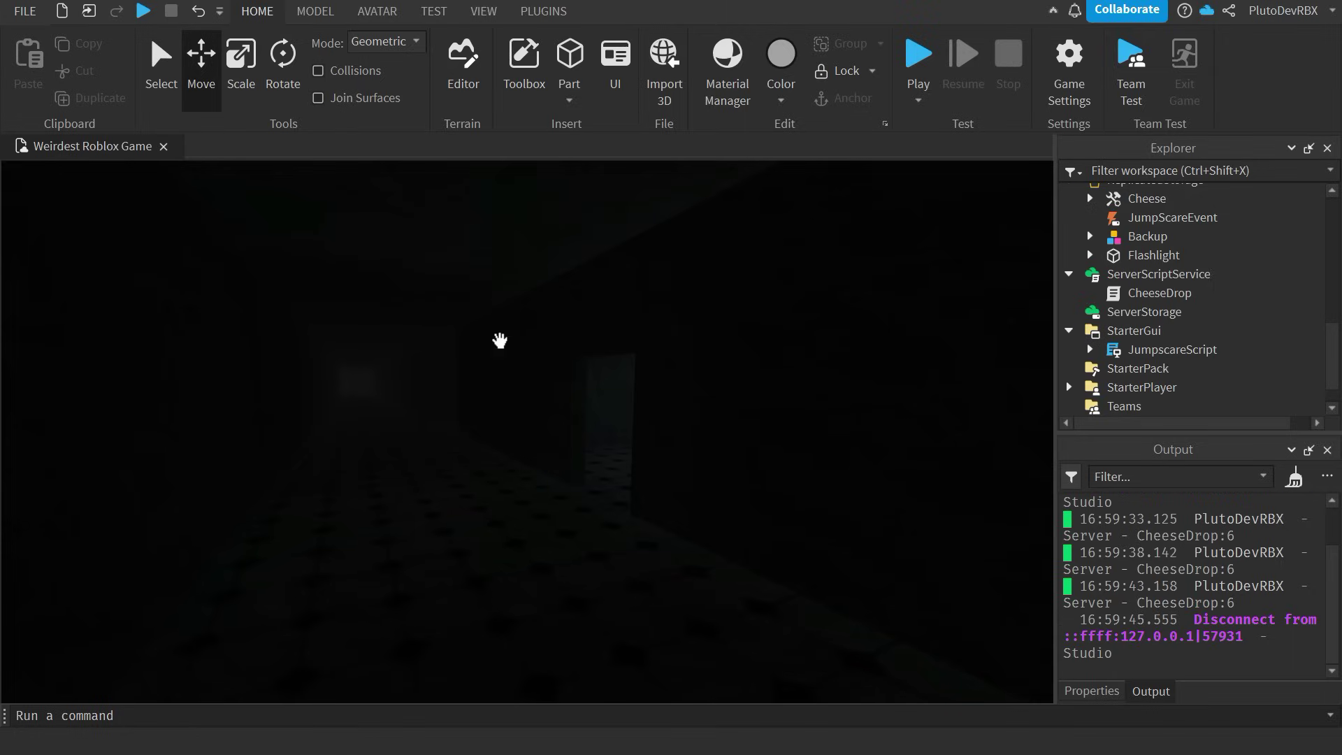
- Clear the output log and reopen the CheeseDrop script to check its code
right_drag(812, 314, 812, 314)
click(1294, 478)
right_drag(685, 476, 686, 476)
right_drag(600, 456, 597, 455)
double_click(1290, 291)
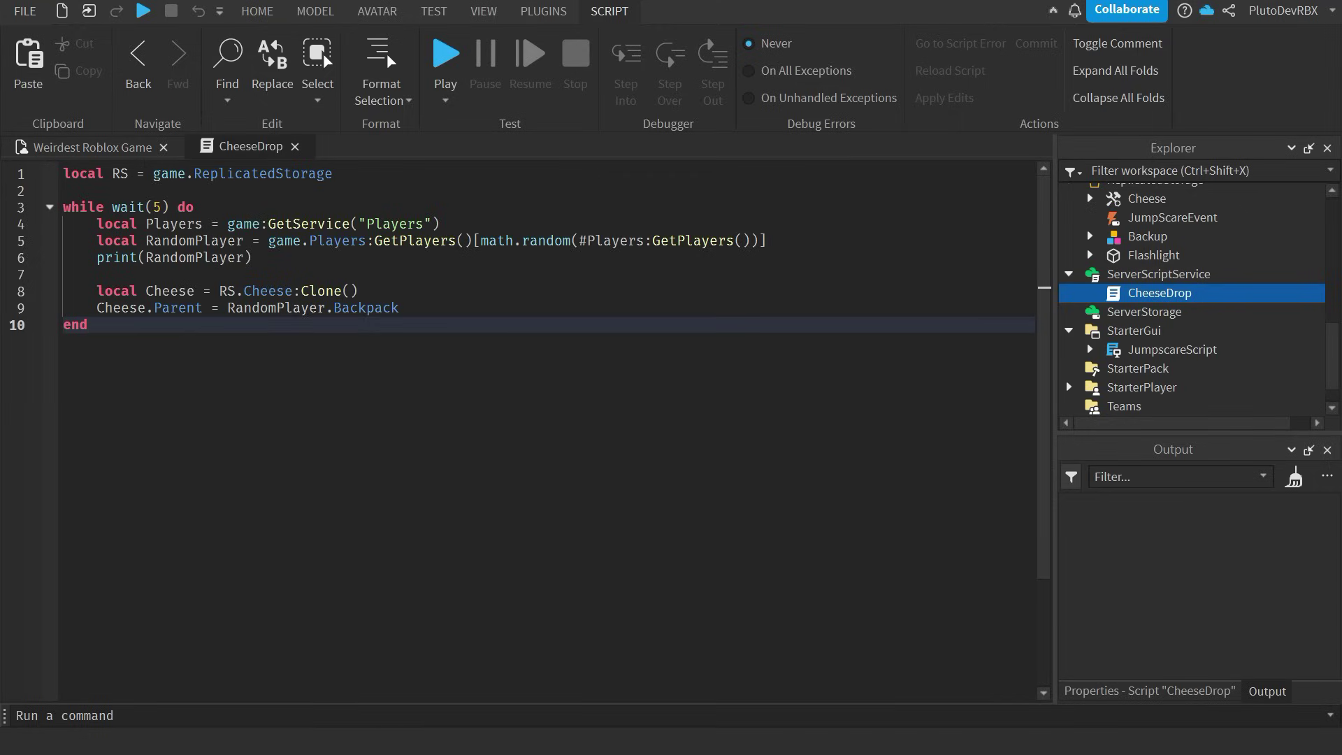
click(92, 147)
right_drag(648, 250, 648, 249)
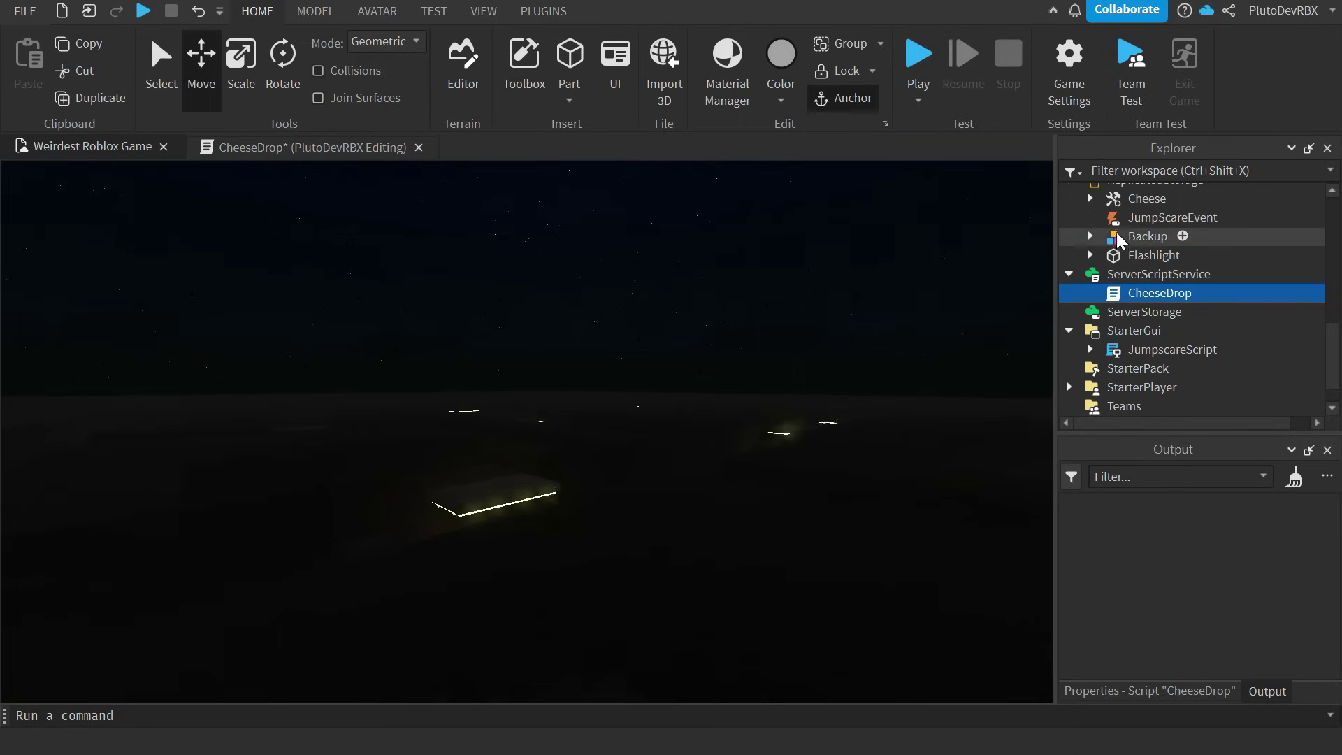
- Edit a property of the Handle inside the Cheese tool in ReplicatedStorage
click(1107, 202)
click(1090, 198)
double_click(1169, 218)
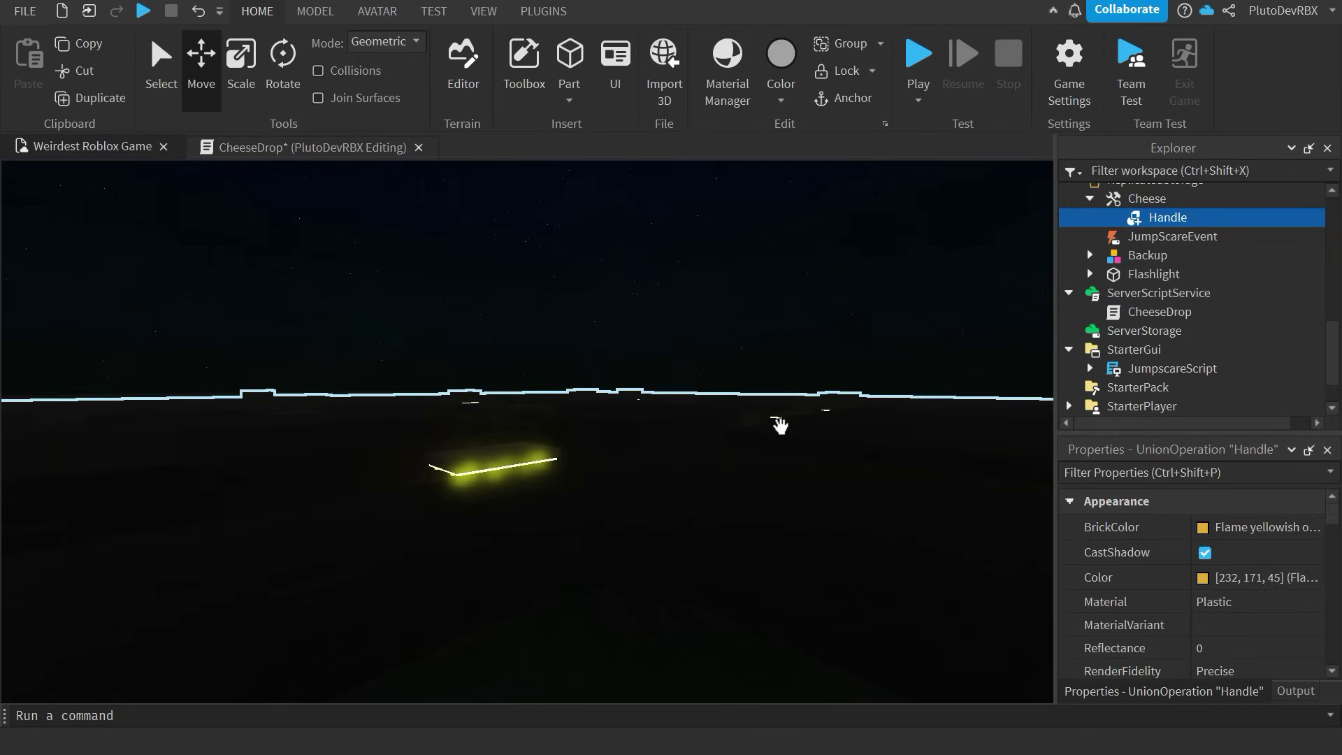
scroll(1299, 540, down, 10)
click(1212, 609)
- Playtest the game again, equip the dropped Cheese tool and stop the test
right_drag(542, 474, 543, 474)
click(313, 148)
key(F5)
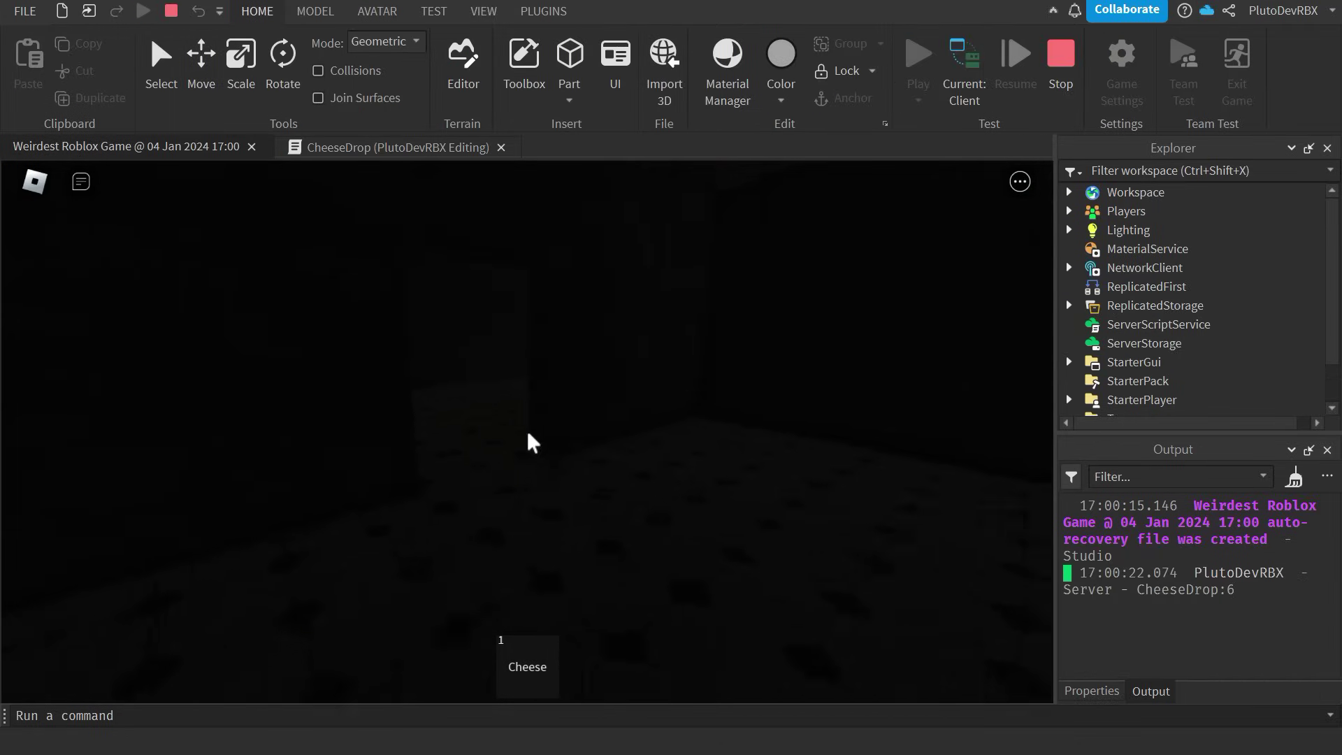
key(1)
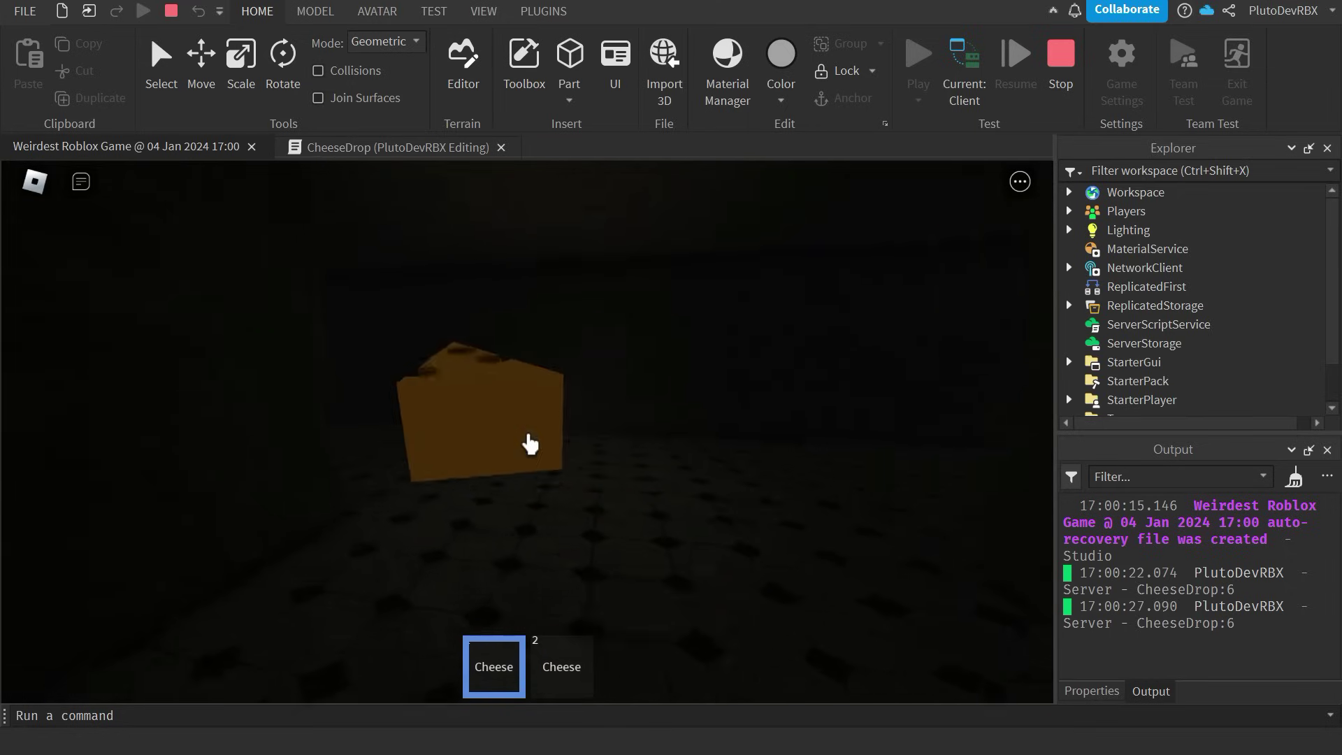
key(shift+F5)
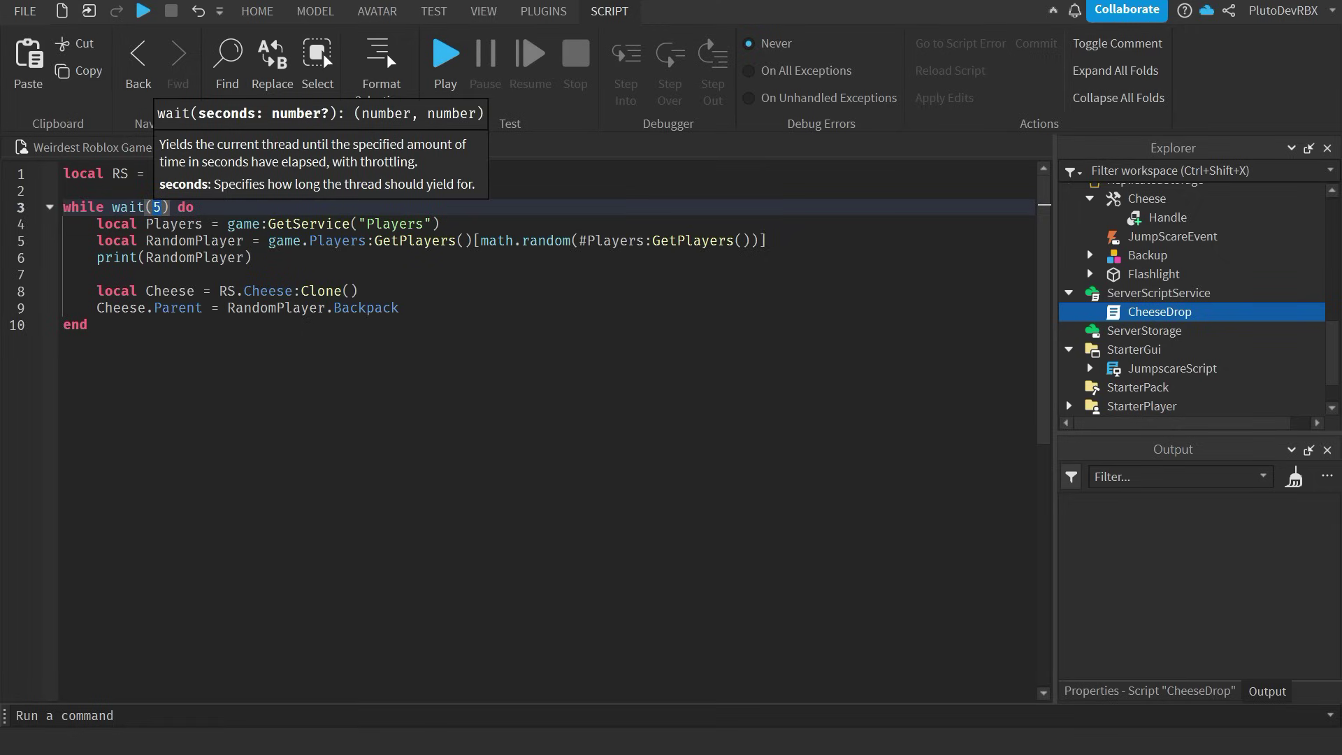
- Set the CheeseDrop loop's wait to 120 seconds and close the script
text(120)
click(89, 326)
click(432, 147)
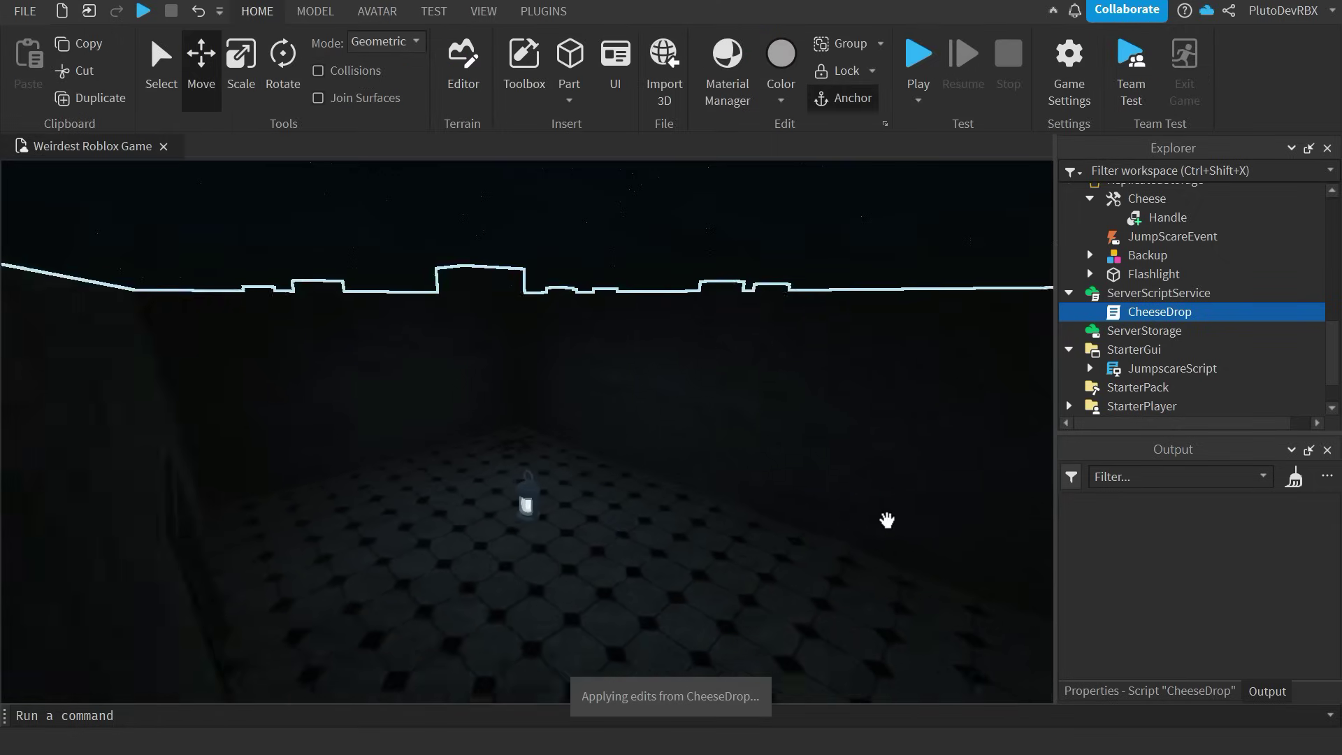
- Clear the output log and add a RemoteEvent named CheeseEvent to ReplicatedStorage
scroll(857, 516, down, 5)
click(1295, 476)
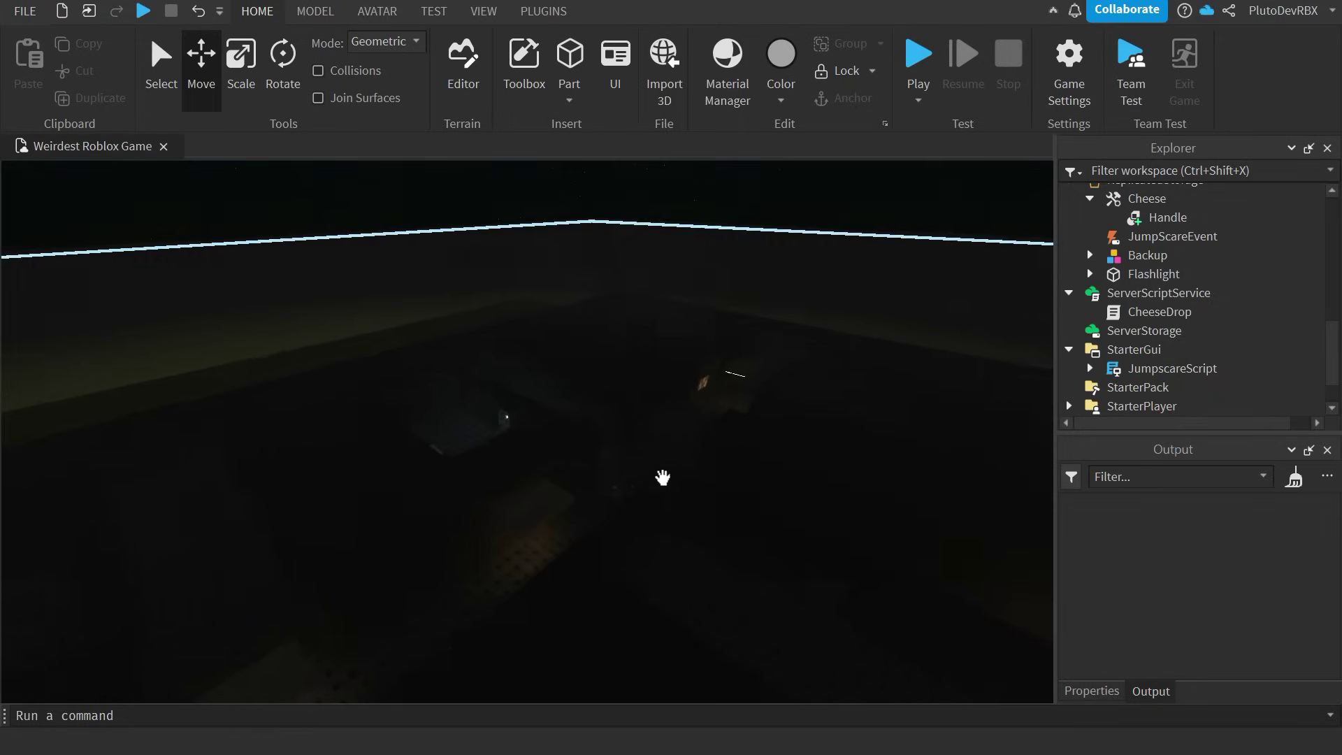
scroll(1187, 273, up, 1)
scroll(1133, 301, down, 2)
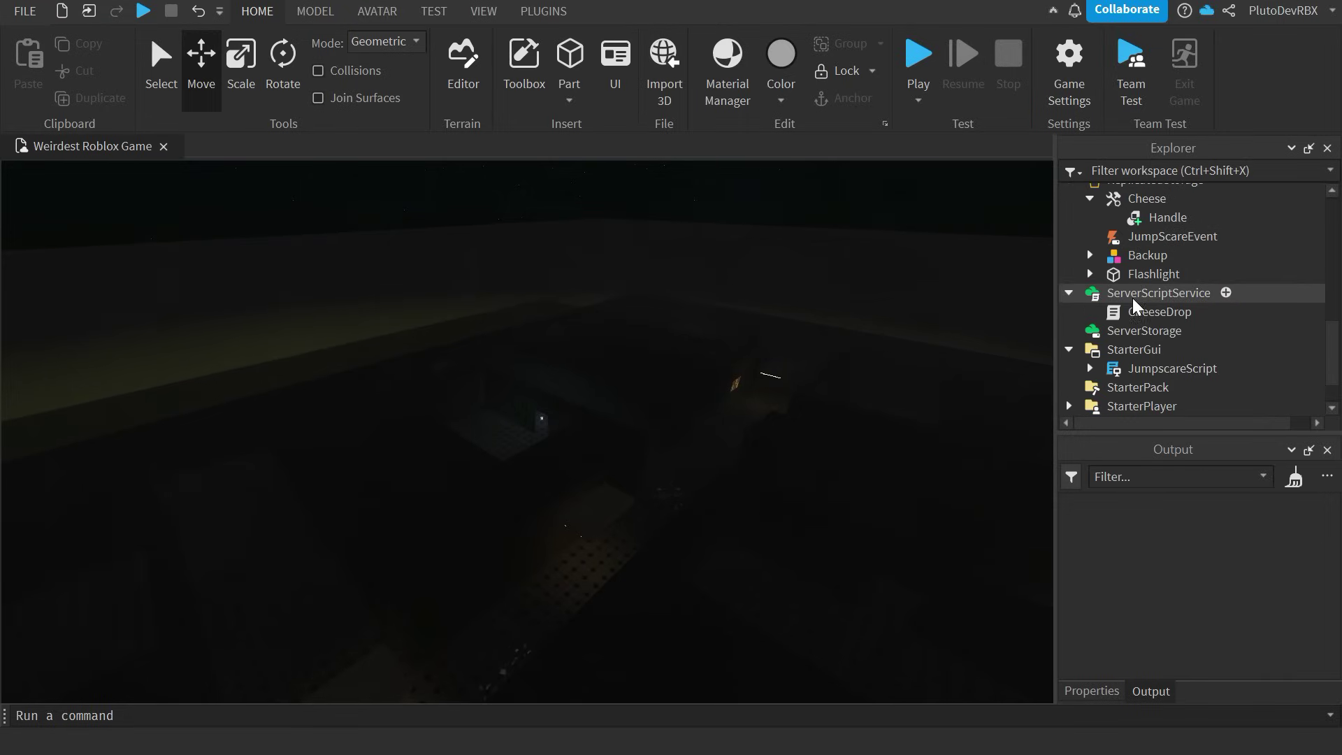
scroll(1127, 299, up, 10)
scroll(1123, 308, down, 3)
scroll(1148, 271, down, 4)
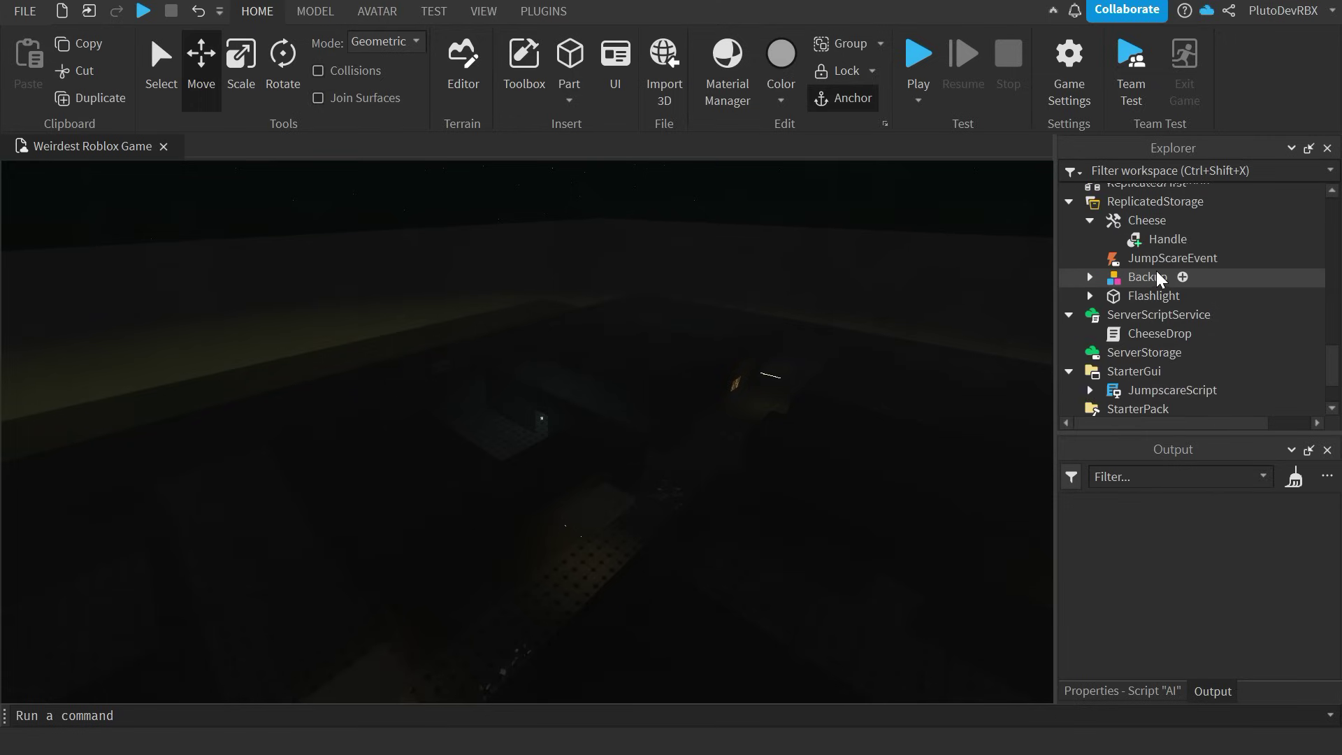
click(1217, 202)
click(1139, 272)
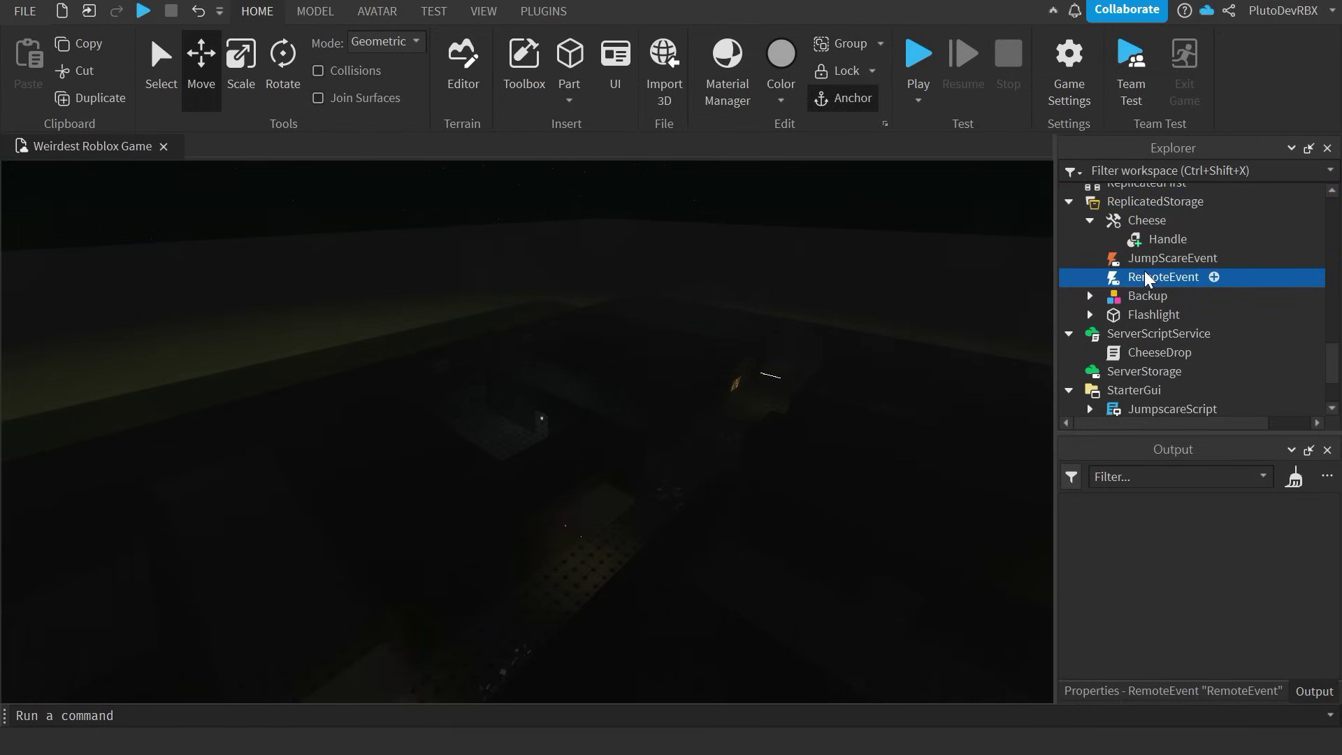
key(F2)
text(CheeseEvent)
key(Return)
- Open the Gremlin's AI script and begin an if condition at the start of its touch-damage block
scroll(1160, 327, up, 8)
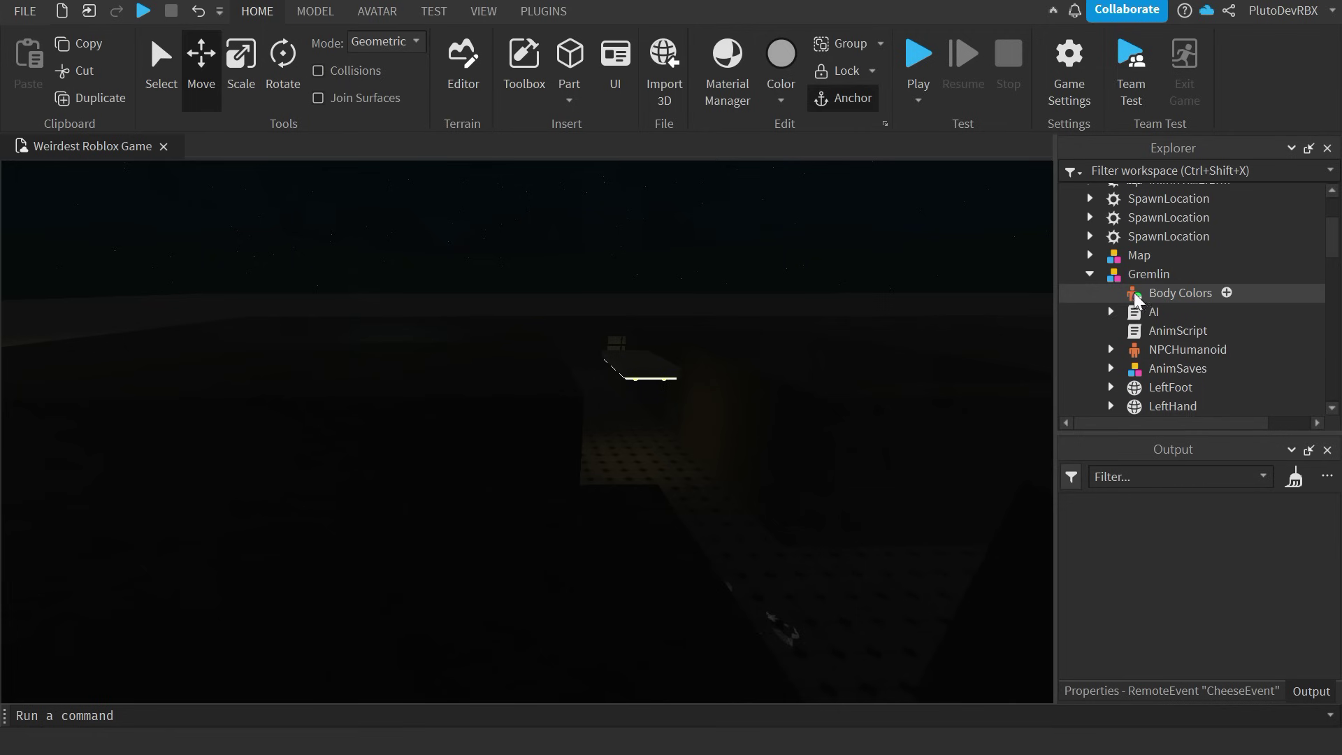
double_click(1154, 312)
scroll(524, 420, down, 20)
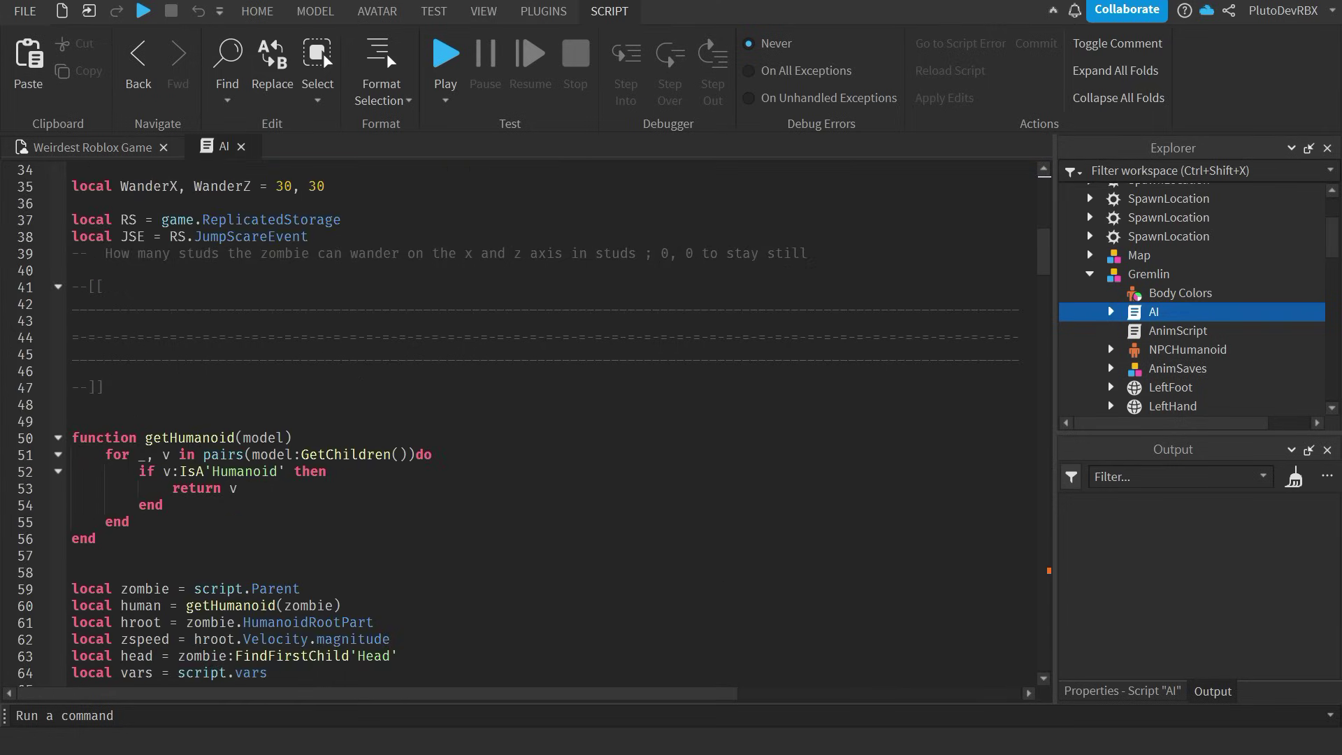
text(if p.)
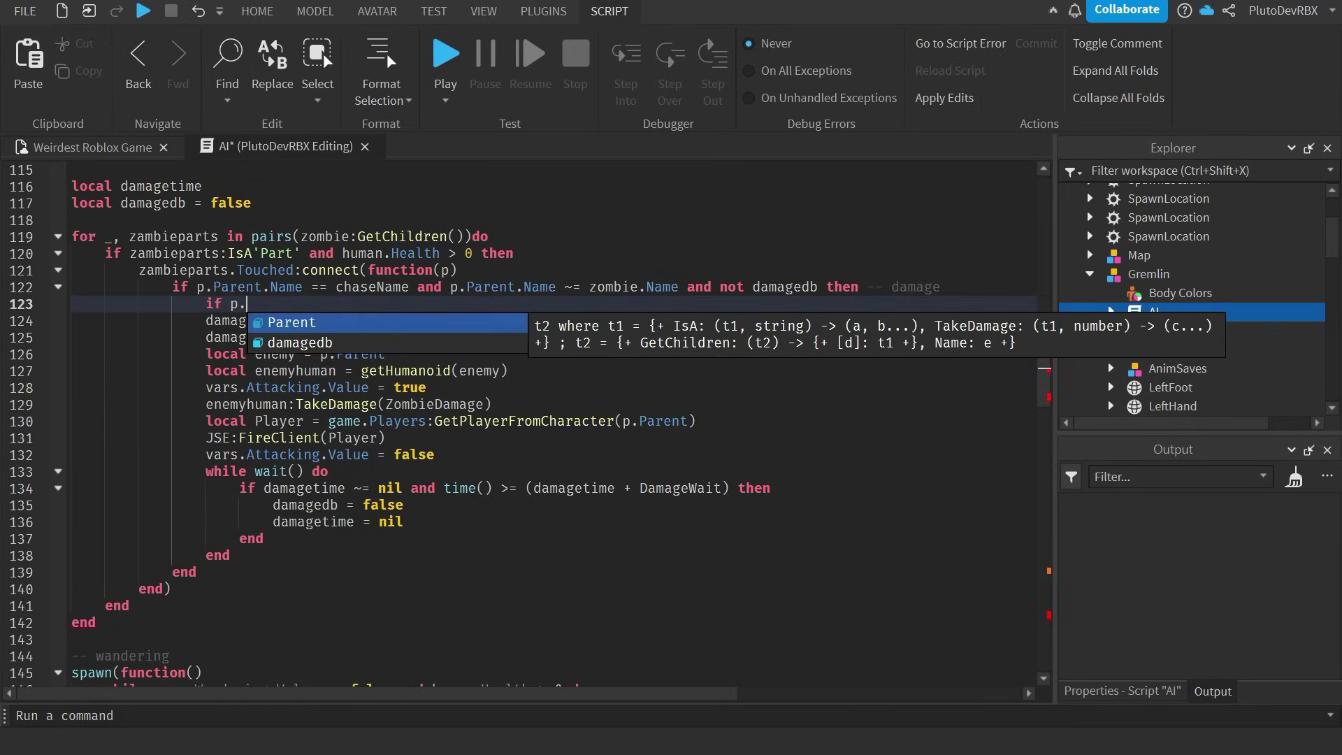
key(BackSpace)
key(BackSpace)
key(Escape)
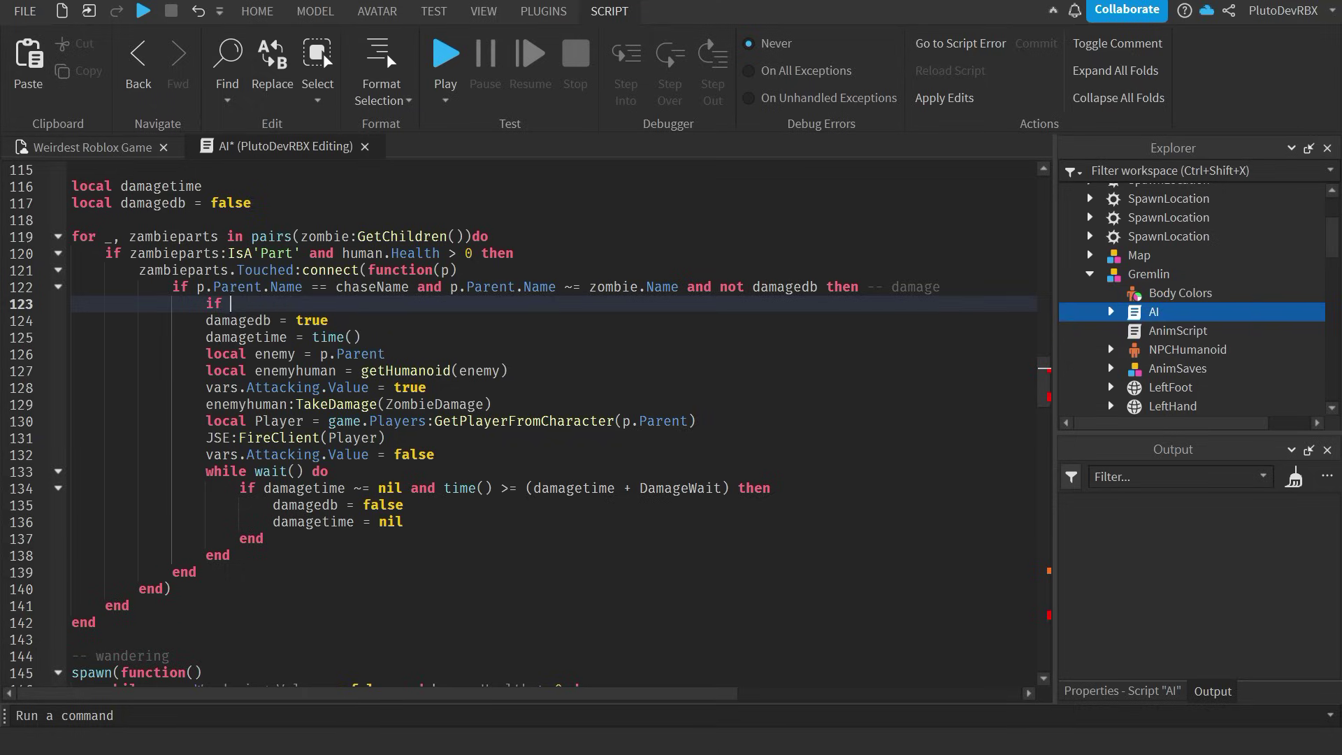
text(p)
key(BackSpace)
key(BackSpace)
text(d)
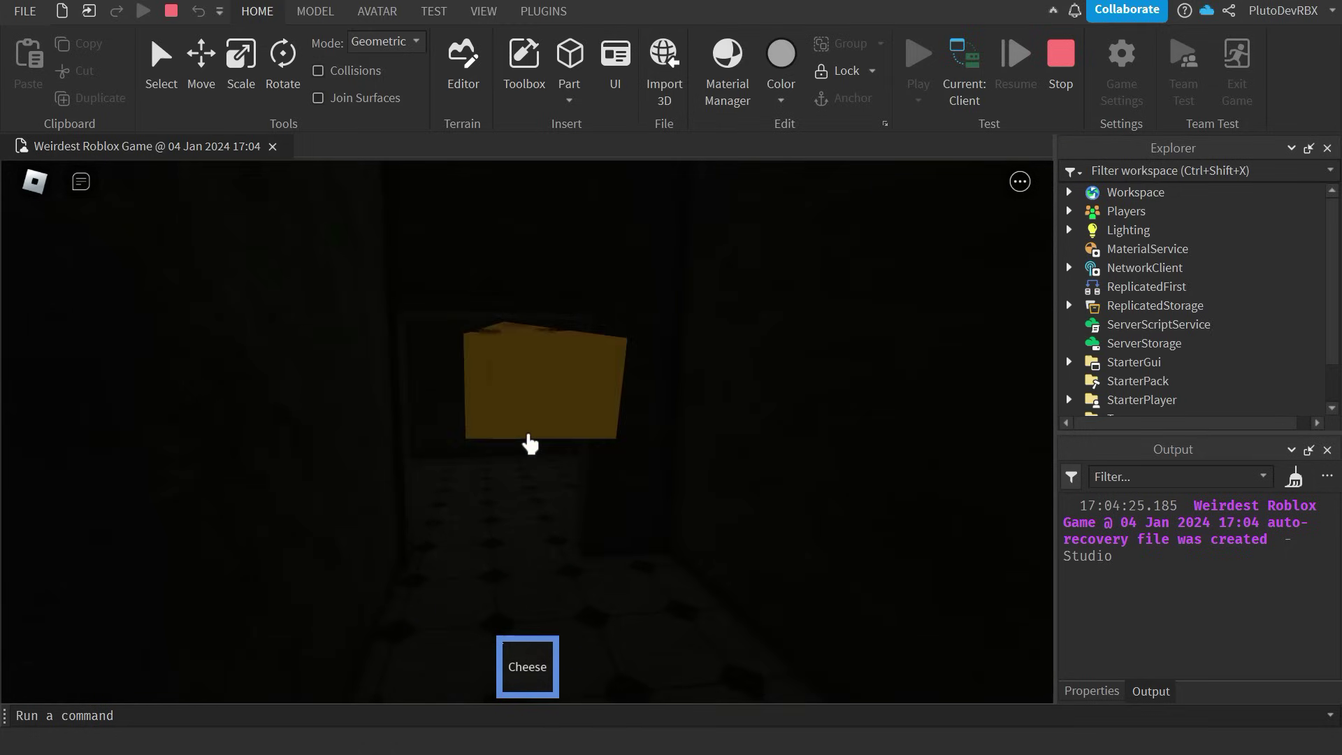
- Playtest the game by toggling the Cheese tool and walking through the corridor towards the Gremlin
key(1)
key(w)
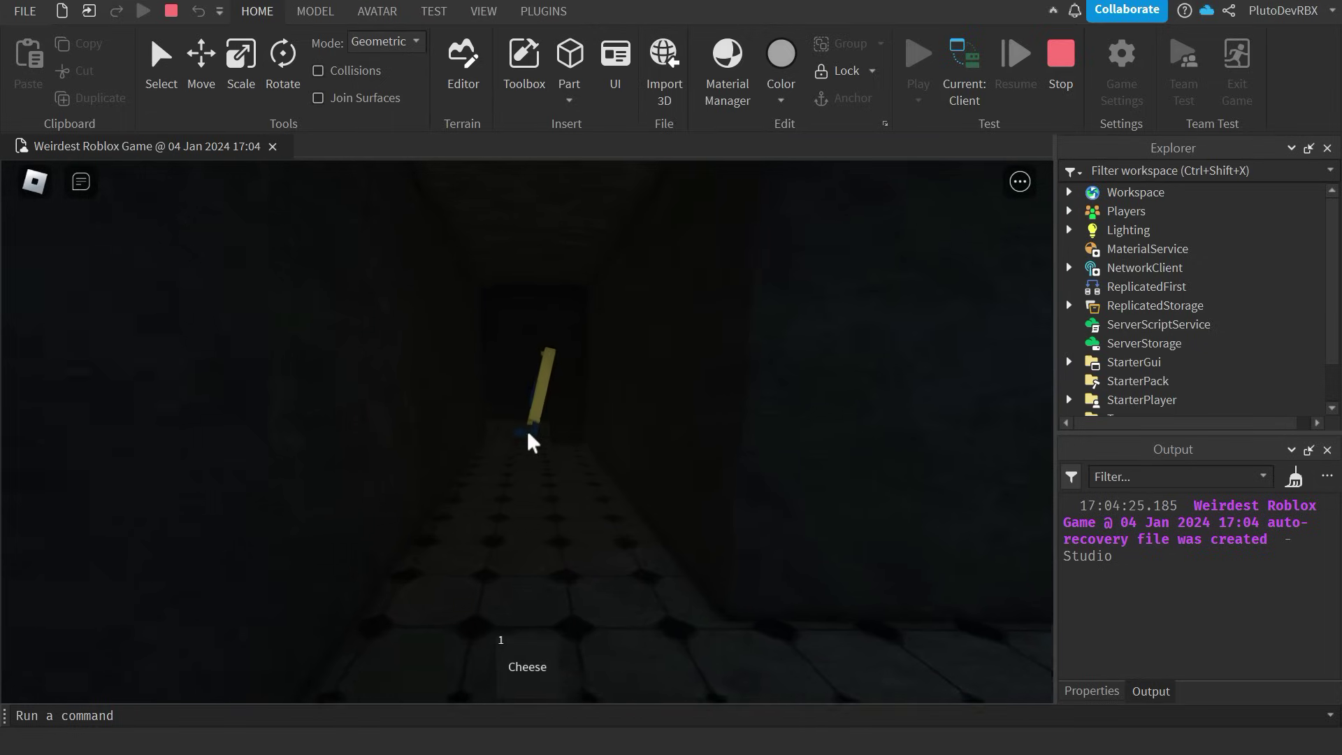
key(w)
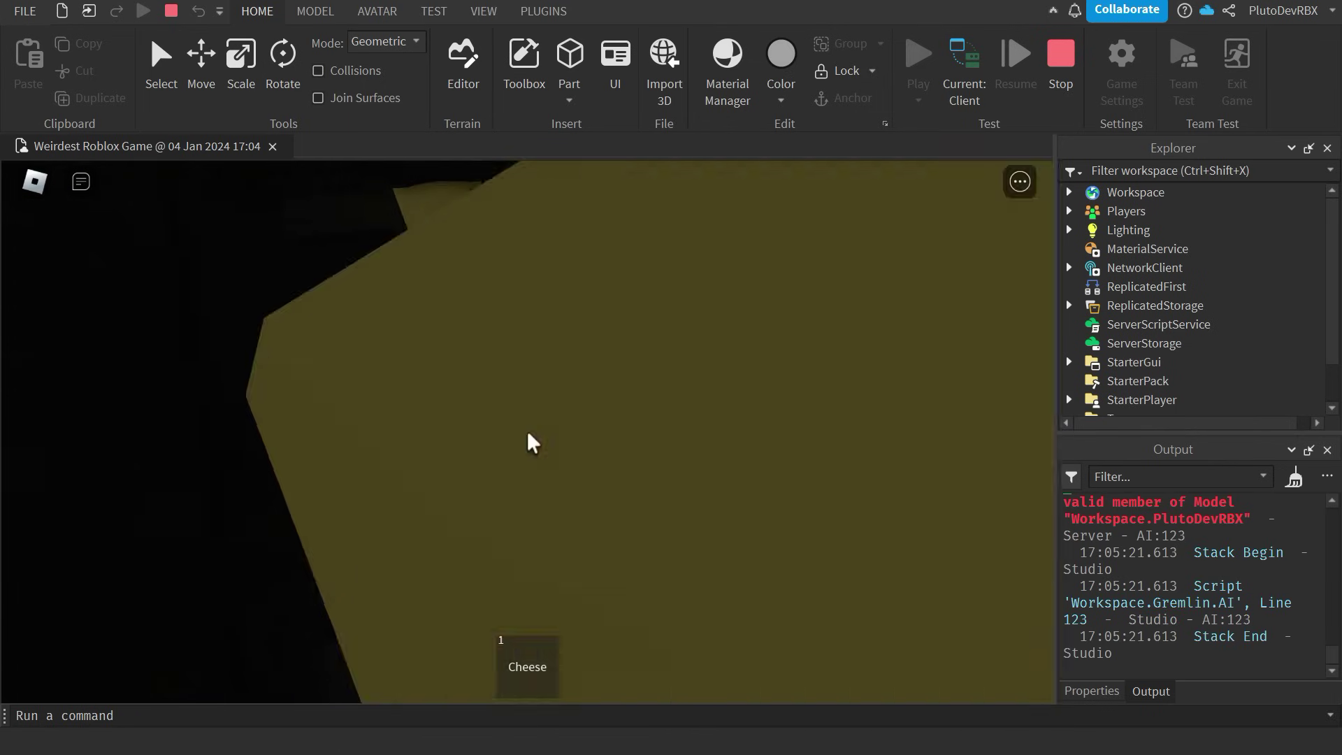
key(Escape)
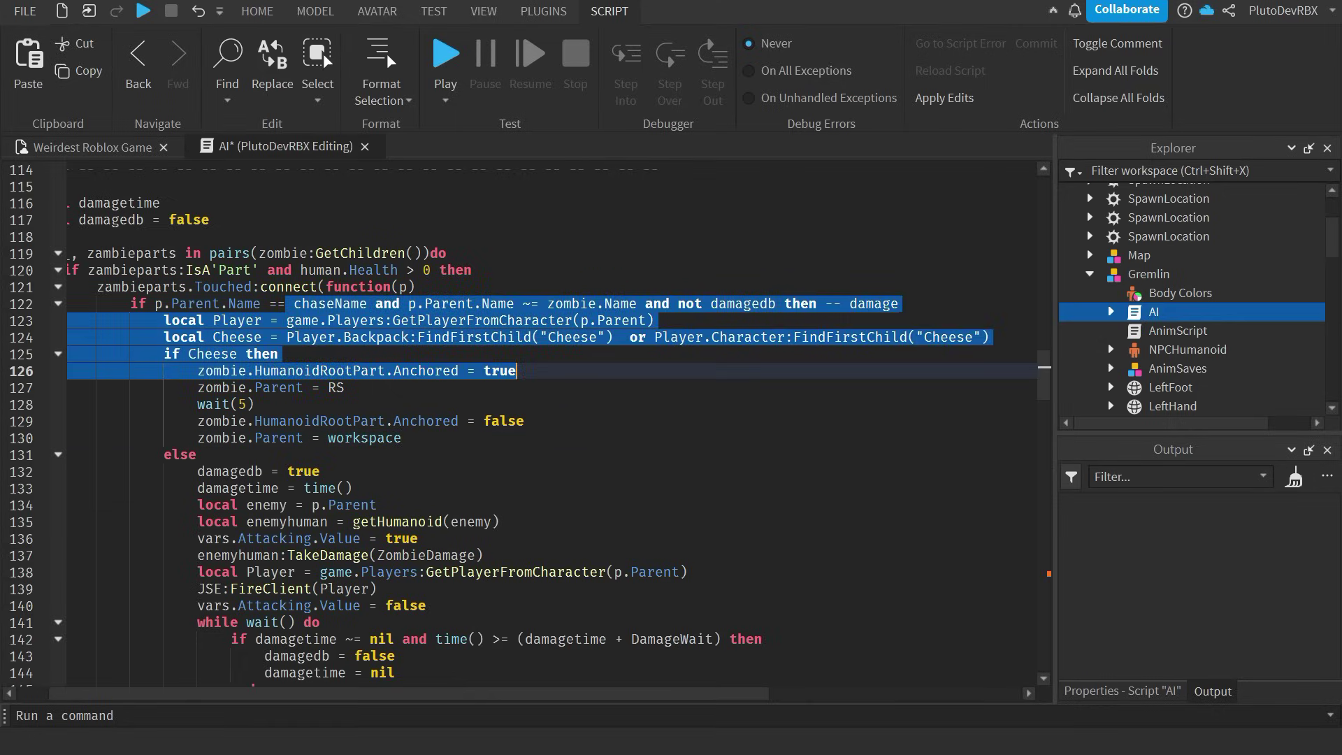
- Playtest the edited AI script, switching to the server view to move the Cheese tool and meeting the Gremlin with it equipped
key(F5)
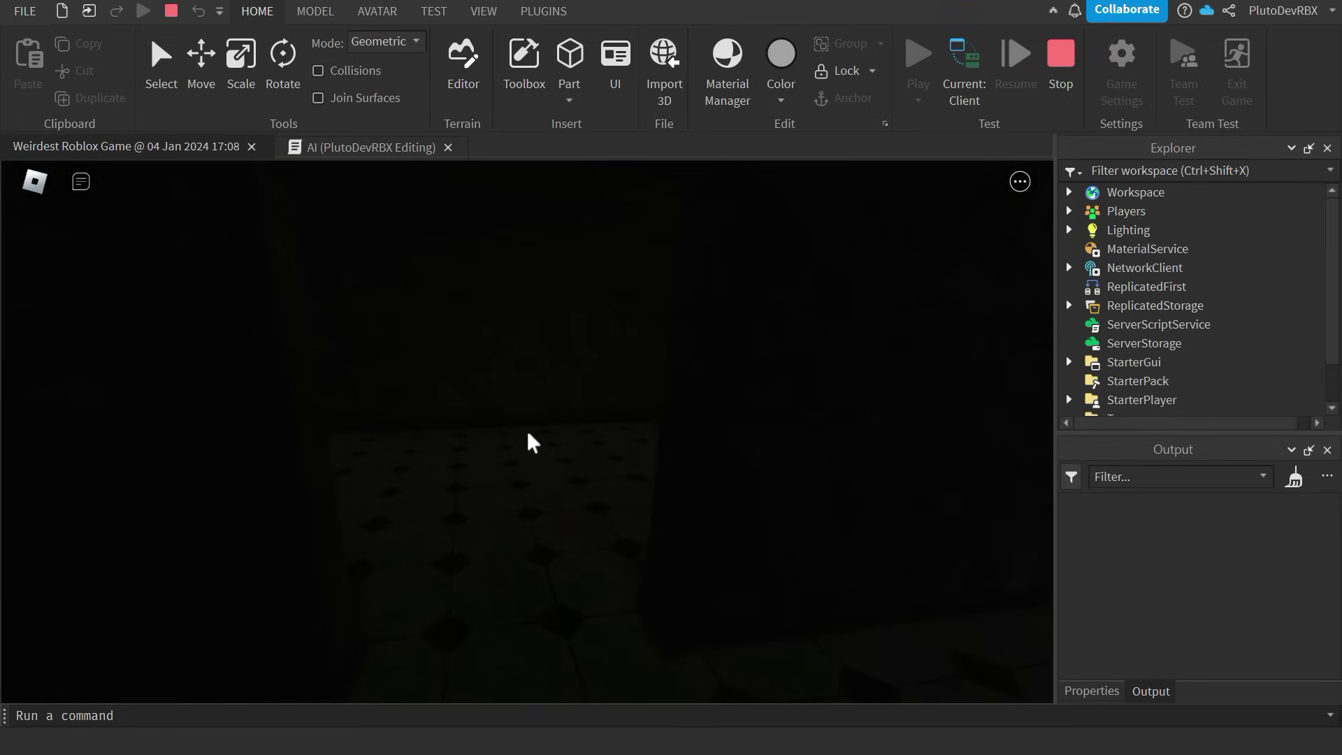
key(Escape)
click(965, 70)
click(1147, 375)
drag(1147, 374, 1147, 222)
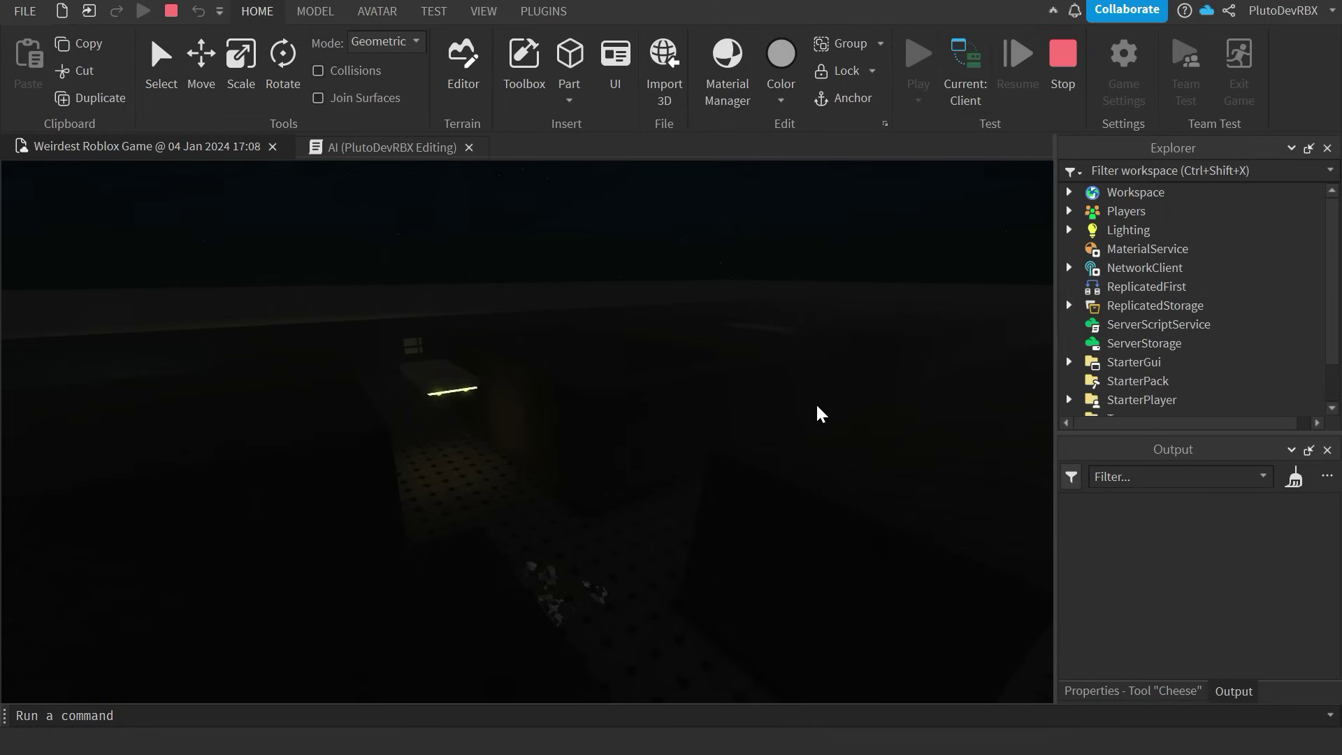
click(773, 628)
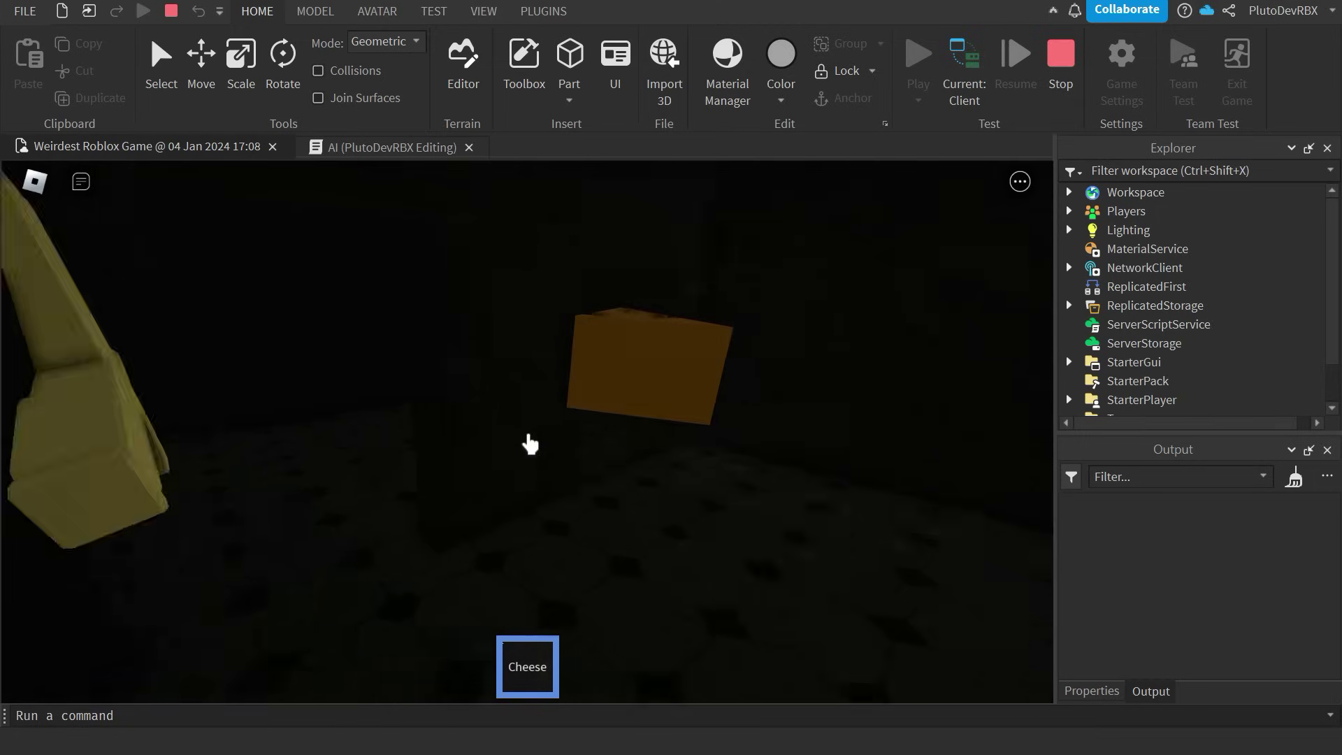
key(Escape)
key(Escape)
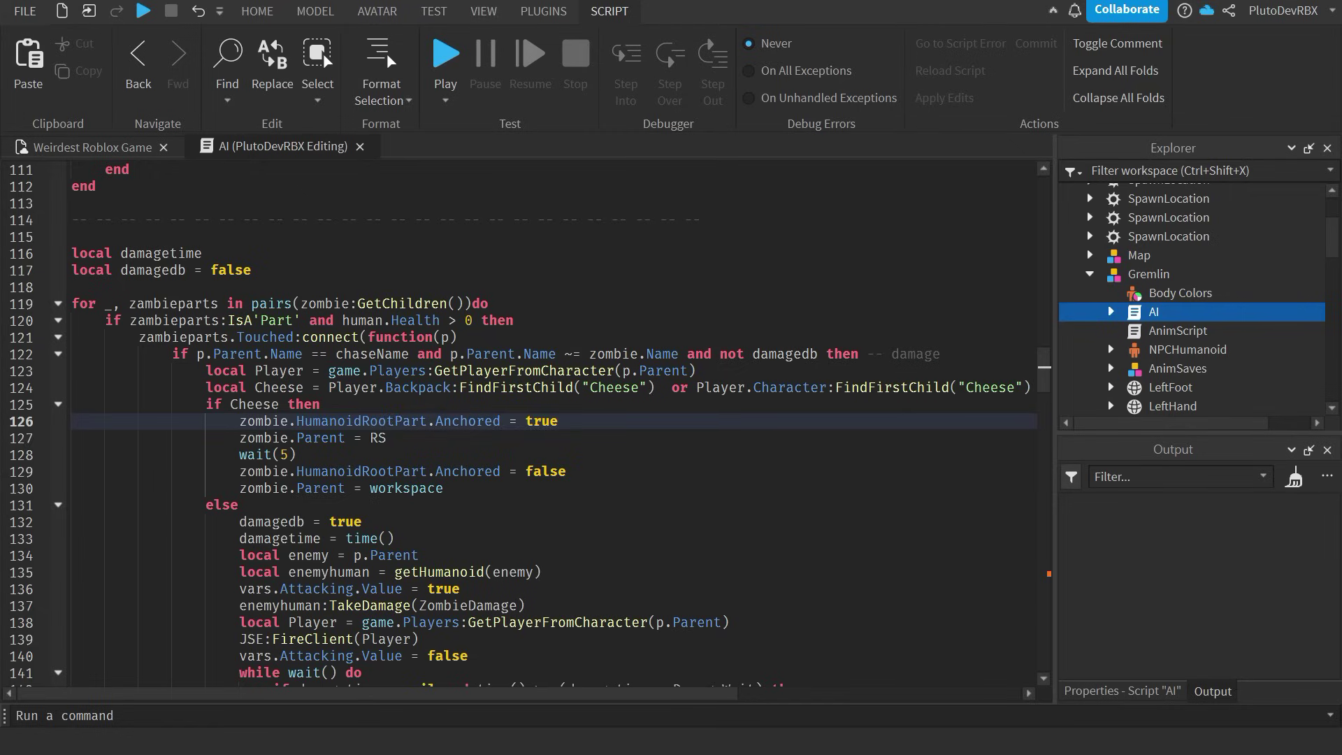
- Add a Cheese:Destroy() line at the start of the AI script's "if Cheese then" block
key(Down)
key(Up)
key(Down)
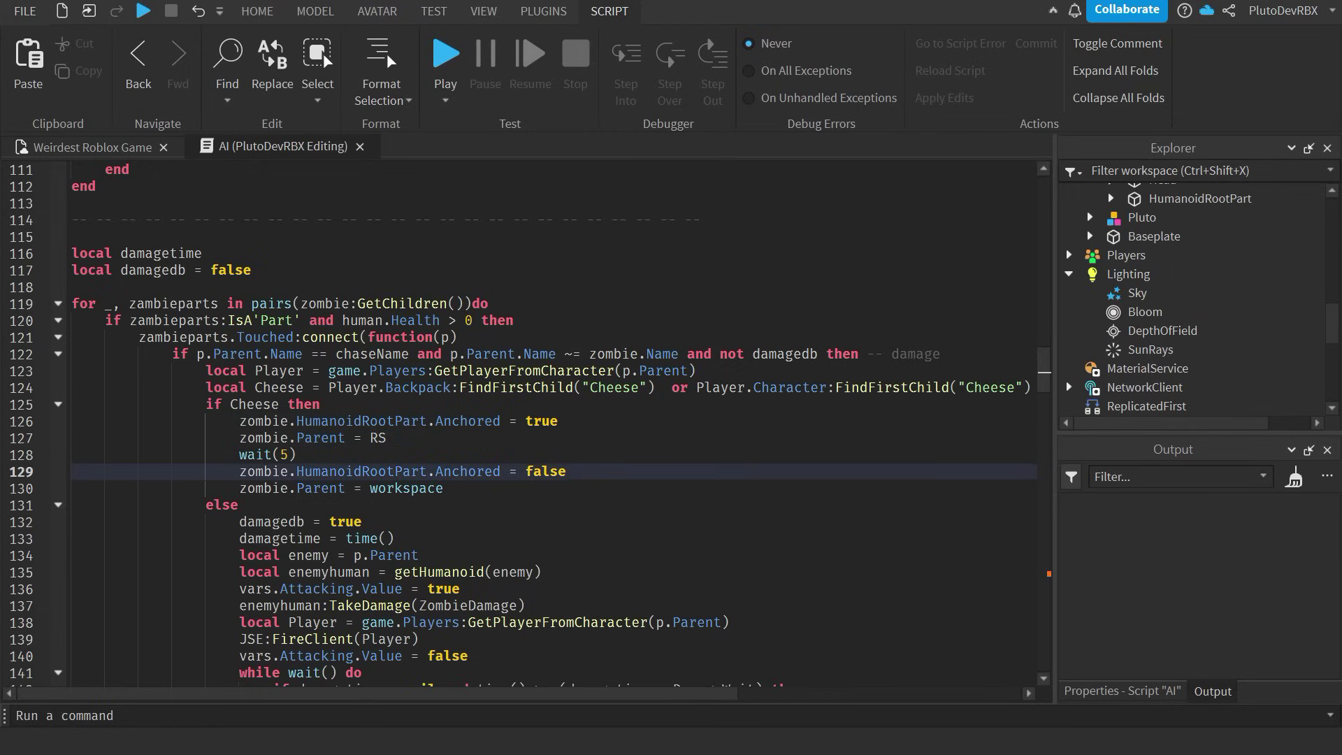
click(567, 455)
click(568, 438)
click(568, 454)
click(329, 404)
key(Return)
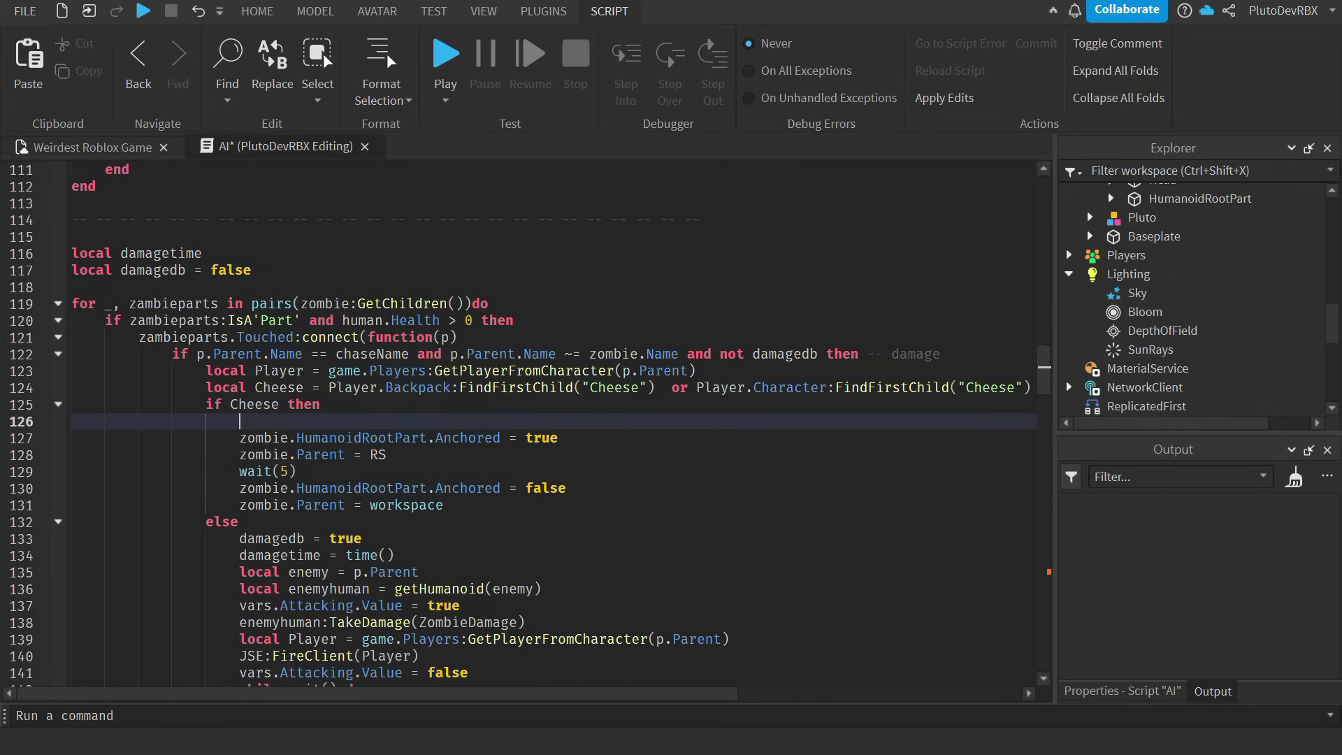
text(Cheese:des)
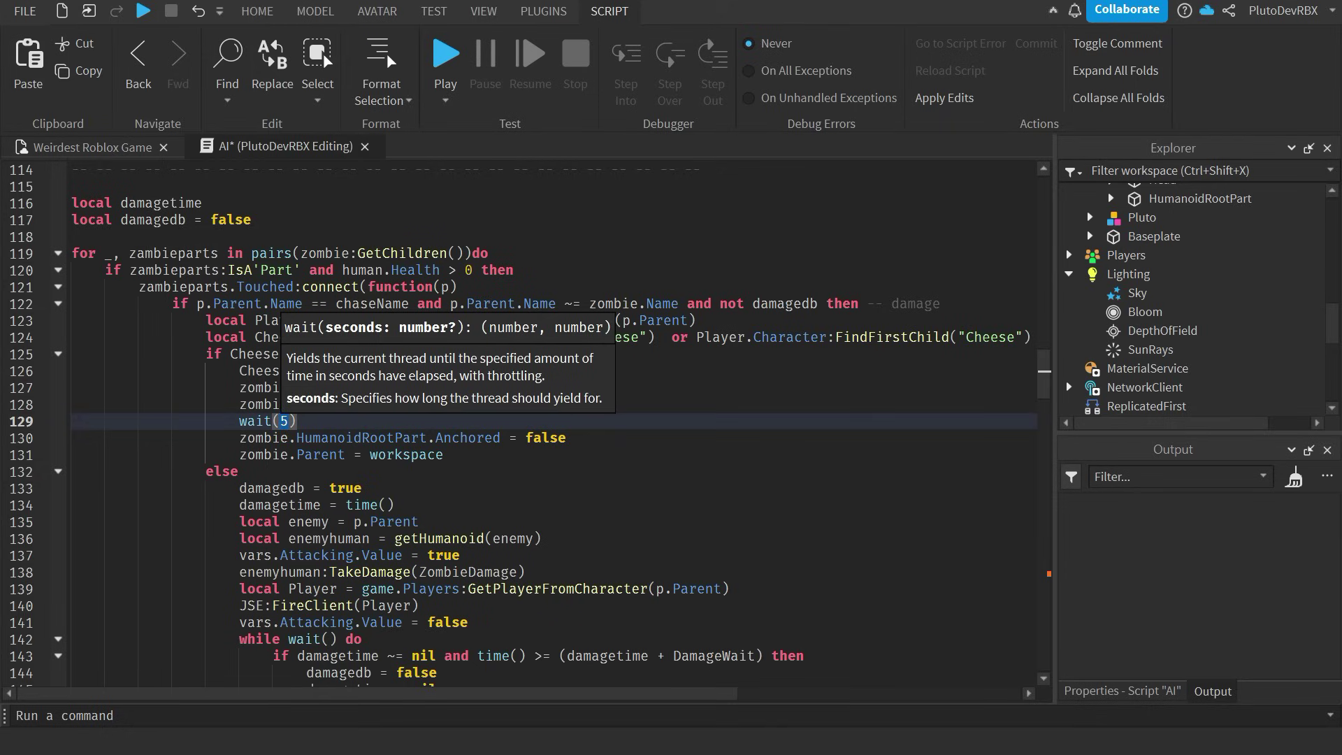
- Set the wait in the Cheese block to 30 seconds, save the changes and leave the AI script
text(30)
key(ctrl+s)
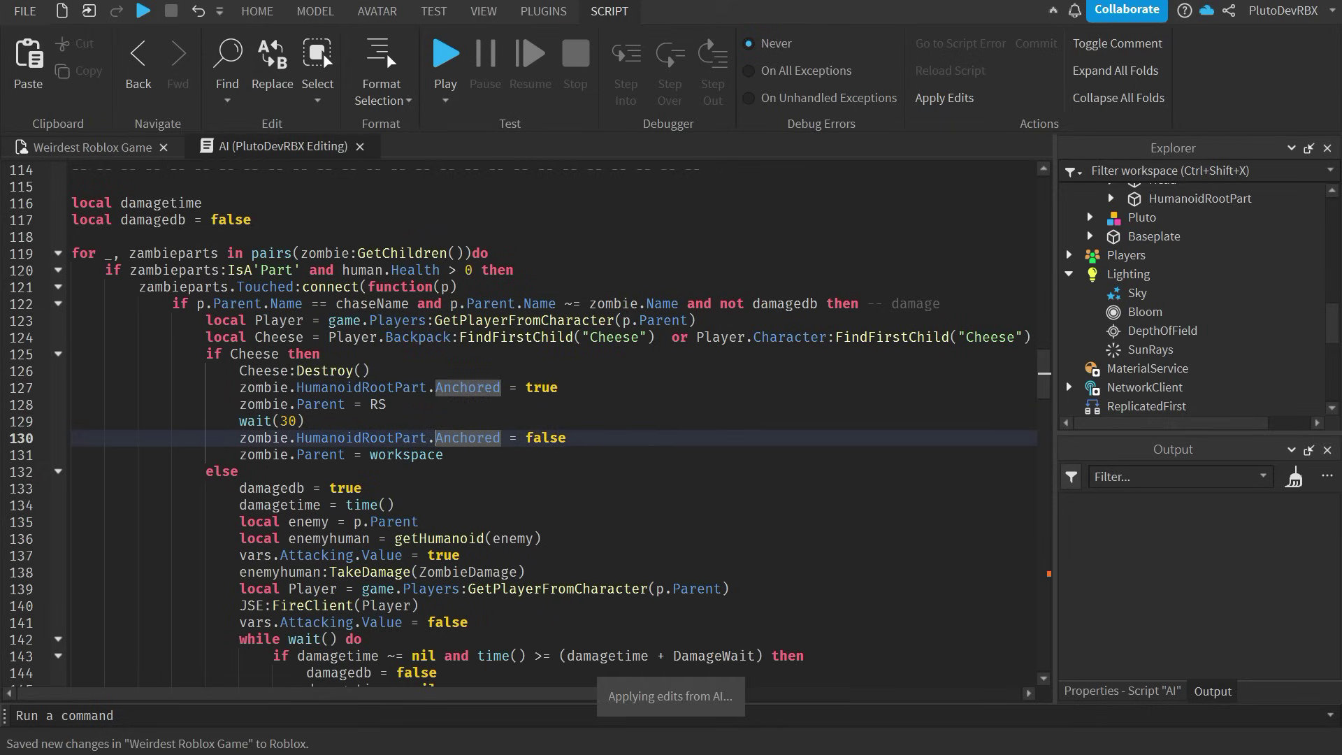
click(272, 9)
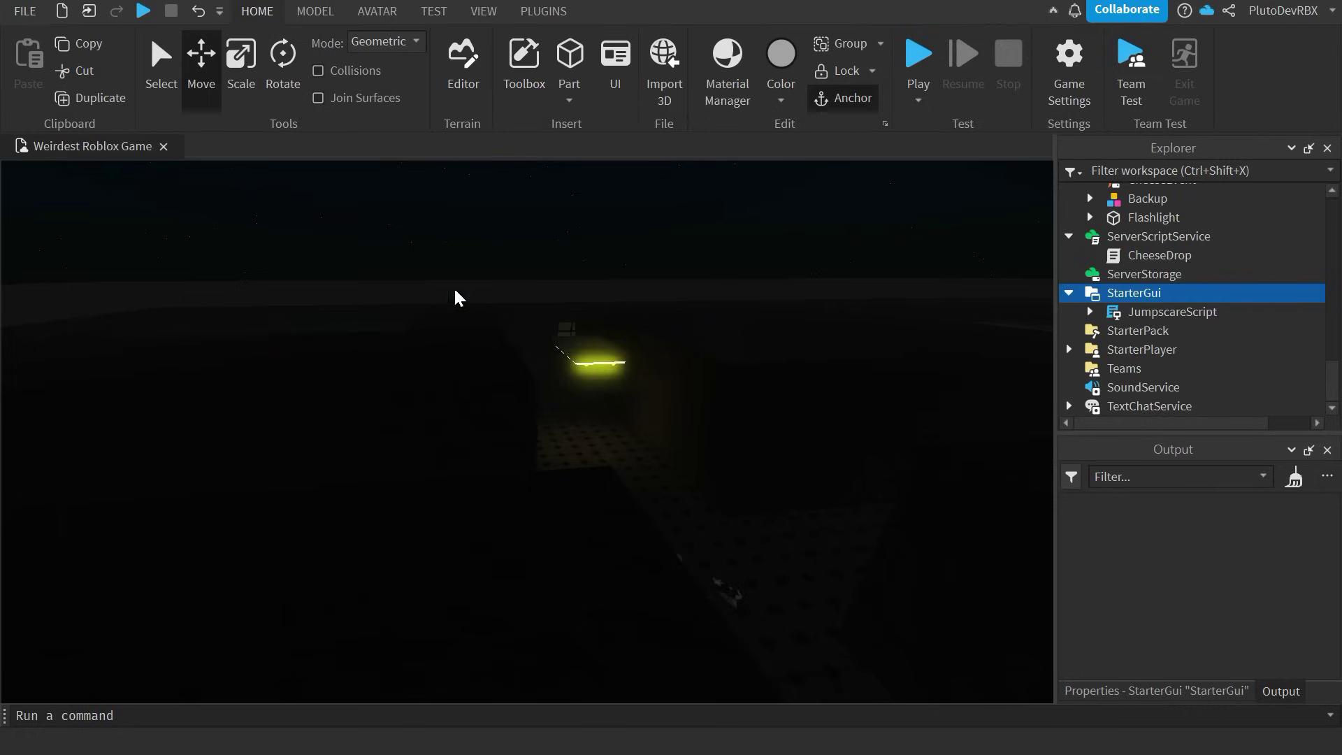
- Add a LocalScript to StarterGui and put a Sound named Yell inside it
right_drag(456, 291, 469, 318)
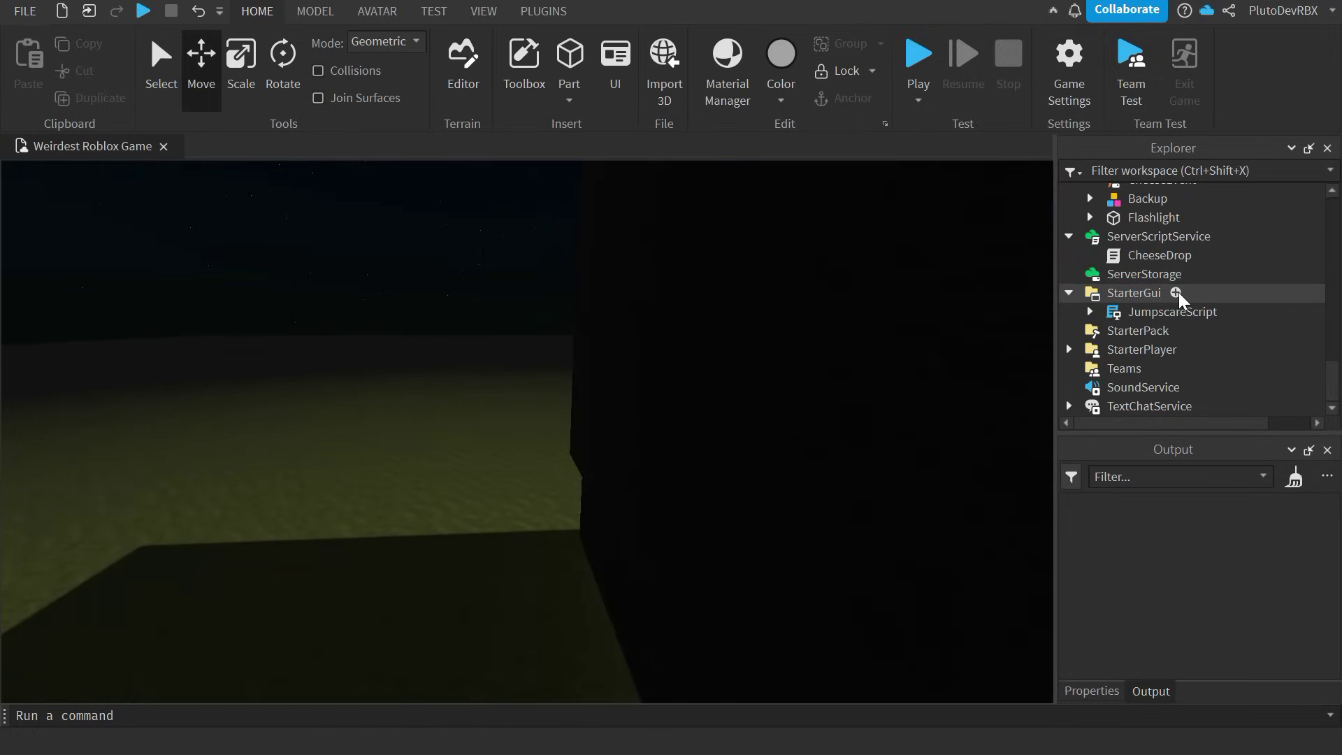
click(1182, 293)
text(loca)
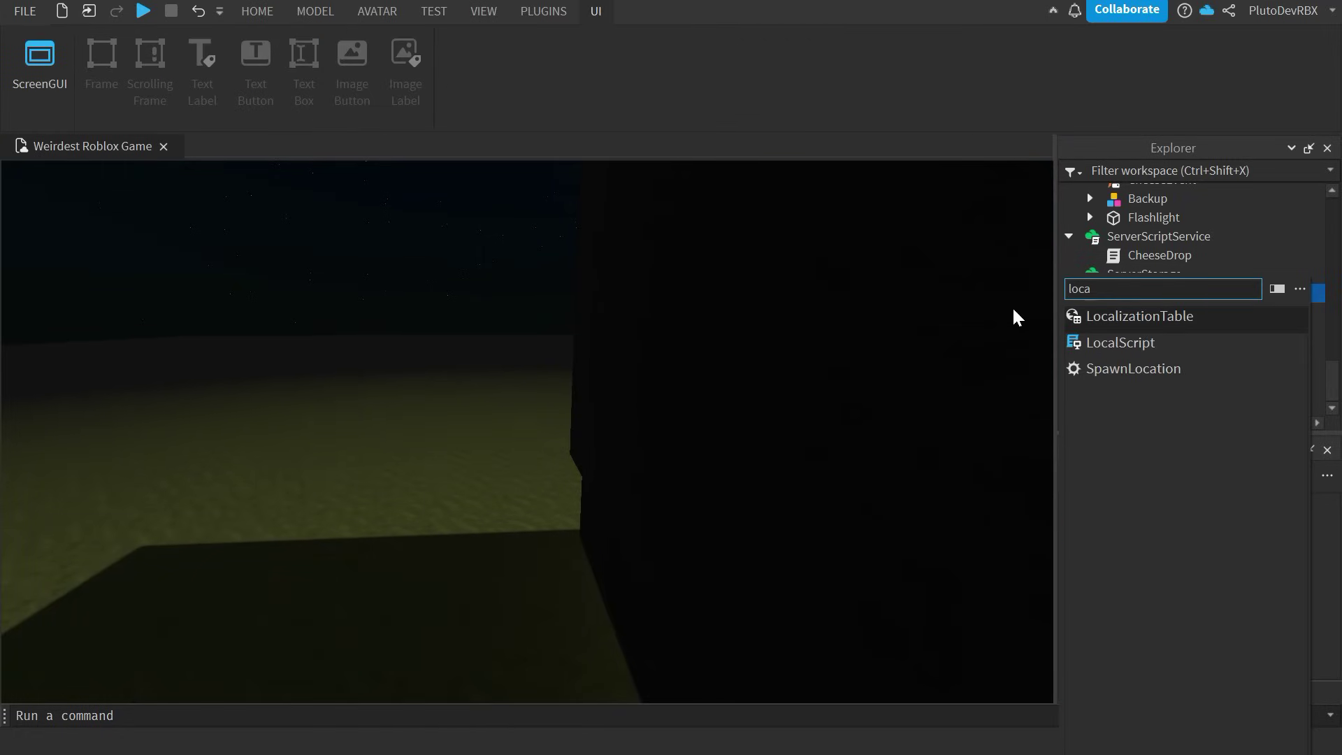
click(1109, 347)
text(sound)
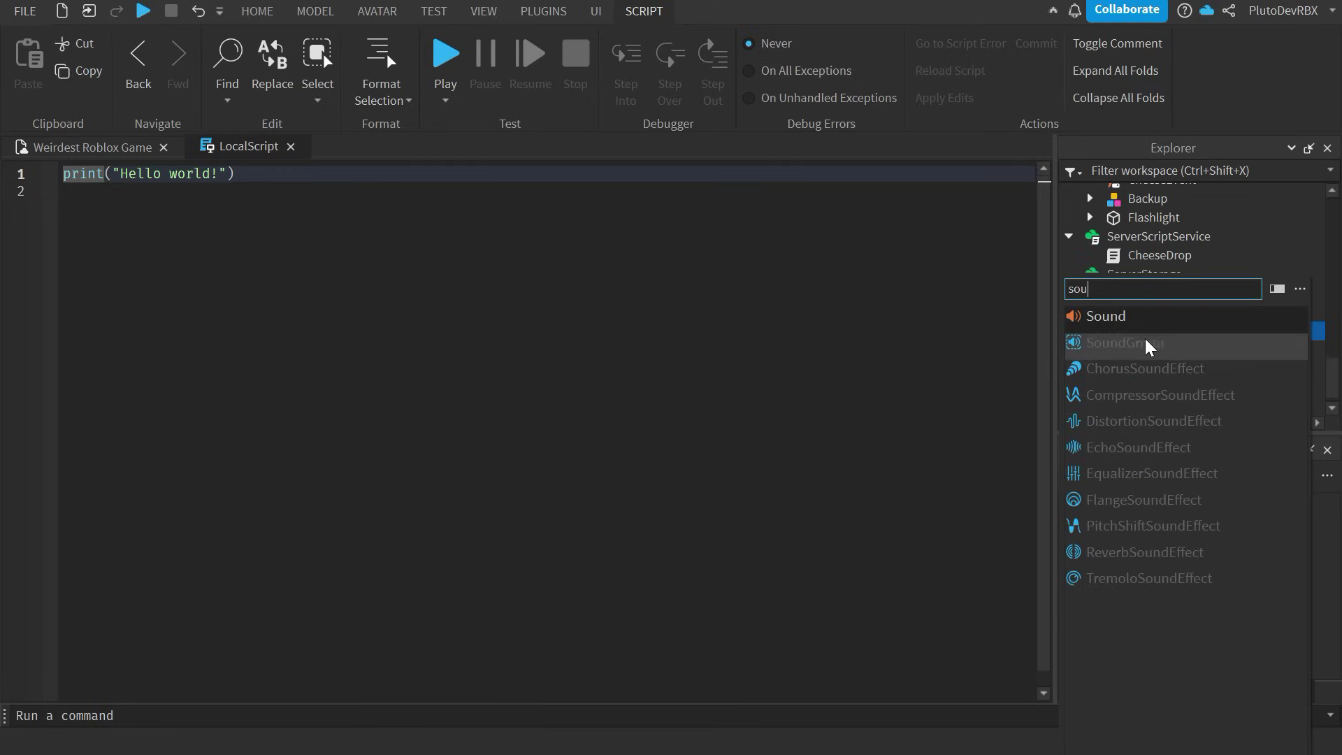
key(Return)
text(Yell)
key(Return)
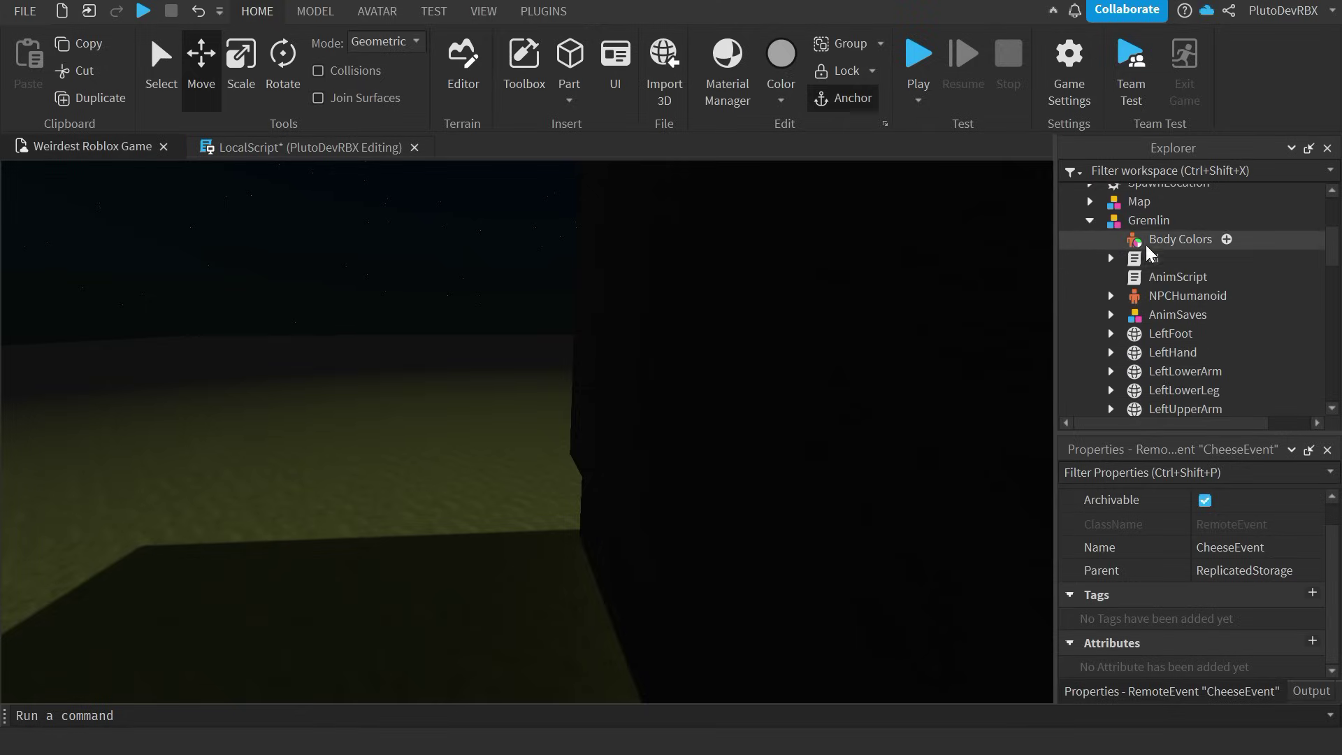
- Add a line that fires RS.CheeseEvent directly after Cheese:Destroy() in the Gremlin's AI script
click(1148, 264)
double_click(1147, 264)
scroll(525, 419, down, 20)
click(371, 304)
key(Return)
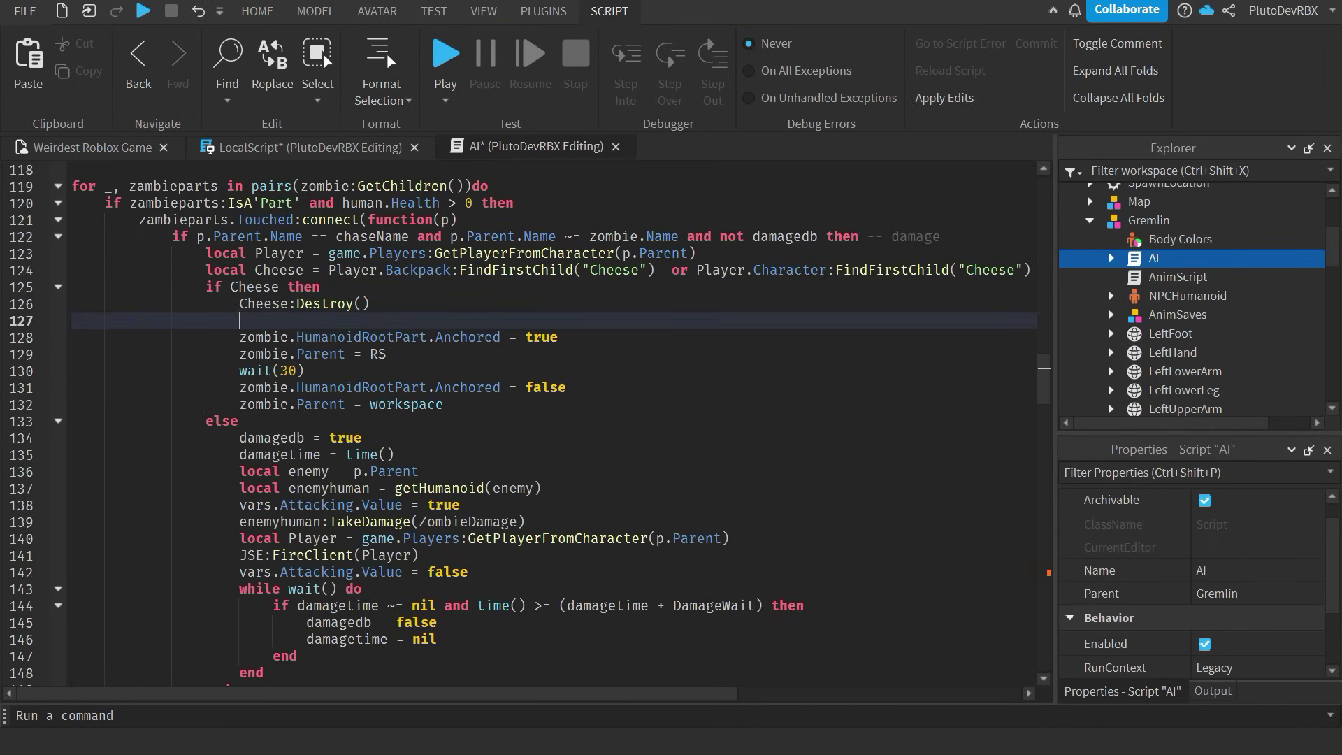
text(RS.chee)
key(Down)
key(Return)
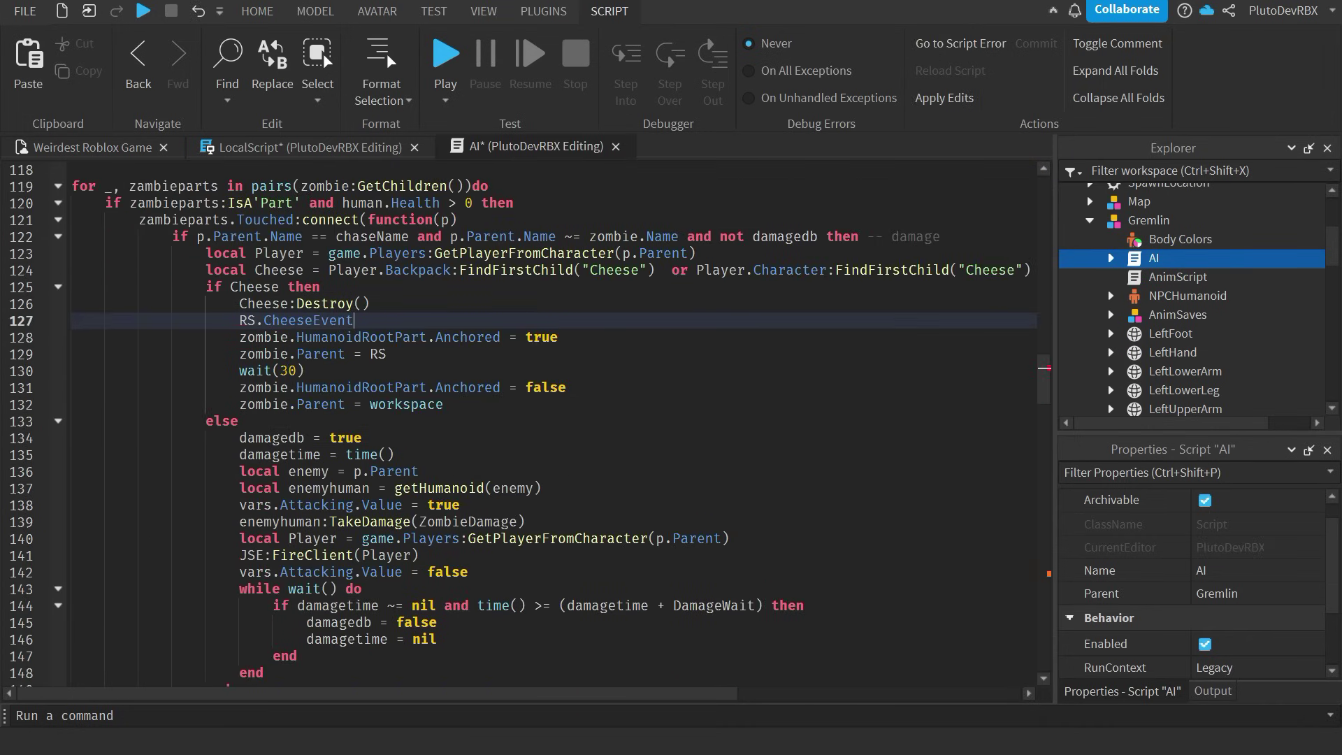
text(:fire)
key(Return)
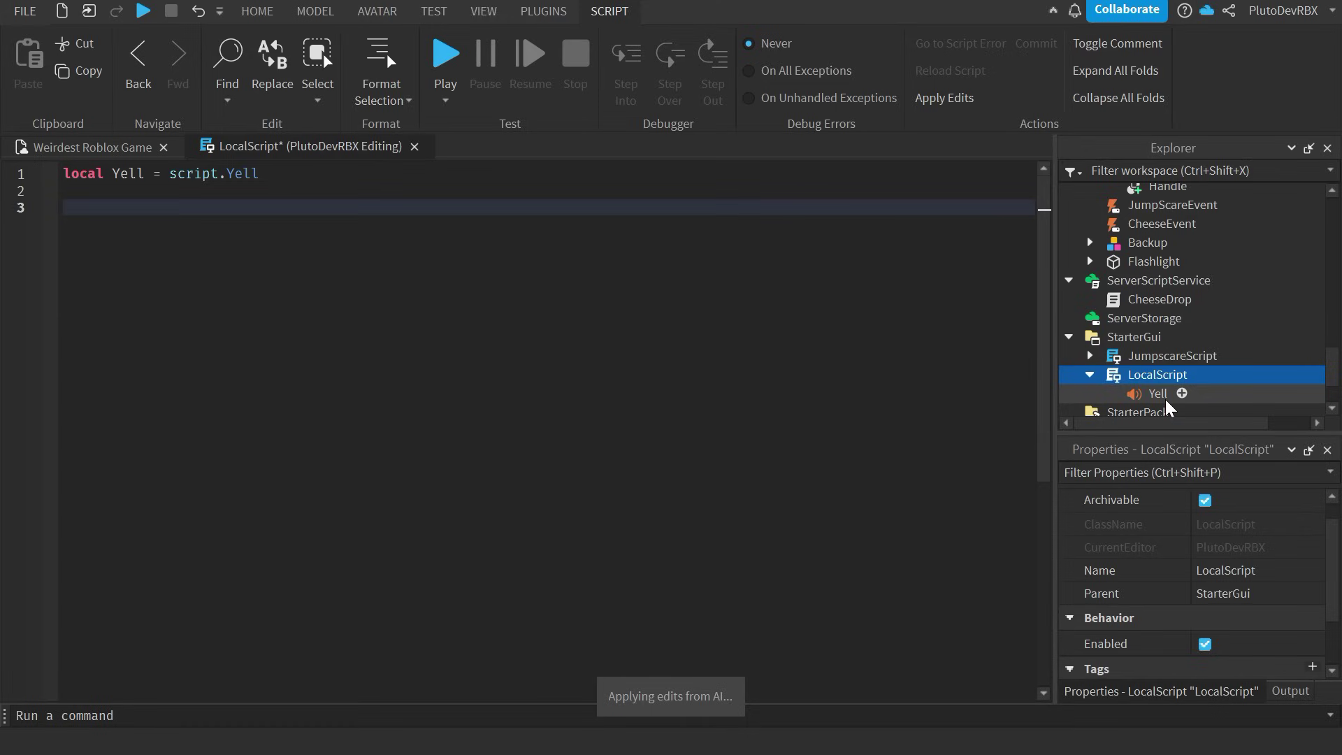
- Rename the new LocalScript in StarterGui as CheeseModule
text(CheeseE)
text(vent)
key(Return)
text(CheeseModule)
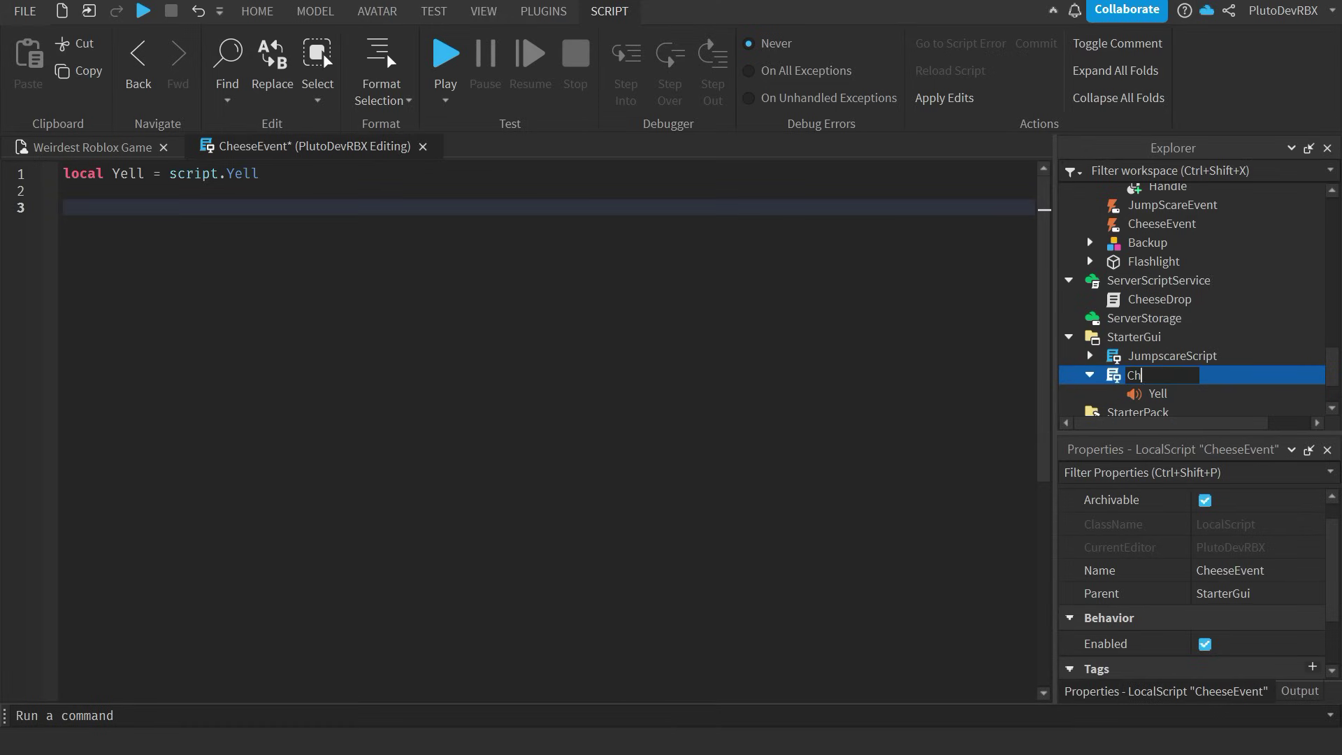
key(Return)
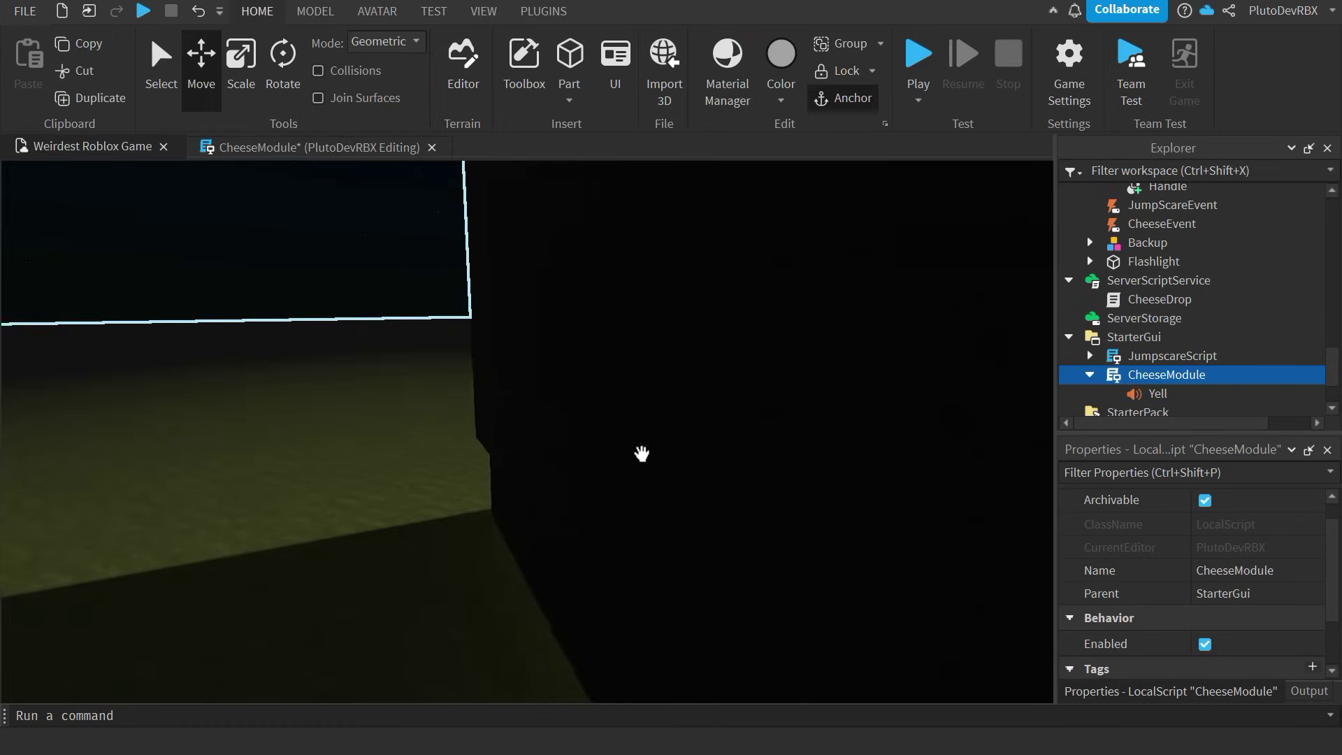
- Add a TextLabel named ServerAlert to StarterGui
right_drag(642, 454, 657, 456)
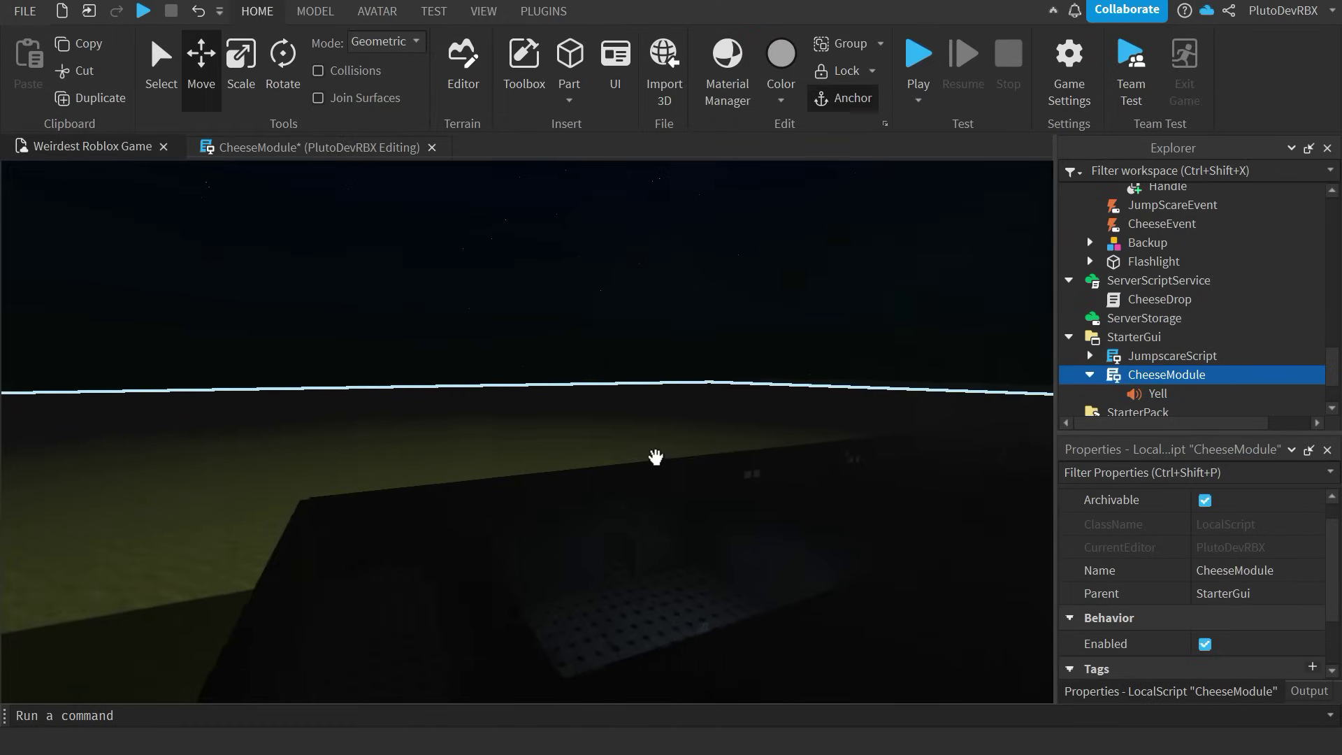
click(1176, 337)
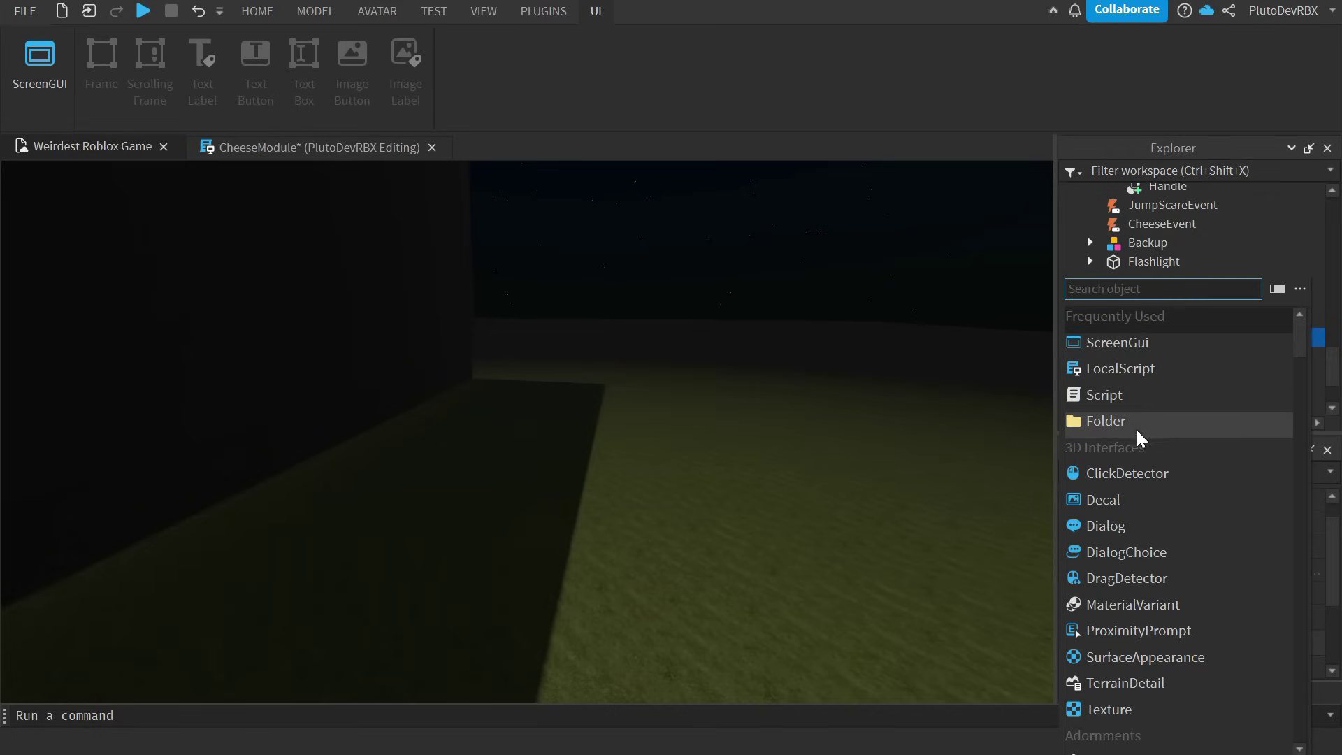
text(text)
click(1121, 371)
text(ServerAlert)
key(Return)
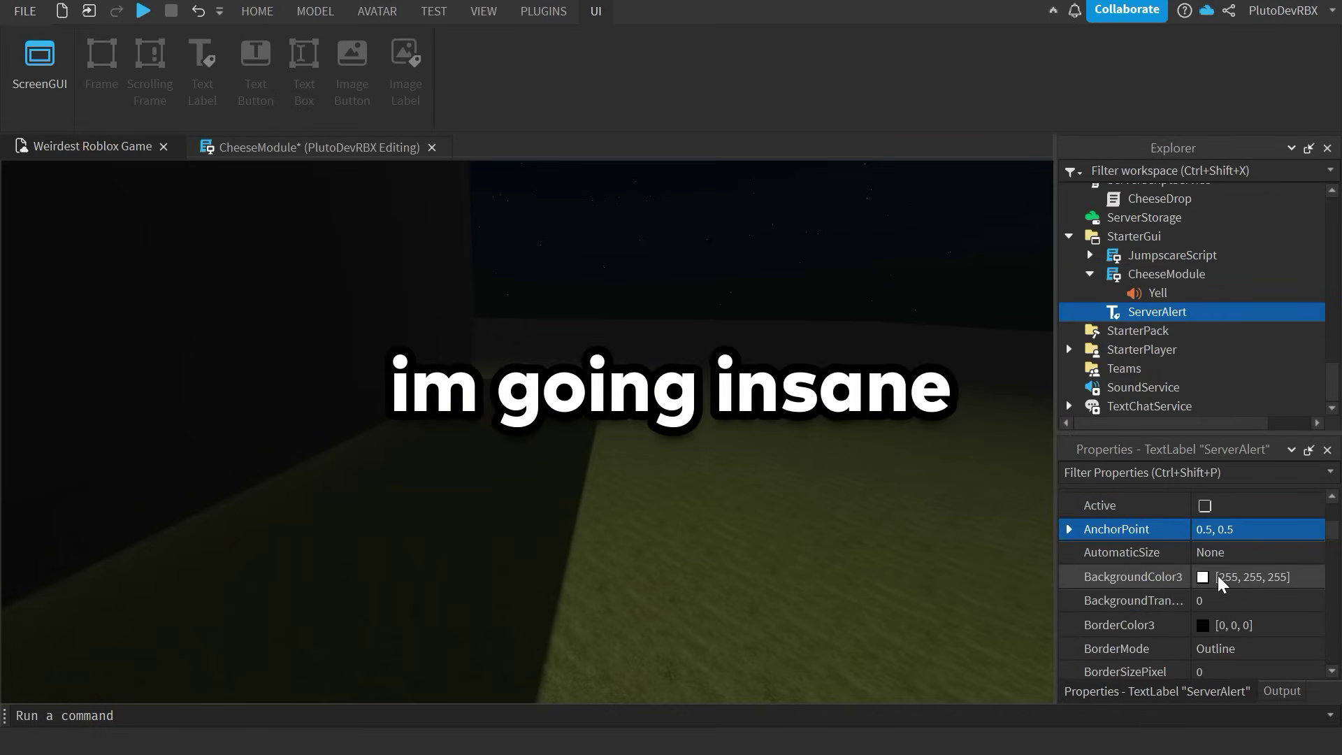
- Set the ServerAlert label's position to {0.5, 0}, {0.5, 0}
click(1223, 600)
scroll(1222, 608, down, 4)
click(1240, 644)
key(BackSpace)
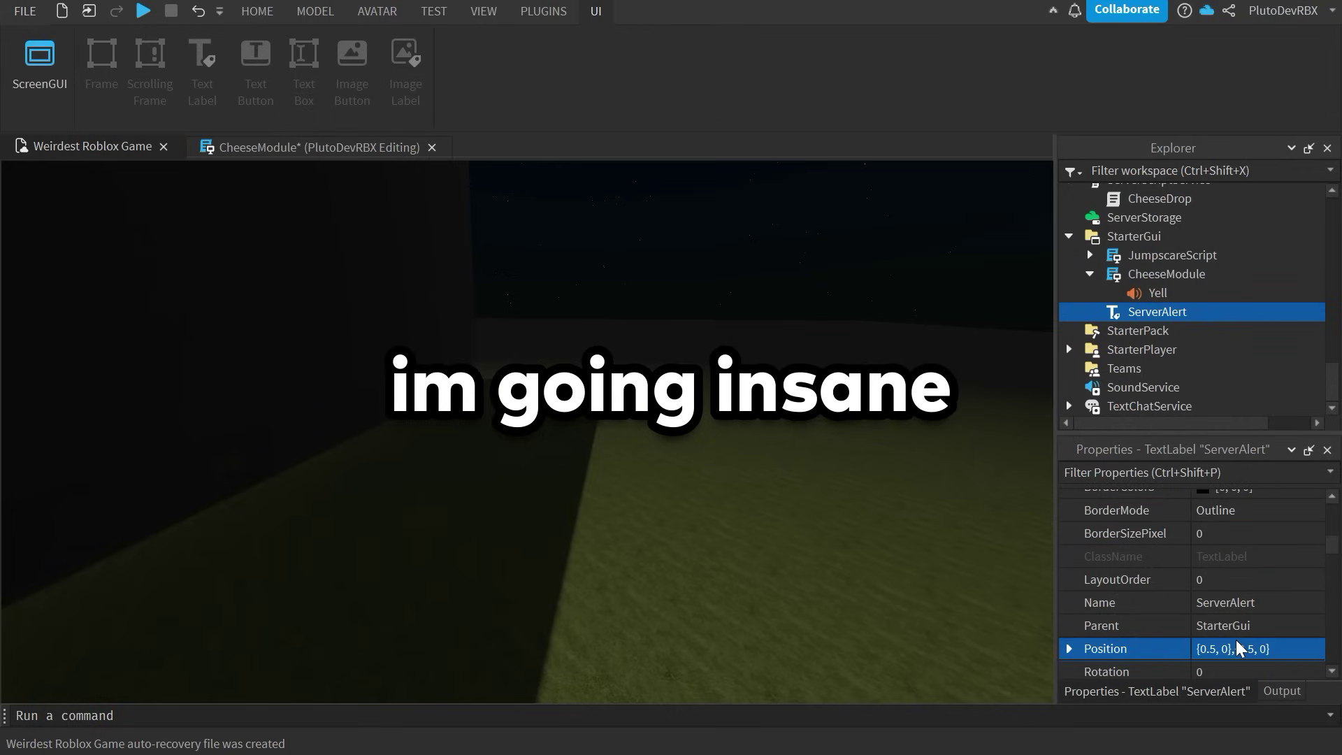
scroll(1238, 649, down, 1)
click(1251, 627)
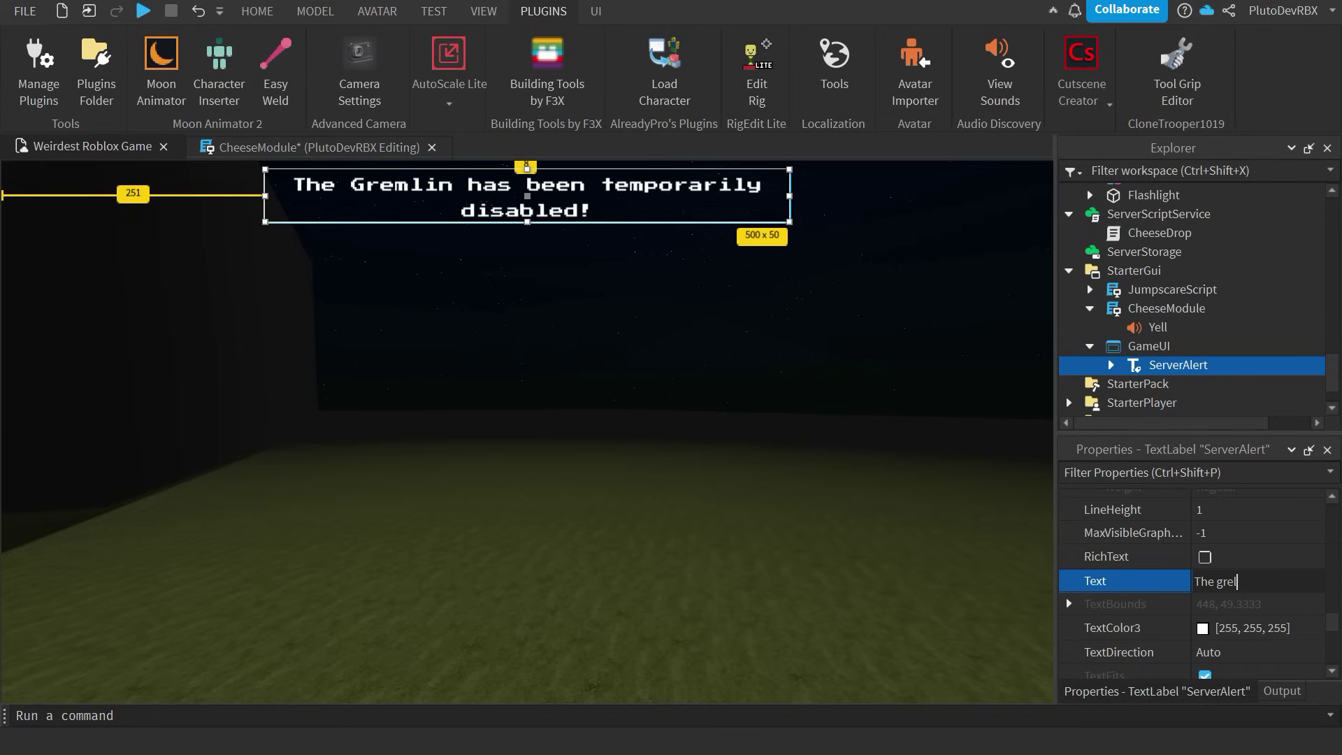
- Set the ServerAlert text to "The gremlin had an alergic reaction! He will be back in 30 seconds."
text(mlin had an all)
key(BackSpace)
text(ergic reaction!)
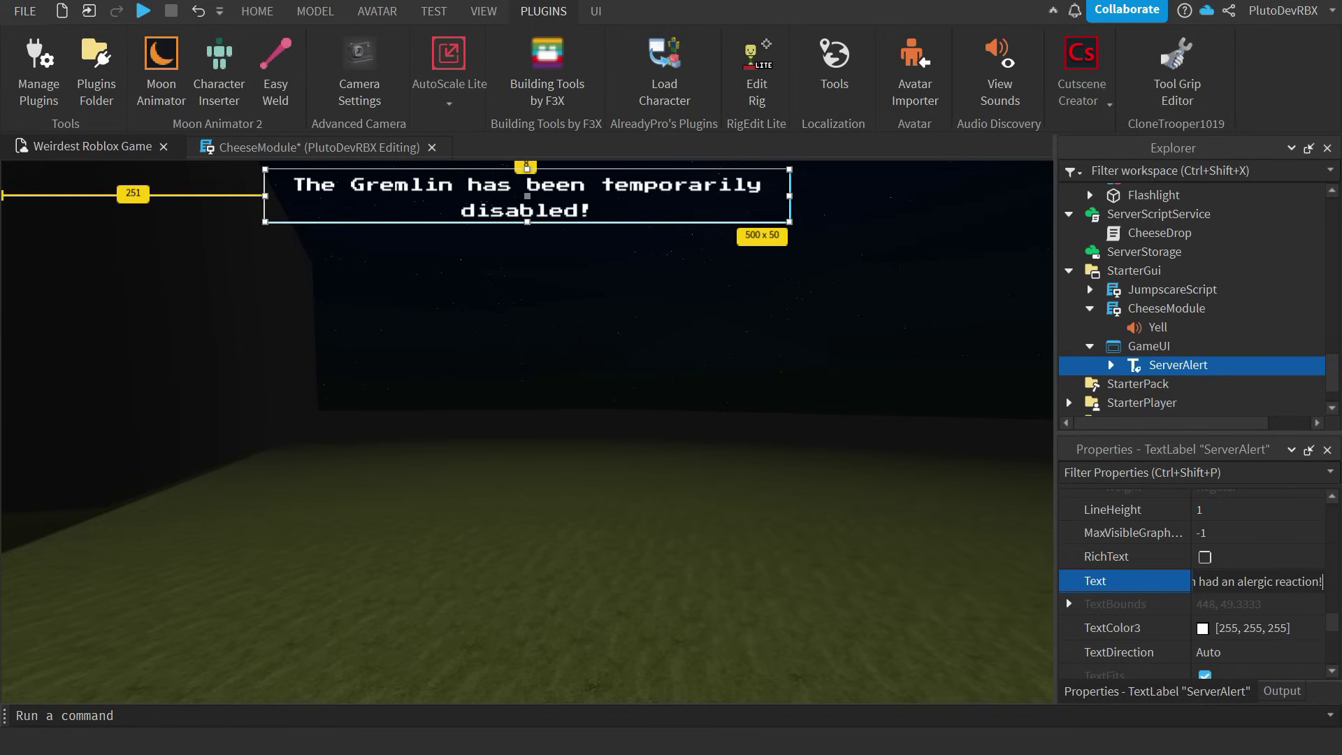
text( He will be back in 30 seconds.)
key(Return)
- Hide the ServerAlert label inside GameUI and return to the game viewport
scroll(1236, 593, down, 10)
click(1205, 669)
double_click(1166, 308)
click(98, 146)
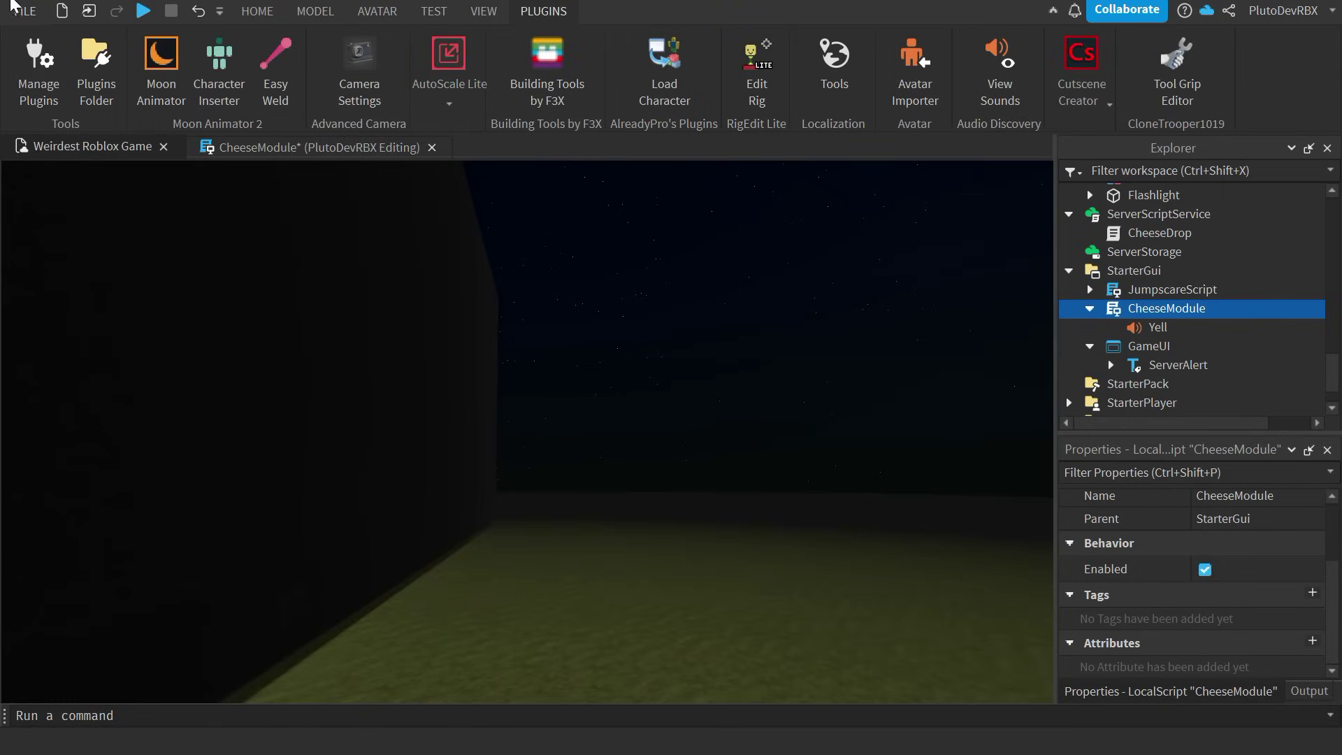
- Open the CheeseDrop script and set the wait of its while loop to 5 seconds
click(1323, 691)
double_click(1204, 339)
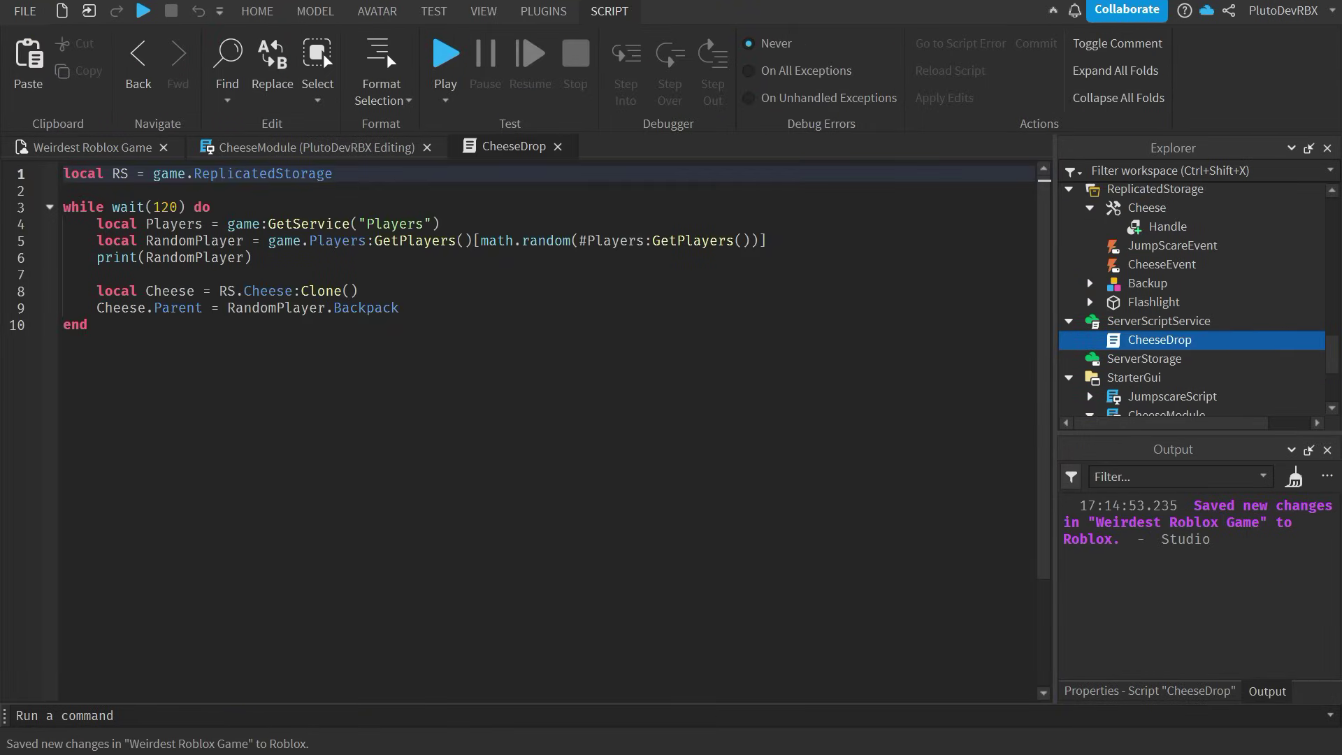
drag(178, 207, 153, 208)
text(5)
click(89, 326)
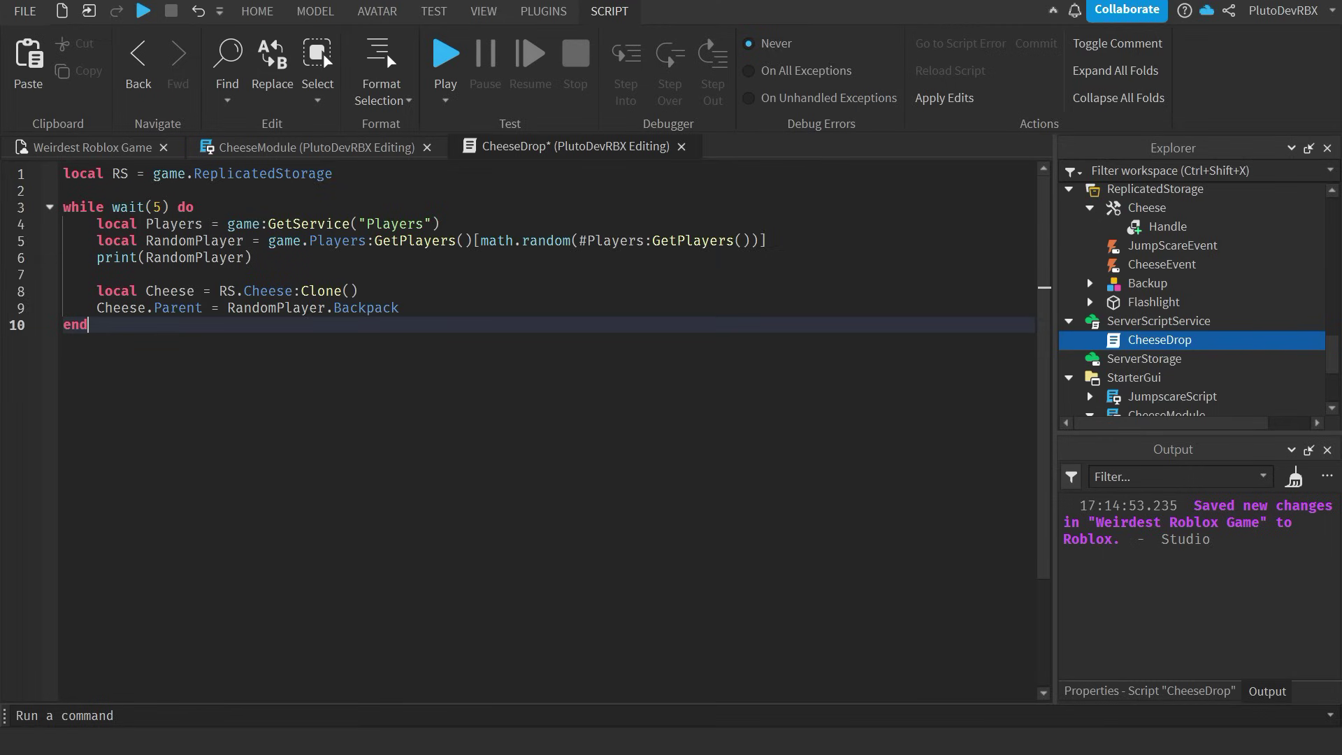
- Set the while loop's wait in CheeseDrop to 30 seconds and start a play test
double_click(158, 207)
text(30)
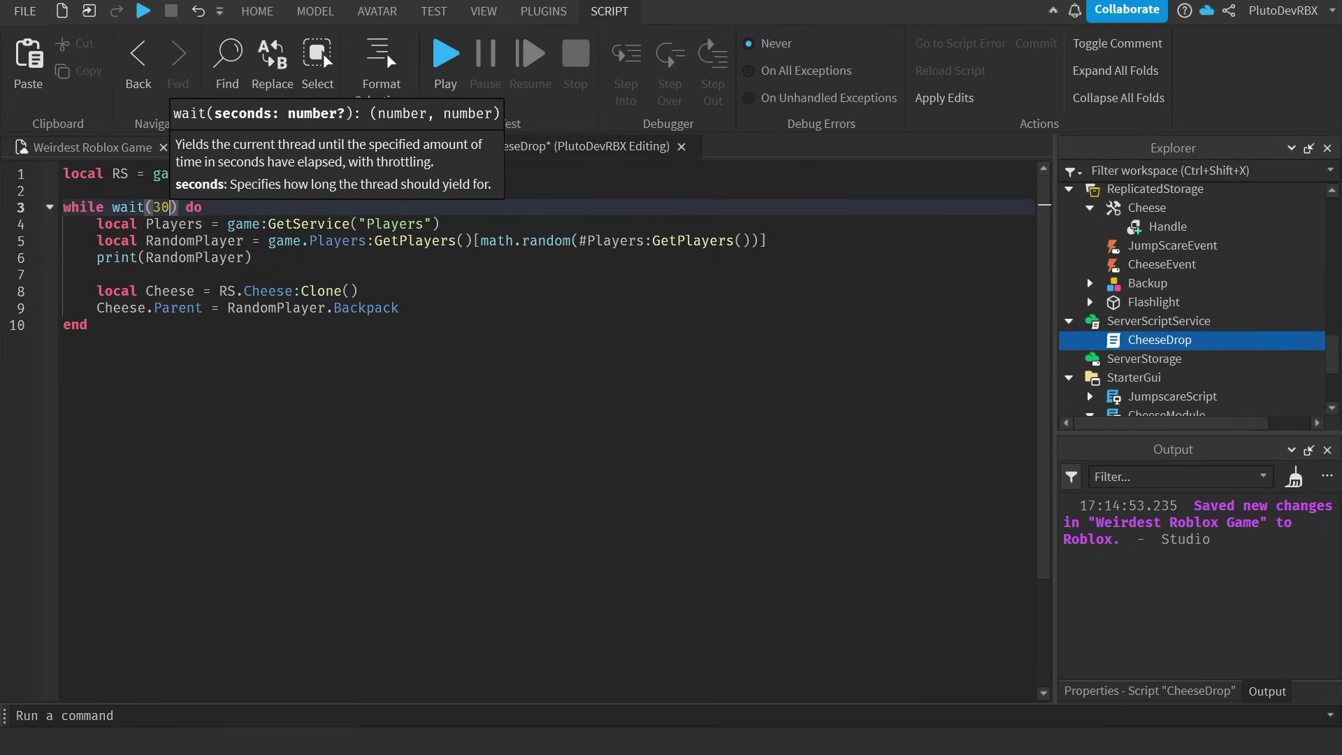
key(F5)
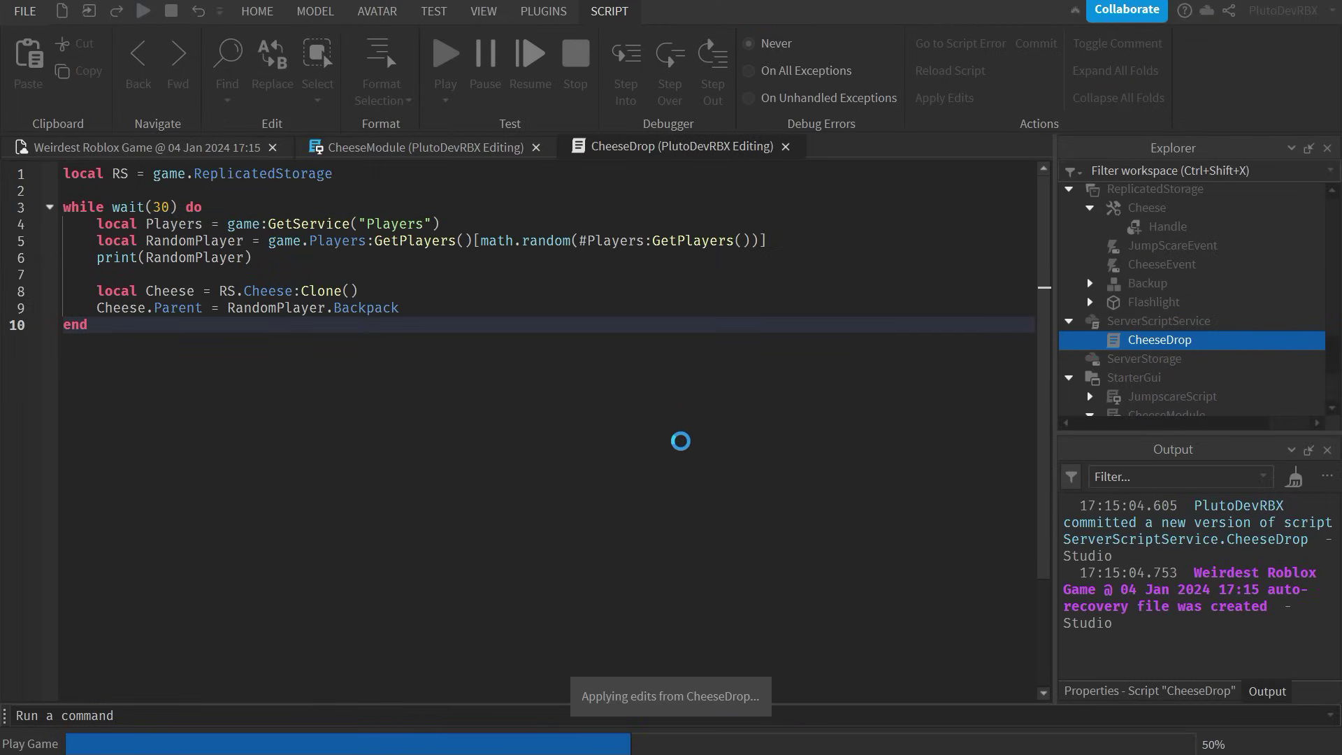